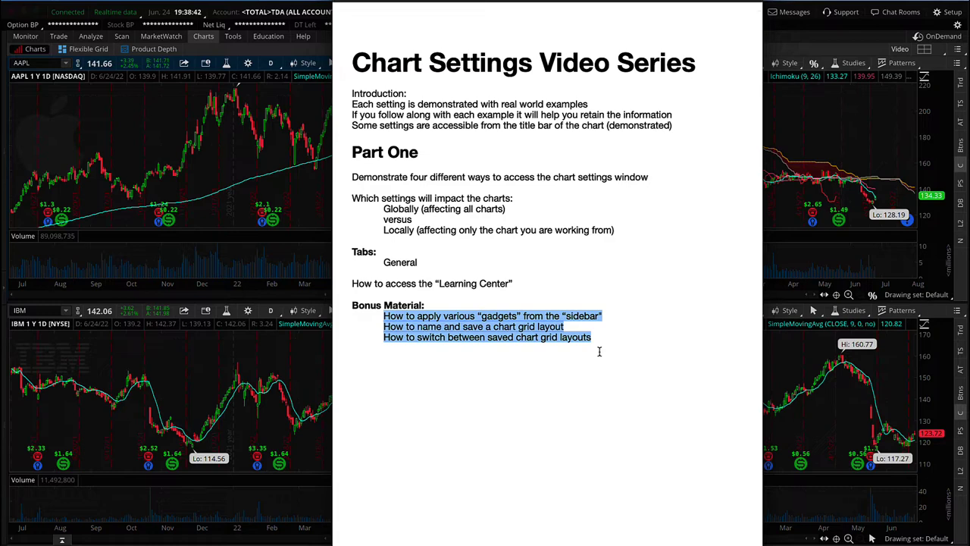
# Step: Review the Part Two outline, examining its notes on global versus local settings and the Classic, Candlestick and Fibonacci chart patterns
pyautogui.scroll(-5, 599, 351)
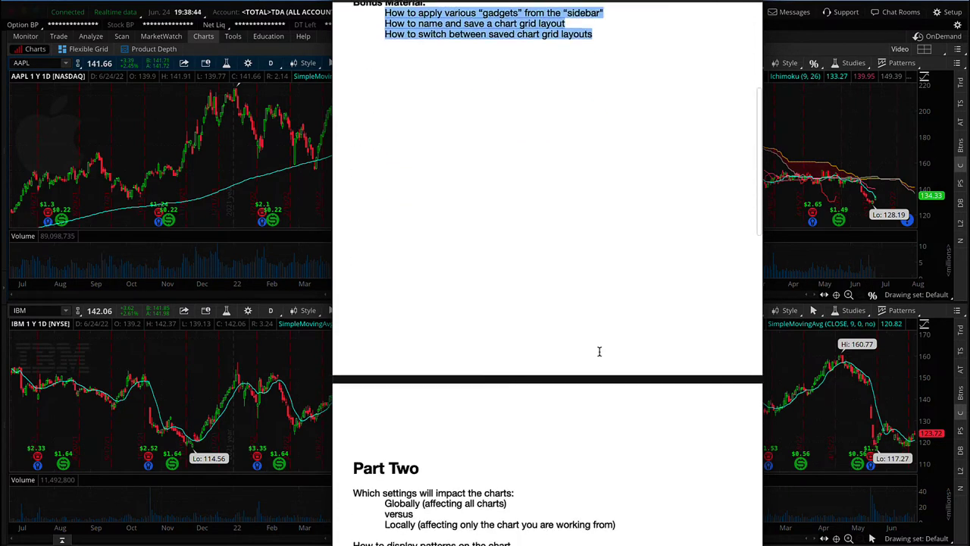
pyautogui.scroll(-5, 598, 351)
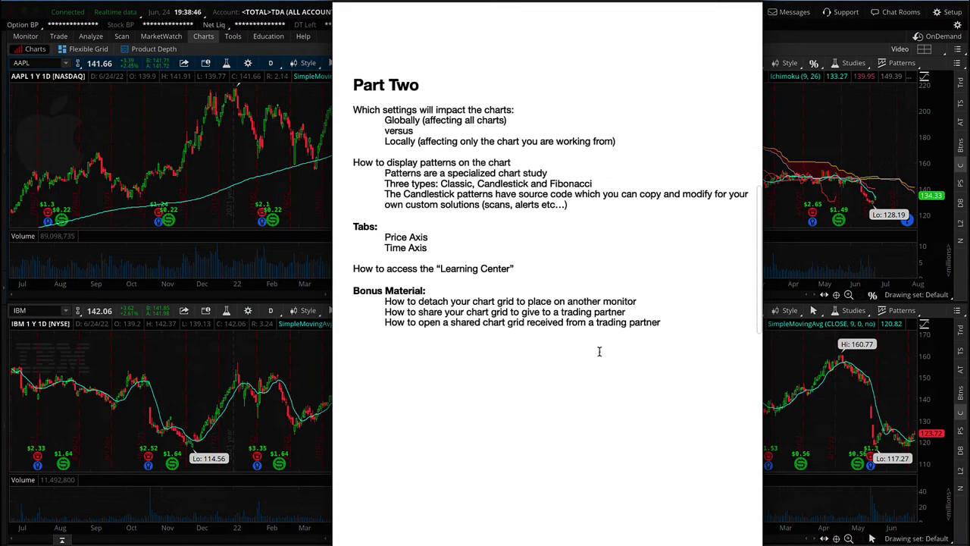
pyautogui.tripleClick(619, 141)
pyautogui.moveTo(550, 173); pyautogui.dragTo(384, 173)
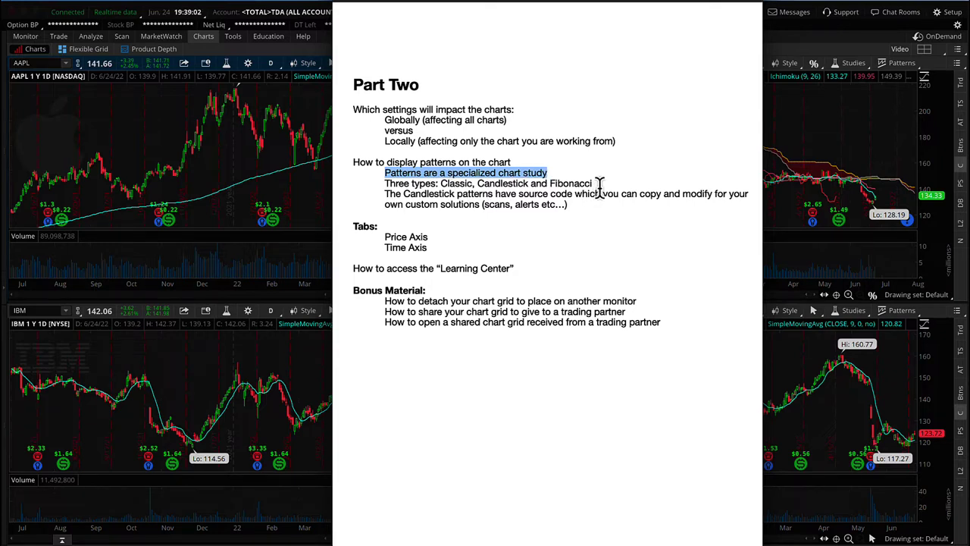
pyautogui.moveTo(592, 183); pyautogui.dragTo(385, 183)
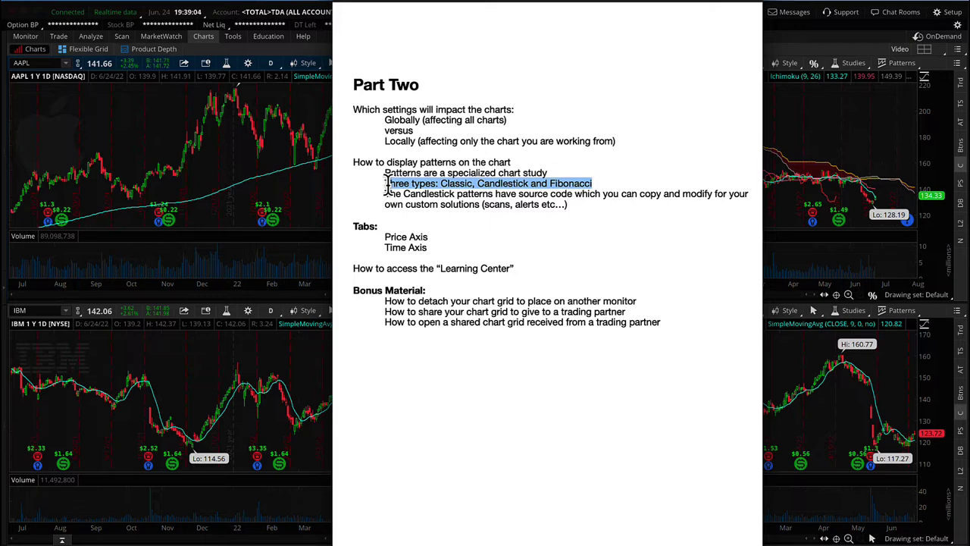
pyautogui.doubleClick(457, 184)
pyautogui.doubleClick(503, 184)
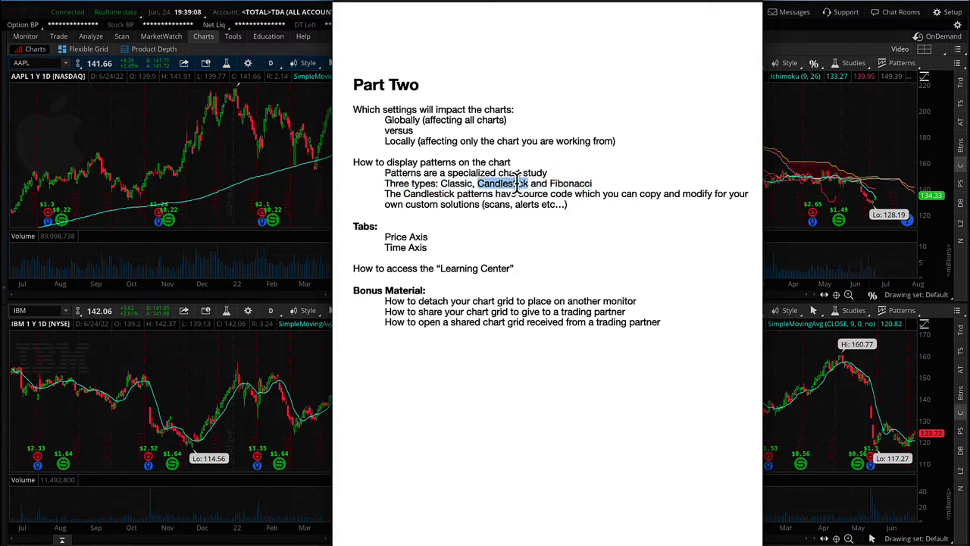
pyautogui.doubleClick(562, 183)
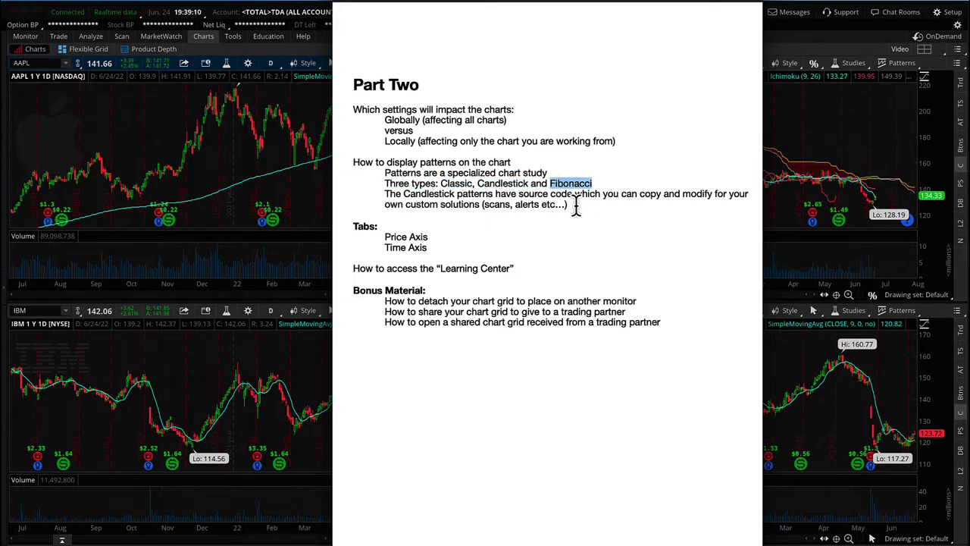
pyautogui.moveTo(572, 206); pyautogui.dragTo(376, 194)
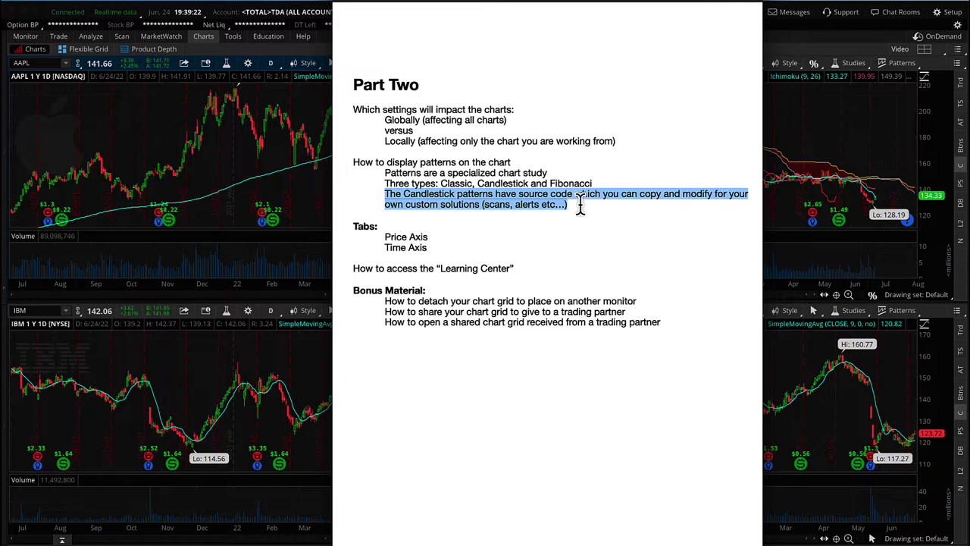
pyautogui.click(548, 213)
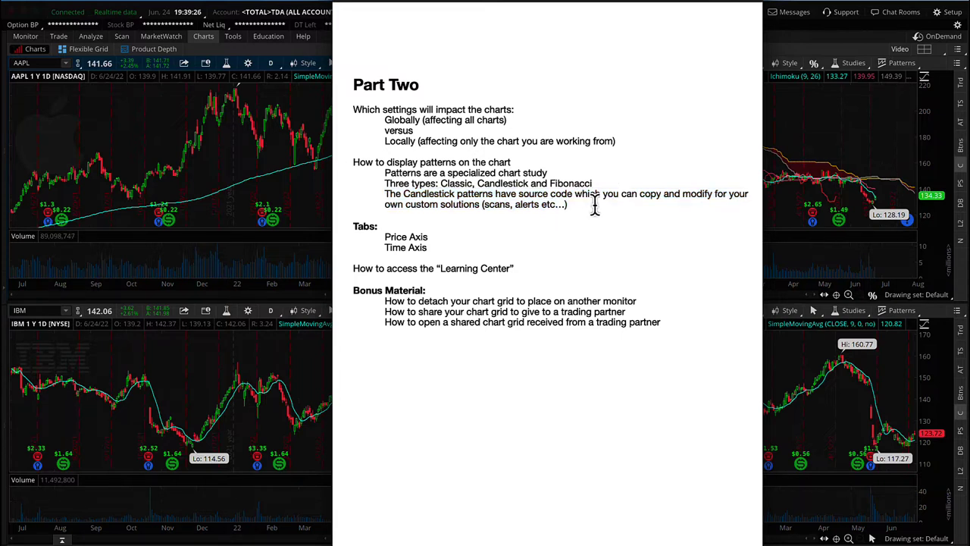
pyautogui.tripleClick(422, 195)
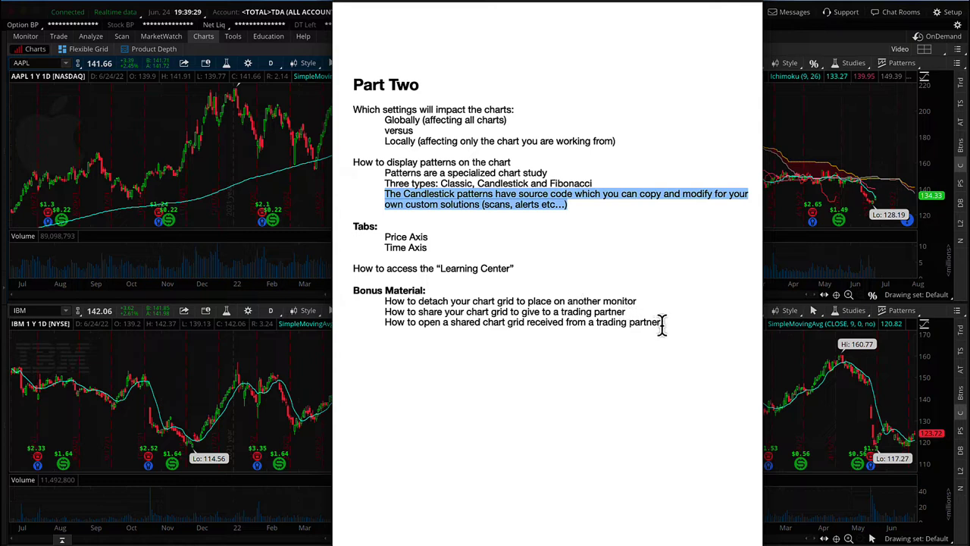
# Step: Review Part Two's bonus material and its Price Axis and Time Axis topics, as well as the Part Three outline
pyautogui.moveTo(660, 325); pyautogui.dragTo(391, 297)
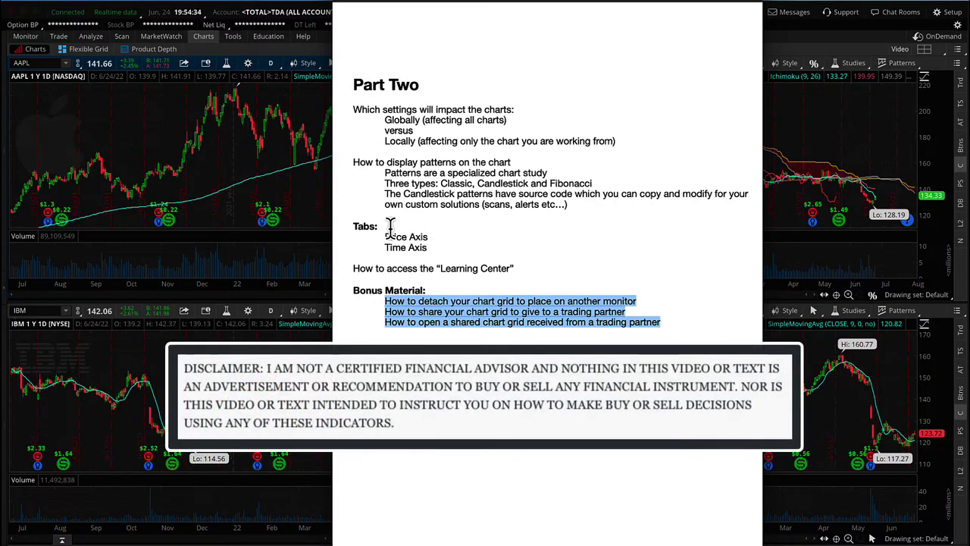
pyautogui.click(389, 226)
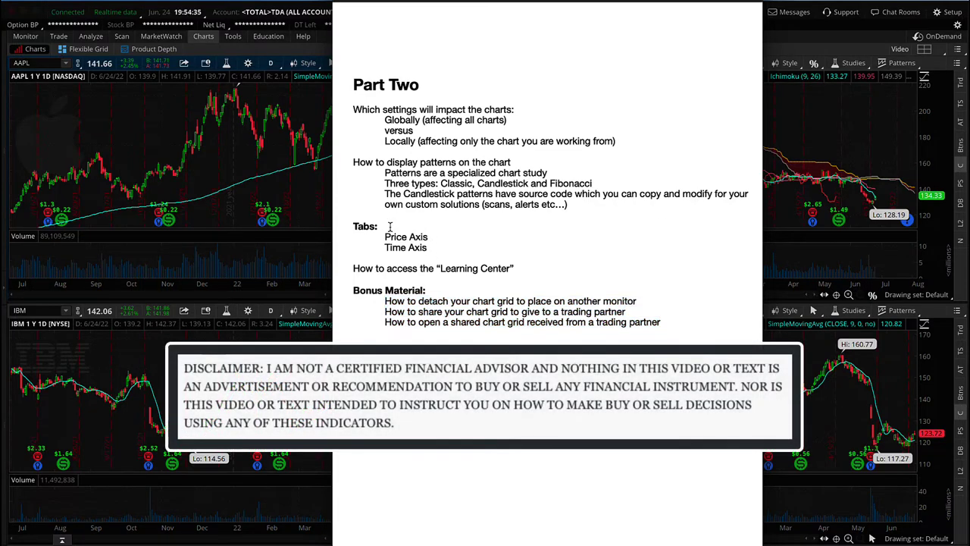
pyautogui.moveTo(429, 236); pyautogui.dragTo(385, 249)
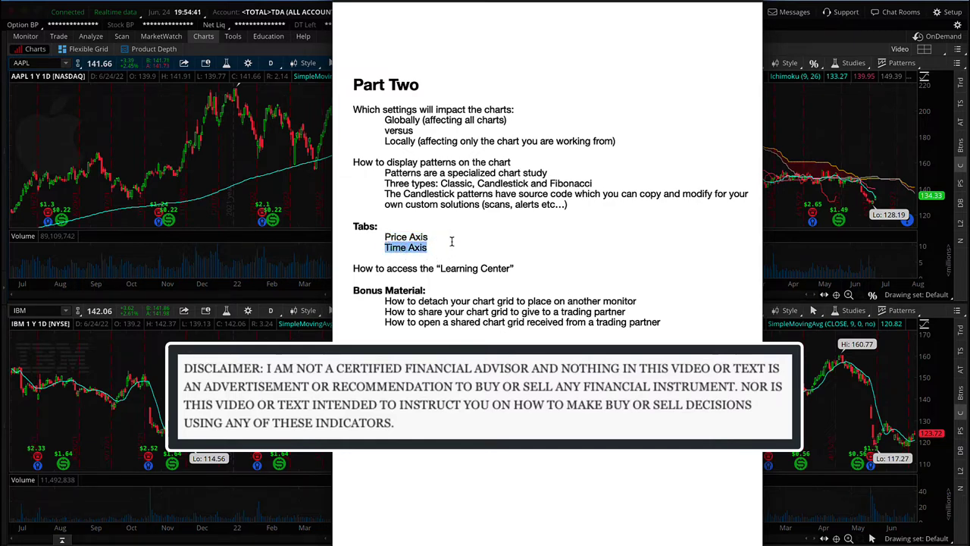
pyautogui.scroll(-10, 451, 241)
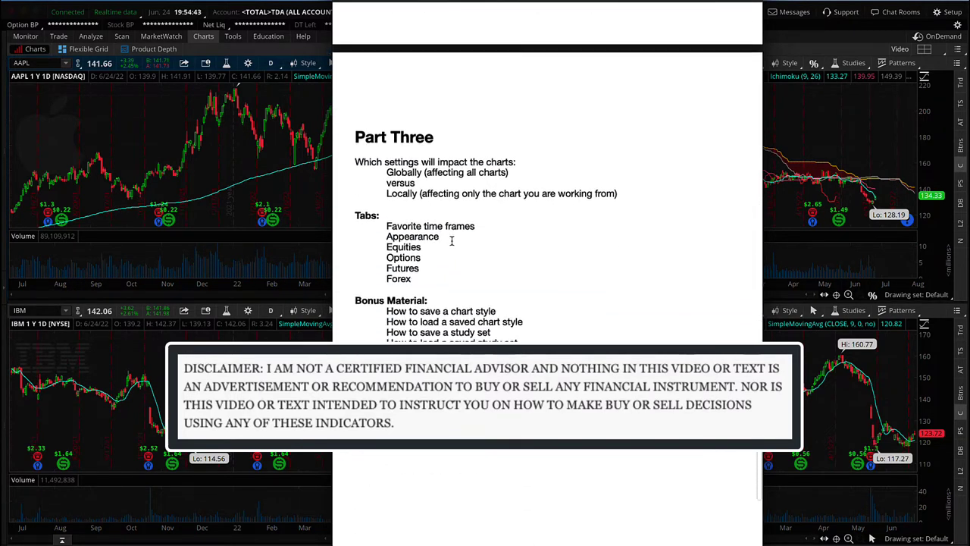
pyautogui.scroll(-4, 451, 241)
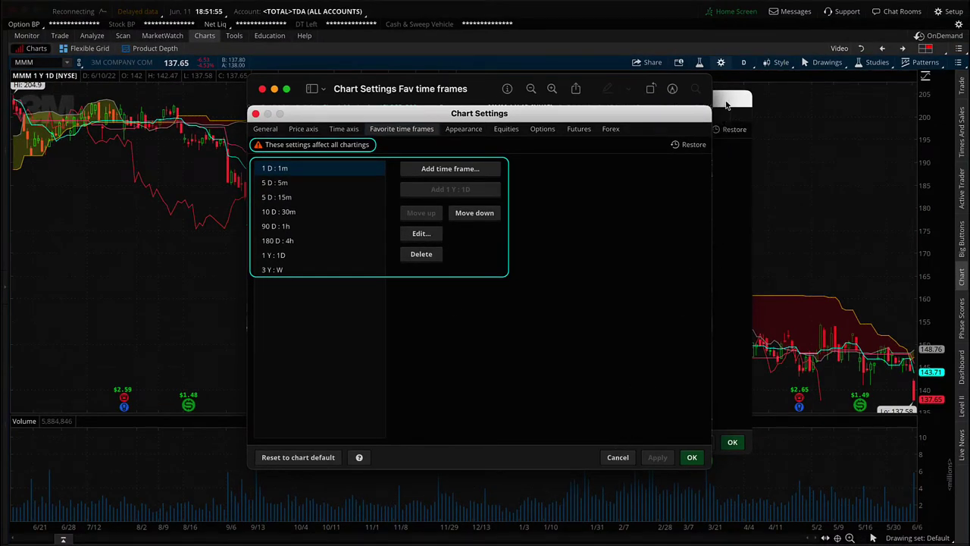
# Step: Check the chart's favorite time frames list and open the favorite time frames in the chart settings
pyautogui.click(659, 443)
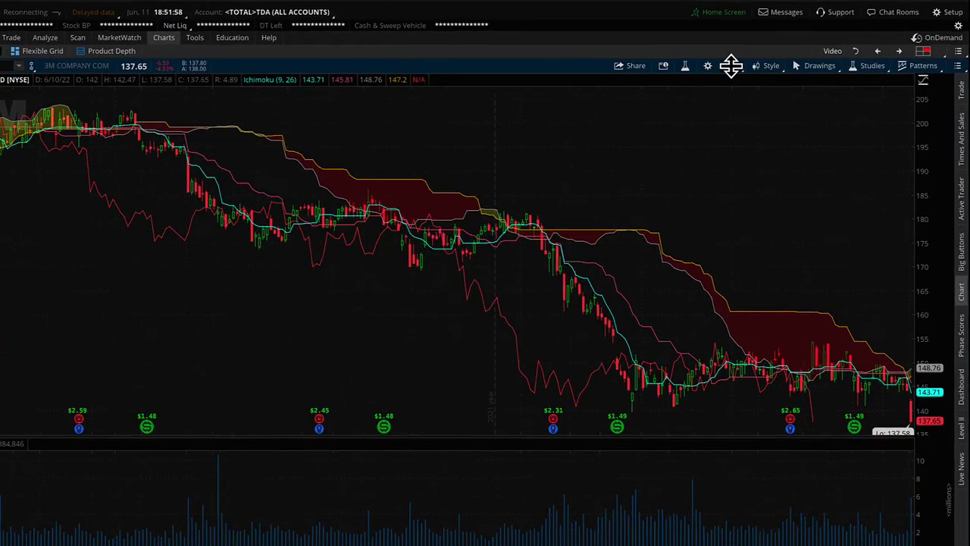
pyautogui.click(731, 66)
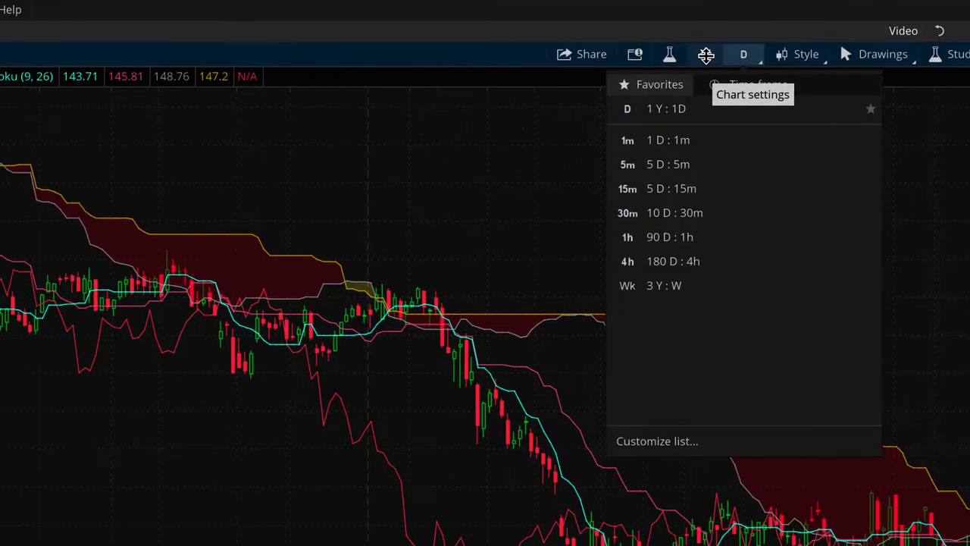
pyautogui.click(556, 105)
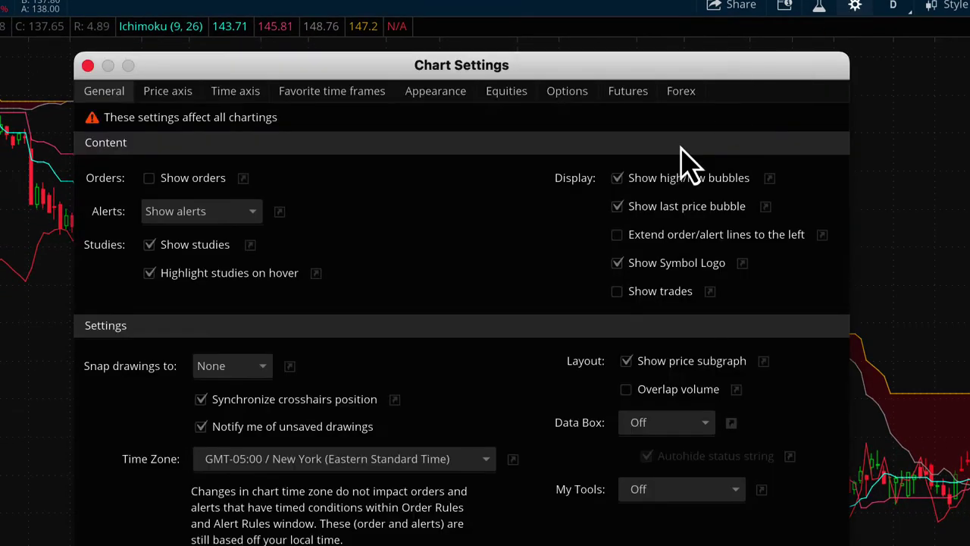
pyautogui.click(319, 97)
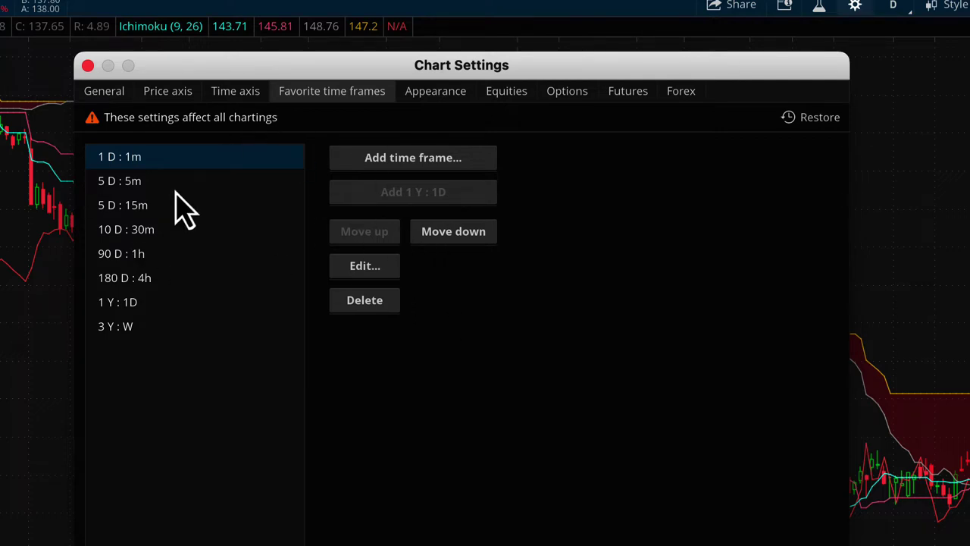
# Step: Reorder the favorite time frames by moving 1 D : 1m to the end of the list
pyautogui.click(436, 239)
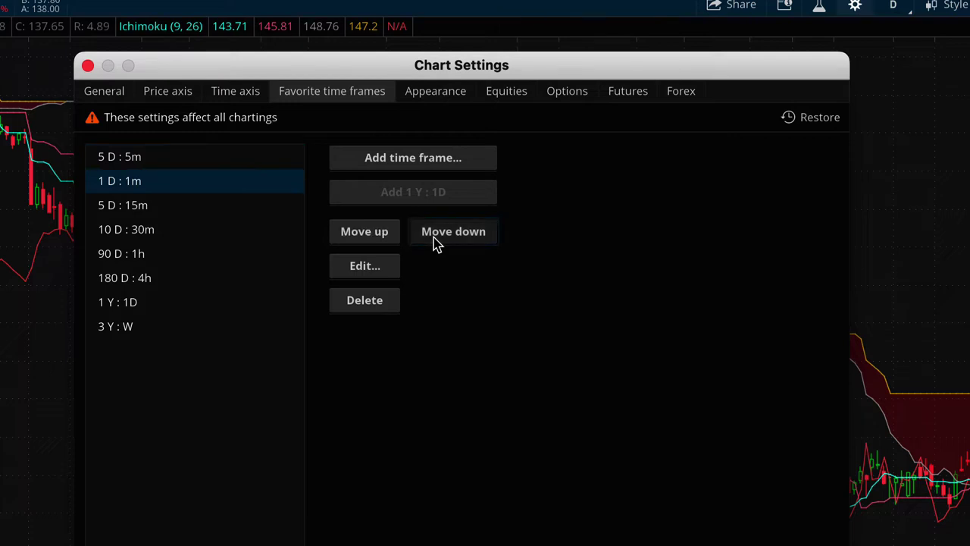
pyautogui.click(435, 239)
pyautogui.click(435, 239)
pyautogui.click(436, 239)
pyautogui.click(436, 239)
pyautogui.click(435, 239)
pyautogui.click(436, 239)
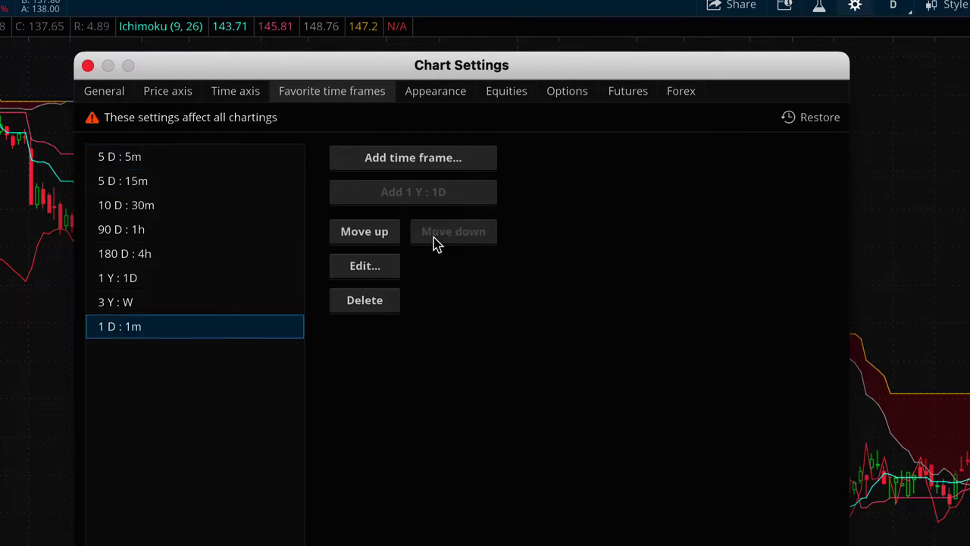
# Step: Move the 1 D : 1m time frame back to the start of the favorites list
pyautogui.click(367, 235)
pyautogui.click(367, 235)
pyautogui.click(367, 234)
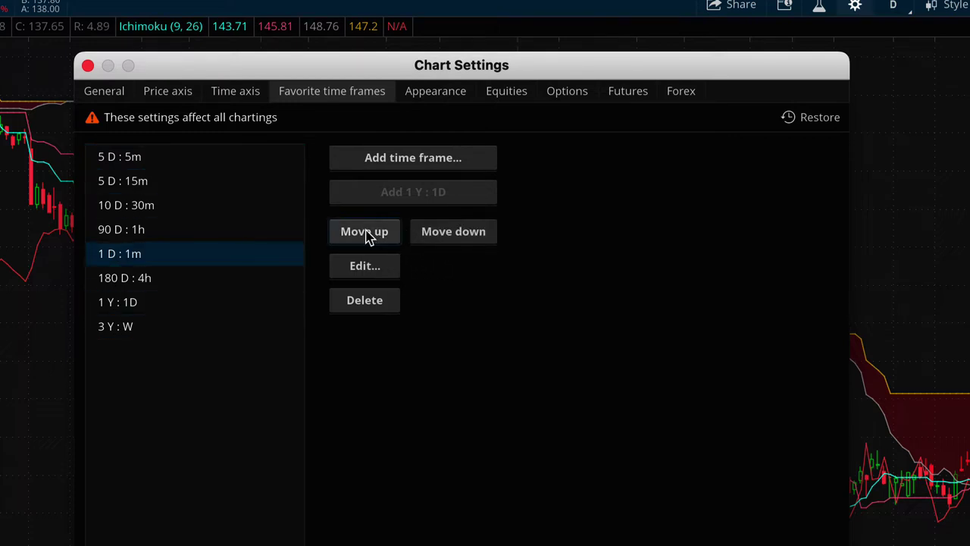
pyautogui.click(367, 235)
pyautogui.click(366, 235)
pyautogui.click(367, 235)
pyautogui.click(367, 235)
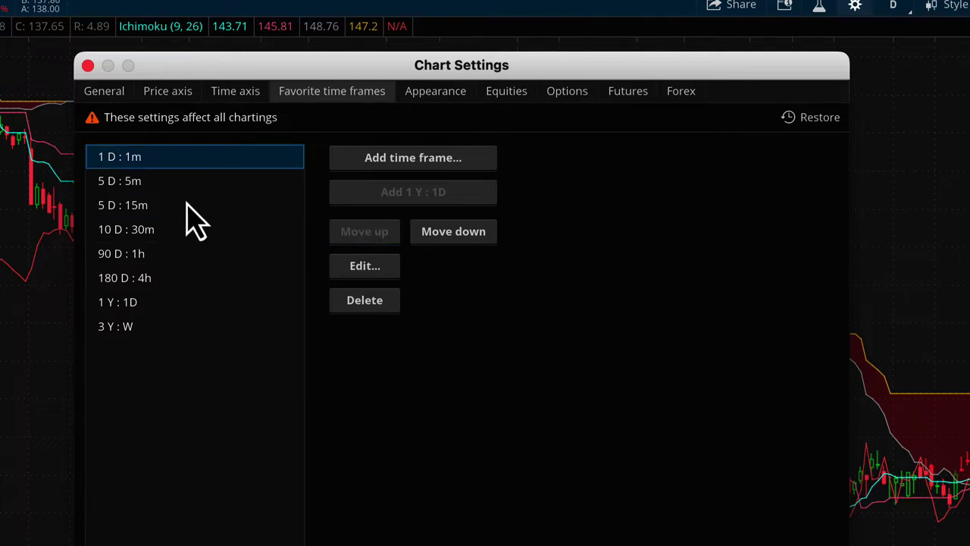
# Step: Open the 1 D : 1m time frame for editing, capture a screenshot of its dialog, and close the chart settings without saving
pyautogui.moveTo(172, 160)
pyautogui.mouseDown()
pyautogui.moveTo(173, 252)
pyautogui.moveTo(171, 150)
pyautogui.mouseUp()
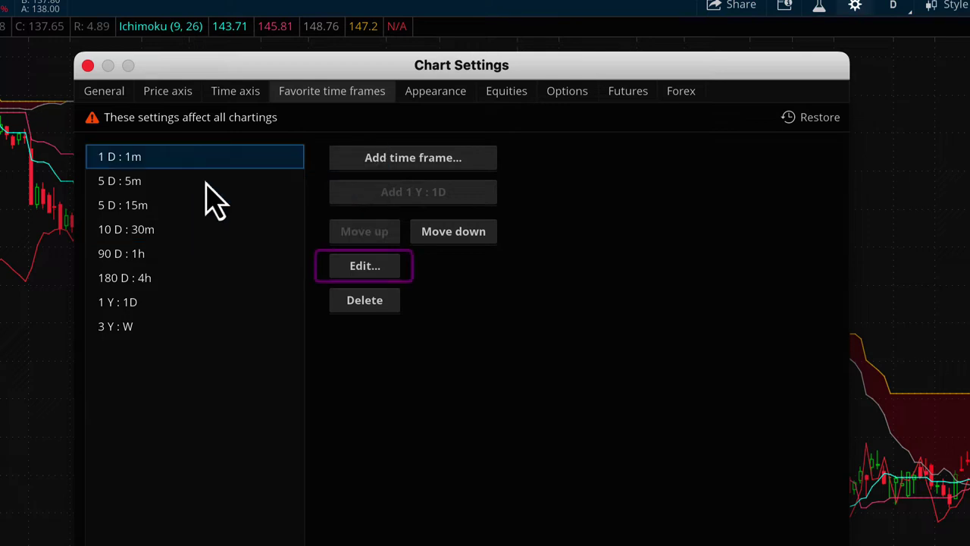
pyautogui.click(359, 271)
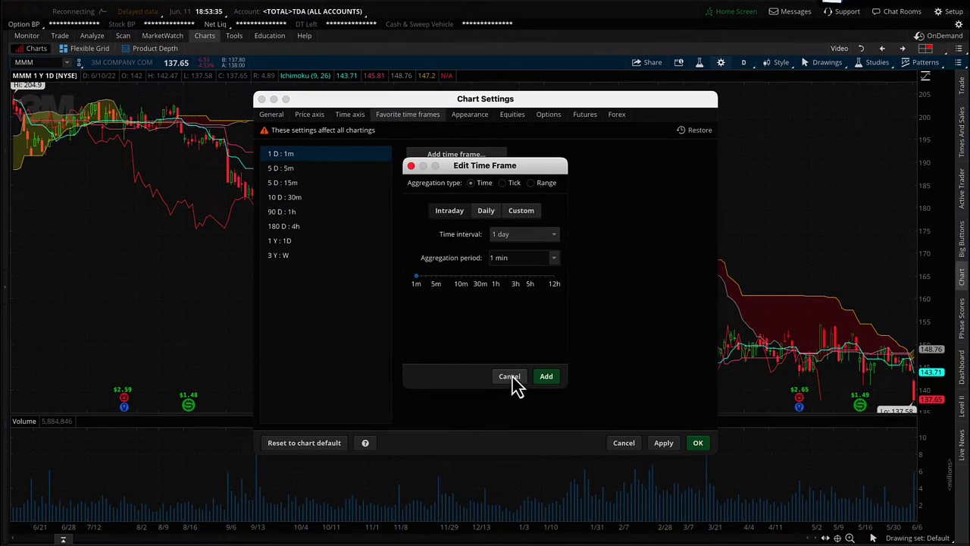
pyautogui.press('super+shift+4')
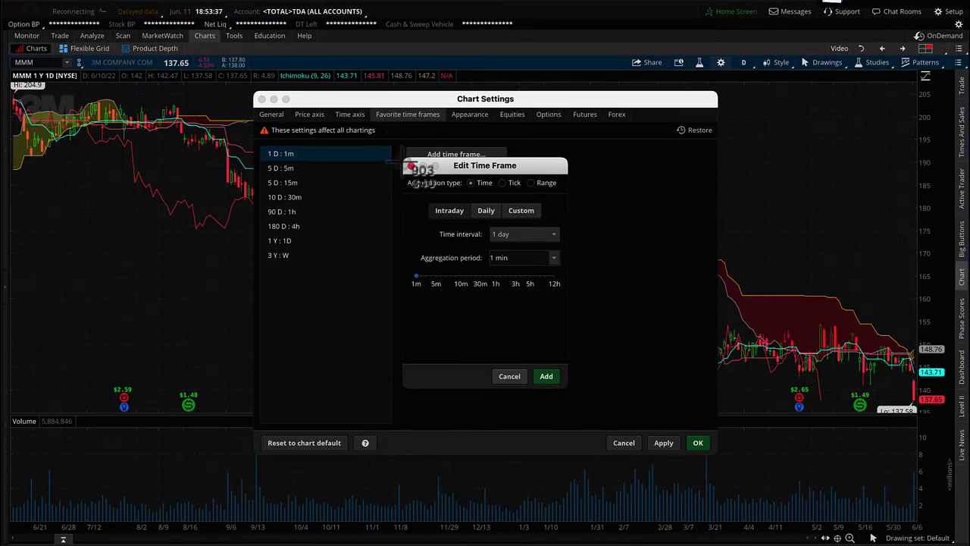
pyautogui.moveTo(401, 157); pyautogui.dragTo(575, 388)
pyautogui.click(519, 379)
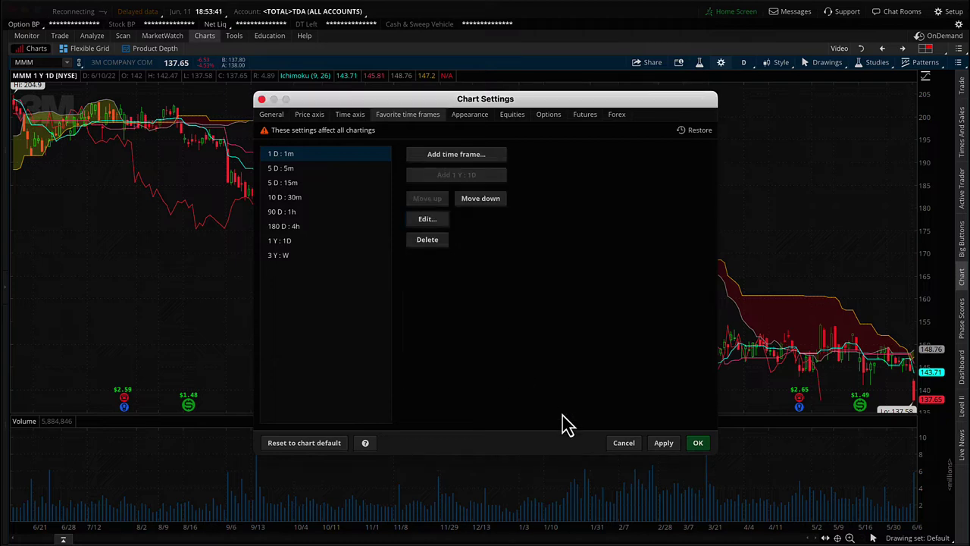
pyautogui.click(624, 446)
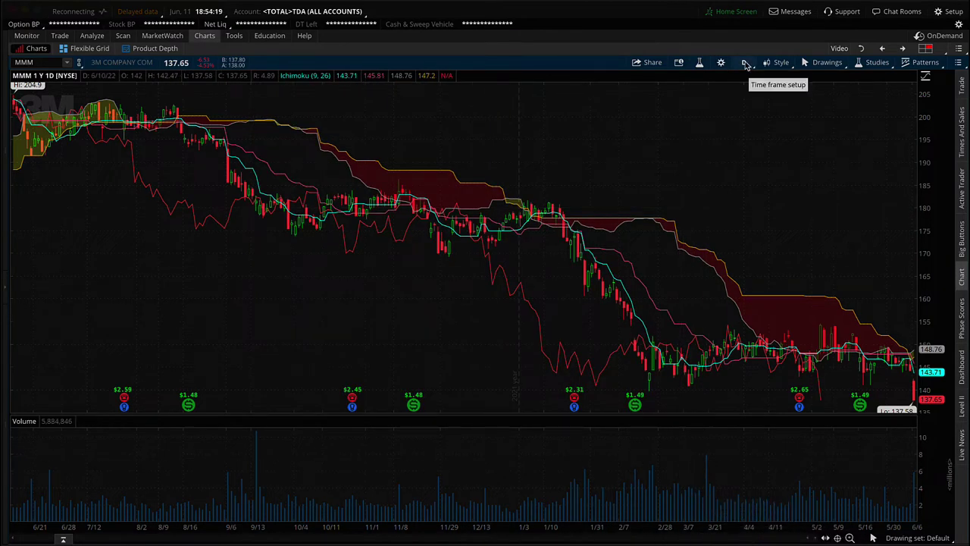
# Step: Examine the chart's time frame setup, compare it with the captured Edit Time Frame screenshot, and close the screenshot
pyautogui.click(744, 63)
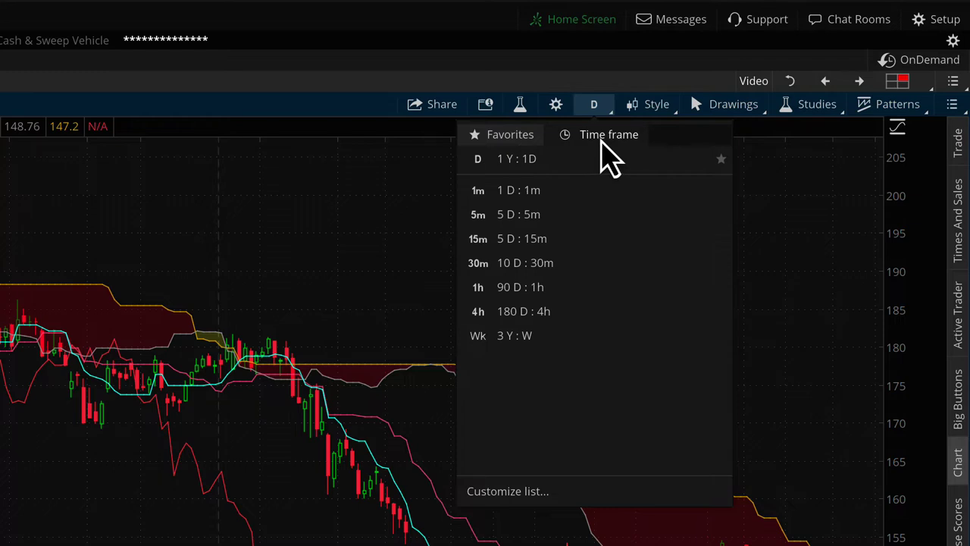
pyautogui.click(602, 140)
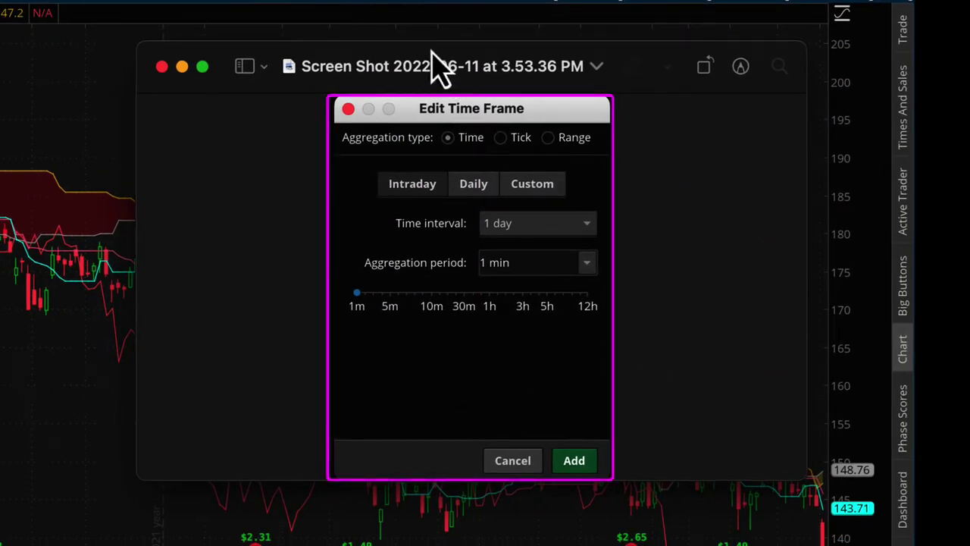
pyautogui.click(162, 67)
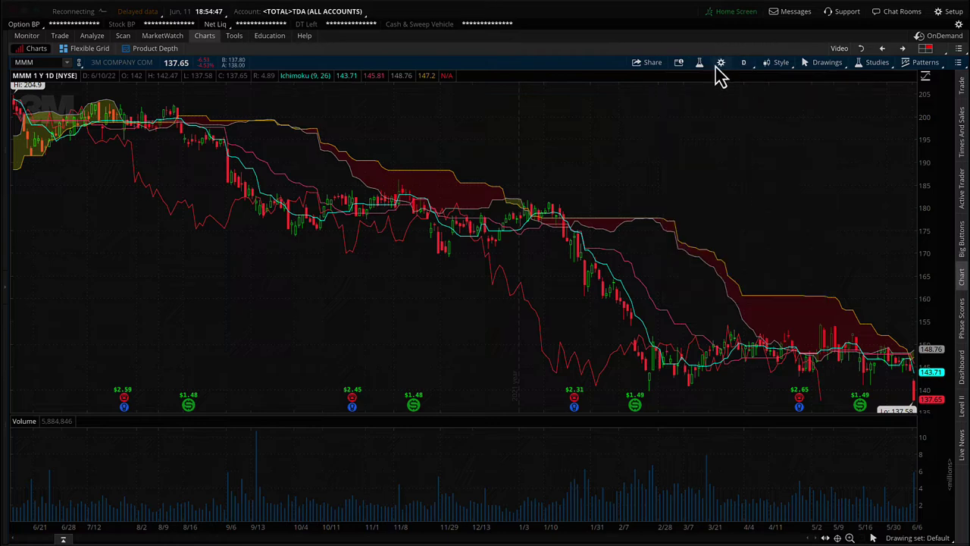
# Step: Open the favorite 1 D : 1m time frame for editing and view the Tick, Range and Time aggregation types, including the Daily options
pyautogui.click(404, 120)
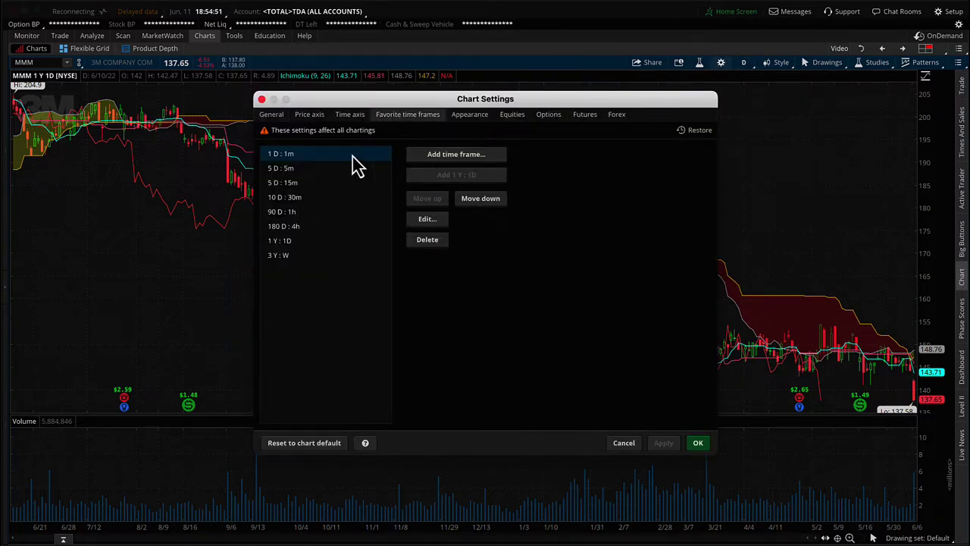
pyautogui.click(437, 218)
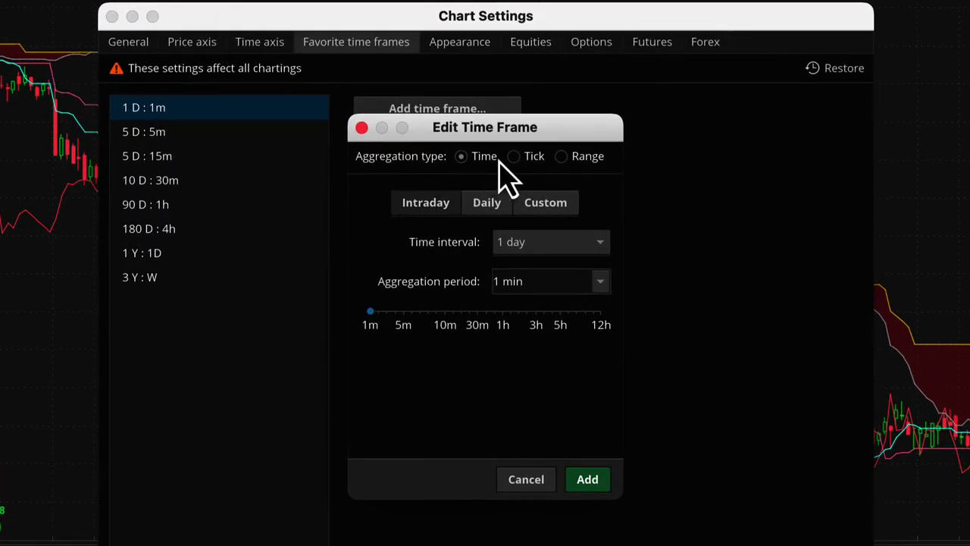
pyautogui.click(514, 157)
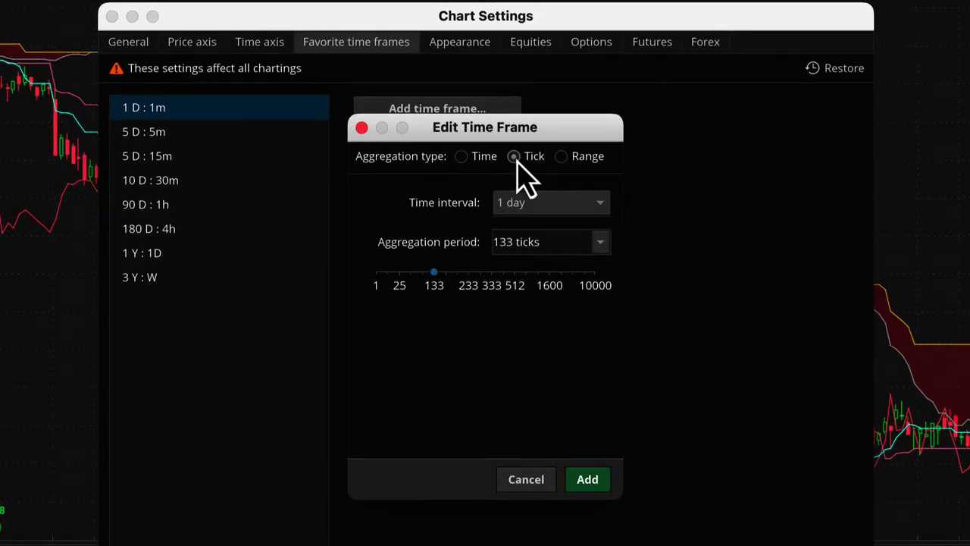
pyautogui.click(561, 157)
pyautogui.click(463, 158)
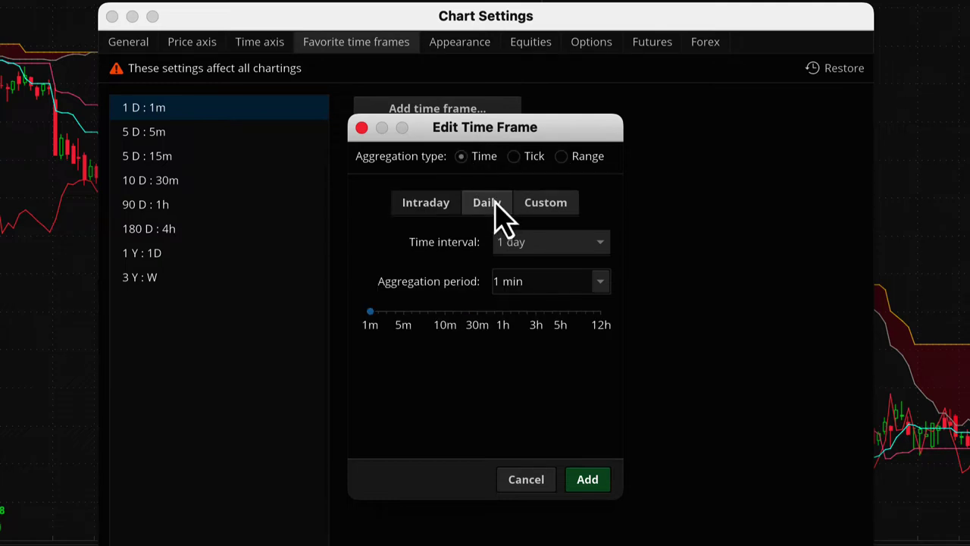
pyautogui.click(482, 207)
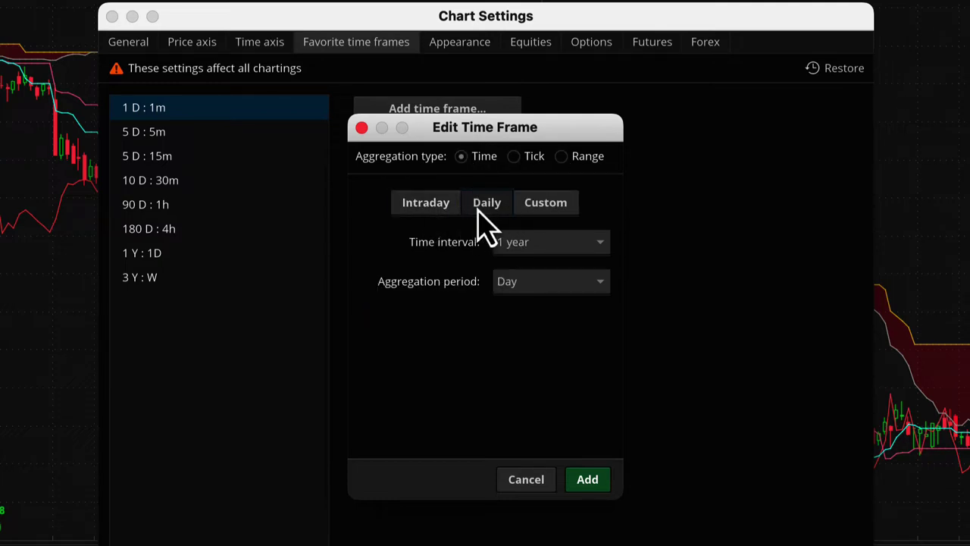
# Step: Try a custom range up to today of 4 years, switching the unit to months and finally to days
pyautogui.click(543, 211)
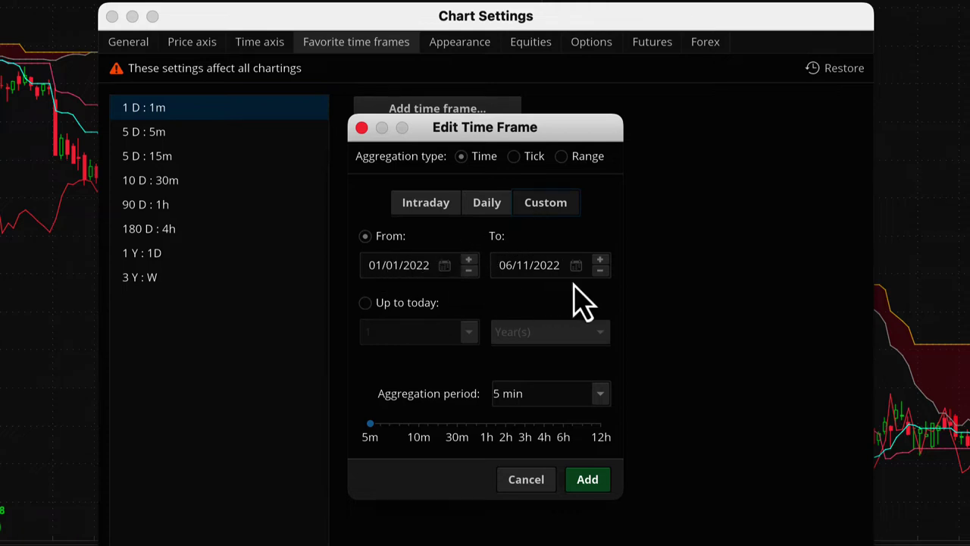
pyautogui.click(365, 303)
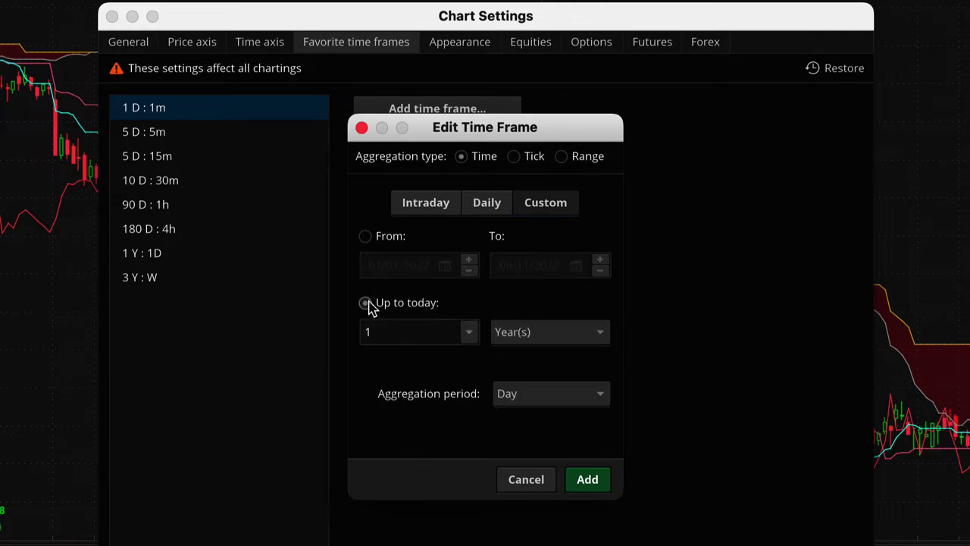
pyautogui.click(459, 333)
pyautogui.click(384, 436)
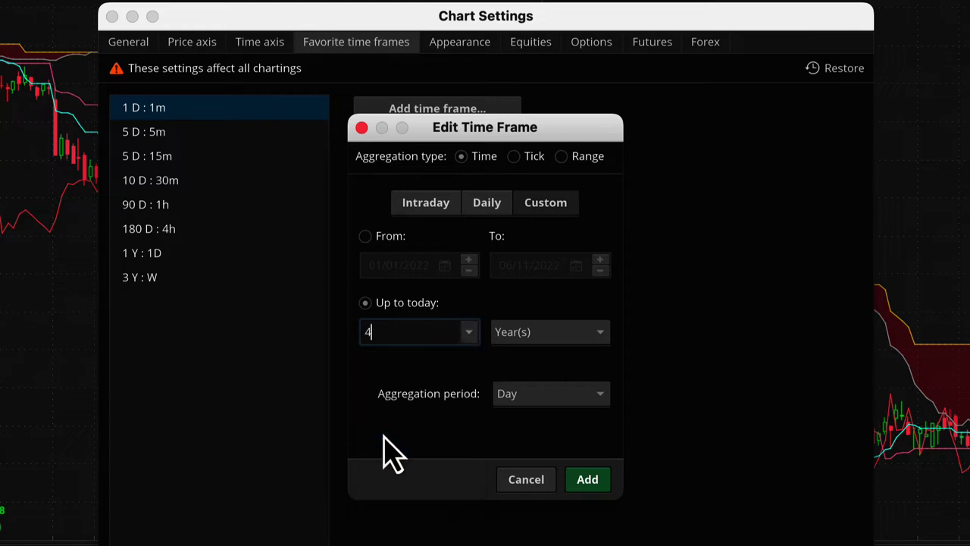
pyautogui.click(591, 344)
pyautogui.click(557, 391)
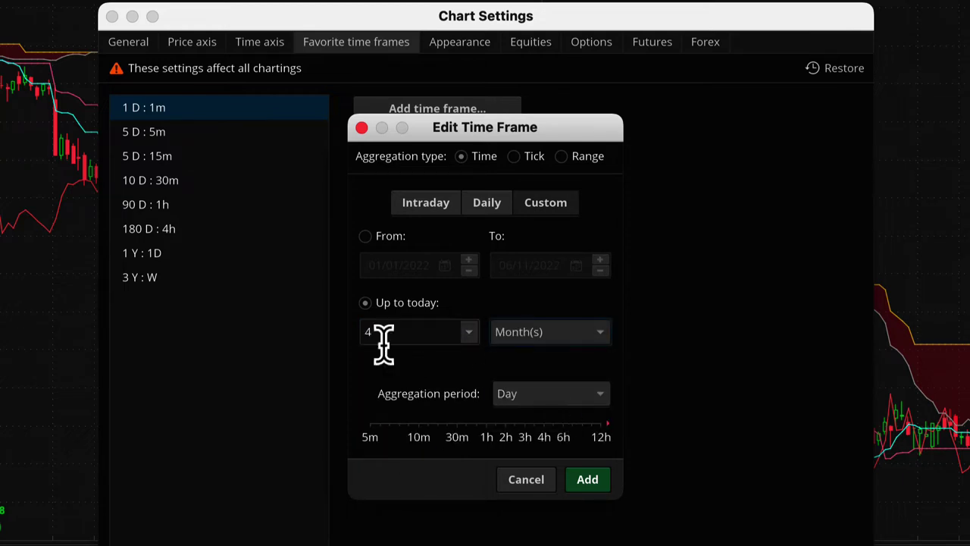
pyautogui.click(553, 334)
pyautogui.click(535, 418)
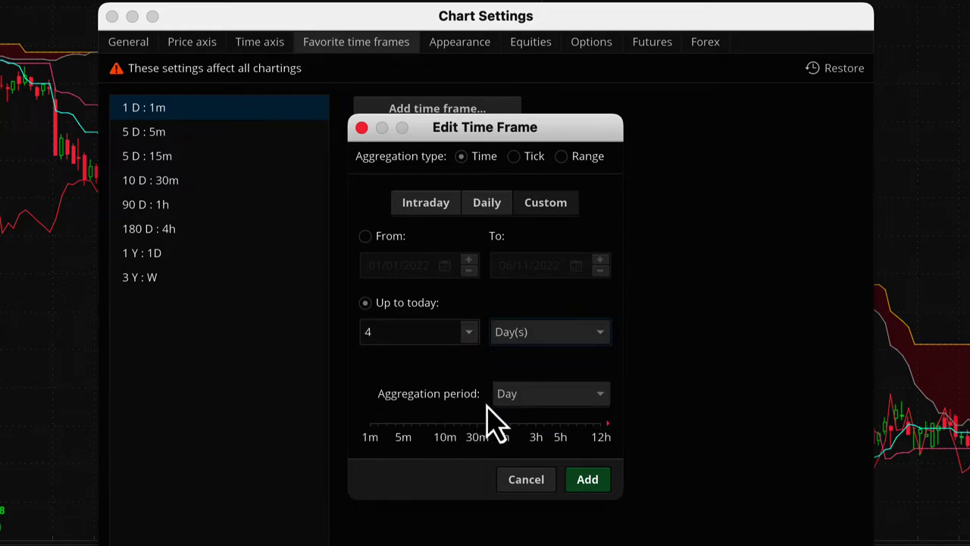
# Step: Try a fixed custom date range ending 06/01/2022, and cancel the time frame edit
pyautogui.click(367, 237)
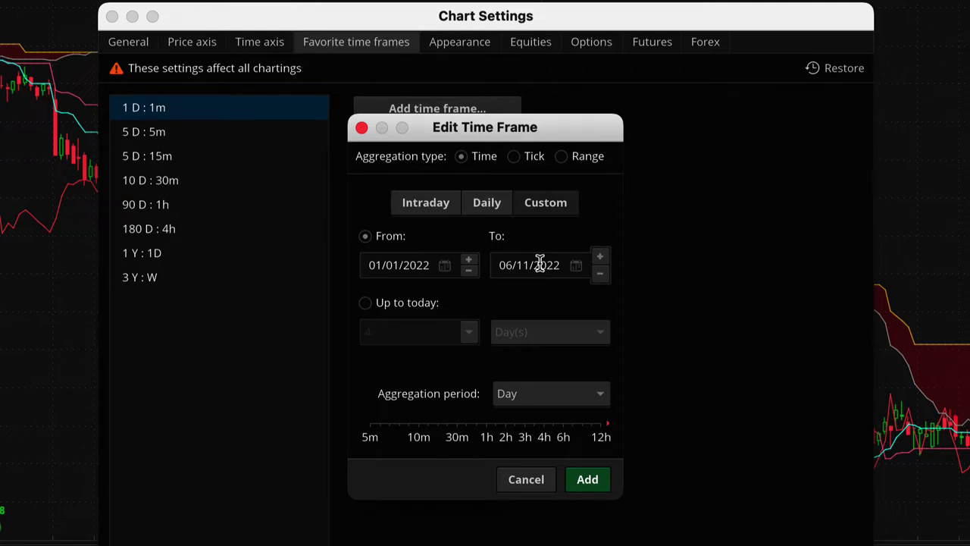
pyautogui.click(576, 266)
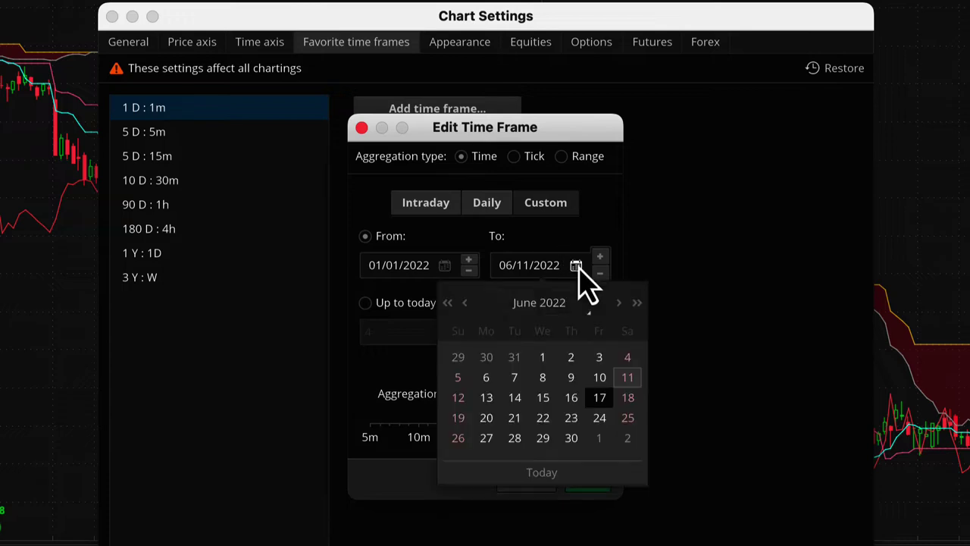
pyautogui.click(543, 357)
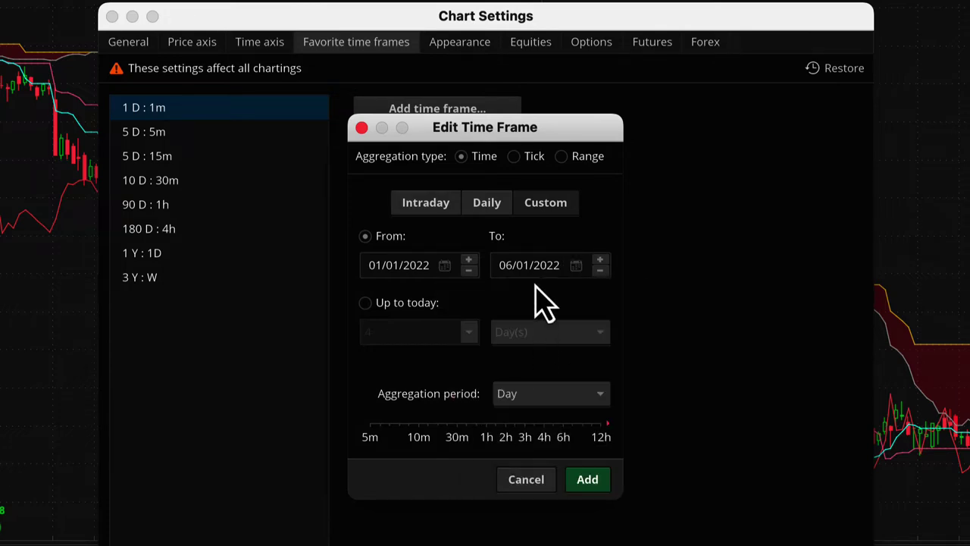
pyautogui.click(526, 480)
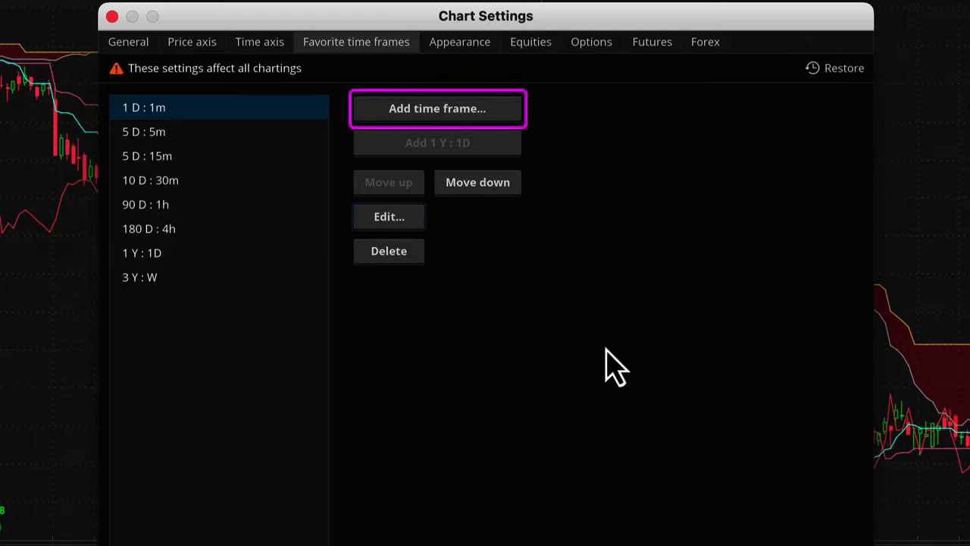
# Step: Add a favorite intraday time frame with a 15 days time interval and a 20 min aggregation period
pyautogui.click(426, 116)
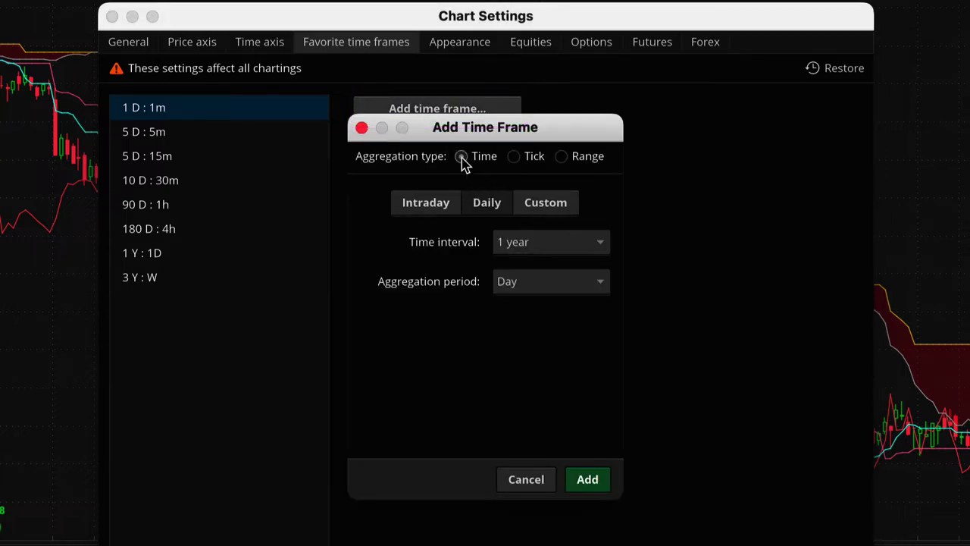
pyautogui.click(429, 209)
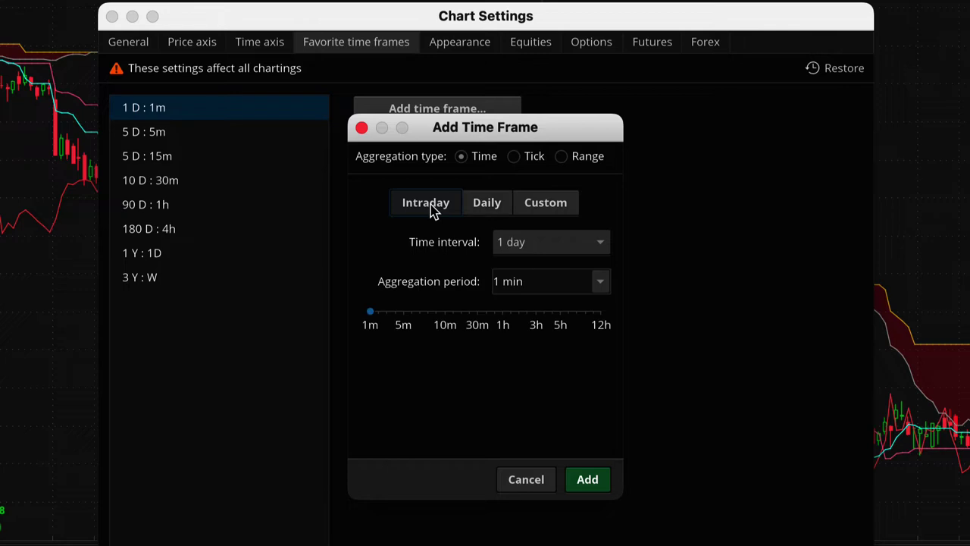
pyautogui.click(596, 246)
pyautogui.click(569, 425)
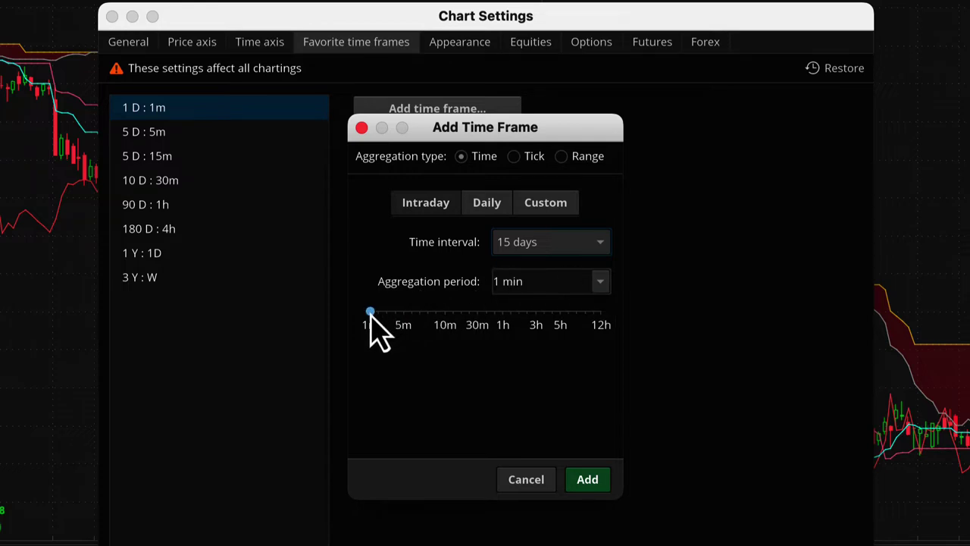
pyautogui.moveTo(370, 318)
pyautogui.mouseDown()
pyautogui.moveTo(489, 315)
pyautogui.moveTo(491, 335)
pyautogui.moveTo(453, 314)
pyautogui.moveTo(369, 317)
pyautogui.moveTo(588, 321)
pyautogui.moveTo(355, 313)
pyautogui.mouseUp()
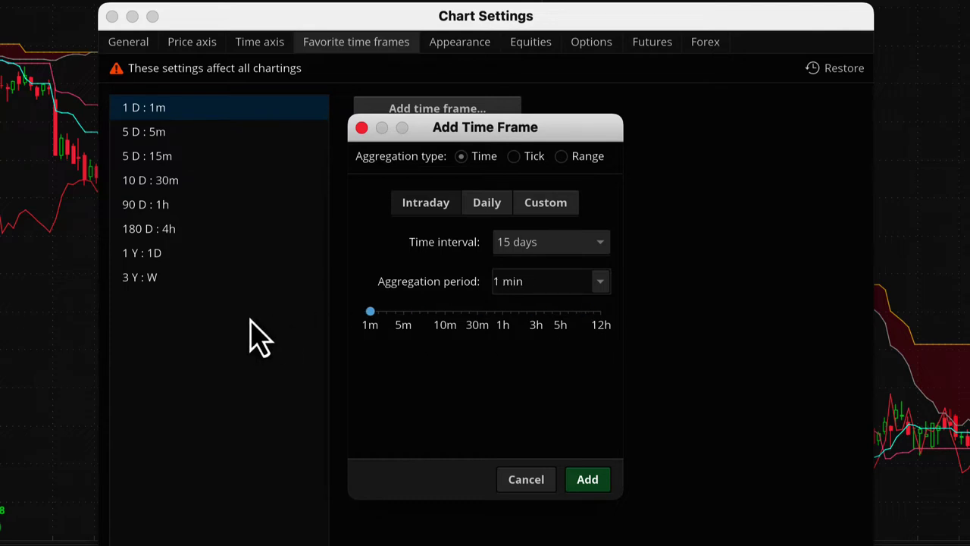
pyautogui.click(600, 285)
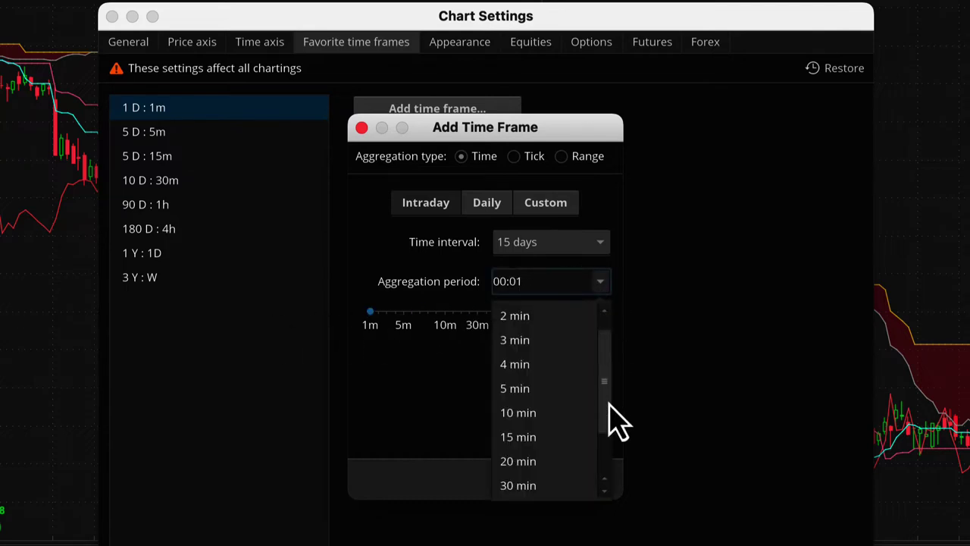
pyautogui.scroll(-2, 604, 419)
pyautogui.click(526, 444)
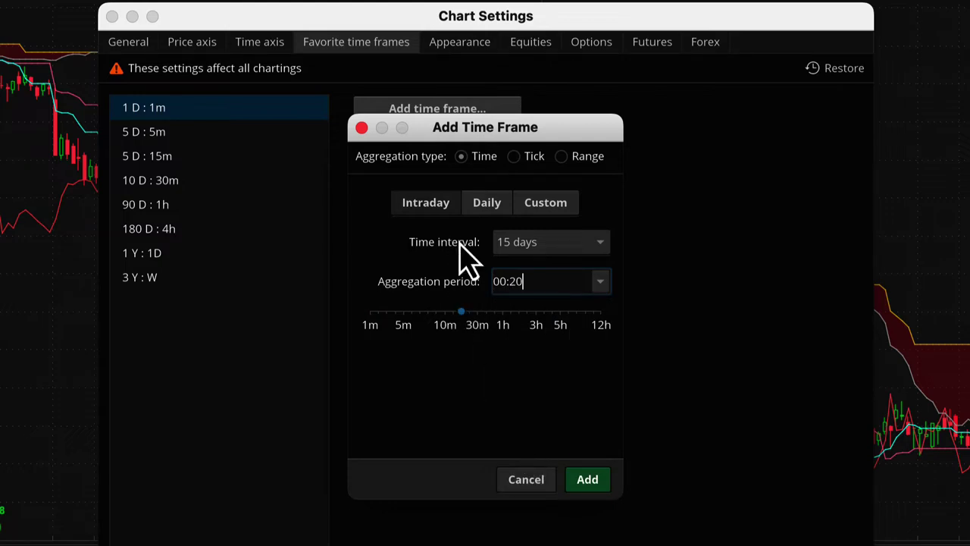
pyautogui.click(587, 481)
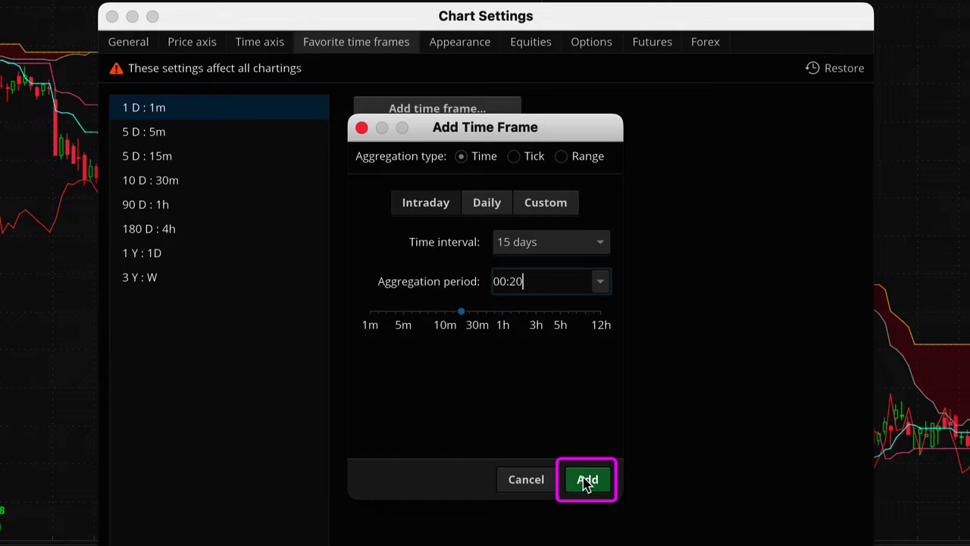
pyautogui.click(587, 481)
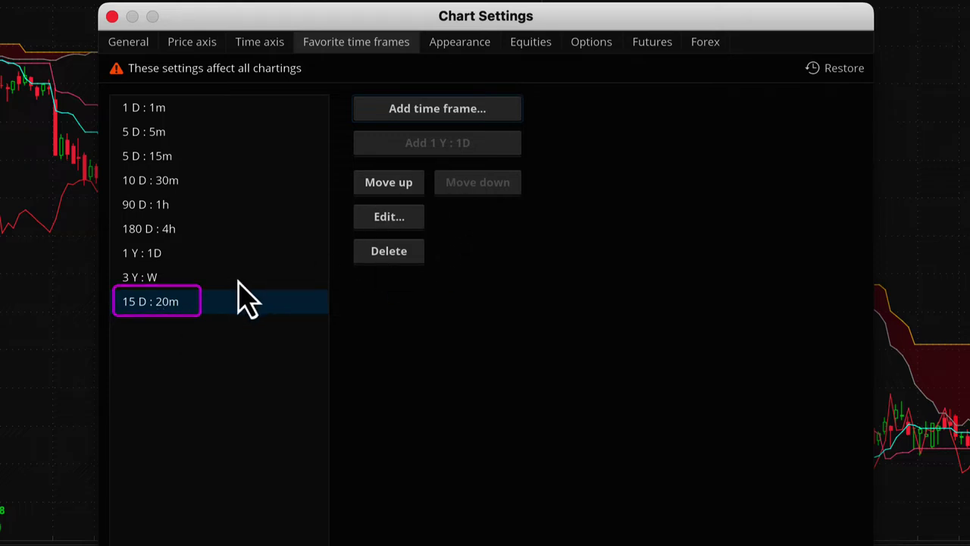
# Step: Move the 15 D : 20m time frame up the favorites list to between 5 D : 15m and 10 D : 30m
pyautogui.click(387, 186)
pyautogui.click(387, 187)
pyautogui.click(386, 187)
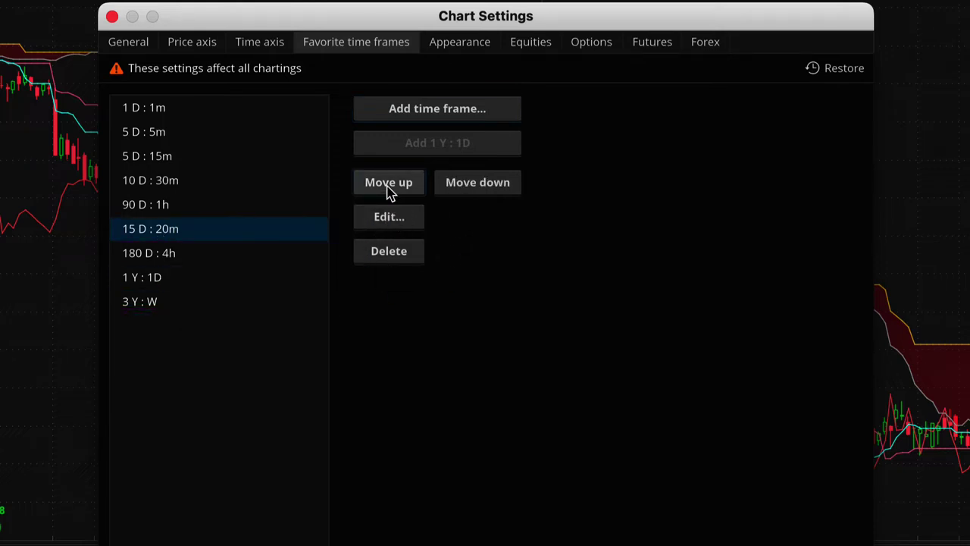
pyautogui.click(388, 185)
pyautogui.click(388, 185)
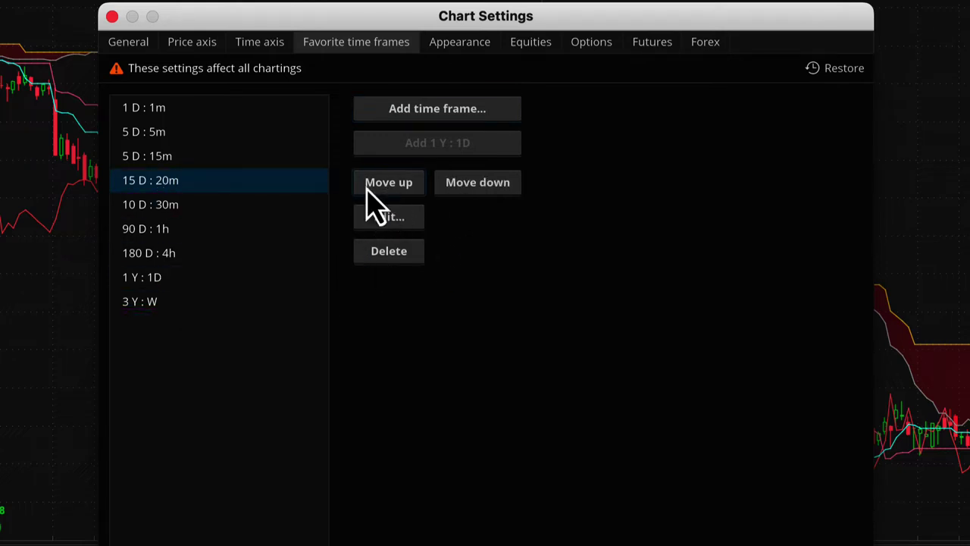
# Step: Delete the 15 D : 20m time frame from the favorites list
pyautogui.click(152, 202)
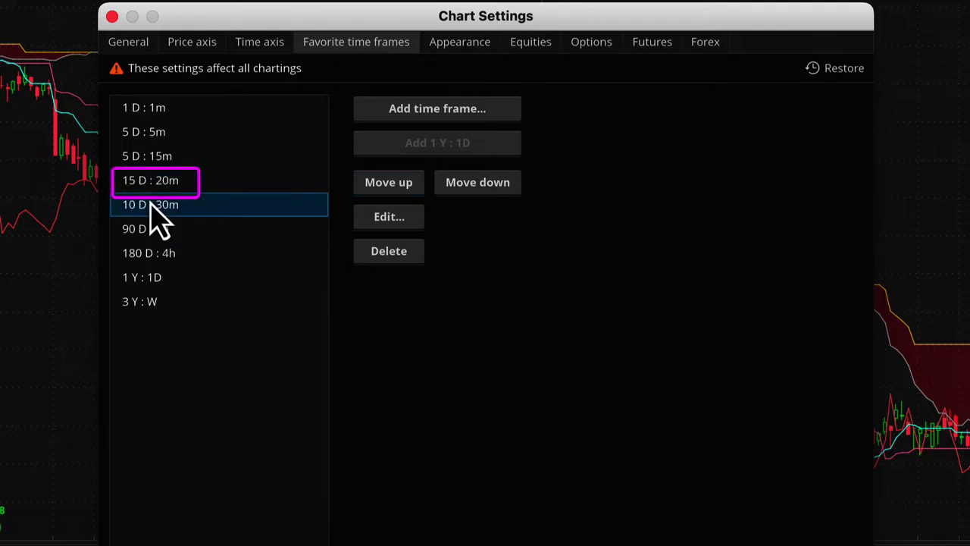
pyautogui.click(151, 185)
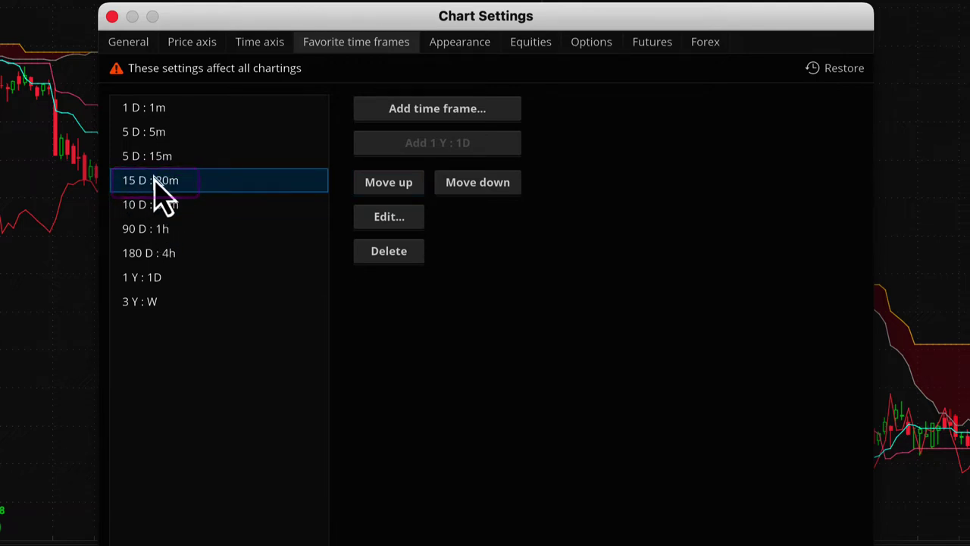
pyautogui.click(394, 260)
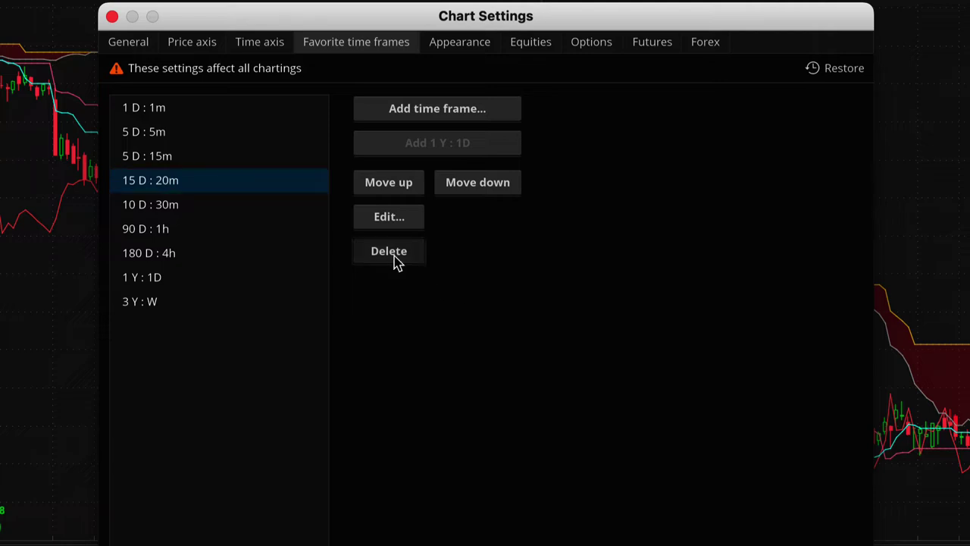
# Step: Add a favorite tick-based time frame with a 1 day time interval and an aggregation period of 512 ticks
pyautogui.click(440, 110)
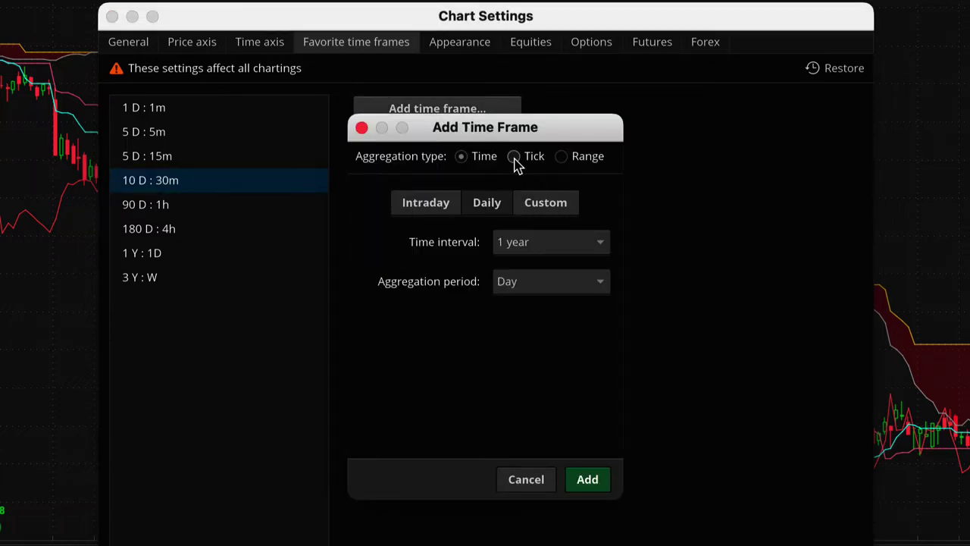
pyautogui.click(514, 156)
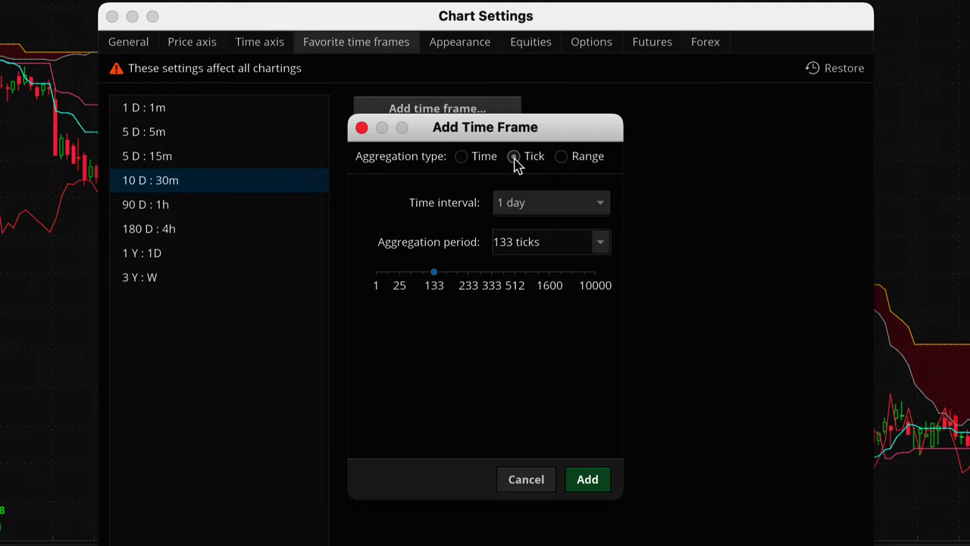
pyautogui.click(600, 242)
pyautogui.click(549, 397)
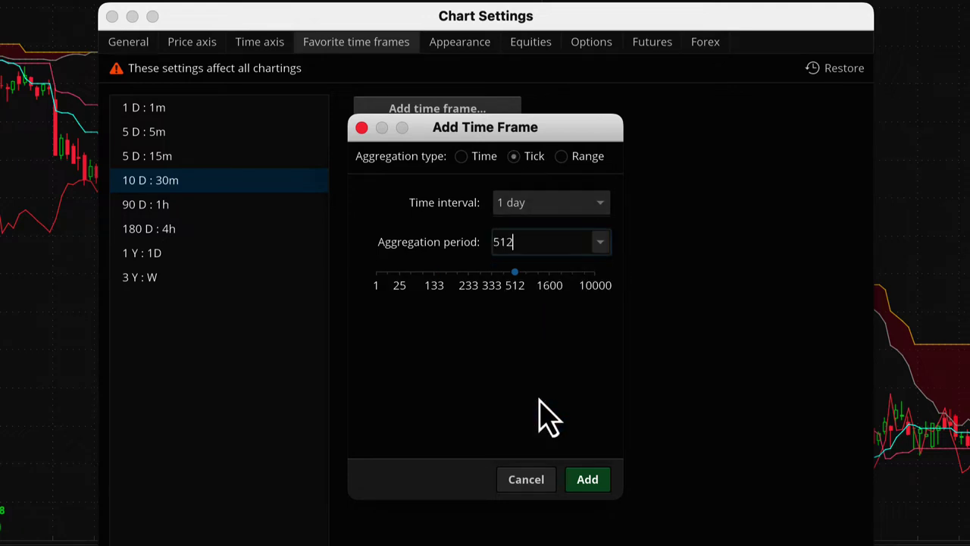
pyautogui.click(588, 480)
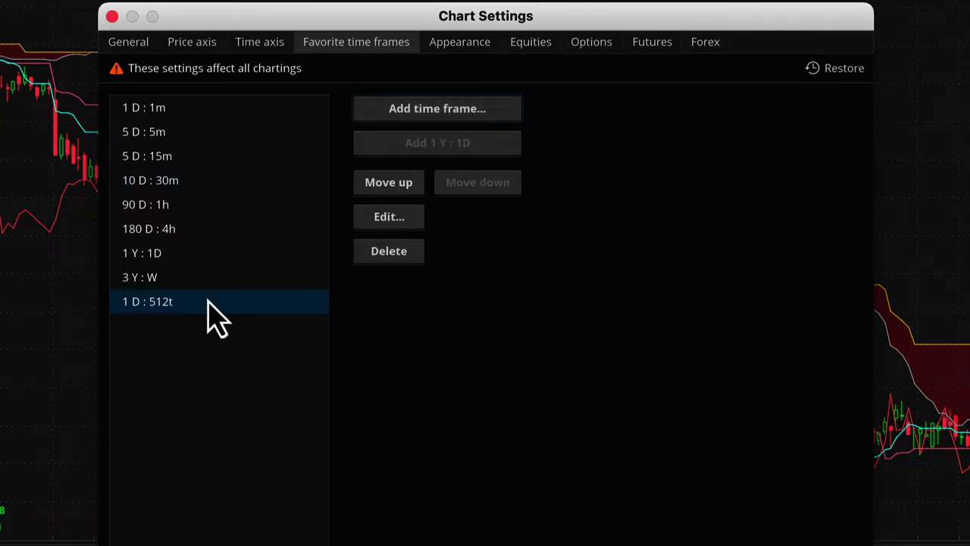
# Step: Set the 512-tick favorite's time interval to 3 days, and apply and save the chart settings
pyautogui.click(386, 216)
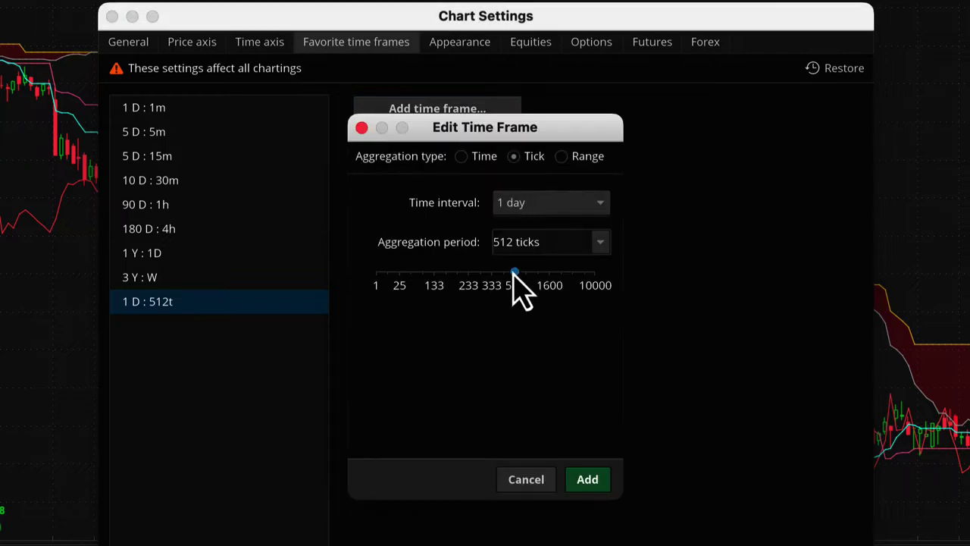
pyautogui.click(592, 211)
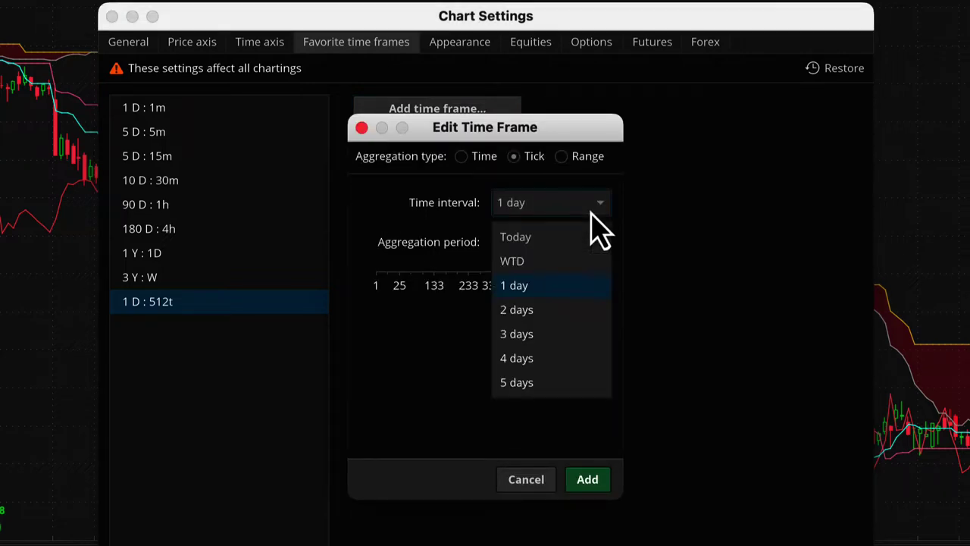
pyautogui.click(517, 334)
pyautogui.click(587, 479)
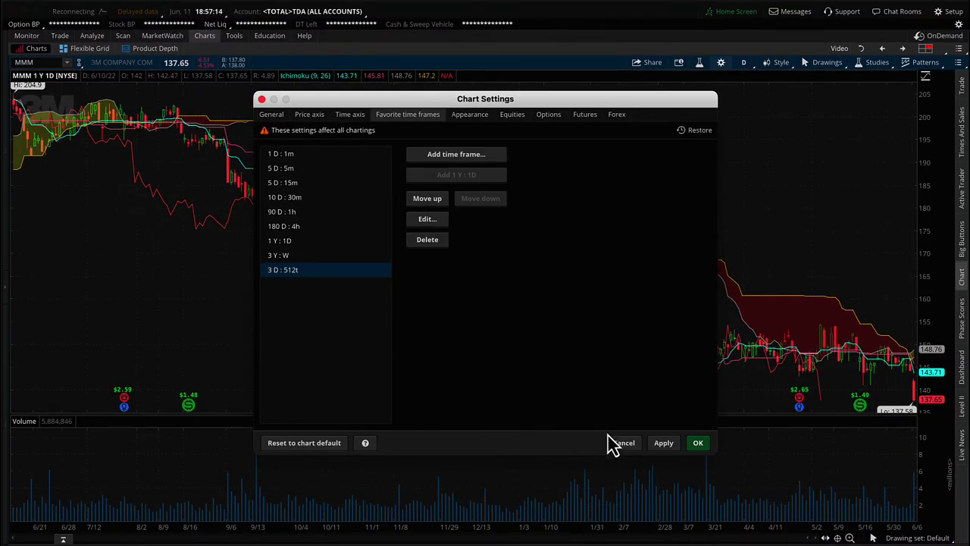
pyautogui.click(656, 446)
pyautogui.click(698, 444)
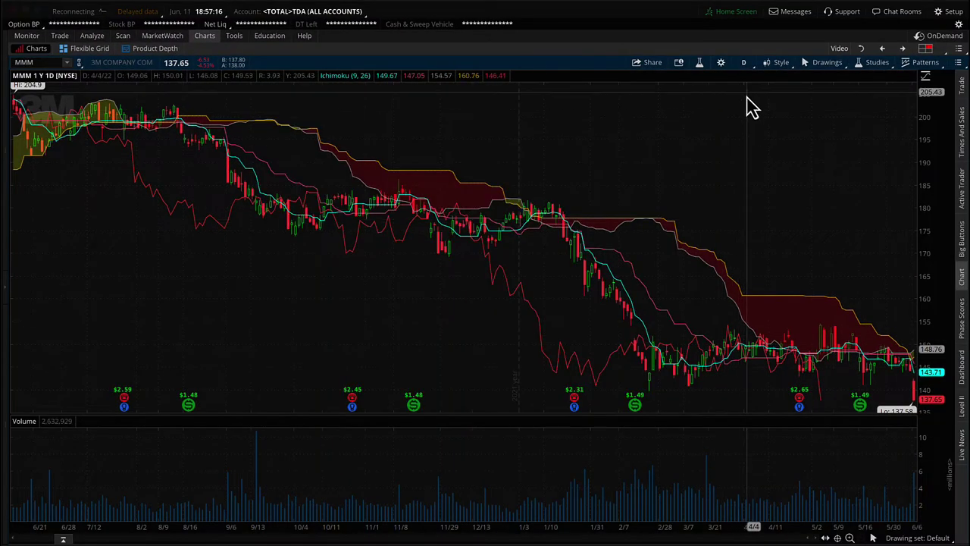
# Step: Switch the MMM chart to the 3 Y : W favorite time frame and back to 1 Y : 1D
pyautogui.click(743, 62)
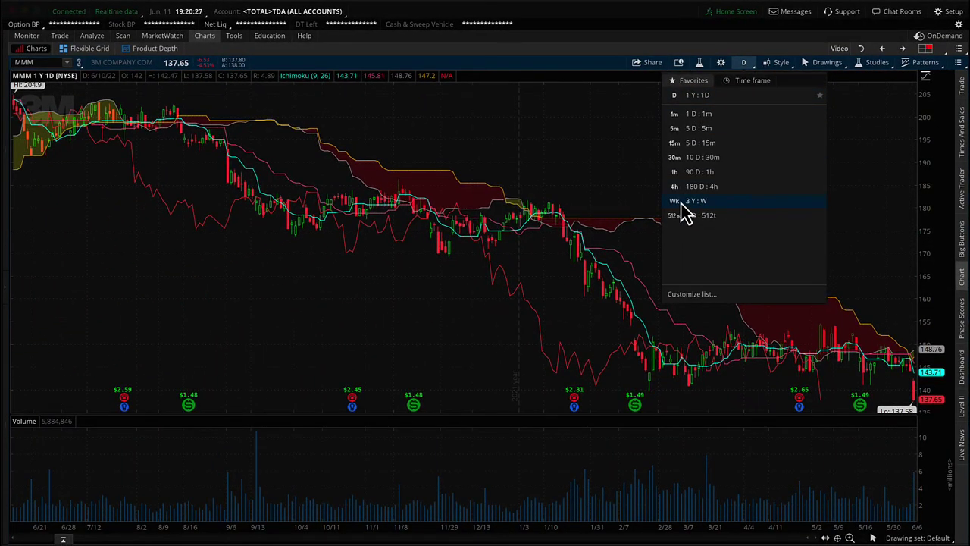
pyautogui.click(682, 205)
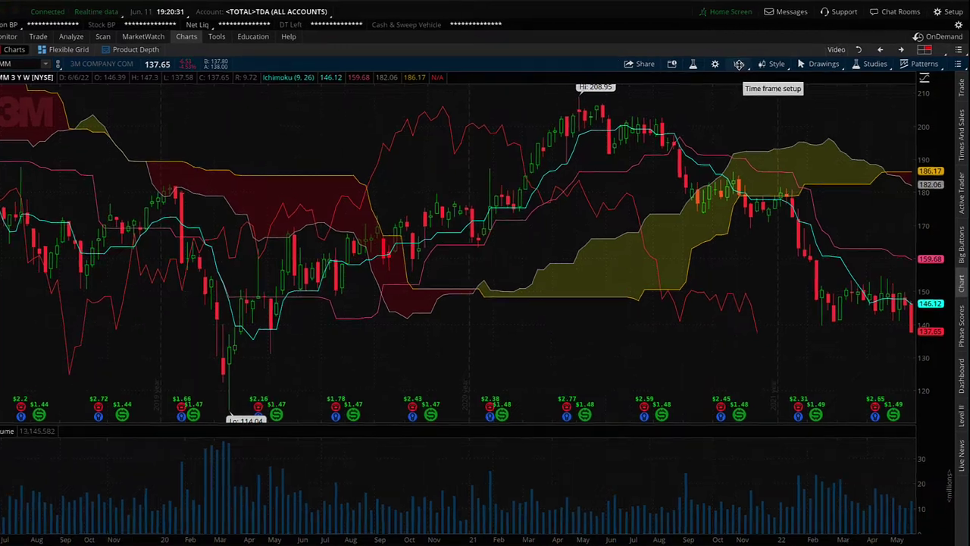
pyautogui.click(744, 63)
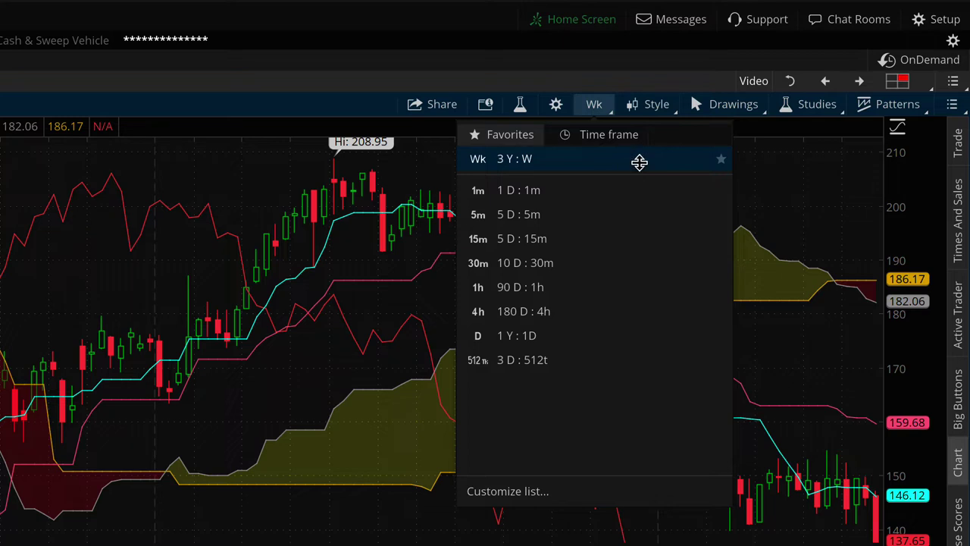
pyautogui.click(503, 343)
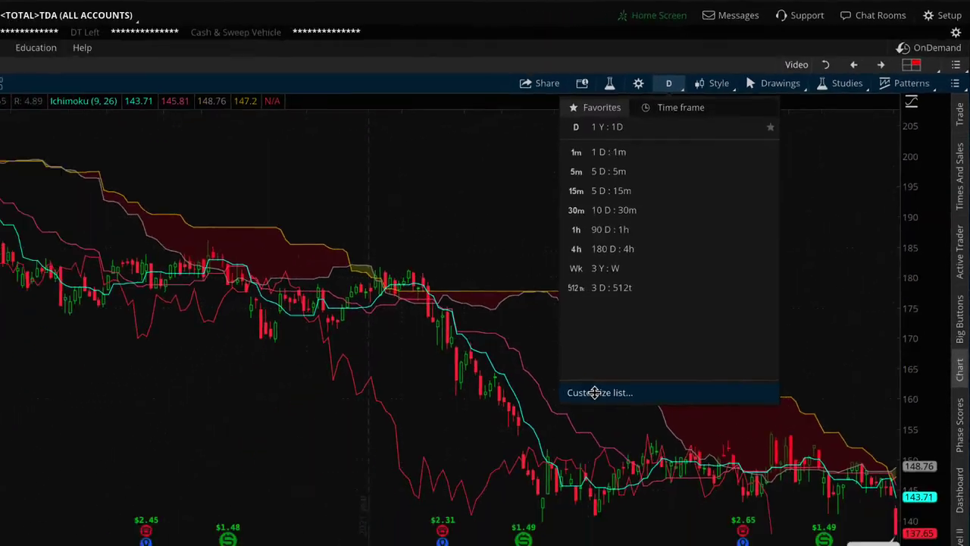
# Step: Open the favorite time frames settings through the favorites list's customization option, and close the dialog
pyautogui.click(501, 491)
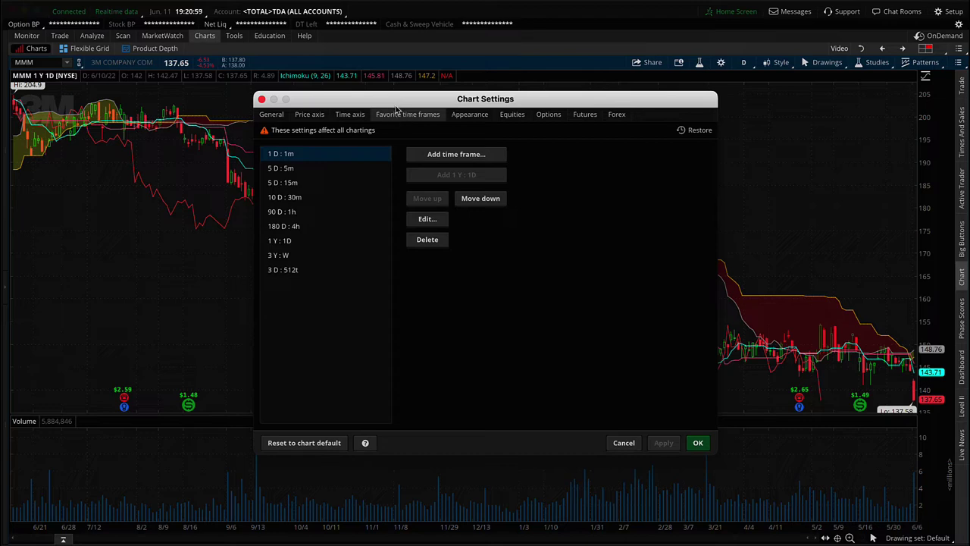
pyautogui.click(632, 446)
# Step: Apply a tick-based time frame to the chart with a 5-day time interval and an aggregation period of 1600 ticks
pyautogui.click(743, 62)
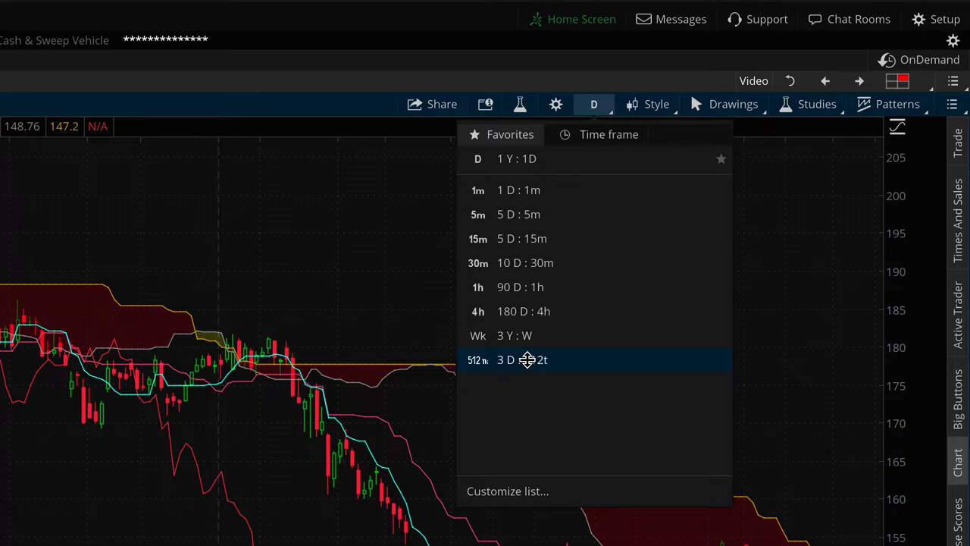
pyautogui.click(602, 134)
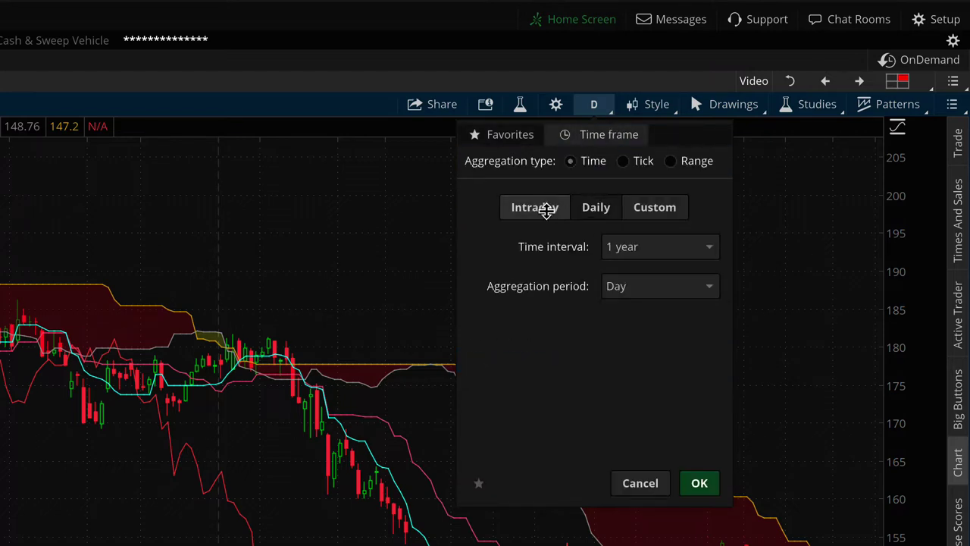
pyautogui.click(623, 161)
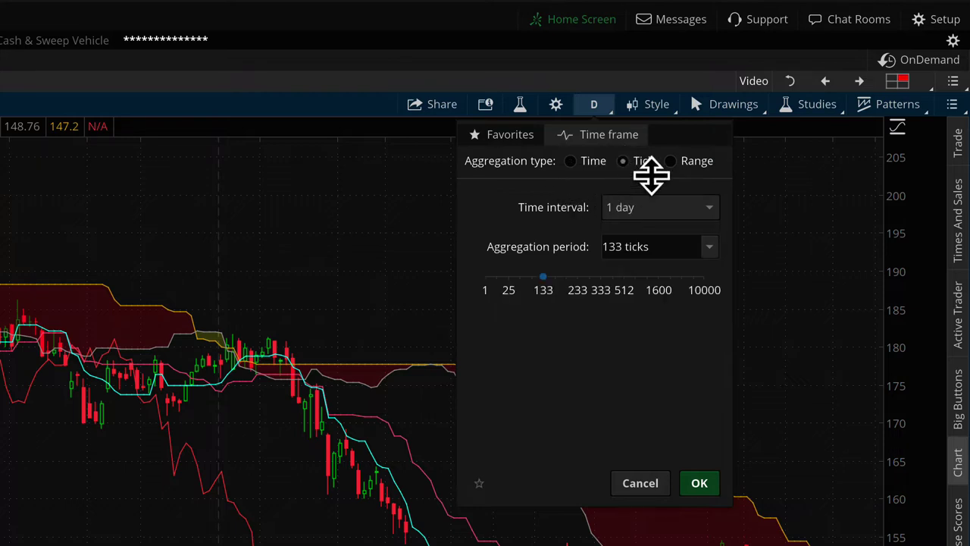
pyautogui.click(710, 207)
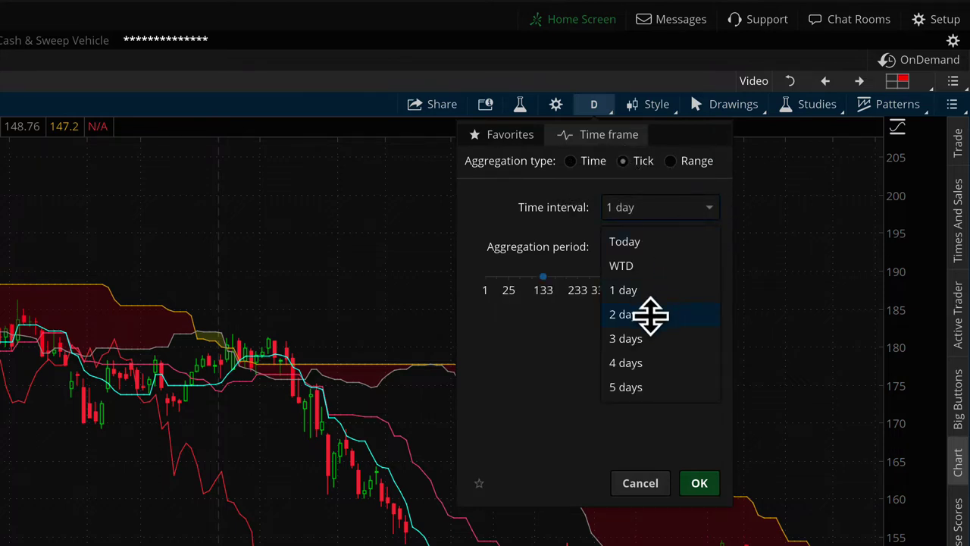
pyautogui.click(630, 386)
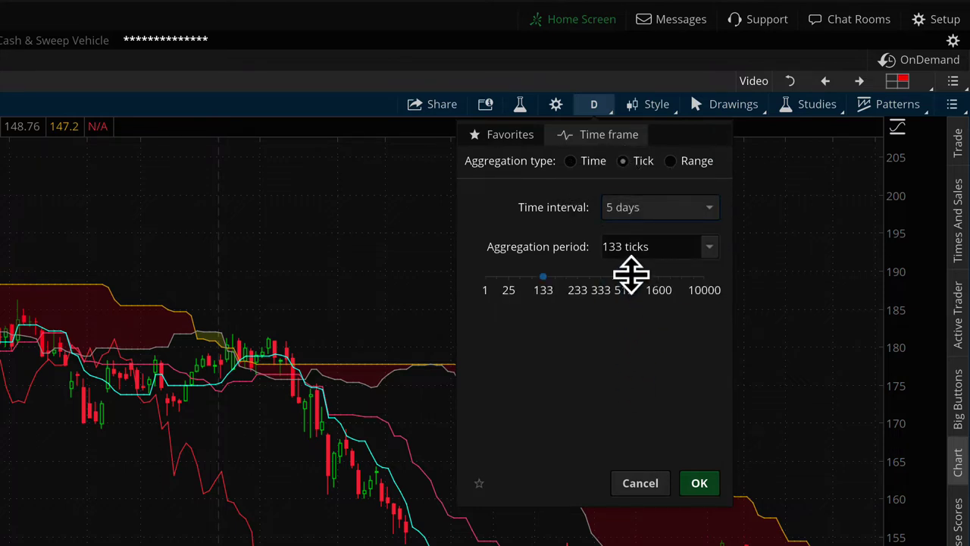
pyautogui.click(659, 274)
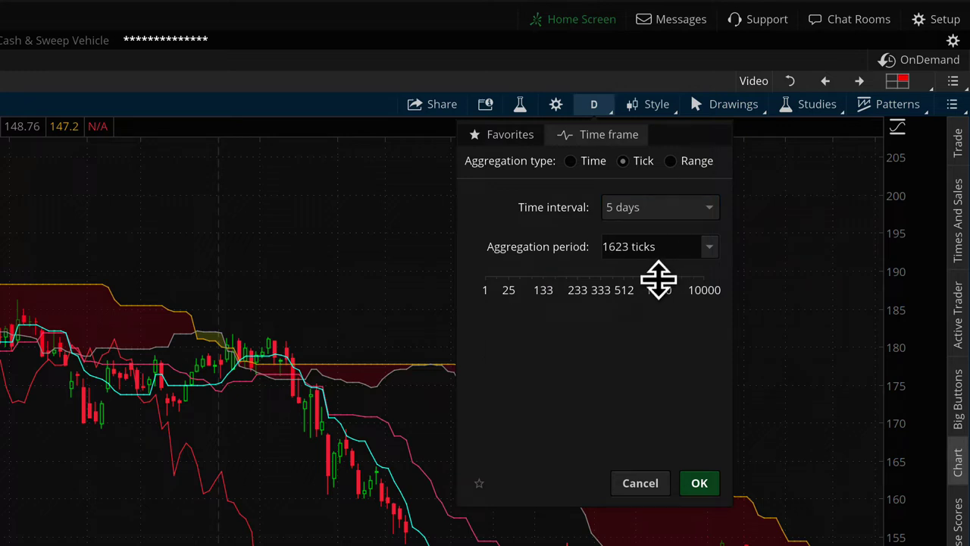
pyautogui.click(709, 247)
pyautogui.click(640, 427)
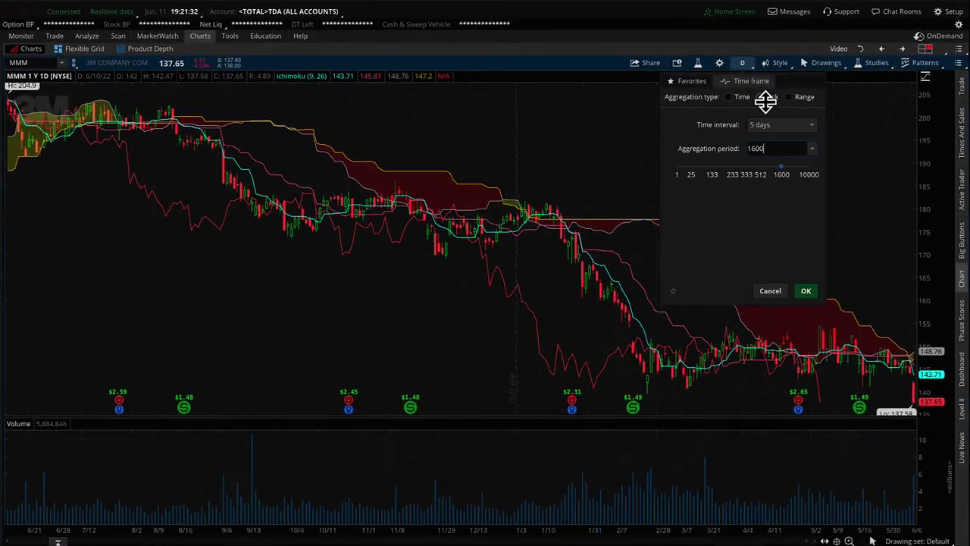
pyautogui.click(806, 292)
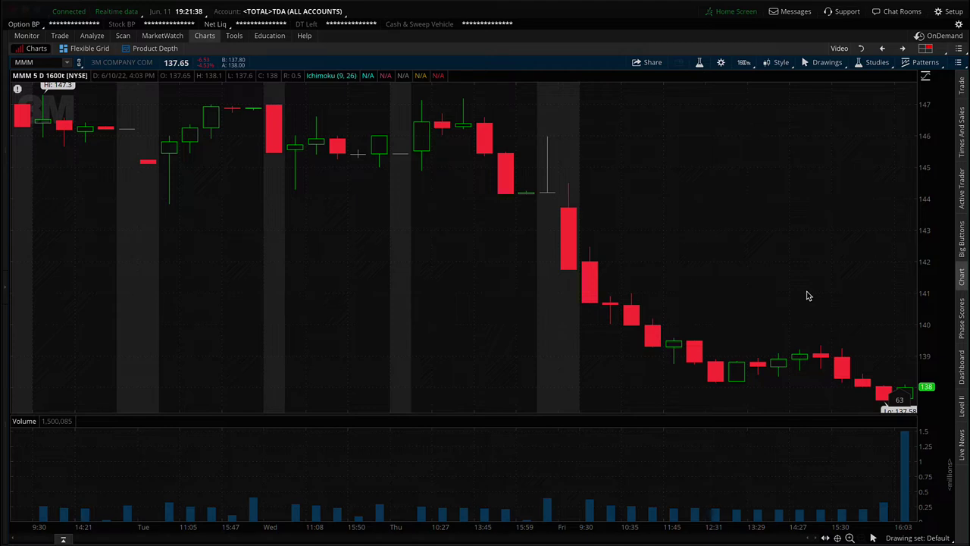
# Step: Switch the chart to the 1 Y : 1D favorite and back to the 5-day, 1600-tick time frame
pyautogui.click(742, 62)
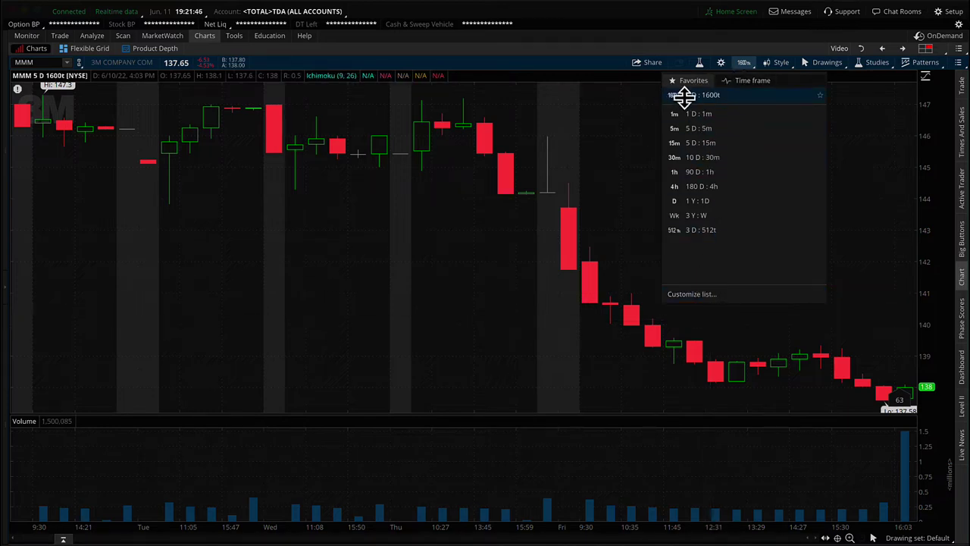
pyautogui.click(688, 203)
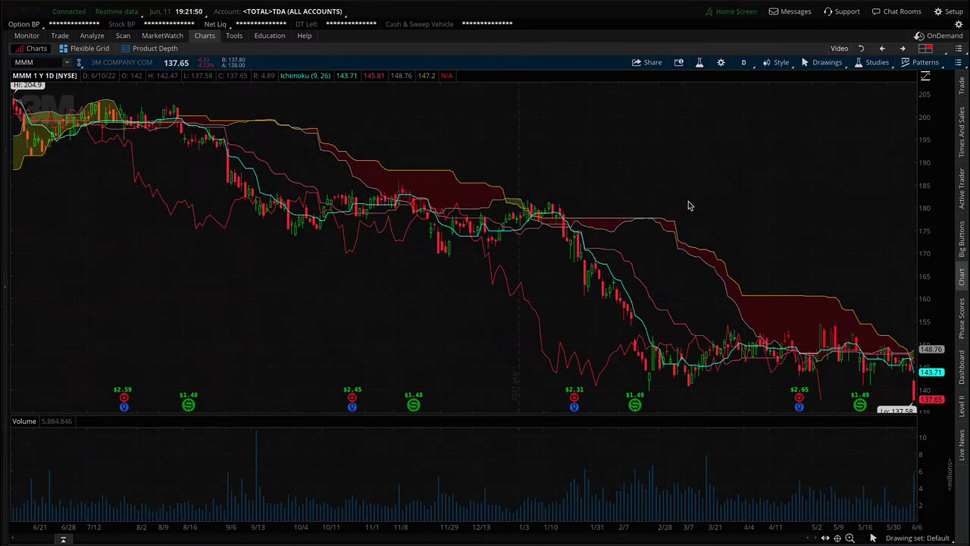
pyautogui.click(742, 62)
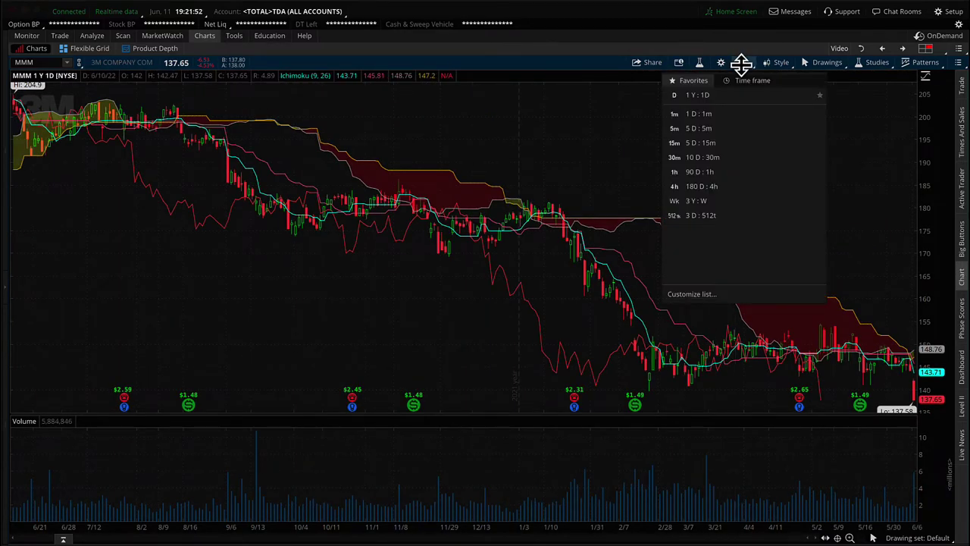
pyautogui.click(738, 82)
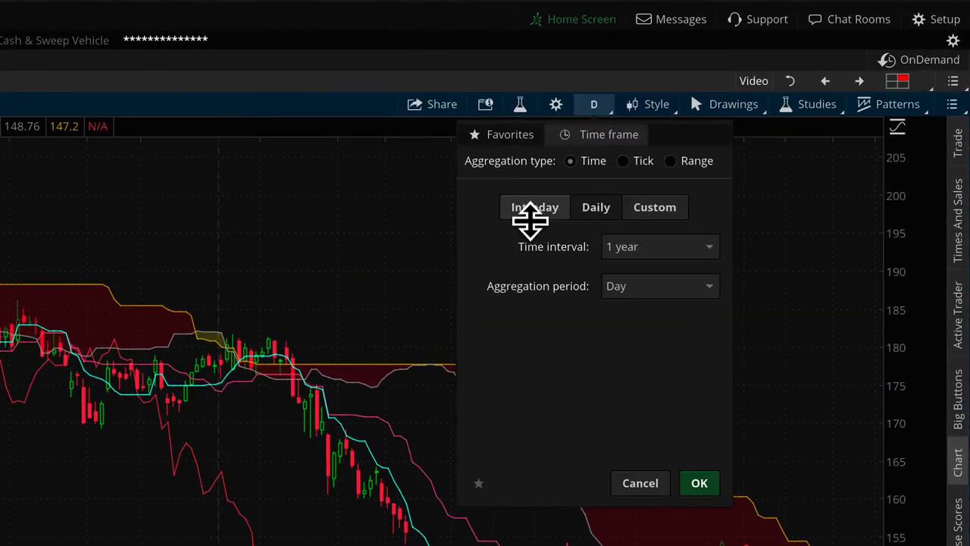
pyautogui.click(626, 160)
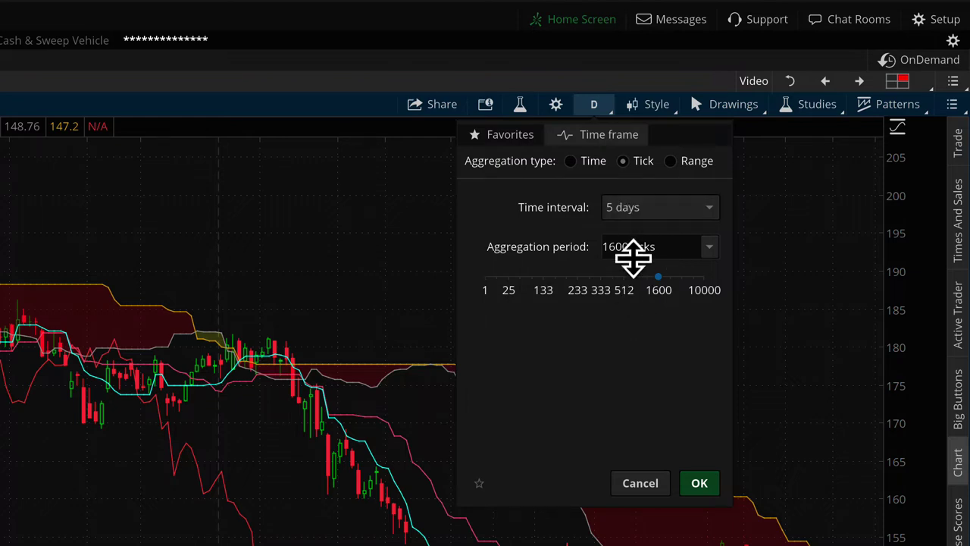
pyautogui.click(696, 483)
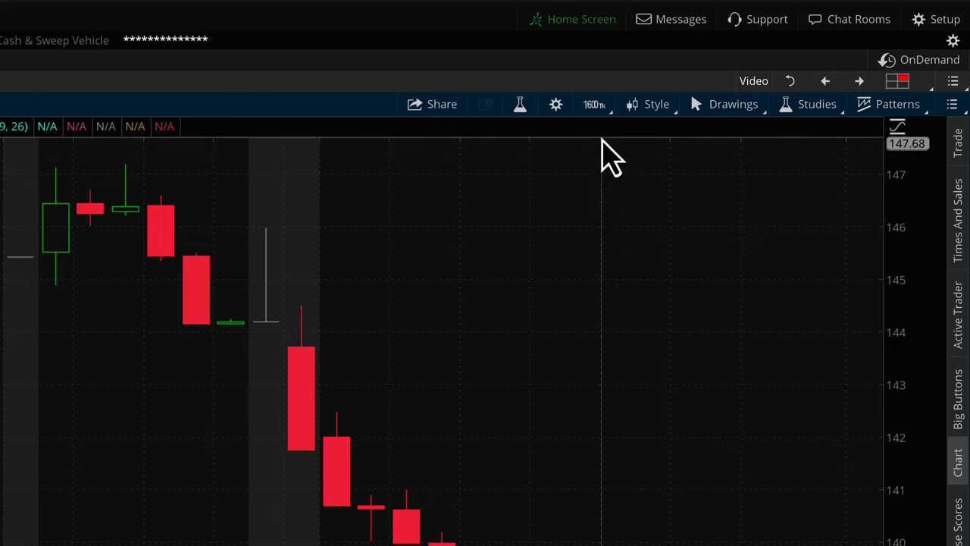
# Step: Mark the current 5 D : 1600t time frame as a favorite and switch the chart to 1 Y : 1D
pyautogui.click(594, 104)
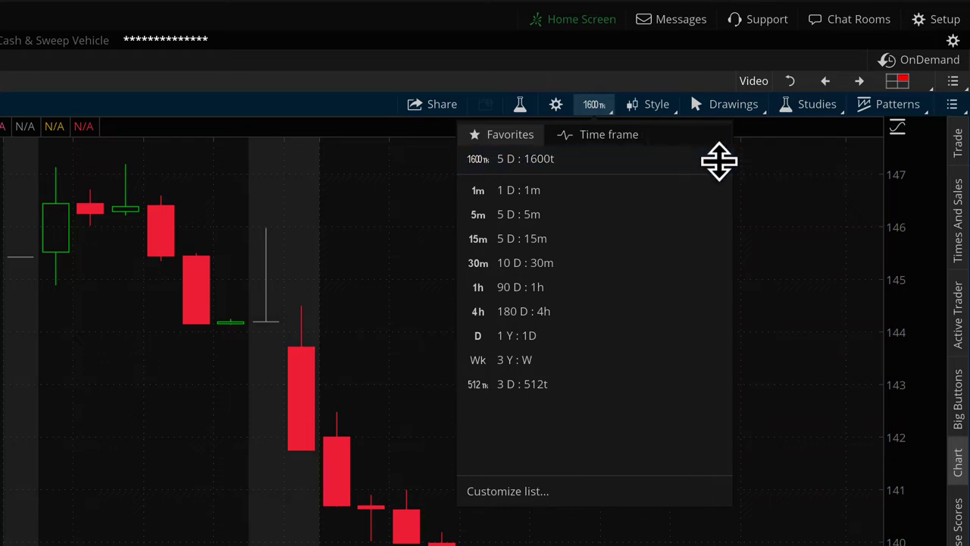
pyautogui.click(719, 159)
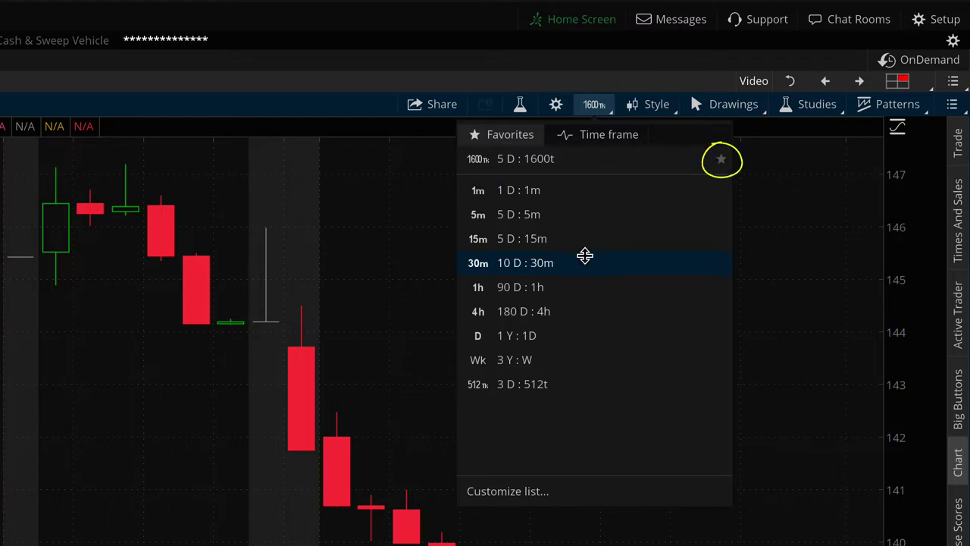
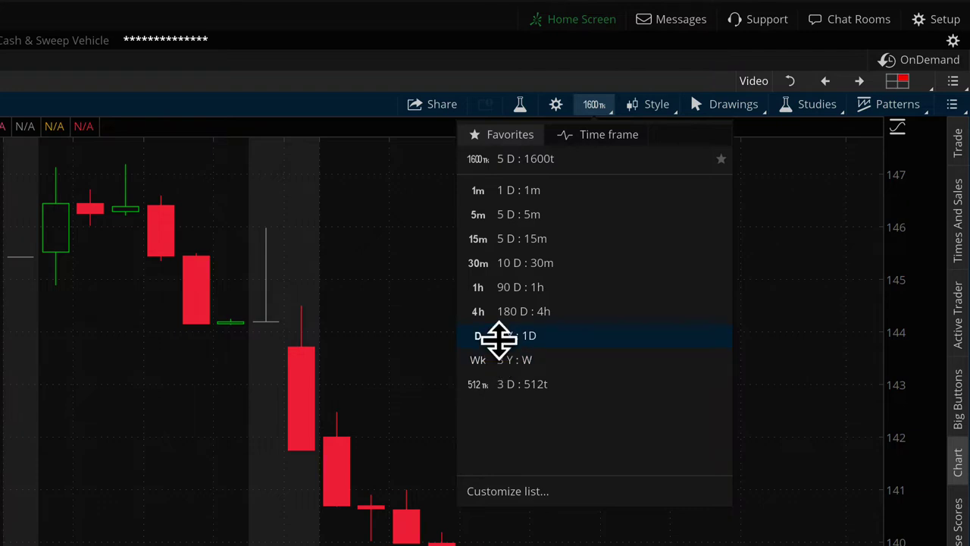
pyautogui.click(499, 335)
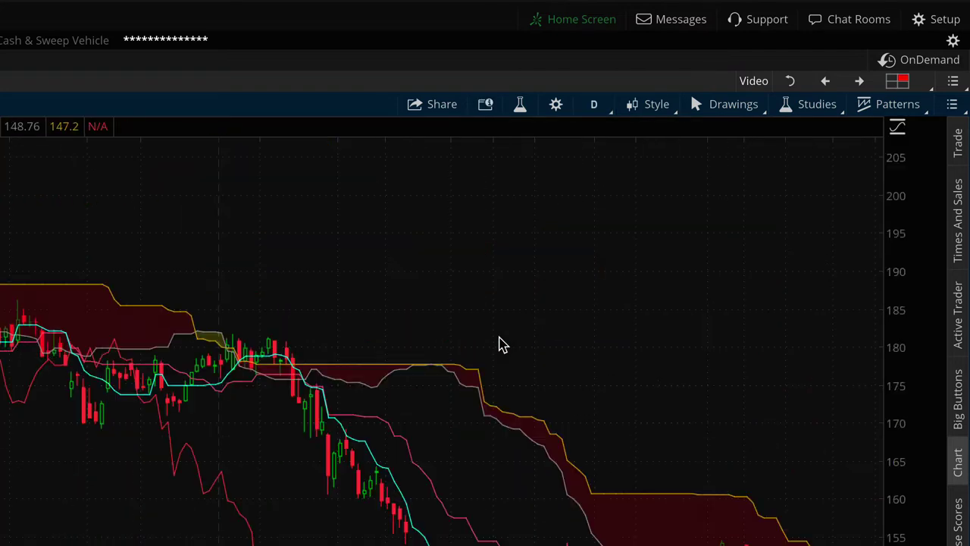
# Step: Apply the 5 D : 1600t favorite to the chart and check its entry in the favorite time frames settings
pyautogui.click(590, 105)
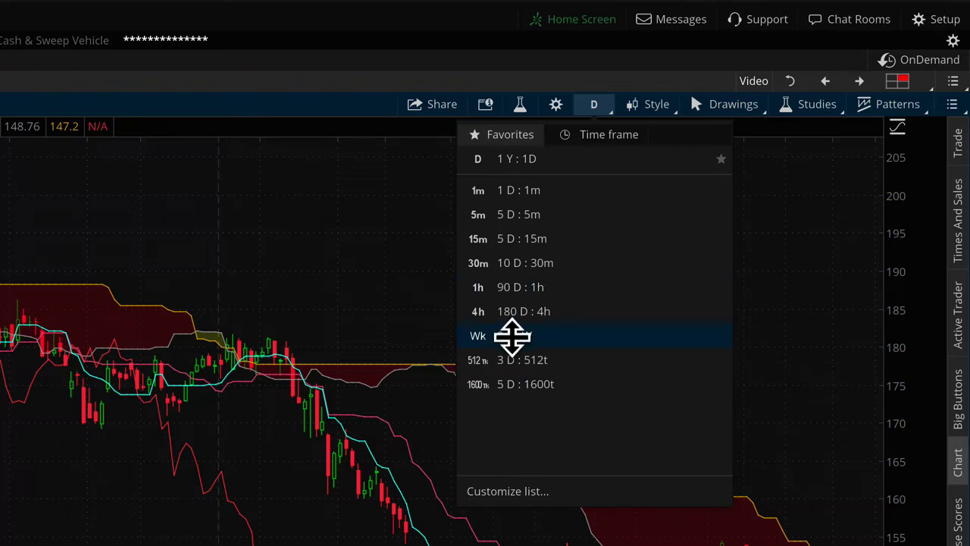
pyautogui.click(513, 383)
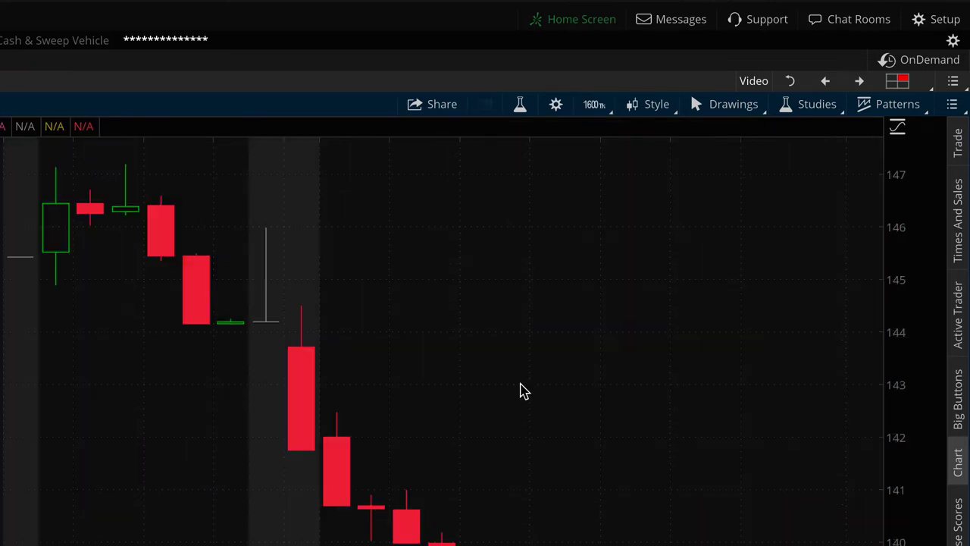
pyautogui.click(596, 105)
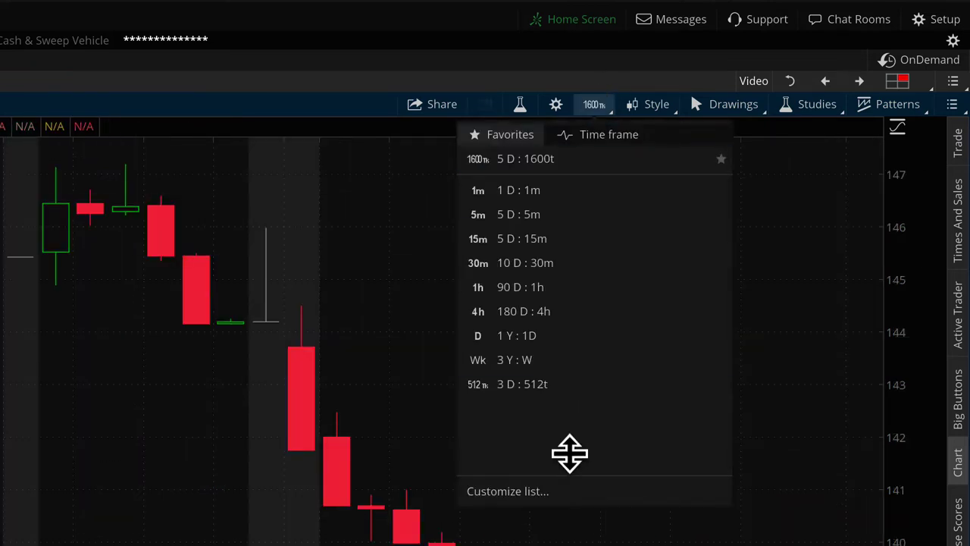
pyautogui.click(502, 491)
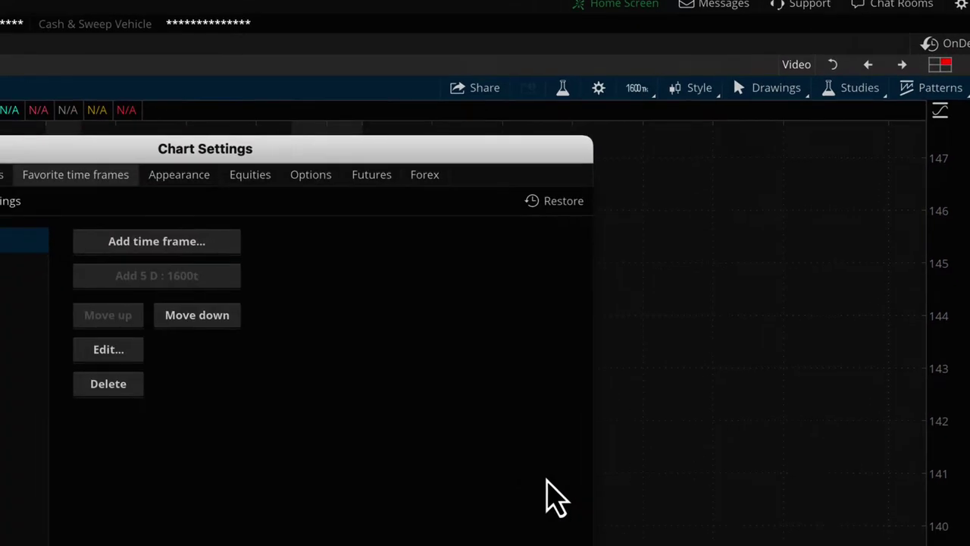
pyautogui.click(130, 360)
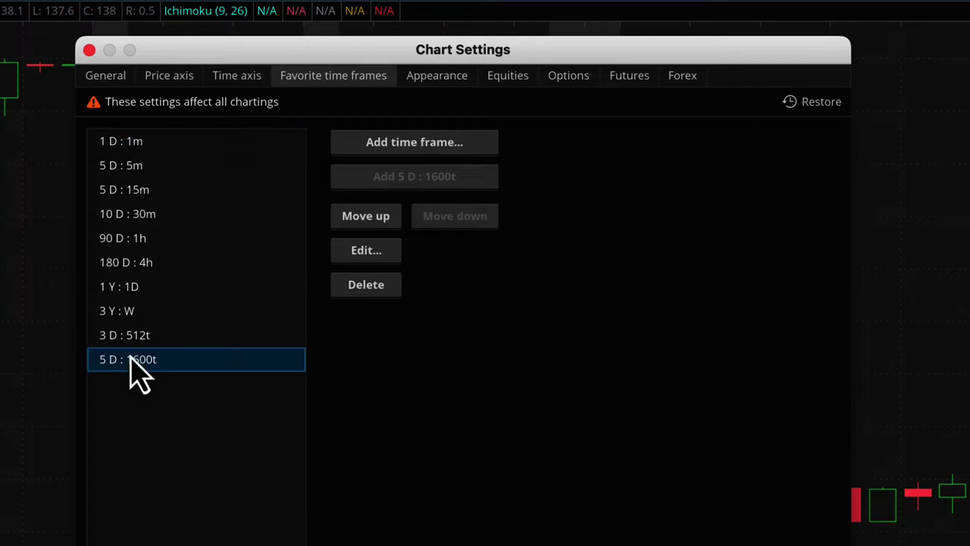
pyautogui.click(128, 340)
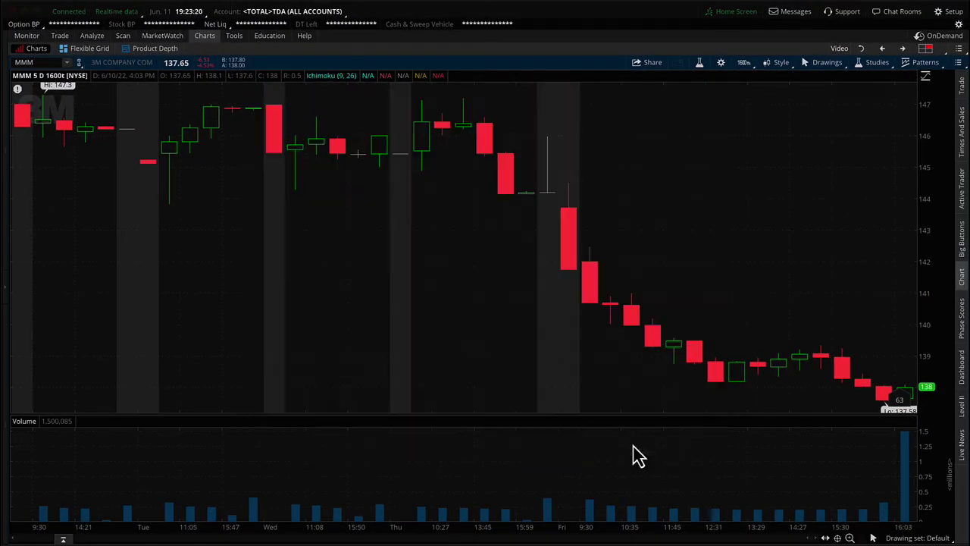
# Step: Switch the chart from the 1600-tick favorite to the 1 Y : 1D favorite
pyautogui.click(742, 62)
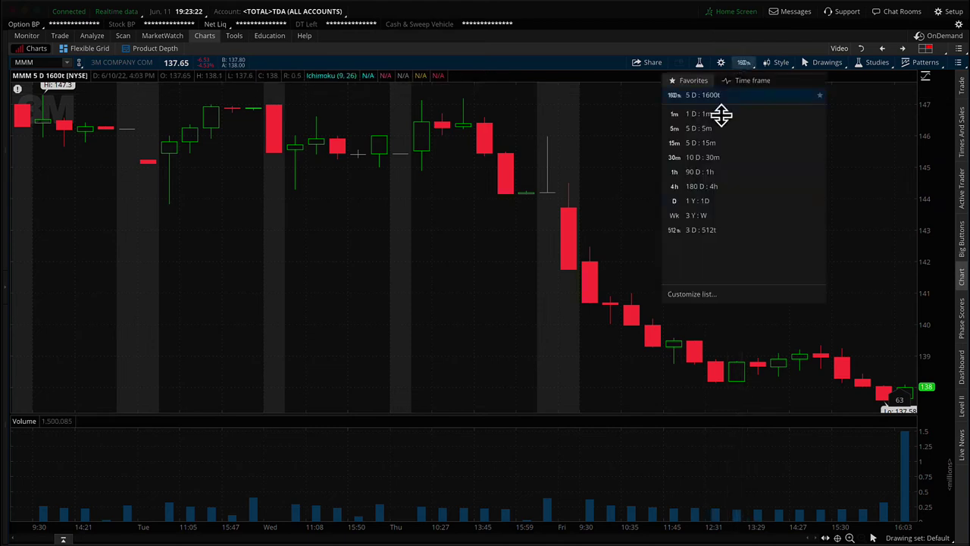
pyautogui.click(686, 203)
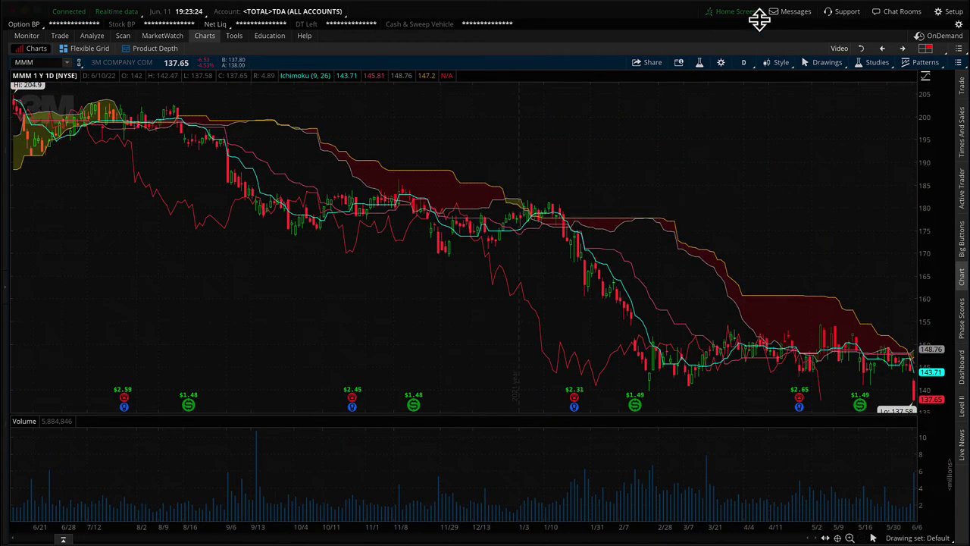
# Step: Choose a custom time-based time frame for the chart and set its end date to 02/24/2022
pyautogui.click(743, 63)
pyautogui.click(749, 81)
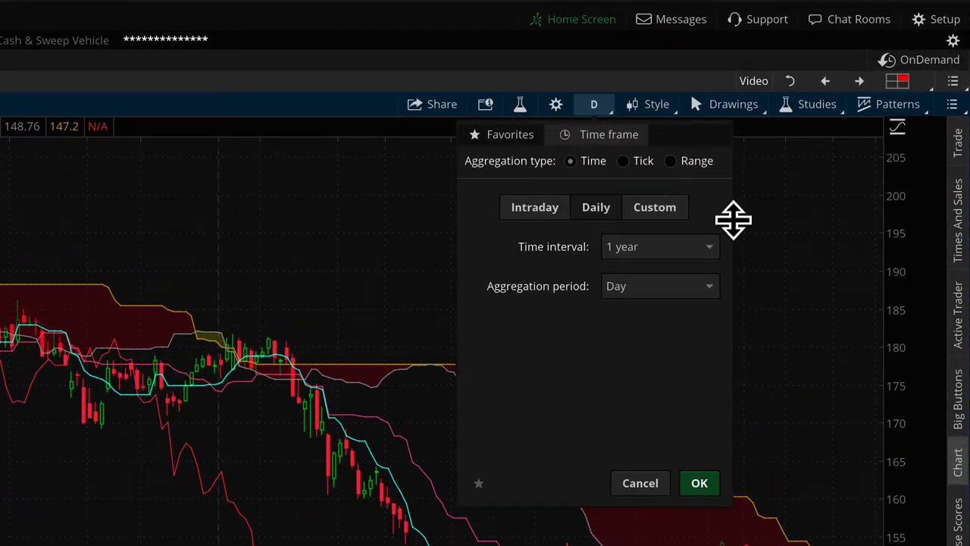
pyautogui.click(643, 204)
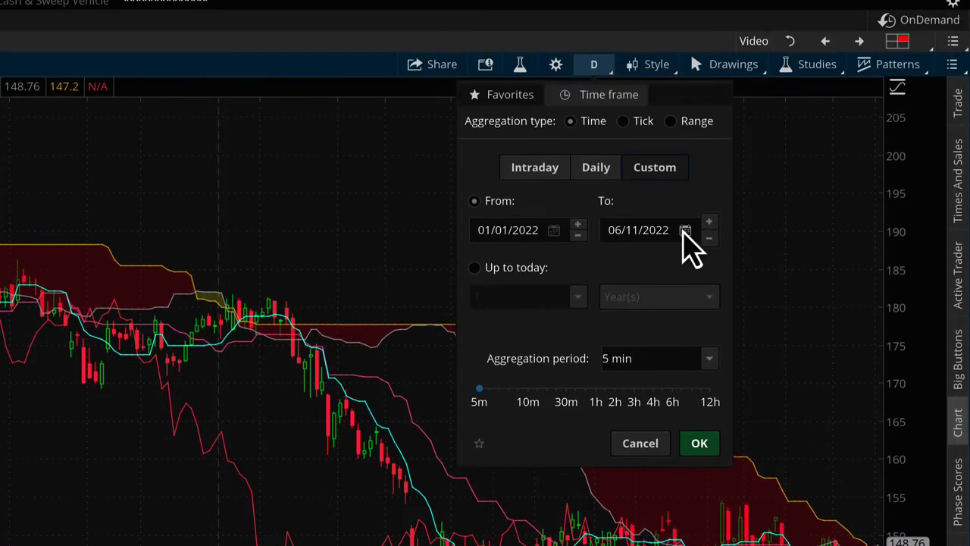
pyautogui.click(684, 230)
pyautogui.click(574, 307)
pyautogui.click(575, 307)
pyautogui.click(574, 307)
pyautogui.click(574, 307)
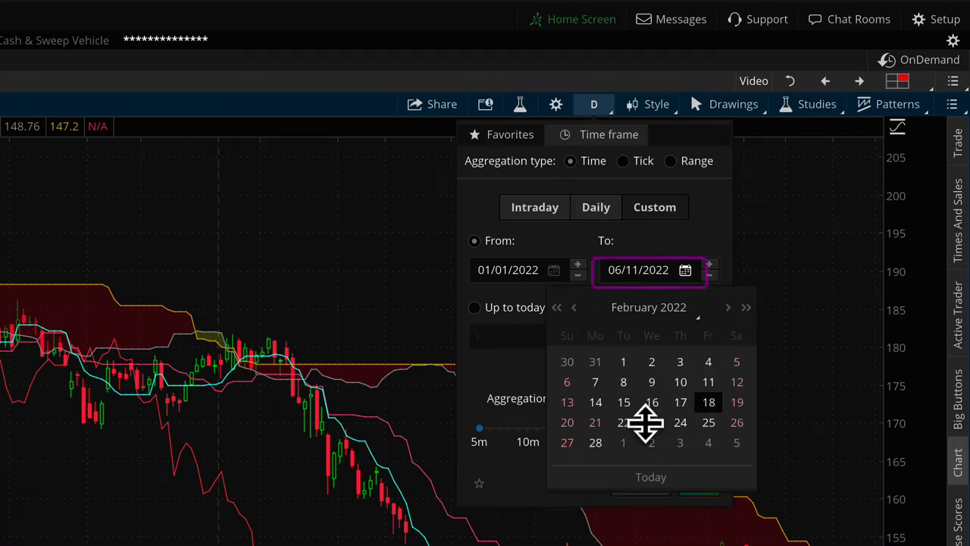
pyautogui.click(678, 422)
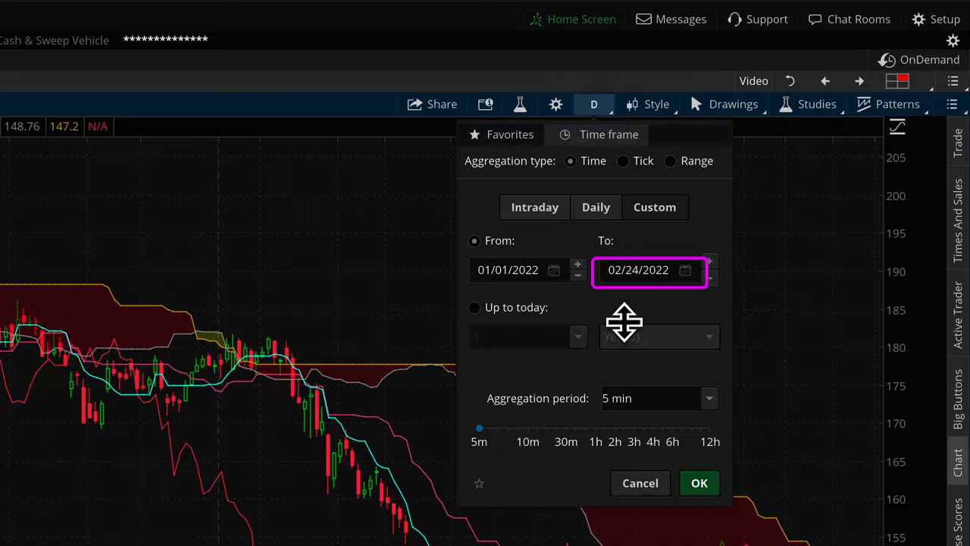
# Step: Set the custom time frame's aggregation period to Day and apply the 01/01/2022 to 02/24/2022 range to the chart
pyautogui.click(707, 398)
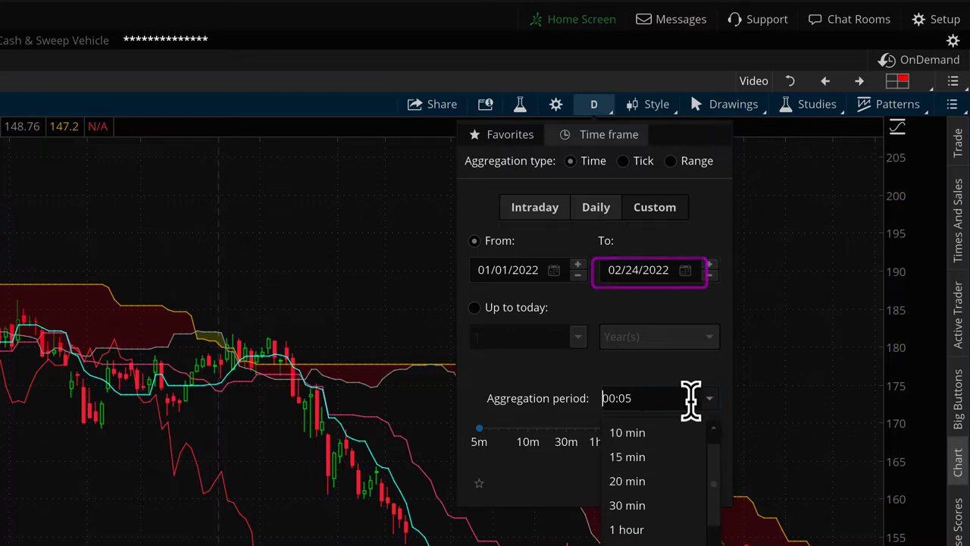
pyautogui.press('Escape')
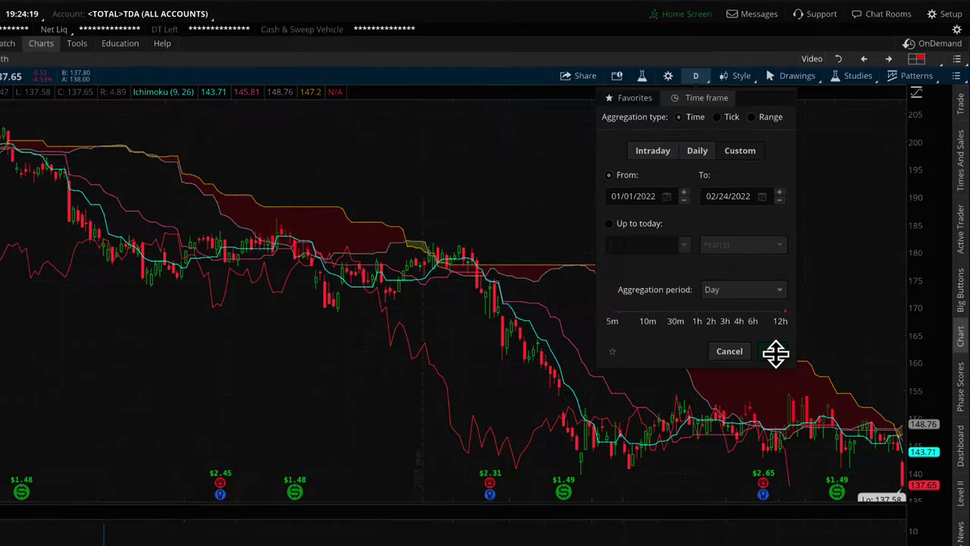
pyautogui.click(699, 483)
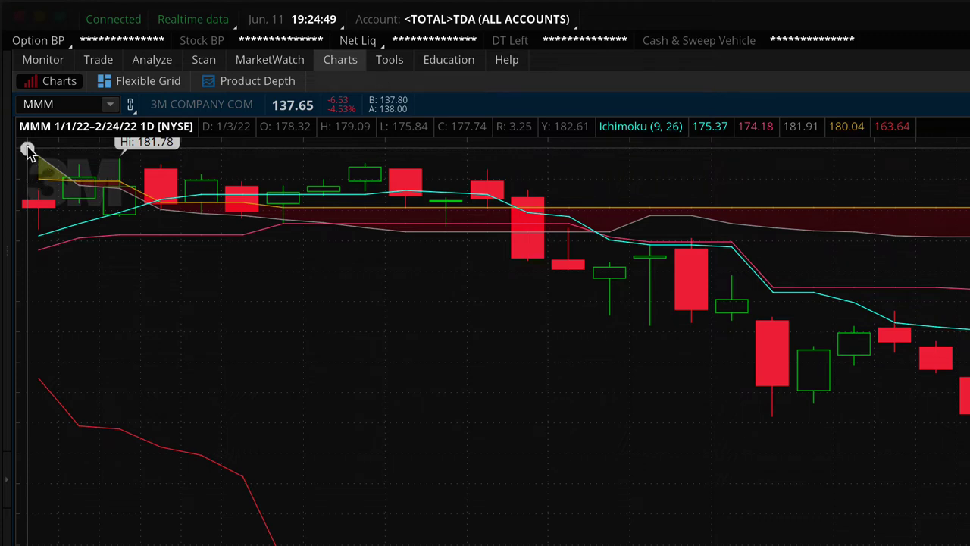
pyautogui.moveTo(28, 151)
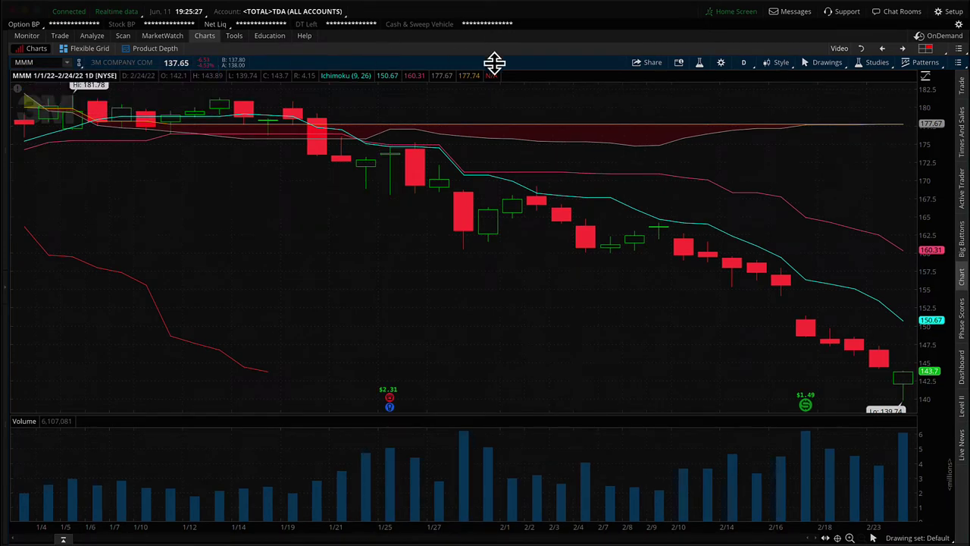
# Step: Switch the chart from the custom date range to the 1 Y : 1D favorite
pyautogui.click(744, 62)
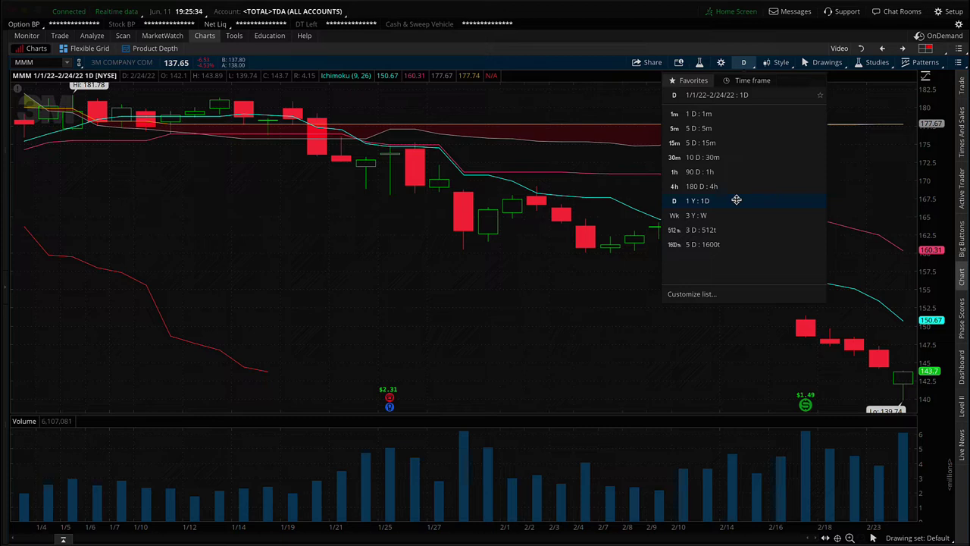
pyautogui.click(679, 203)
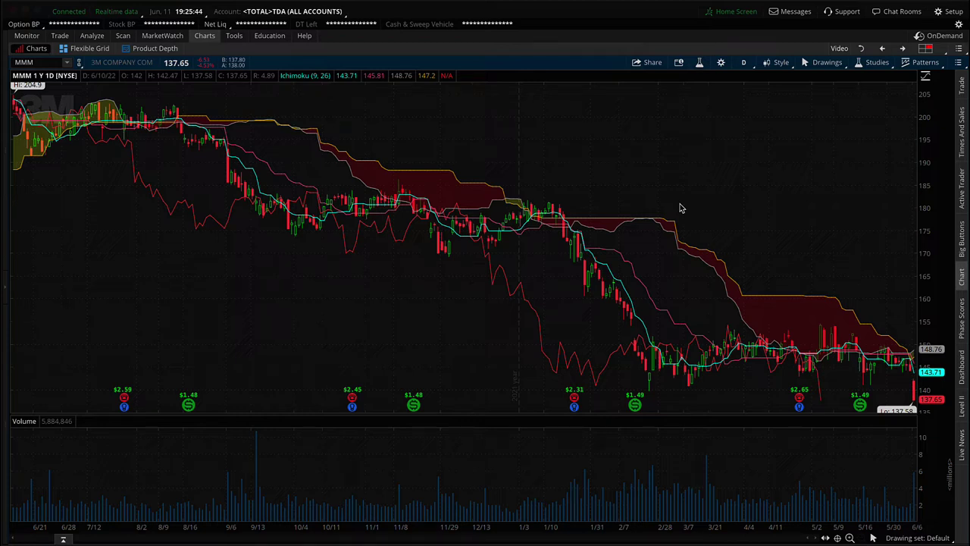
# Step: Review the favorite time frames and the chart mode and chart type options in the appearance settings, leaving the settings without changes
pyautogui.click(720, 63)
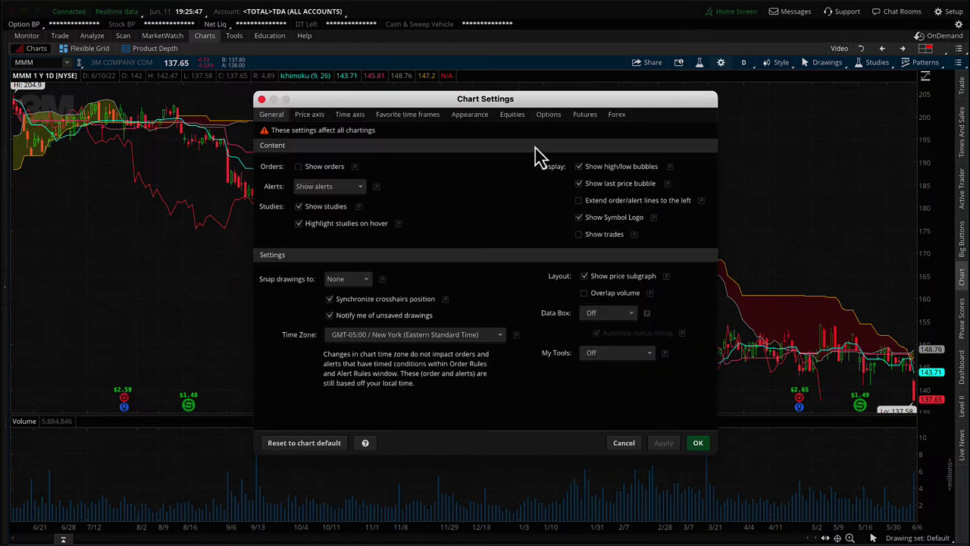
pyautogui.click(411, 119)
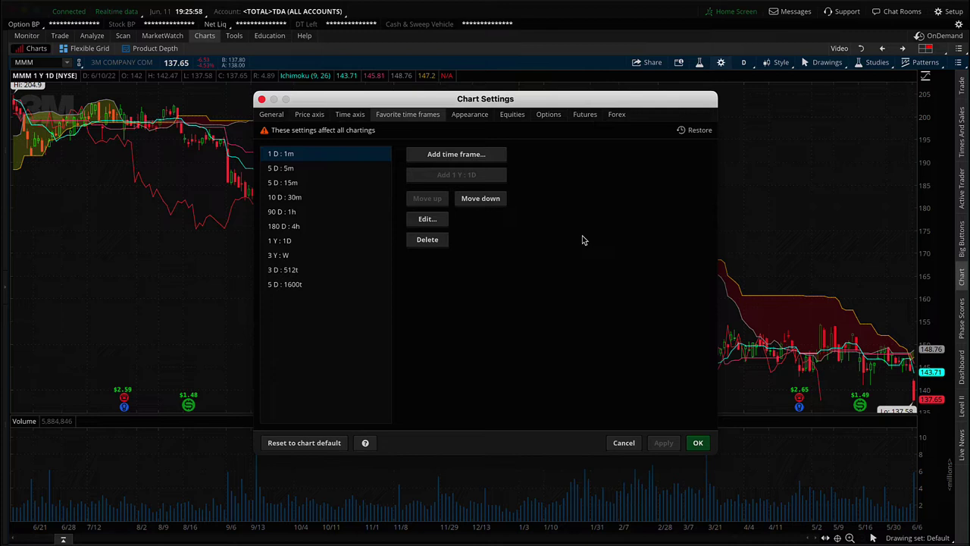
pyautogui.click(465, 113)
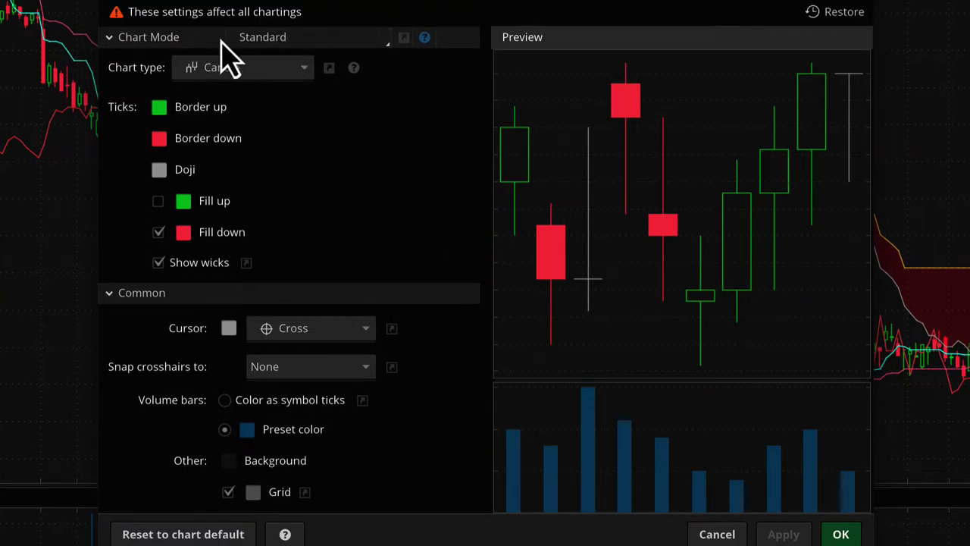
pyautogui.click(291, 37)
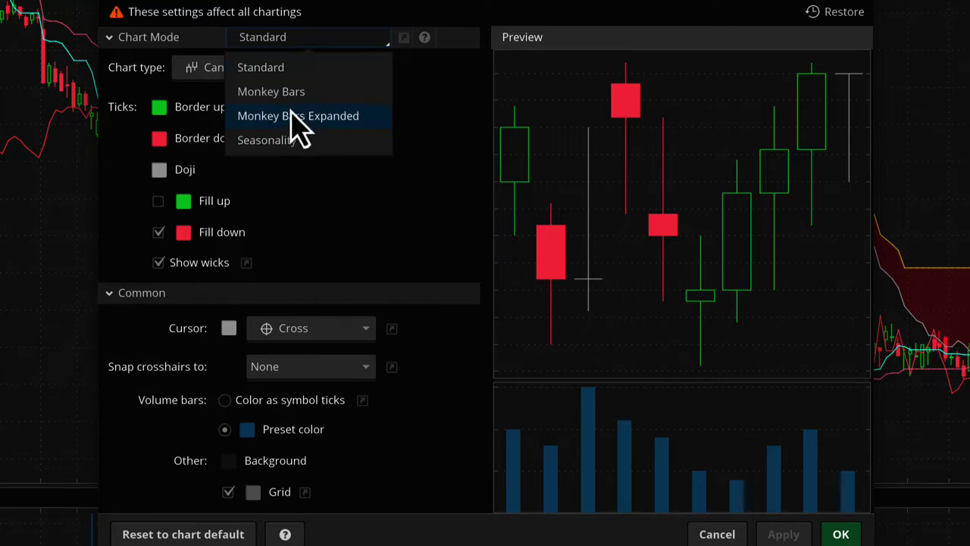
pyautogui.click(442, 136)
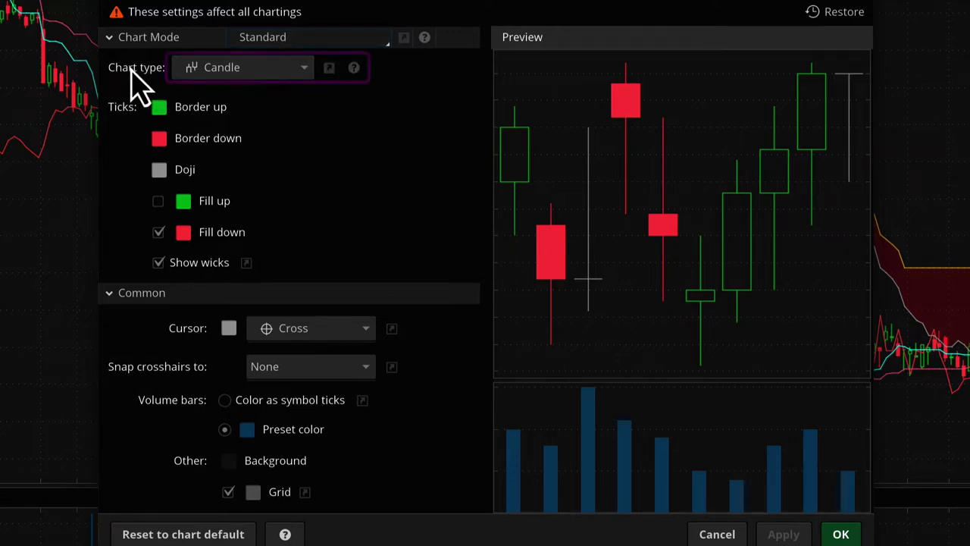
pyautogui.click(303, 68)
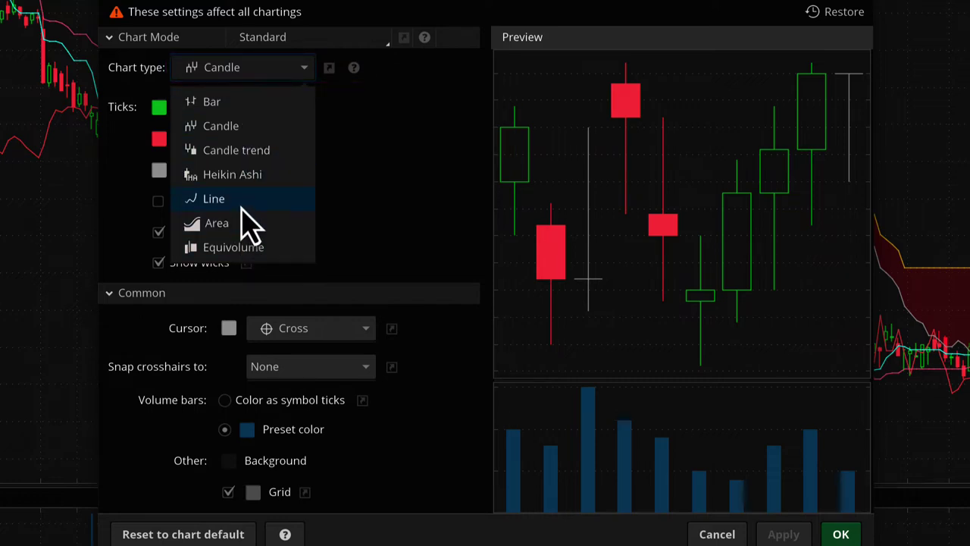
pyautogui.click(391, 162)
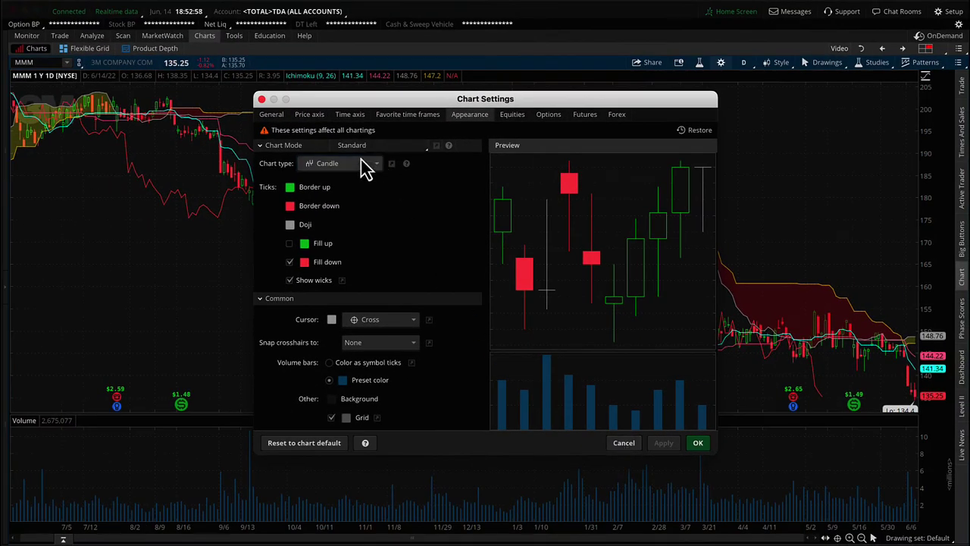
pyautogui.click(622, 444)
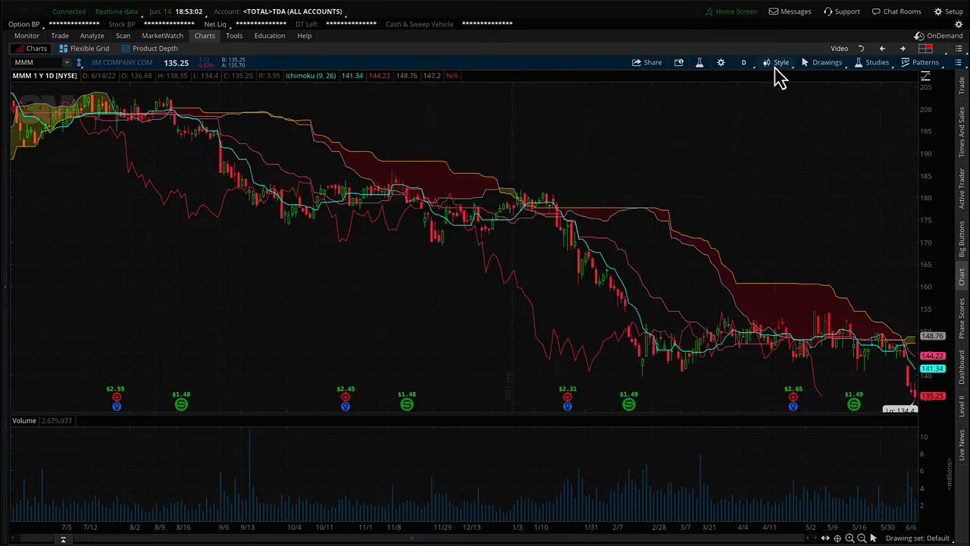
# Step: Examine the chart mode and chart type choices offered in the chart's style options
pyautogui.click(775, 69)
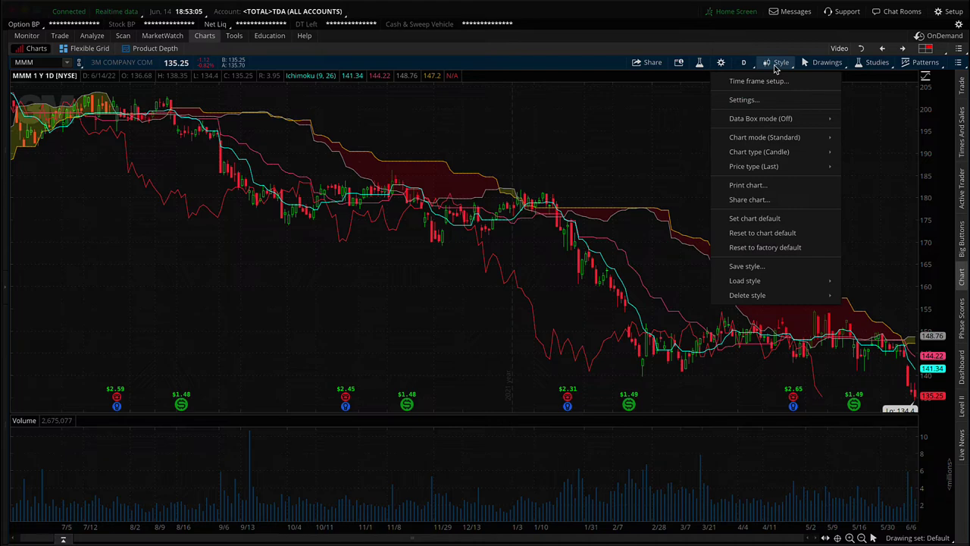
pyautogui.moveTo(792, 142)
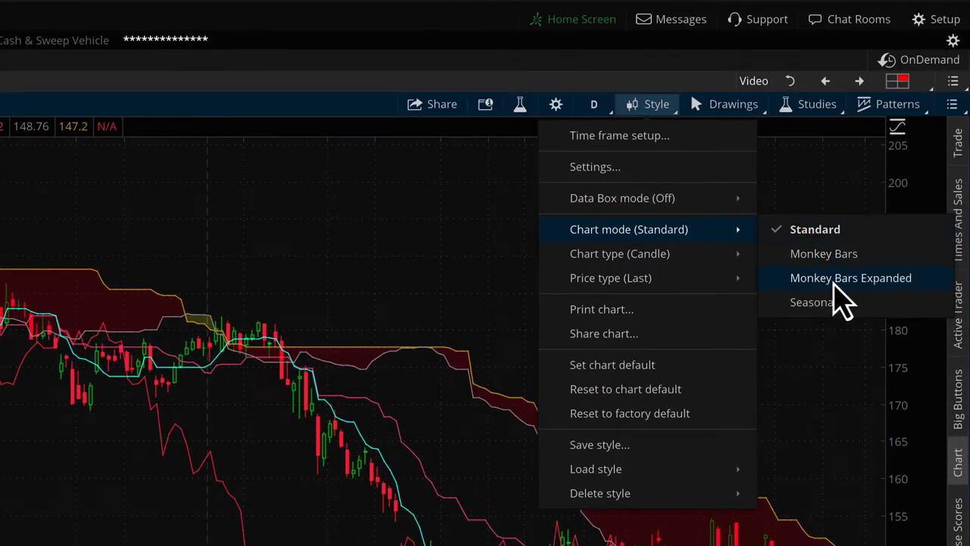
pyautogui.moveTo(628, 265)
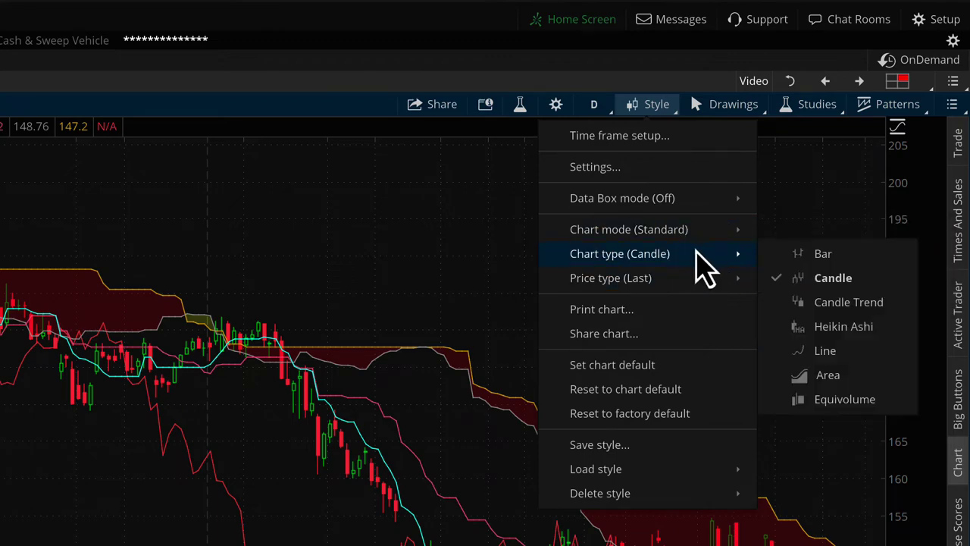
pyautogui.click(656, 103)
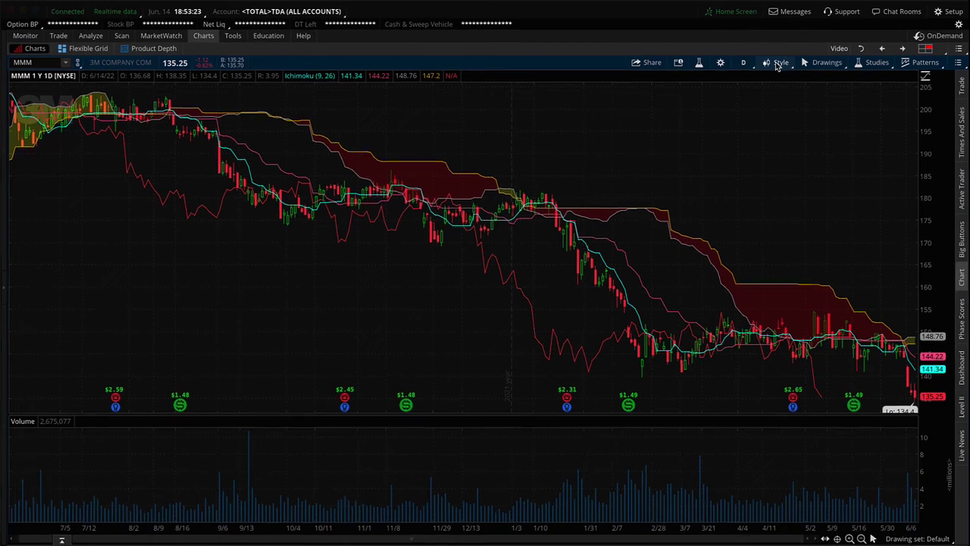
# Step: Look over the chart modes in the appearance settings, preview the Heikin Ashi chart type, and discard the change
pyautogui.click(776, 64)
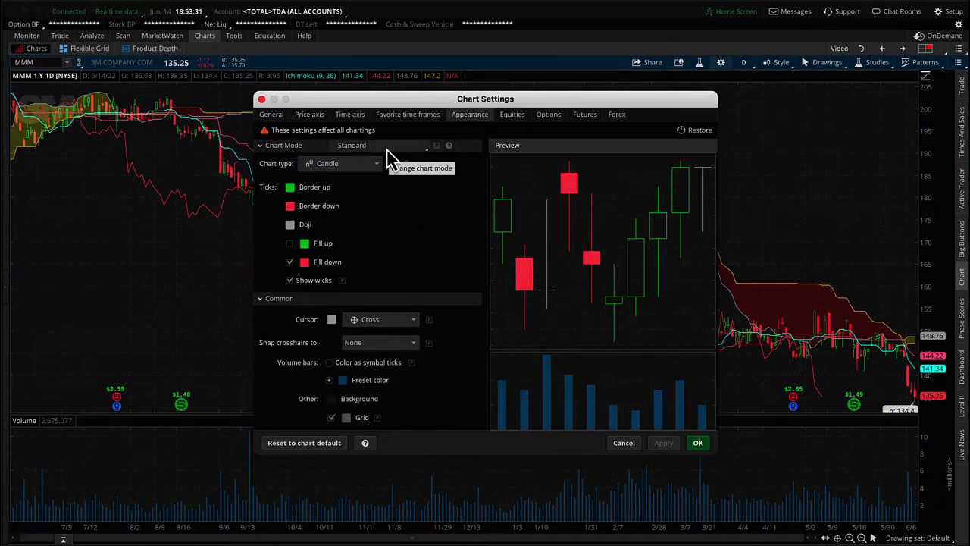
pyautogui.click(373, 146)
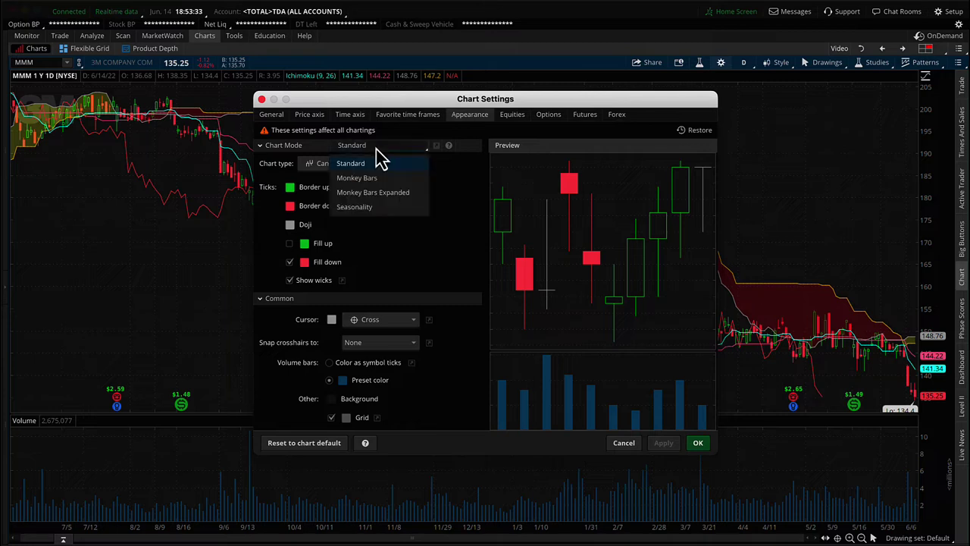
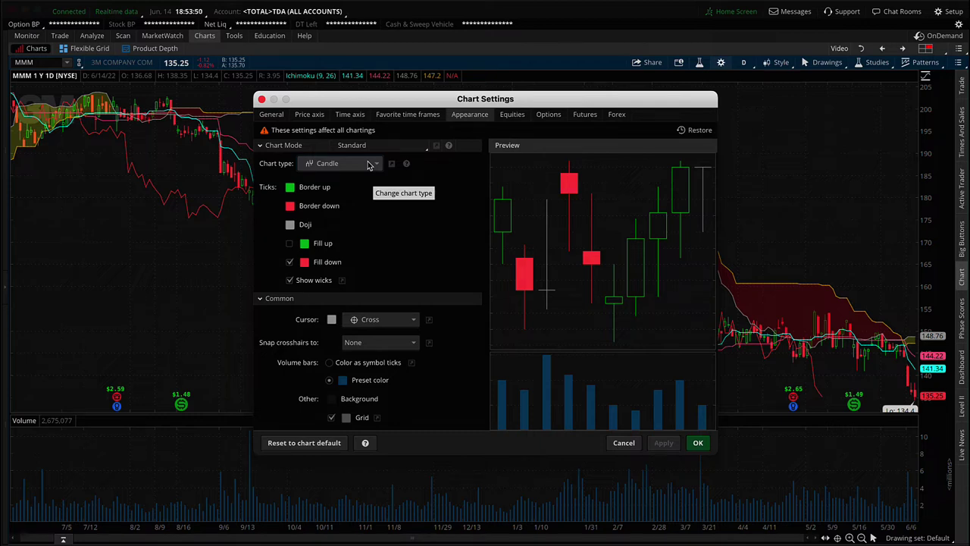
pyautogui.click(369, 166)
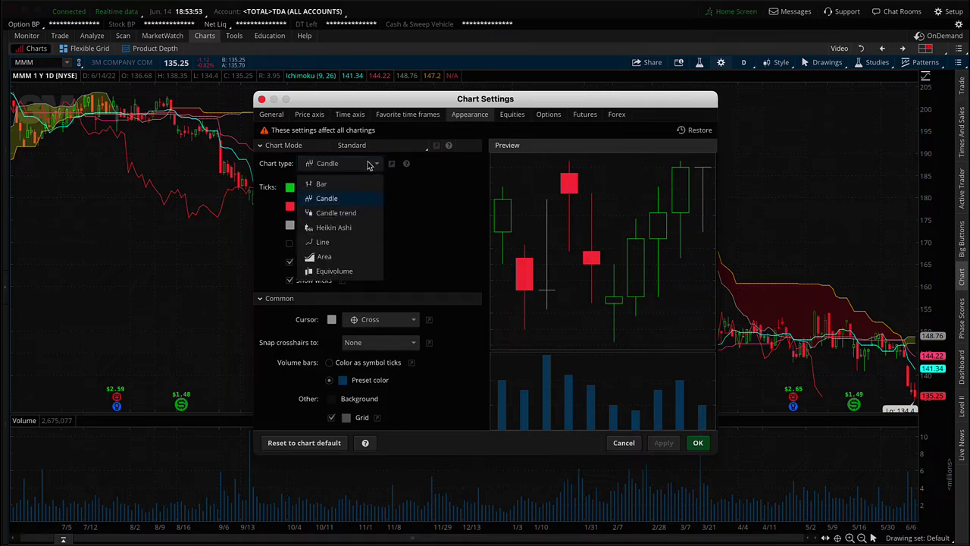
pyautogui.click(364, 197)
pyautogui.click(373, 164)
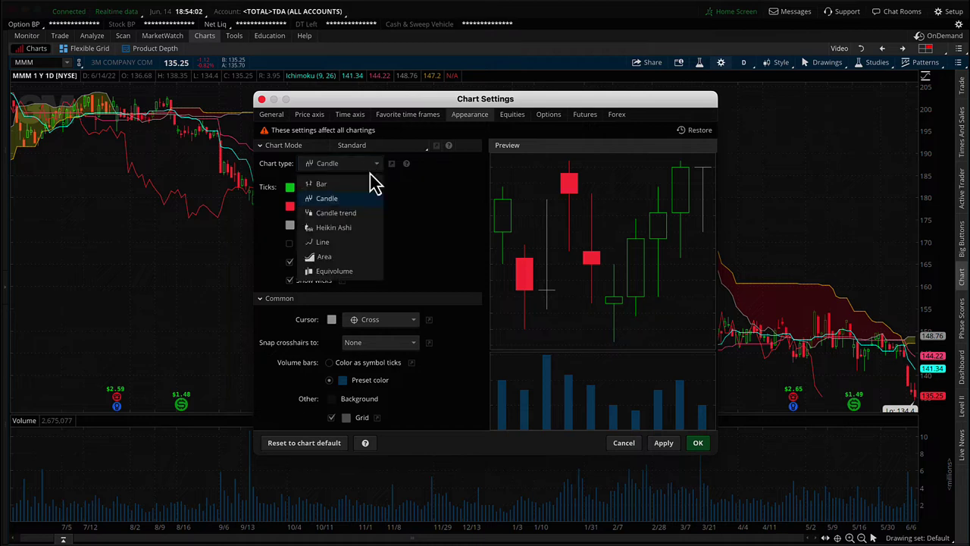
pyautogui.click(345, 228)
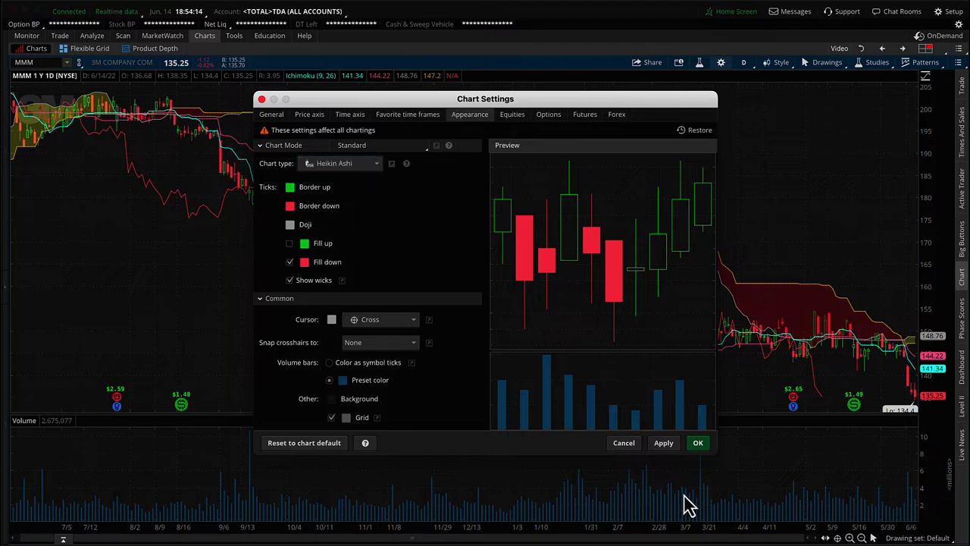
pyautogui.click(615, 447)
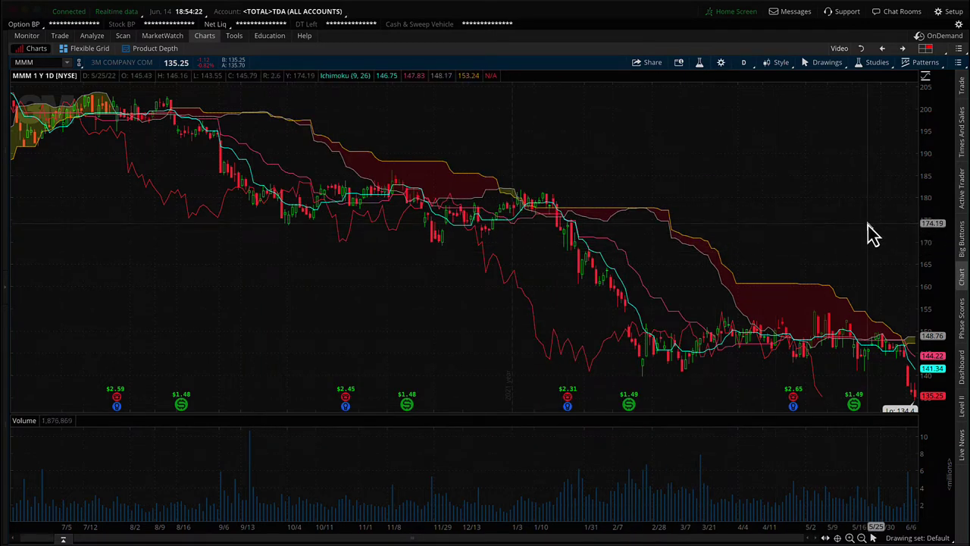
# Step: Change the MMM chart's type to Heikin Ashi directly from the chart's style options
pyautogui.moveTo(496, 313); pyautogui.dragTo(915, 322)
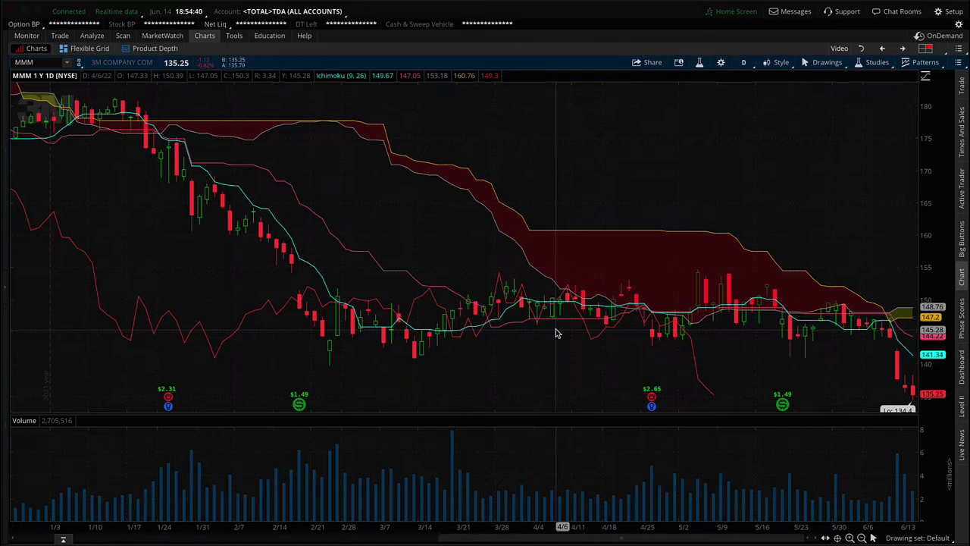
pyautogui.click(781, 67)
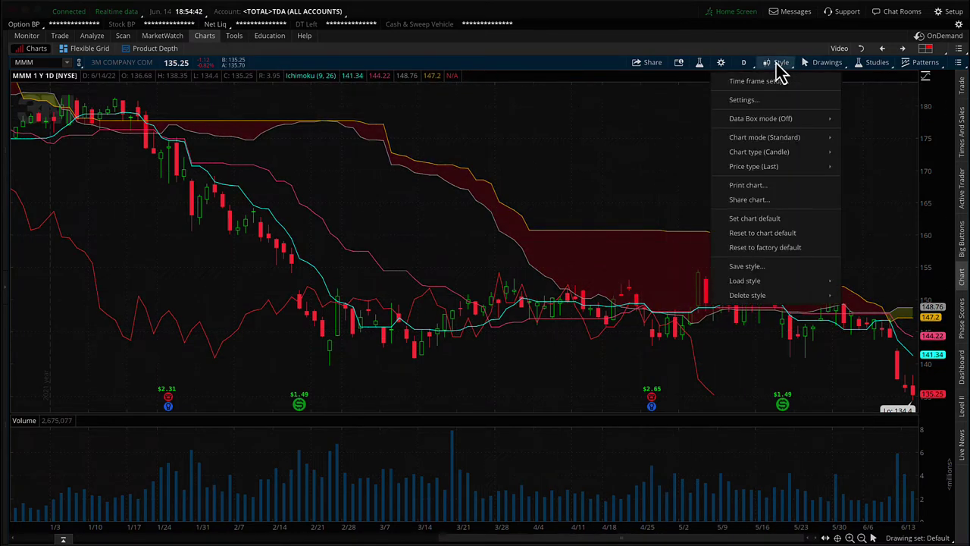
pyautogui.moveTo(807, 156)
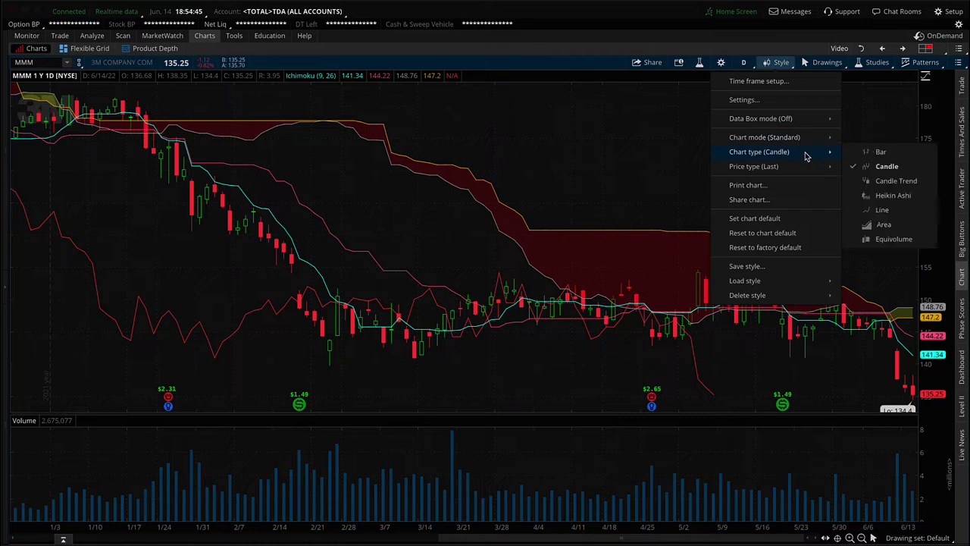
pyautogui.click(869, 196)
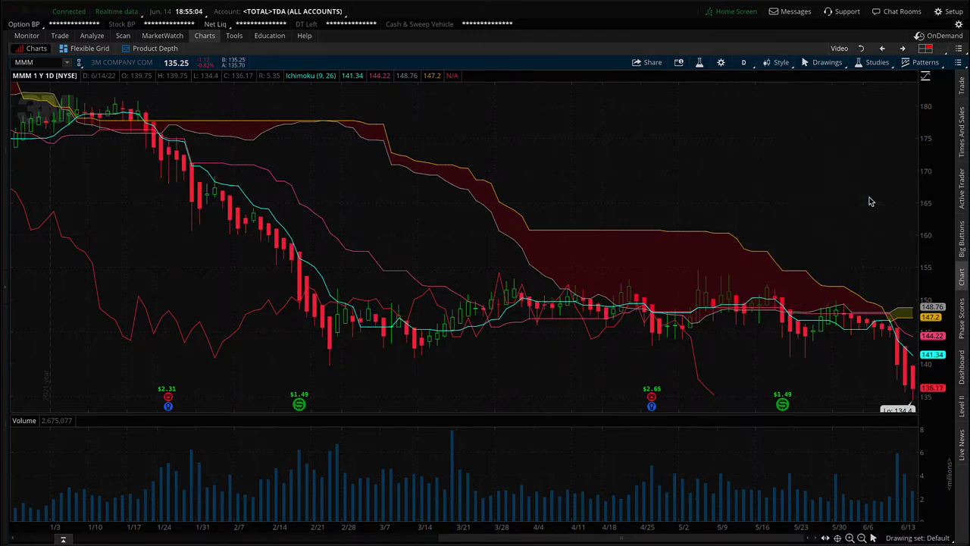
# Step: Switch the chart type to Candle and back to Heikin Ashi to compare the two
pyautogui.click(788, 63)
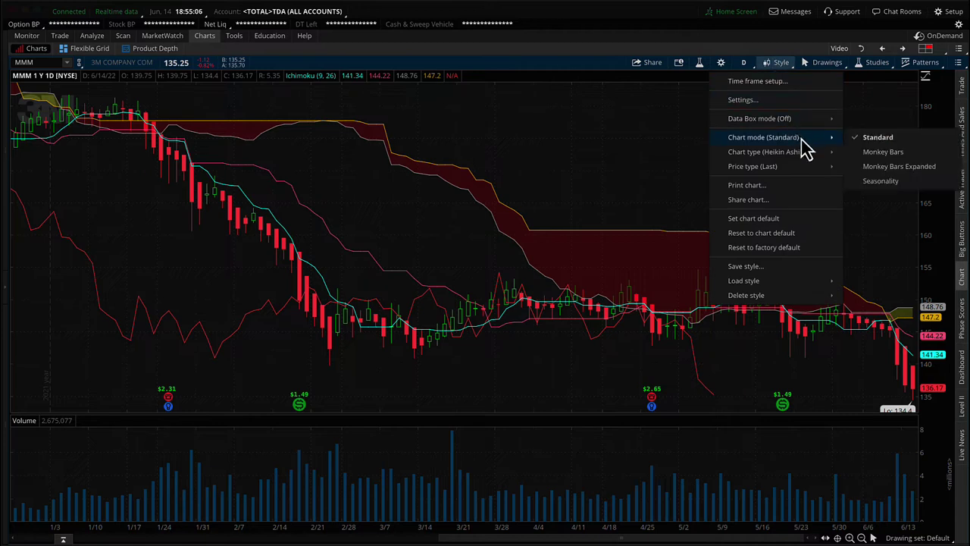
pyautogui.click(875, 168)
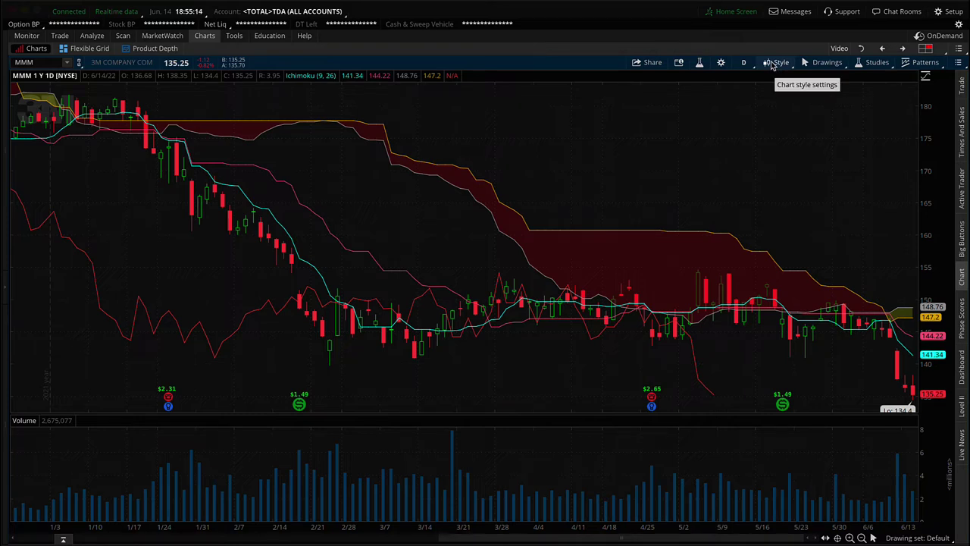
pyautogui.click(773, 64)
pyautogui.moveTo(803, 152)
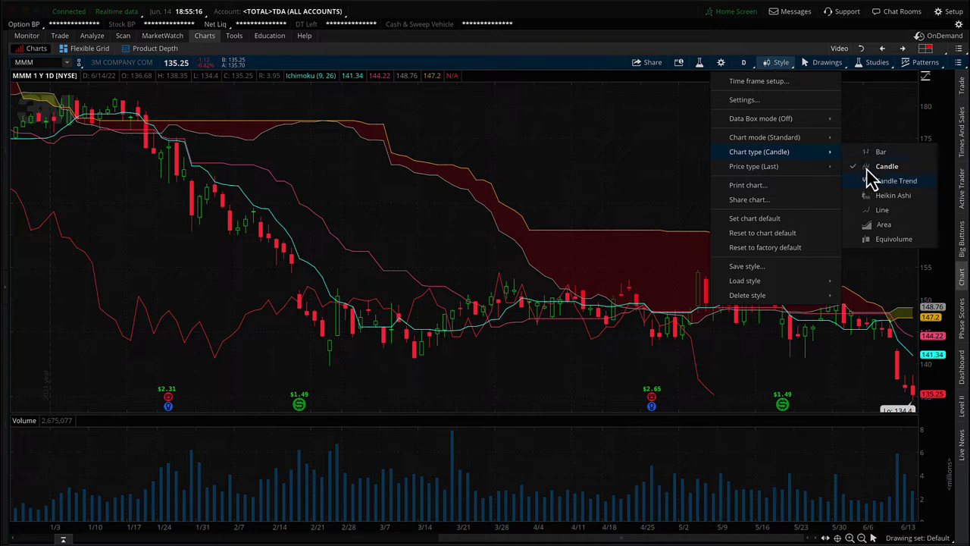
pyautogui.click(877, 196)
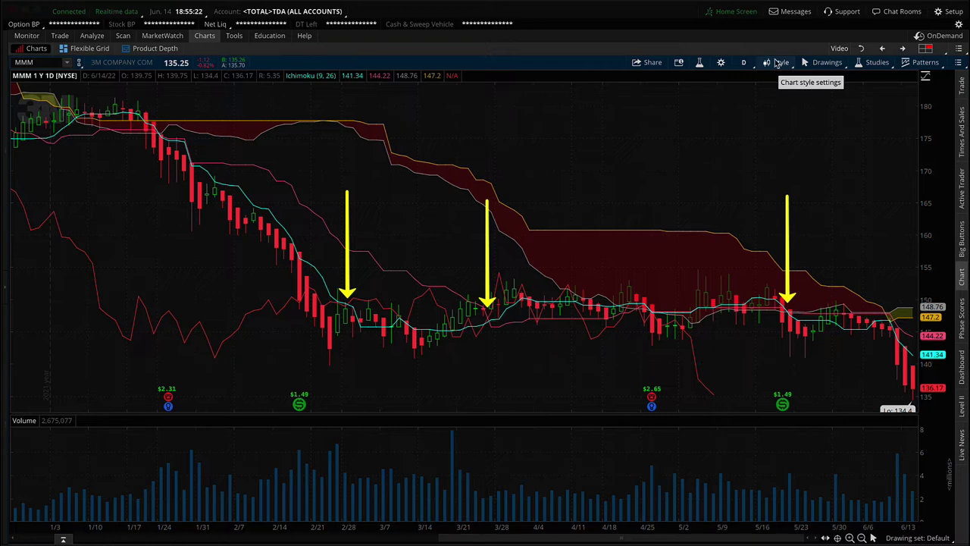
# Step: Set the chart type back to Candle
pyautogui.click(777, 63)
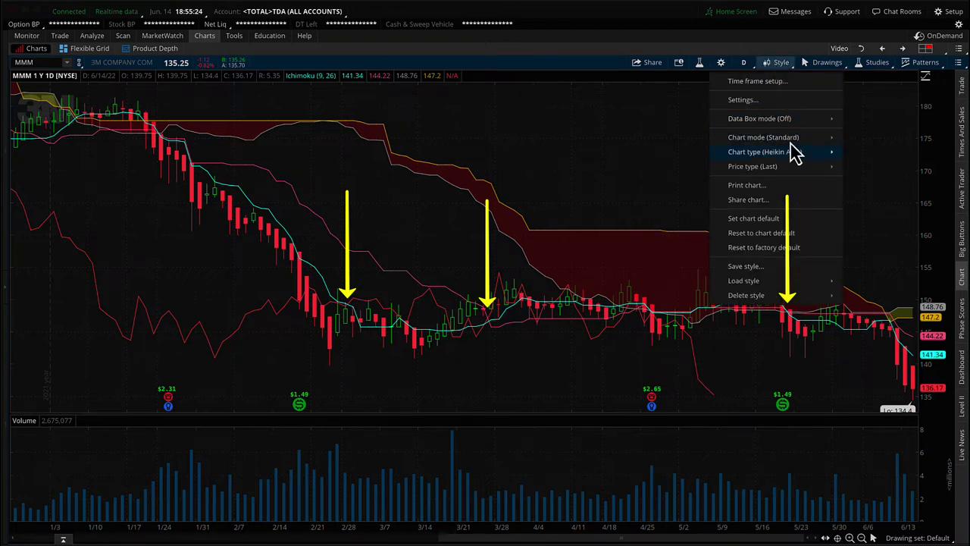
pyautogui.moveTo(796, 156)
pyautogui.click(863, 169)
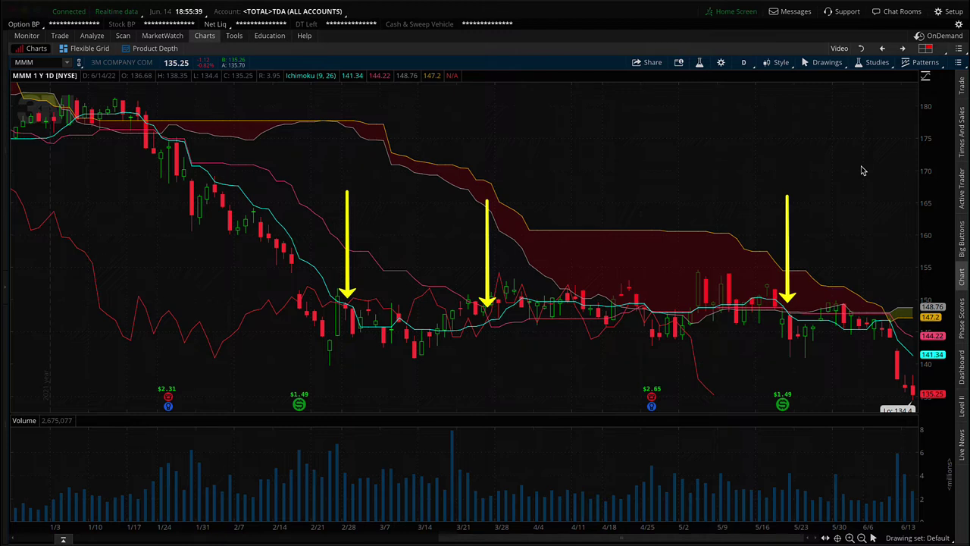
# Step: Switch the MMM chart's type to Heikin Ashi and back to Candle to compare the two again
pyautogui.click(781, 62)
pyautogui.moveTo(799, 155)
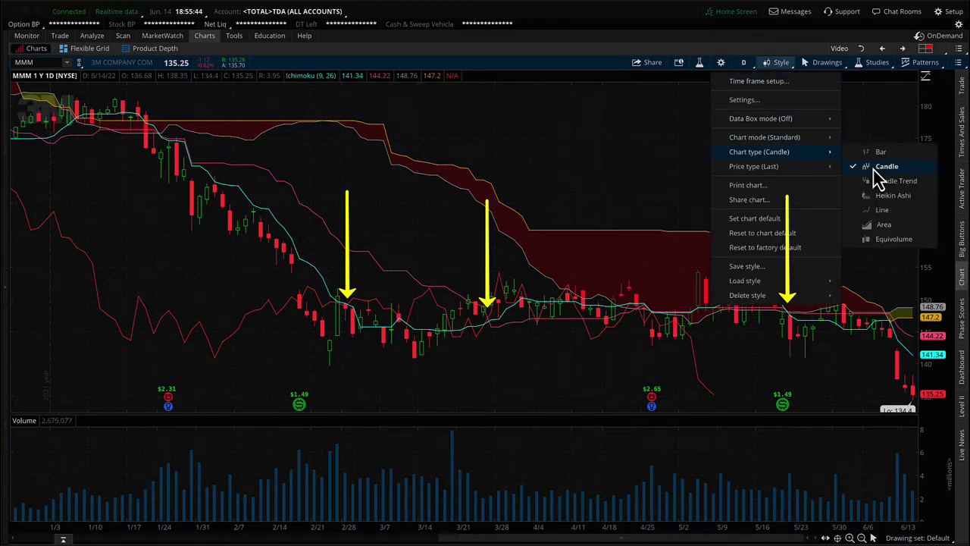
pyautogui.click(878, 199)
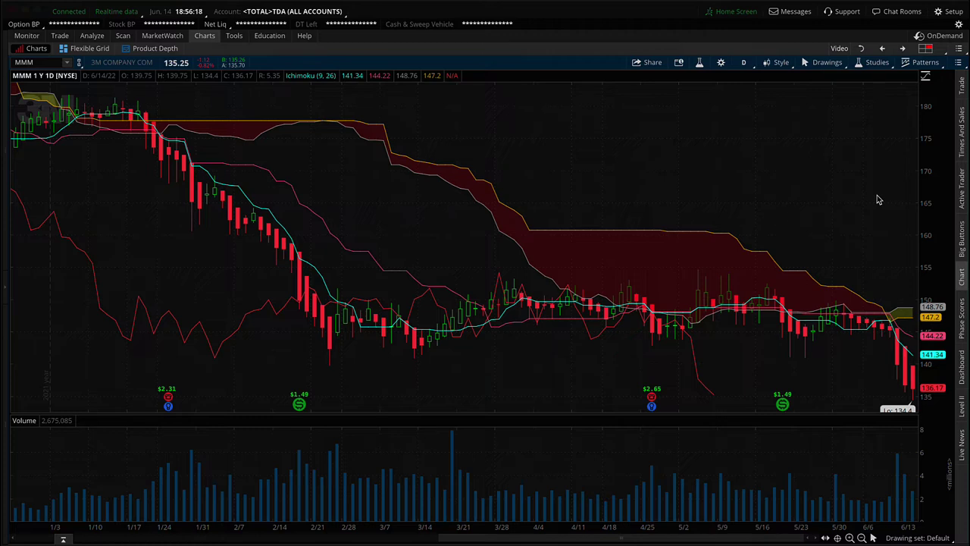
pyautogui.click(778, 63)
pyautogui.moveTo(801, 156)
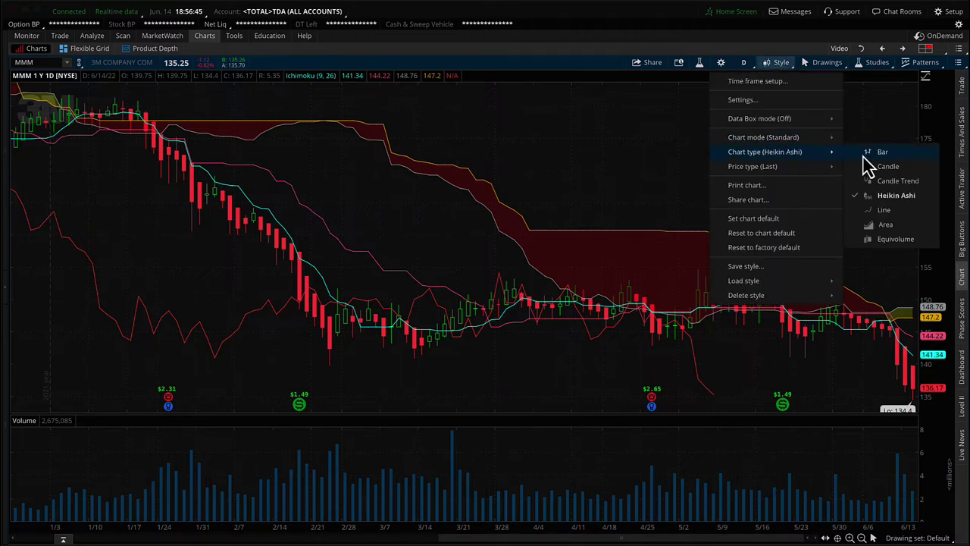
# Step: Open the appearance section of the chart settings, try white as the Border up color, and return it to green
pyautogui.click(721, 64)
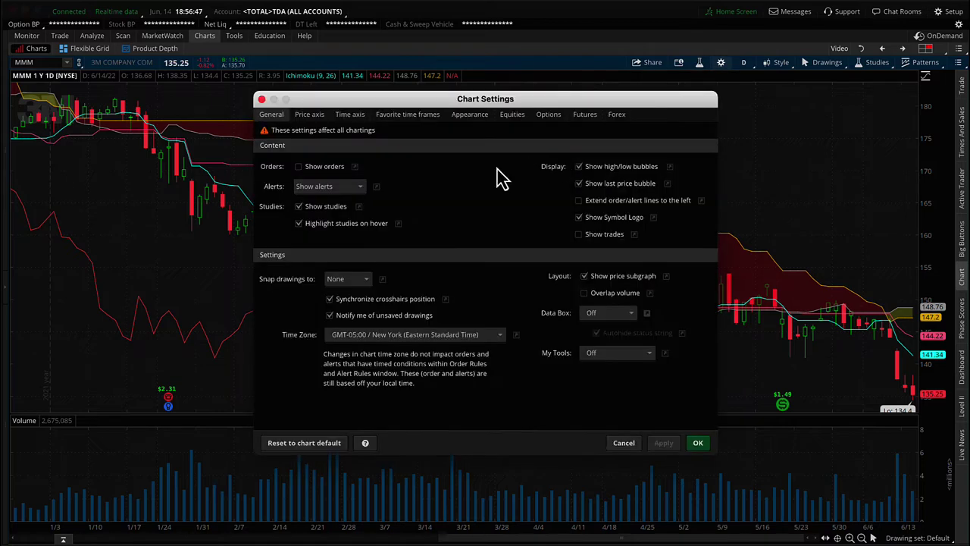
pyautogui.click(467, 116)
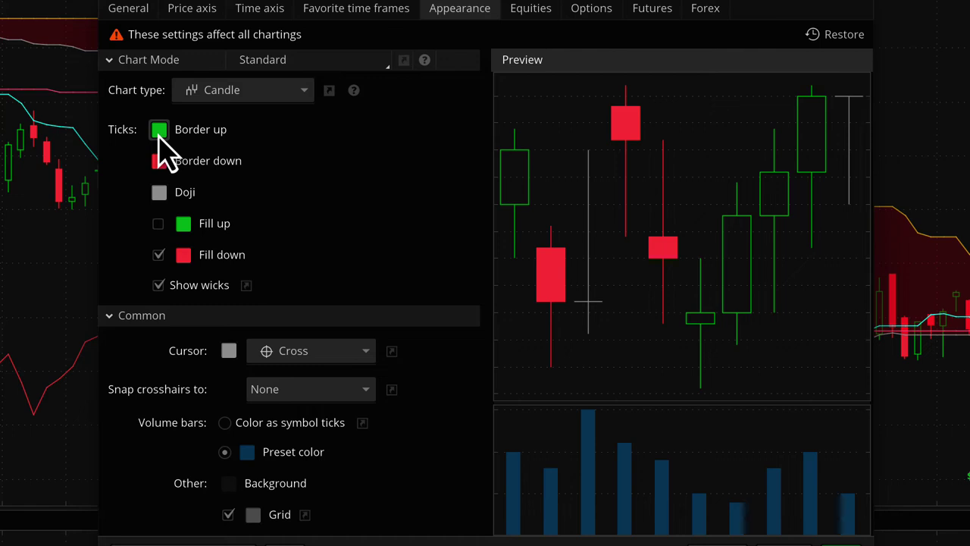
pyautogui.click(216, 154)
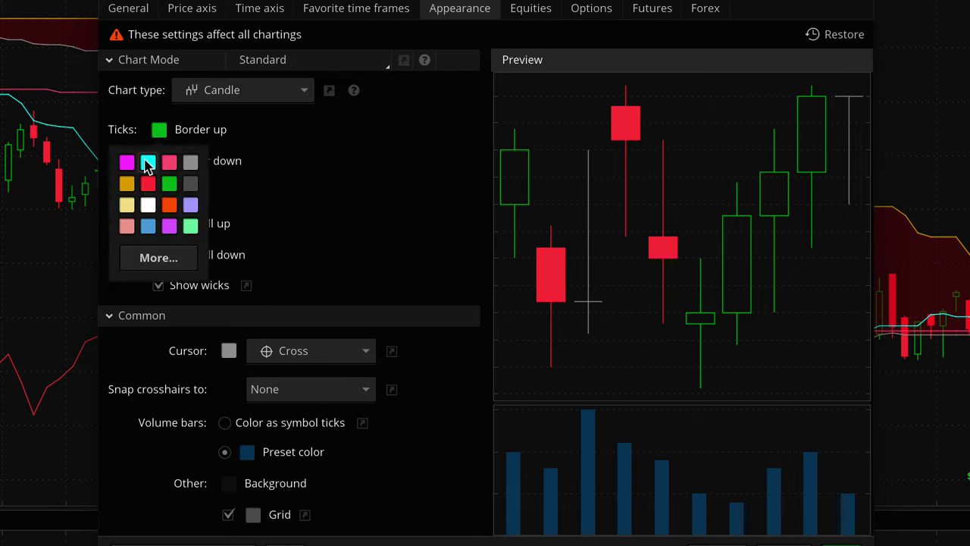
pyautogui.click(148, 205)
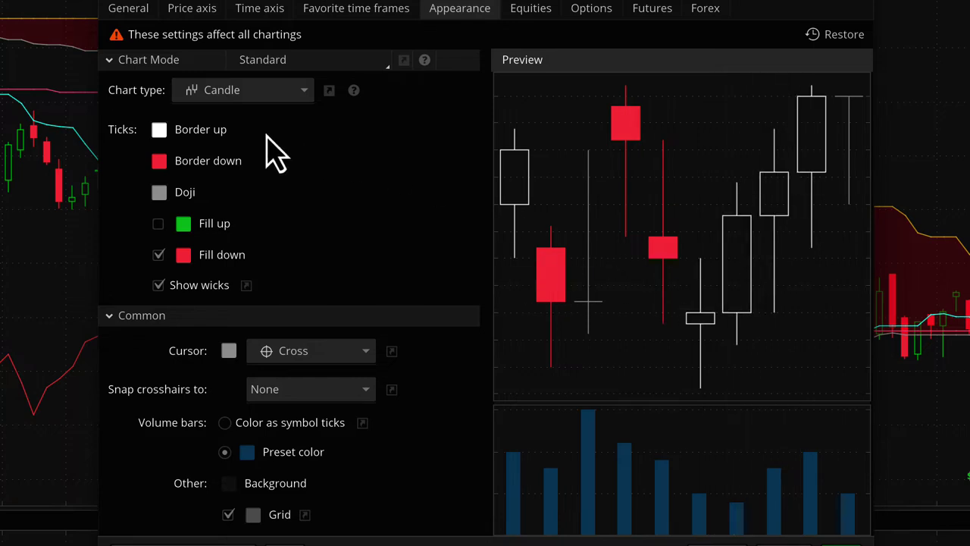
pyautogui.click(160, 129)
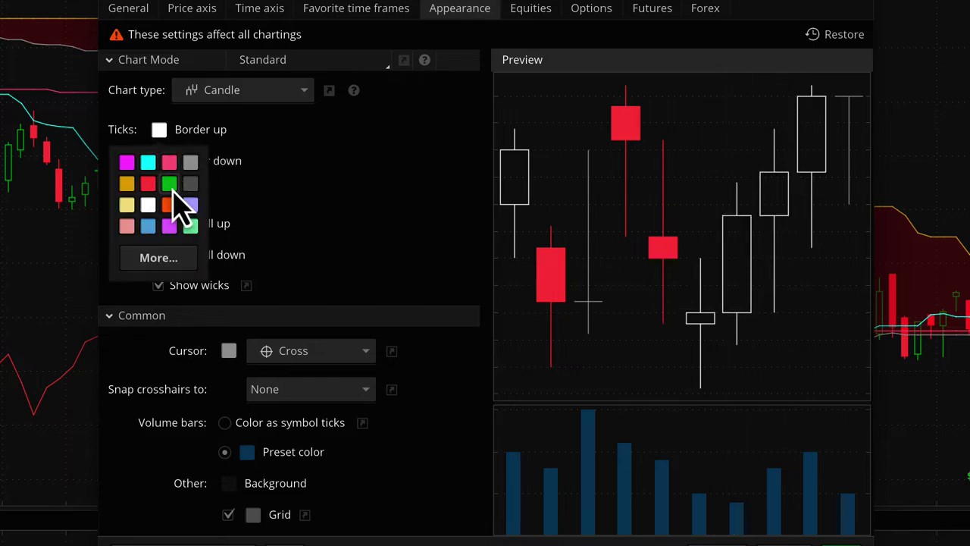
pyautogui.click(169, 184)
# Step: Try cyan as the Border down color of the candles and return it to red
pyautogui.click(158, 162)
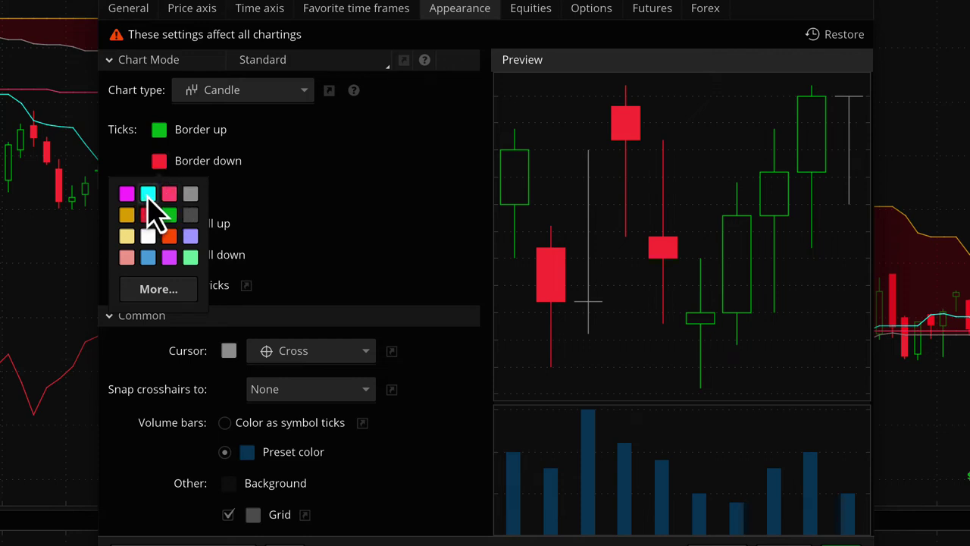
pyautogui.click(147, 194)
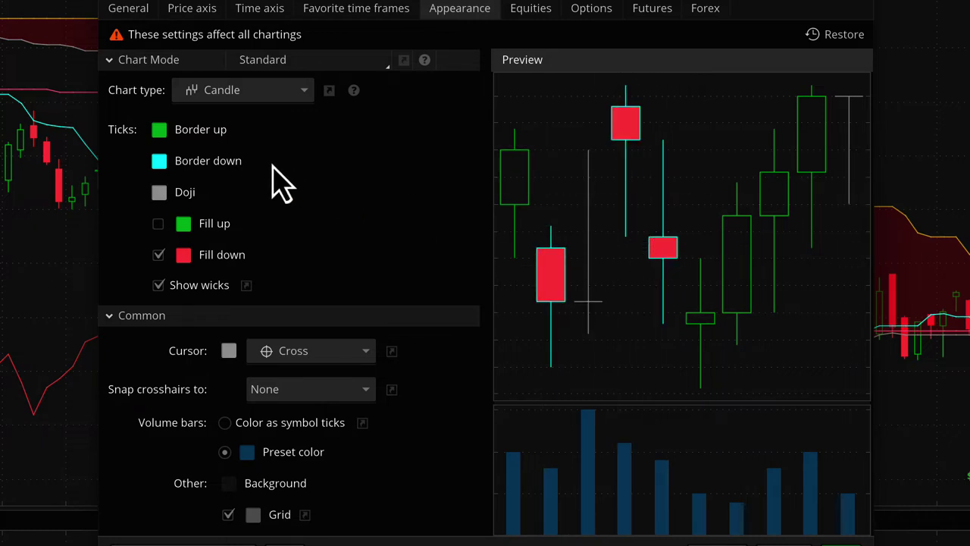
pyautogui.click(158, 162)
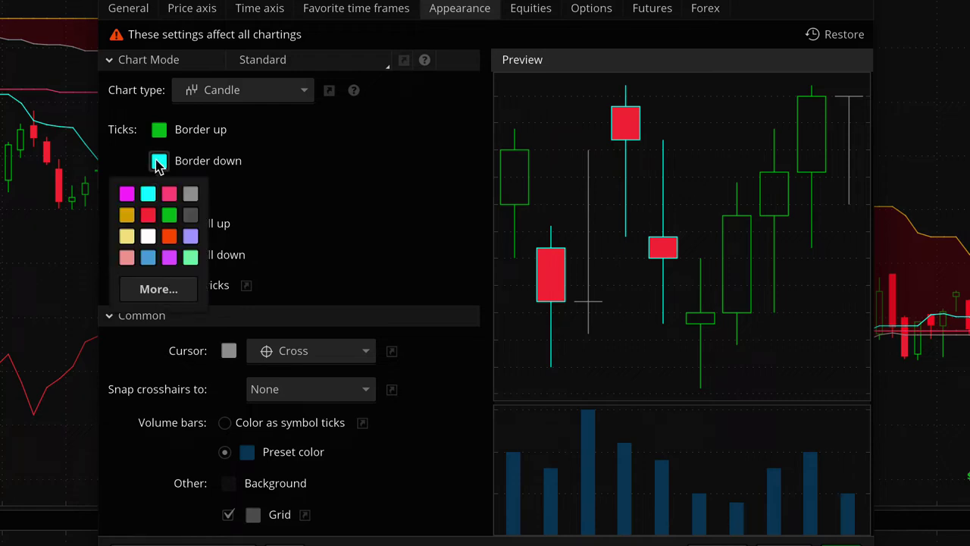
pyautogui.click(148, 215)
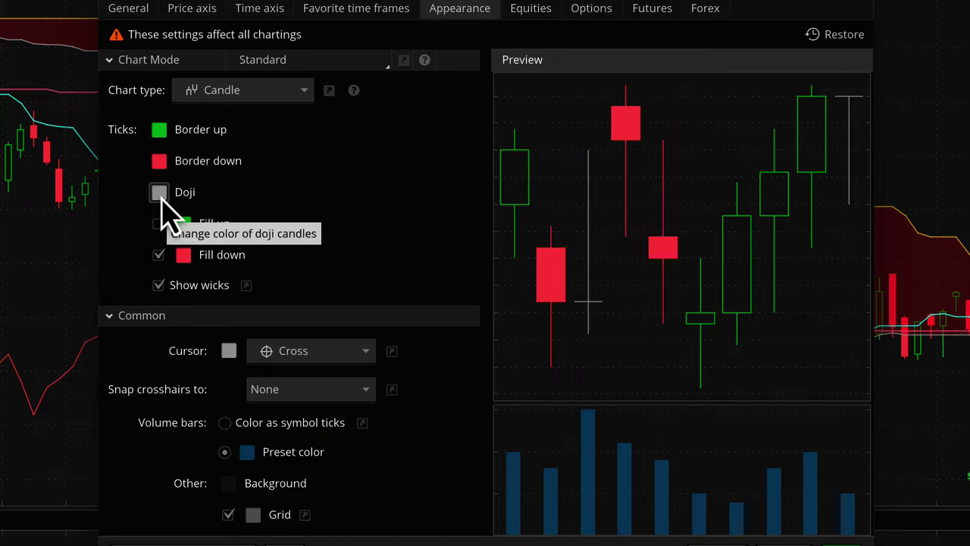
# Step: Preview the doji candles in gold and change their color back to gray
pyautogui.click(159, 194)
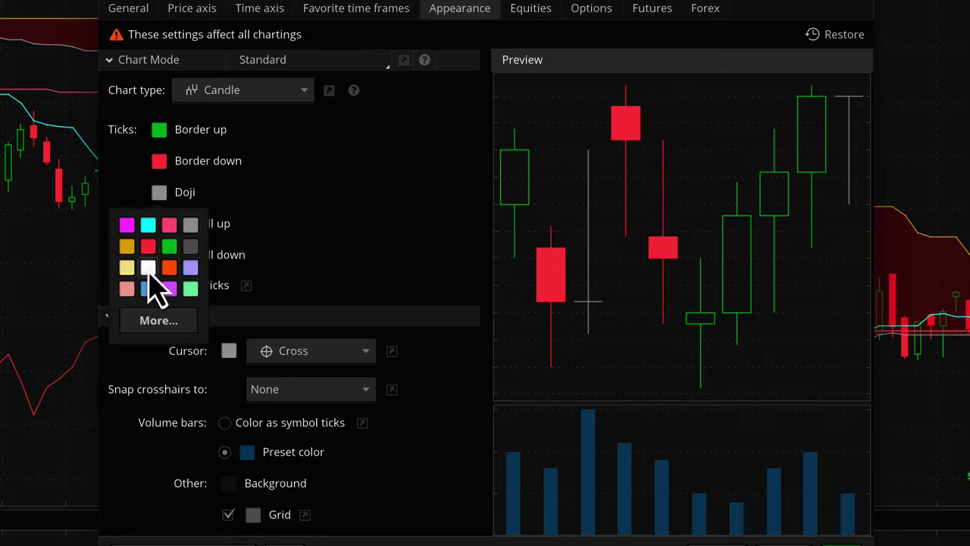
pyautogui.click(126, 247)
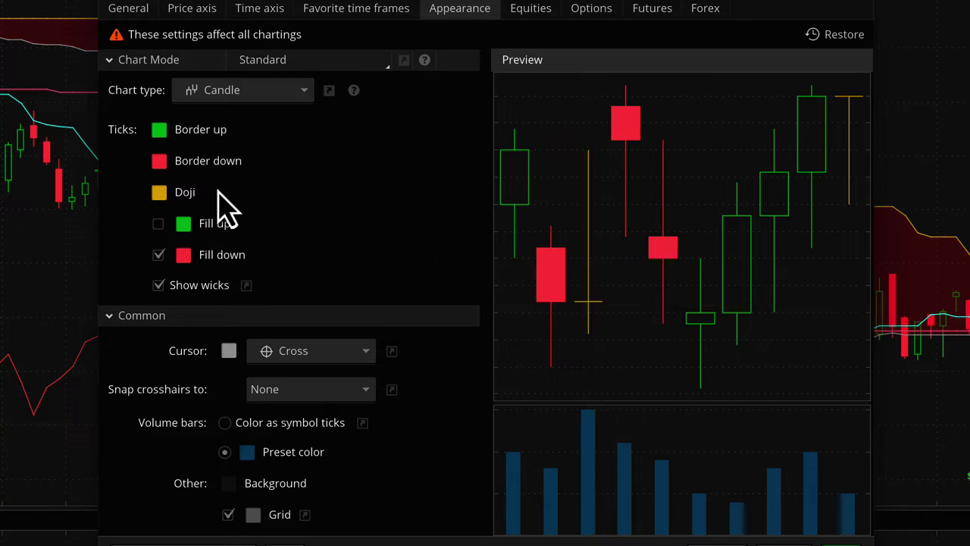
pyautogui.click(159, 193)
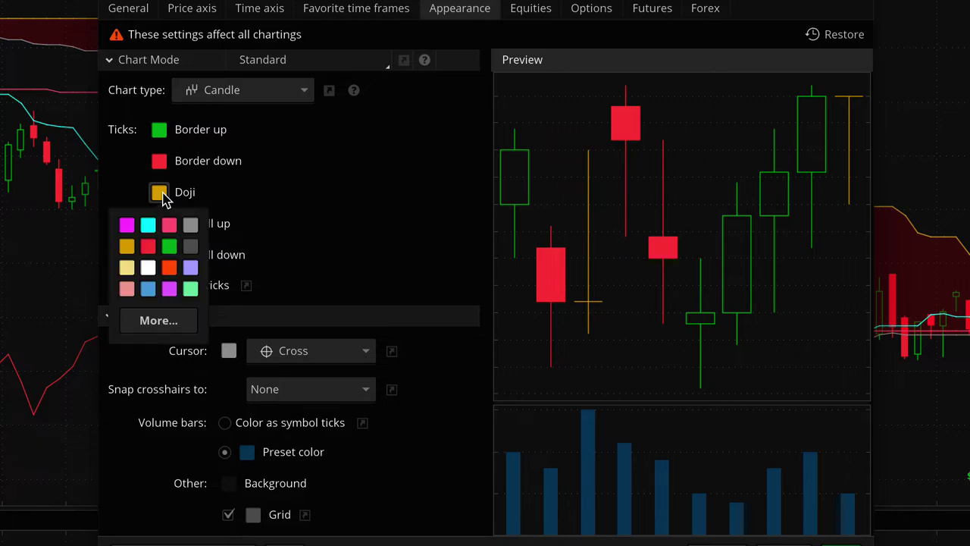
pyautogui.click(149, 270)
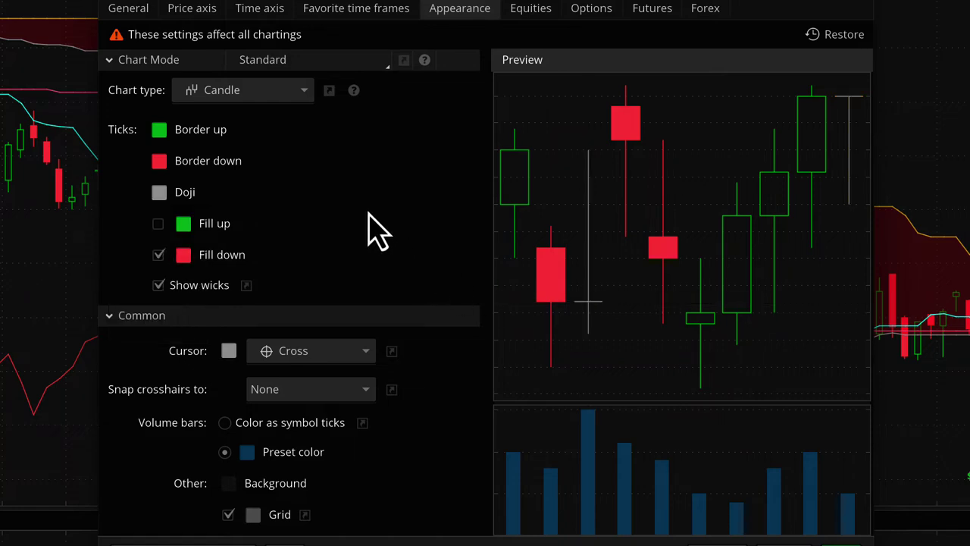
# Step: Preview the candles with Fill up on, Fill down off and Show wicks off, restoring each option
pyautogui.click(159, 227)
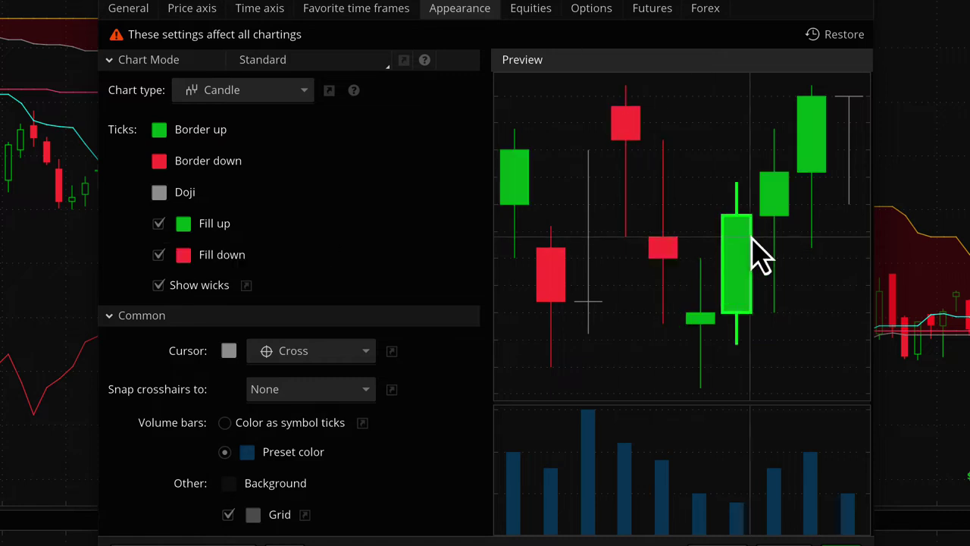
pyautogui.click(160, 256)
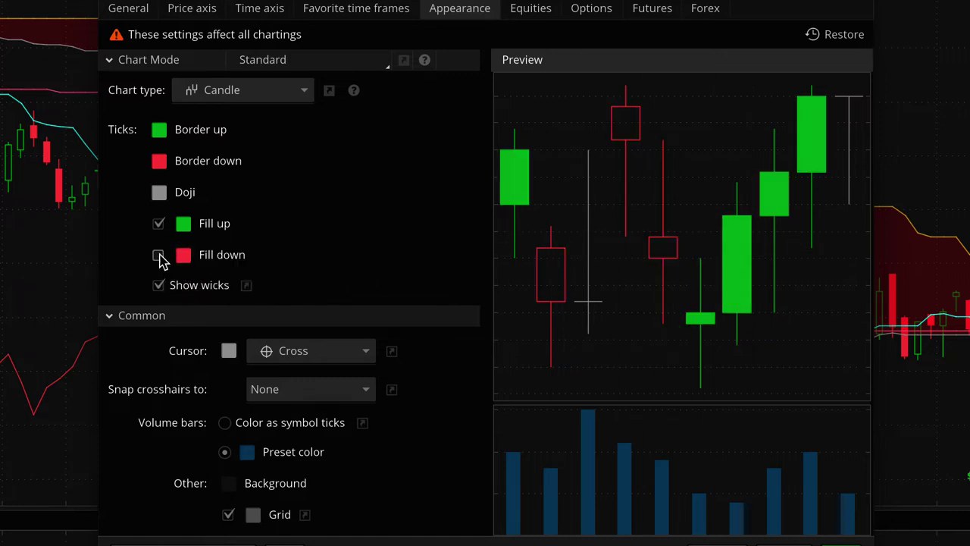
pyautogui.click(158, 255)
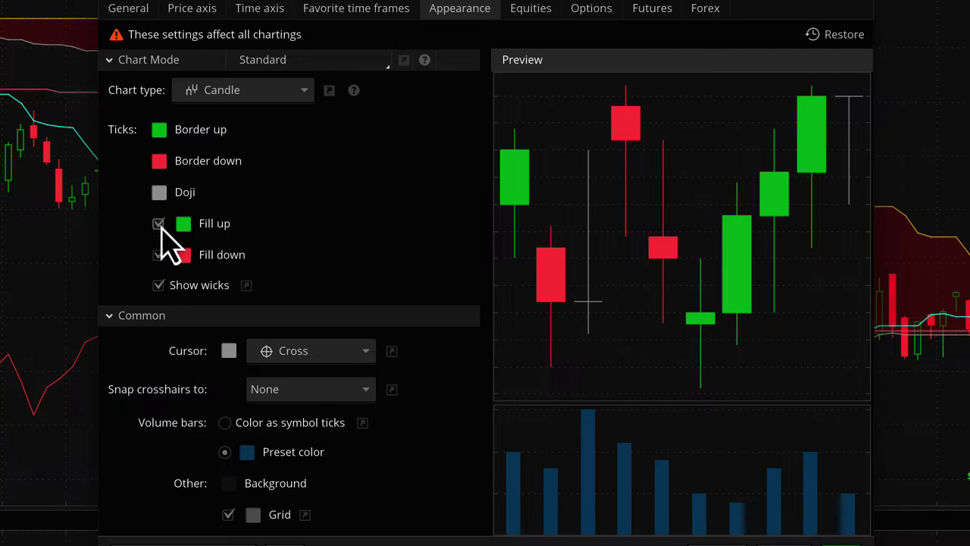
pyautogui.click(158, 224)
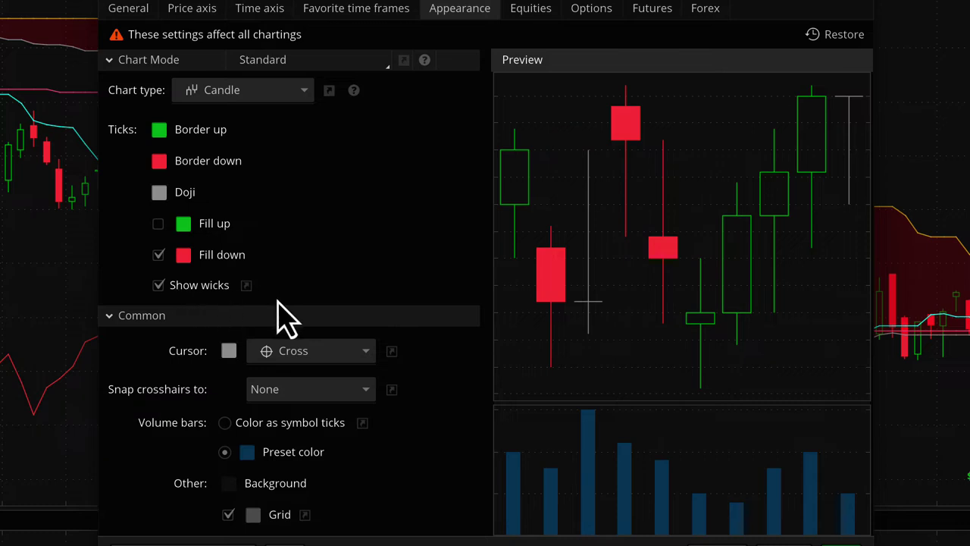
pyautogui.click(157, 287)
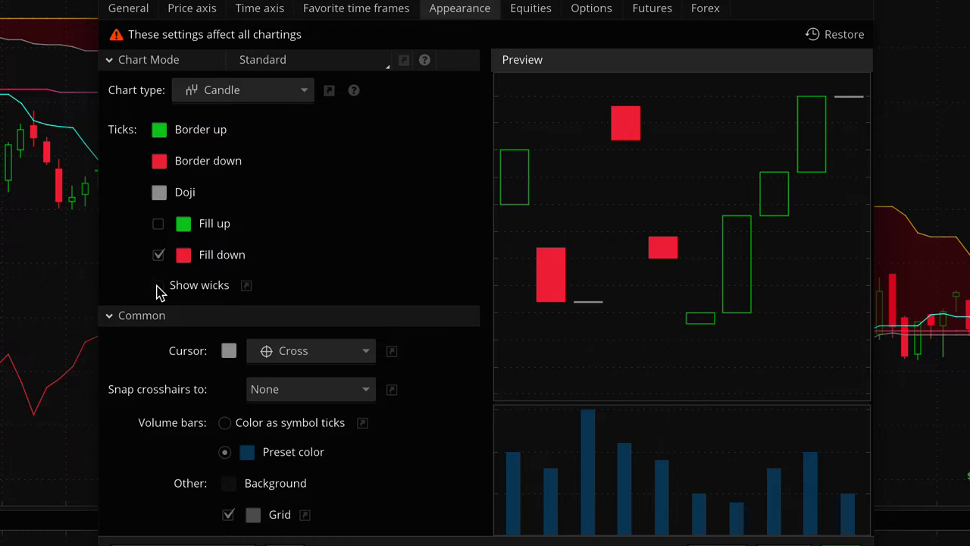
pyautogui.click(158, 287)
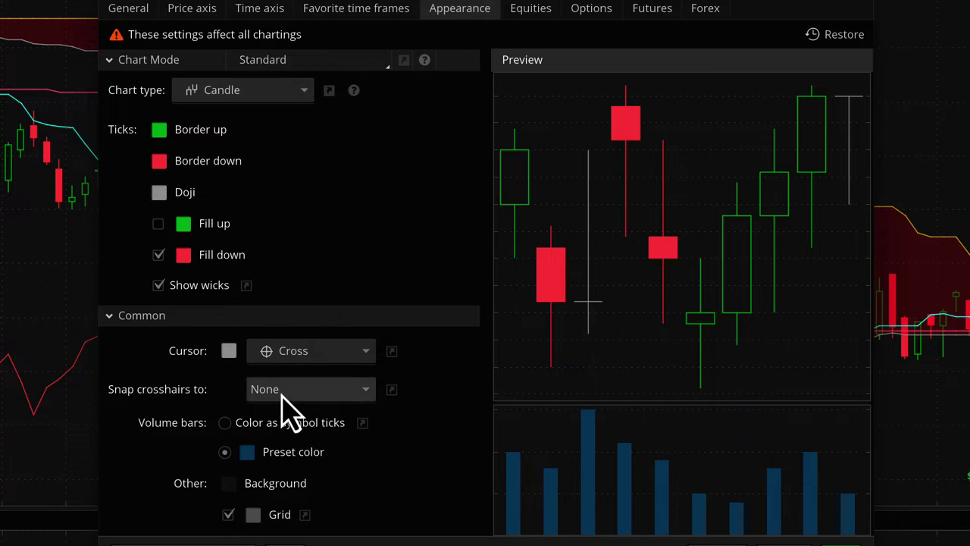
# Step: Preview the chart cursor in gold and change its color back to gray
pyautogui.scroll(-1, 444, 504)
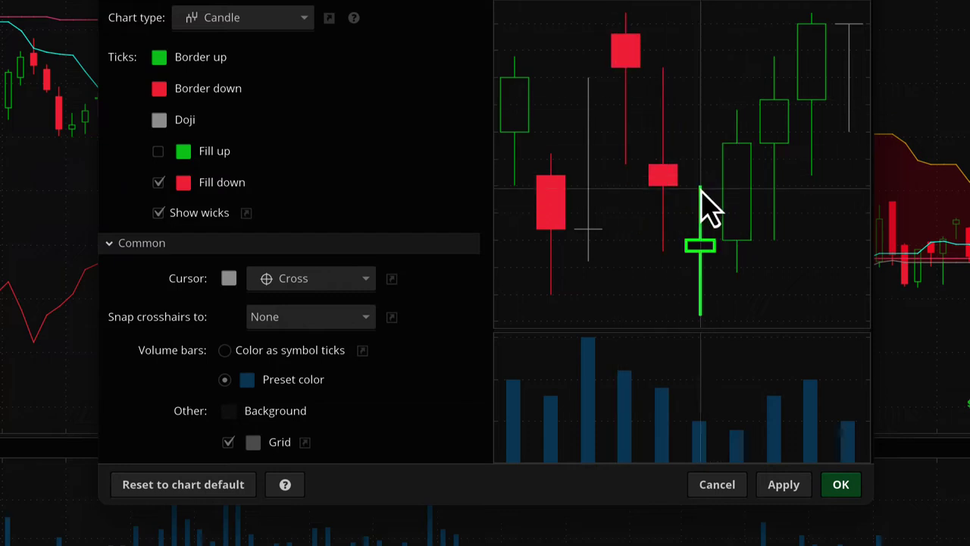
pyautogui.click(228, 278)
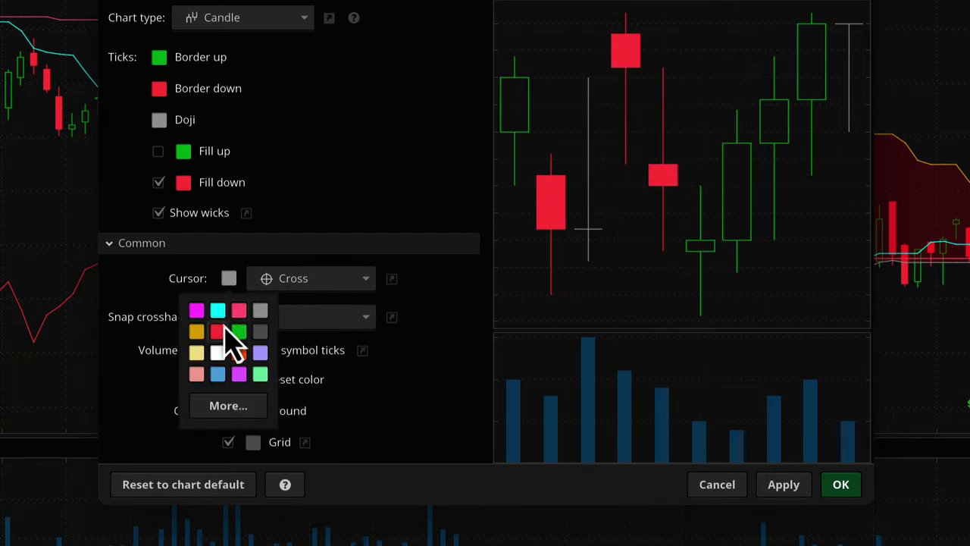
pyautogui.click(196, 331)
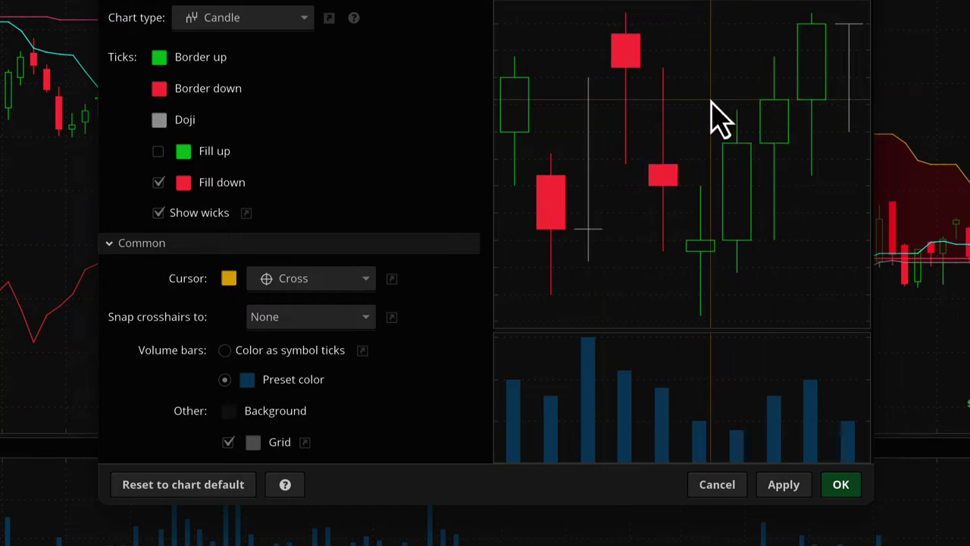
pyautogui.click(229, 279)
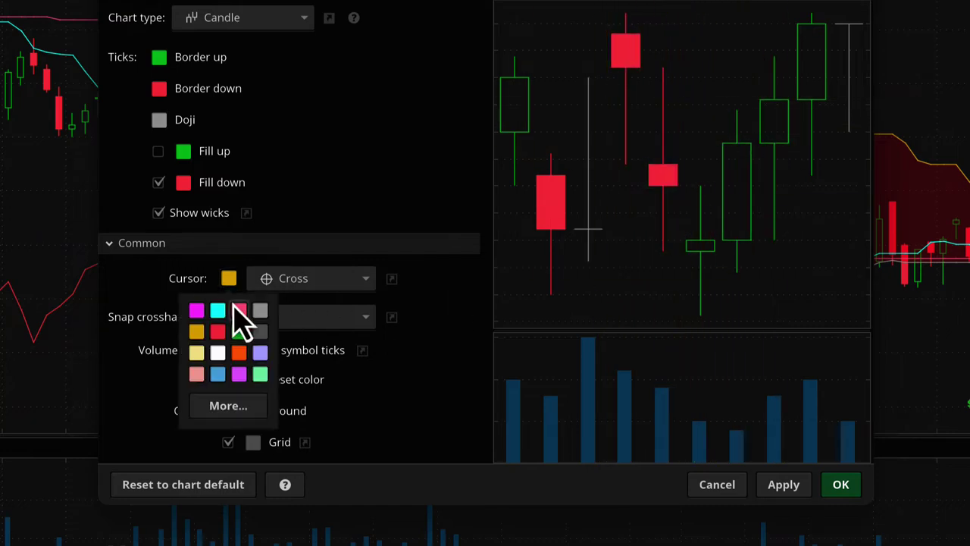
pyautogui.click(260, 311)
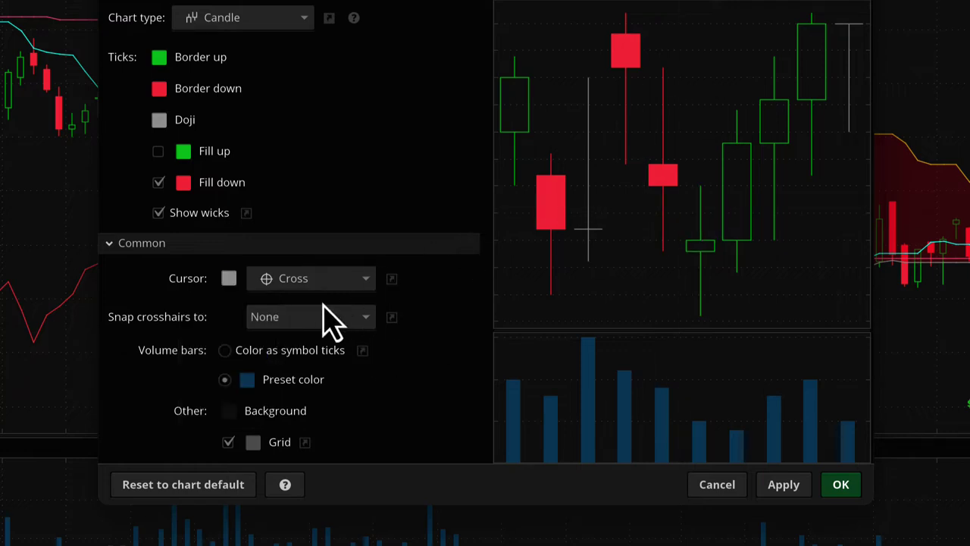
# Step: Preview the None, Horizontal and Vertical cursor styles and set the cursor back to Cross
pyautogui.click(297, 282)
pyautogui.click(302, 314)
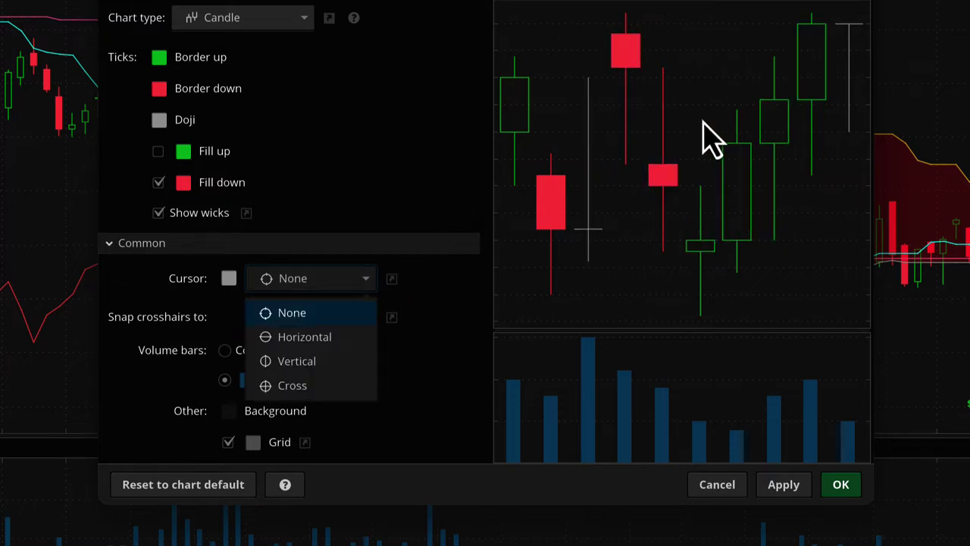
pyautogui.click(299, 336)
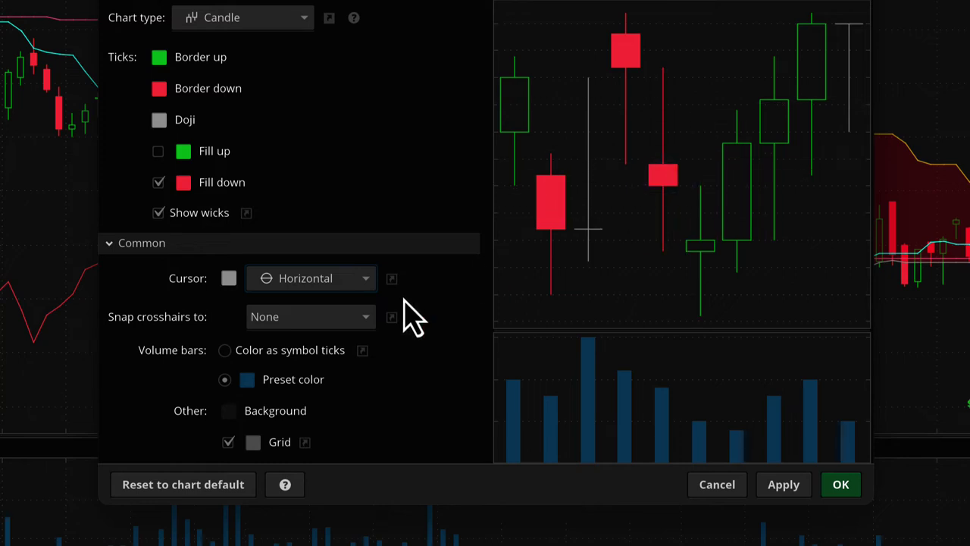
pyautogui.click(324, 288)
pyautogui.click(317, 361)
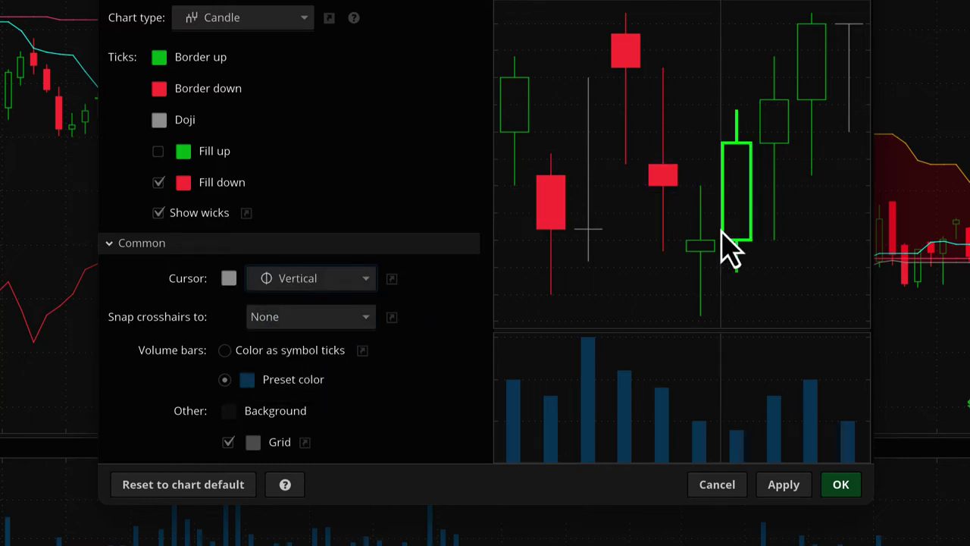
pyautogui.click(367, 280)
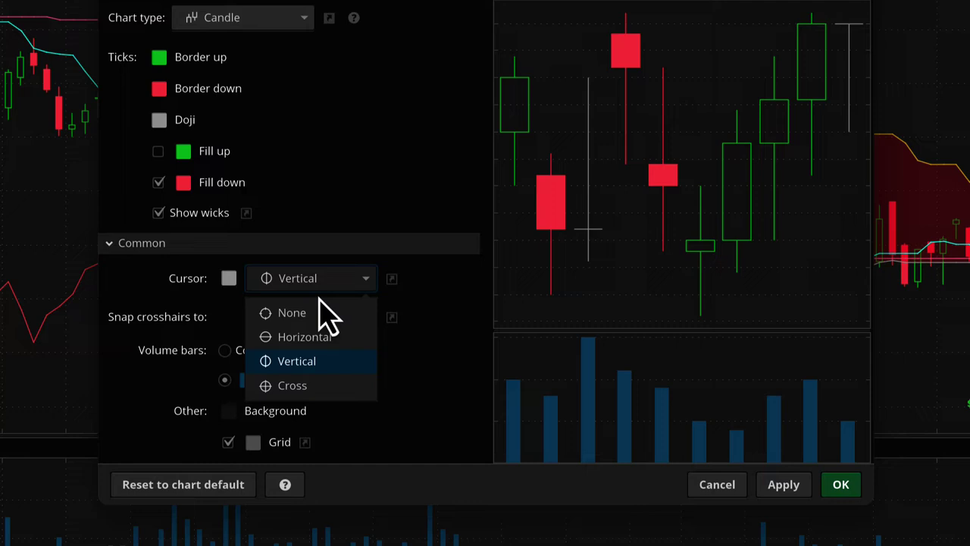
pyautogui.click(296, 387)
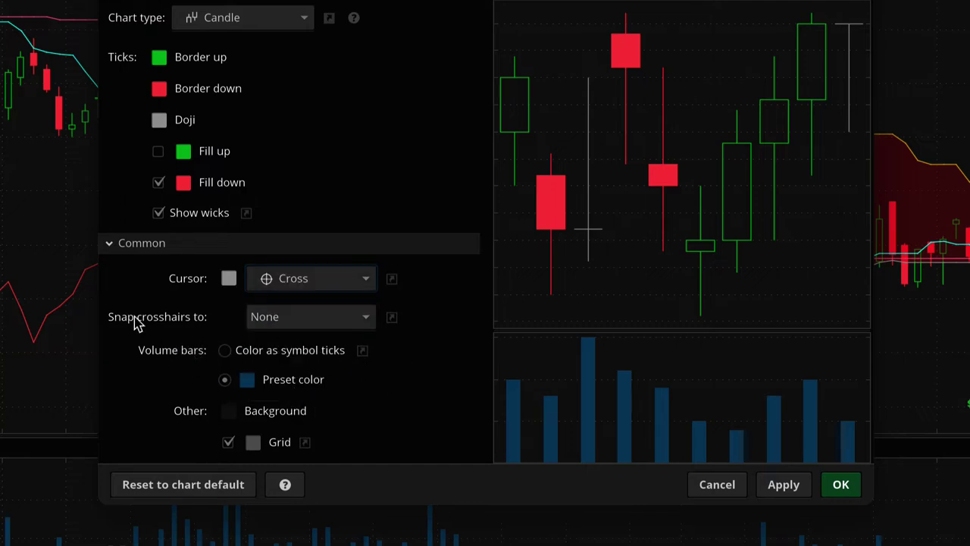
# Step: Preview crosshair snapping to Close, Open and OHLC, and set it back to None
pyautogui.click(324, 319)
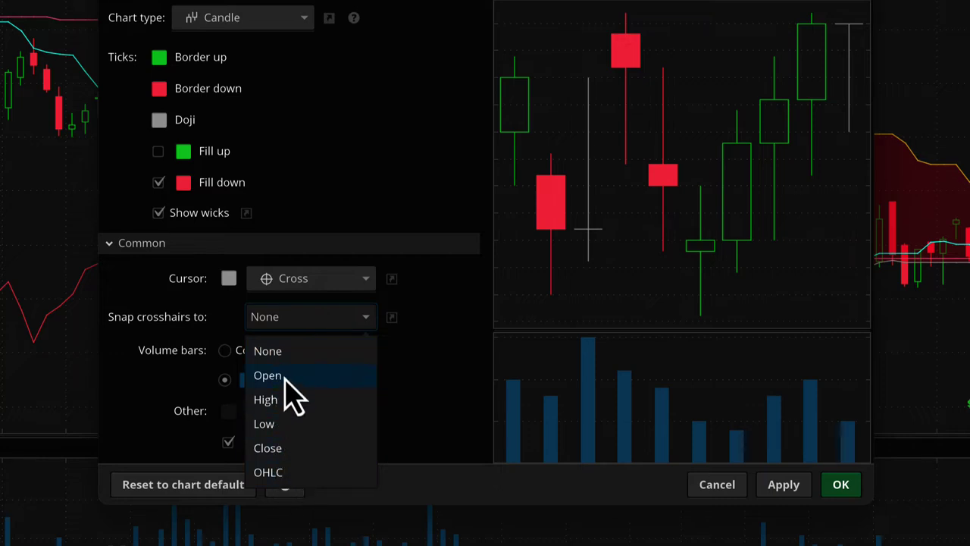
pyautogui.click(270, 449)
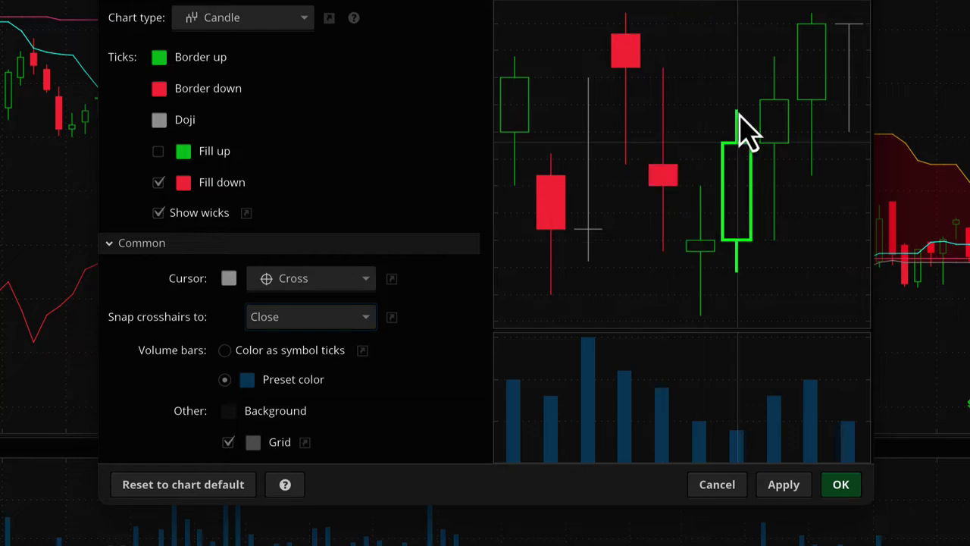
pyautogui.click(310, 316)
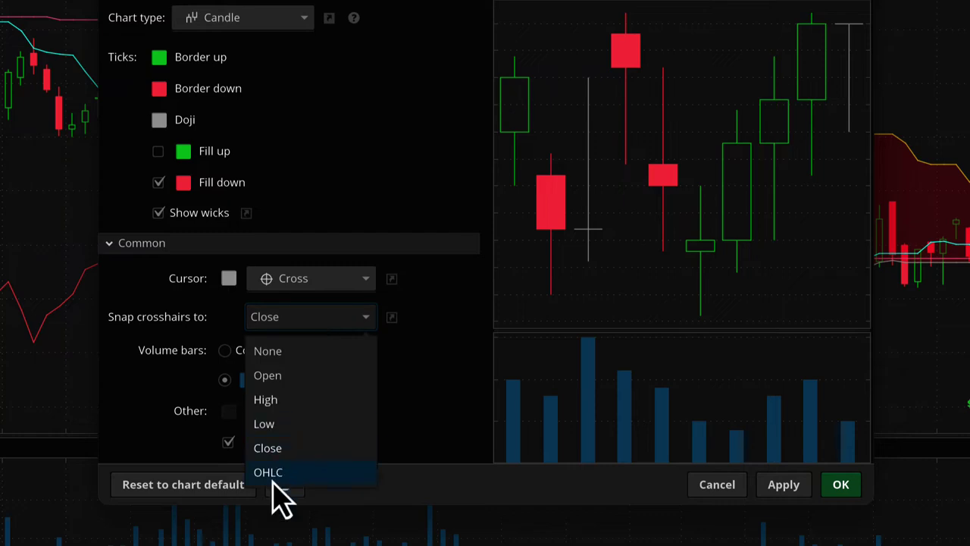
pyautogui.click(268, 377)
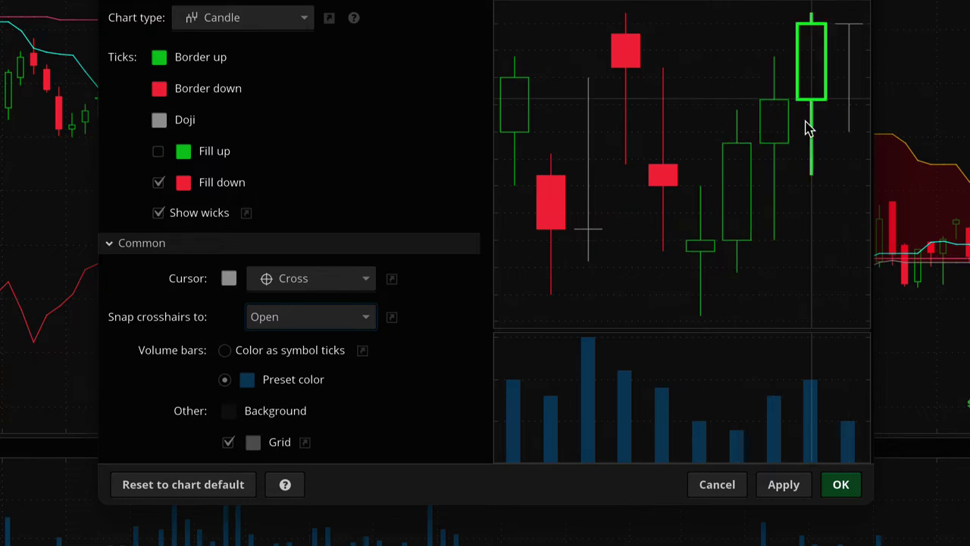
pyautogui.click(274, 319)
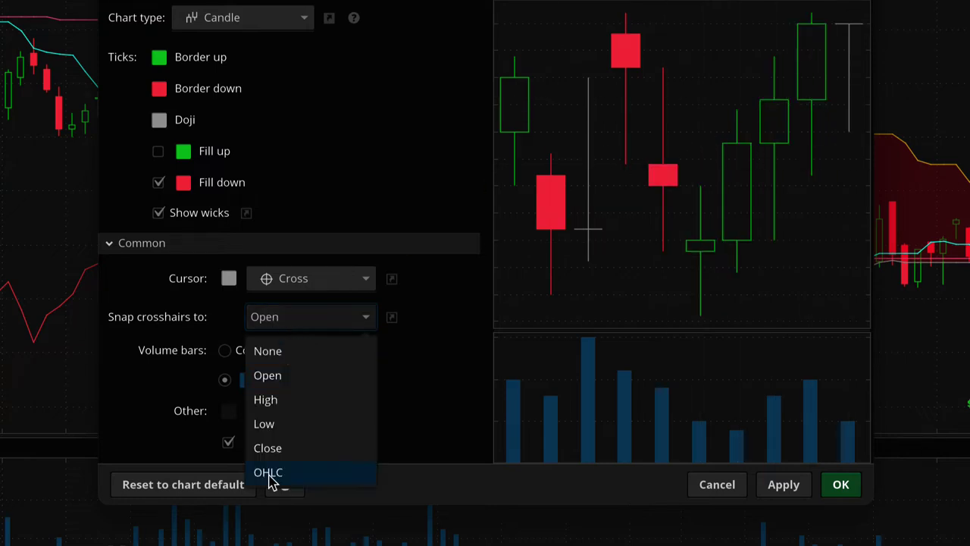
pyautogui.click(270, 474)
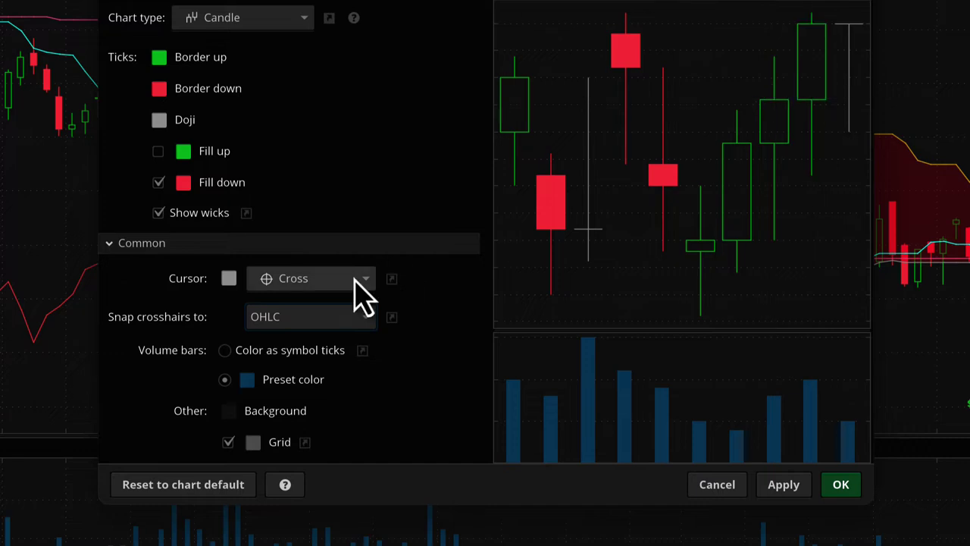
pyautogui.click(337, 316)
pyautogui.click(268, 353)
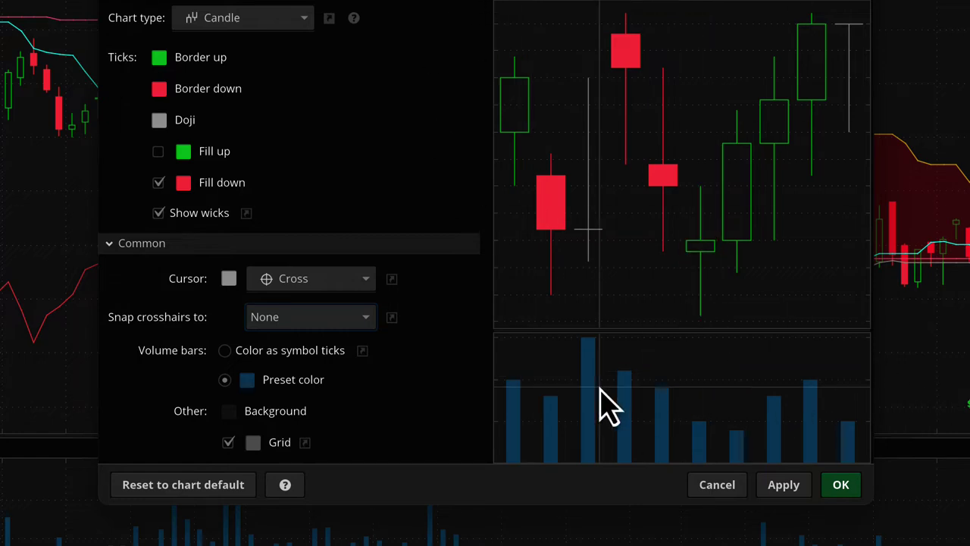
# Step: Preview the volume bars colored as symbol ticks and in magenta, and set their preset color to light blue
pyautogui.click(225, 352)
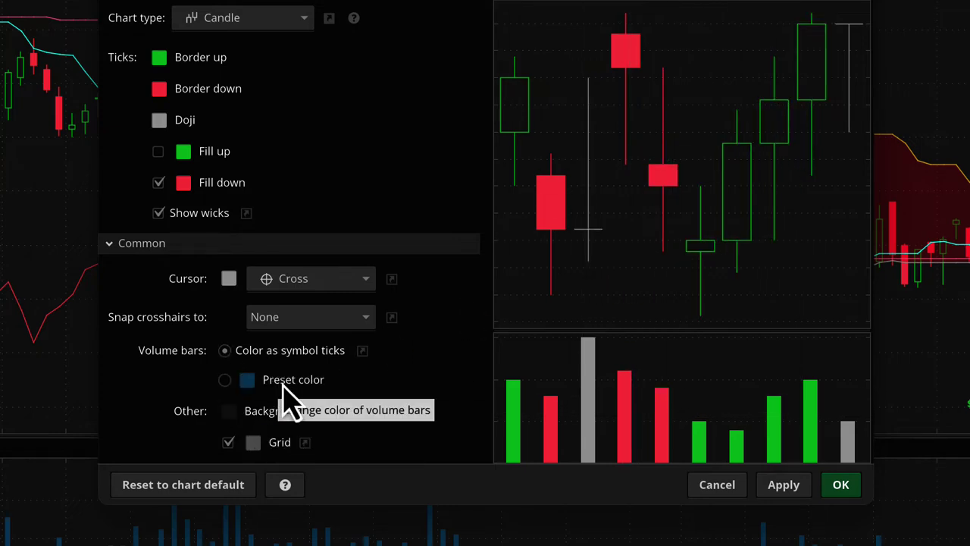
pyautogui.click(225, 380)
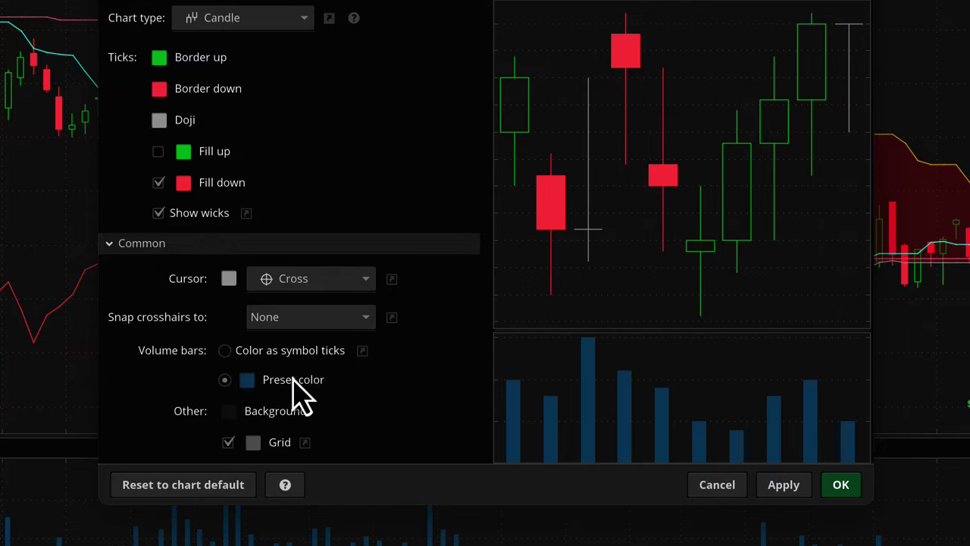
pyautogui.click(247, 379)
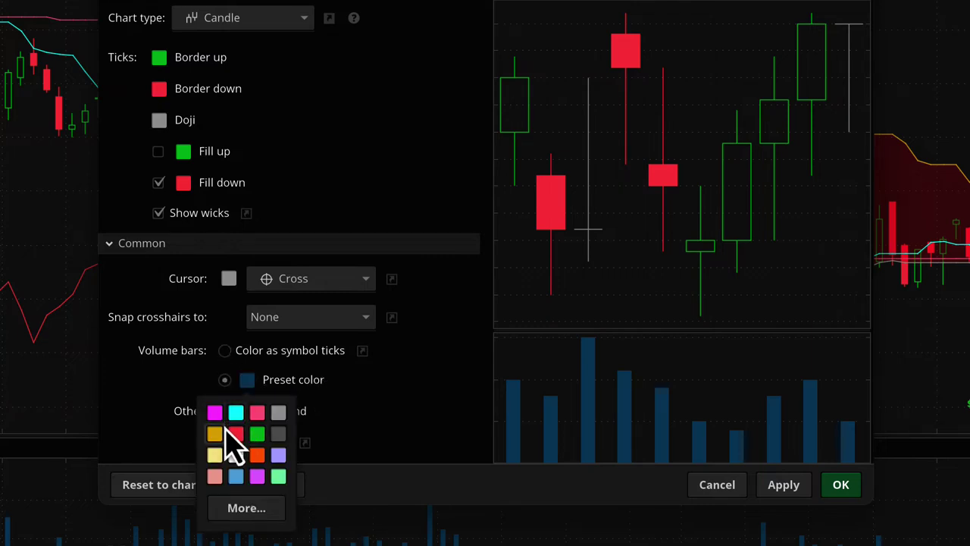
pyautogui.click(216, 414)
pyautogui.click(247, 380)
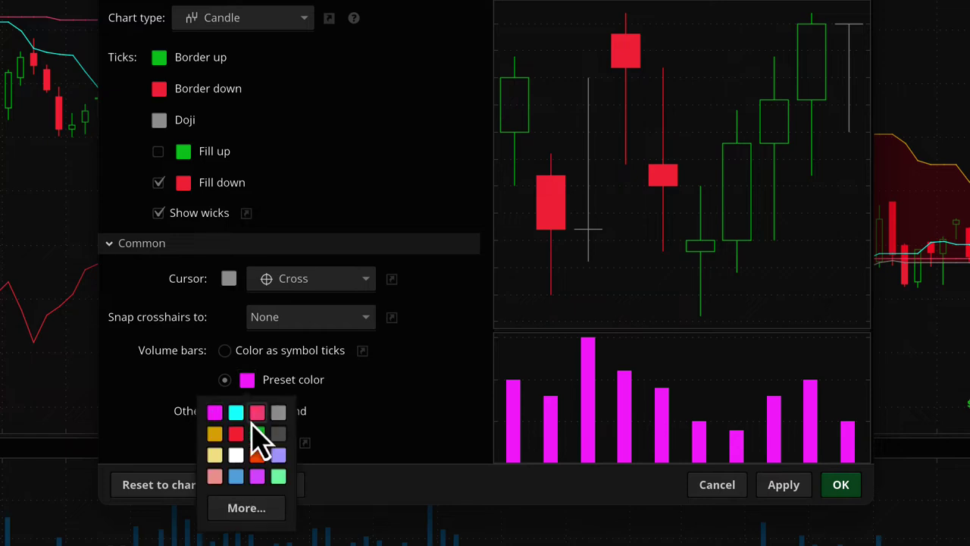
pyautogui.click(213, 454)
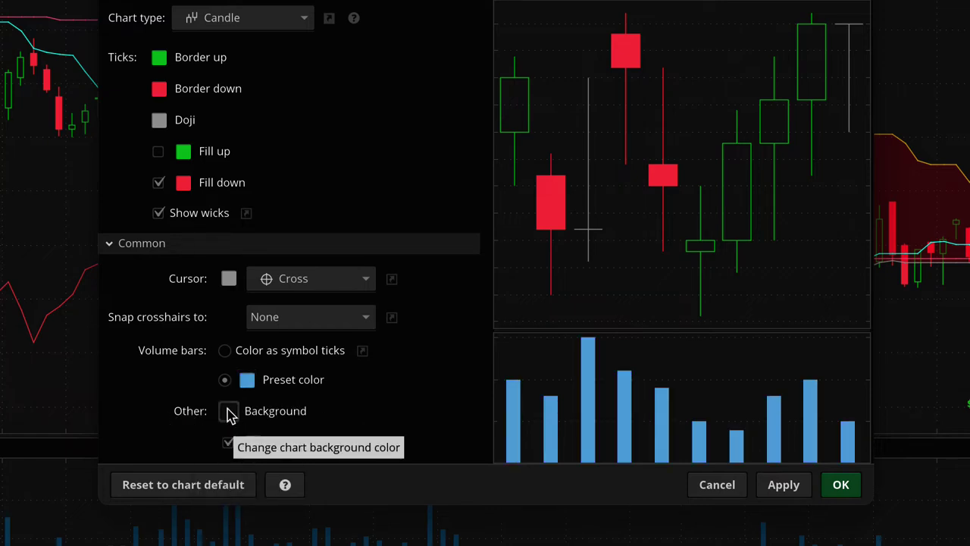
# Step: Preview the chart background in white and dark blue, and change it back to near-black
pyautogui.click(230, 411)
pyautogui.click(210, 487)
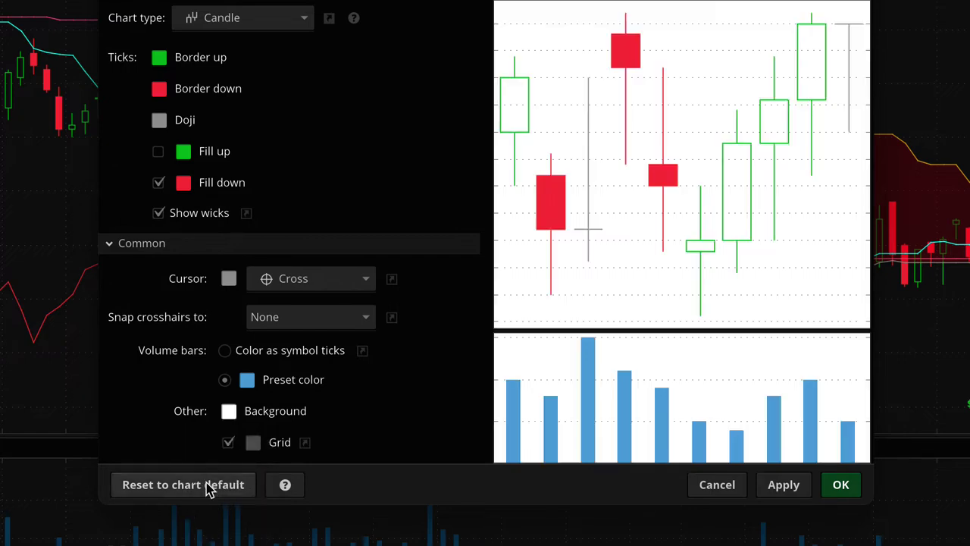
pyautogui.click(229, 414)
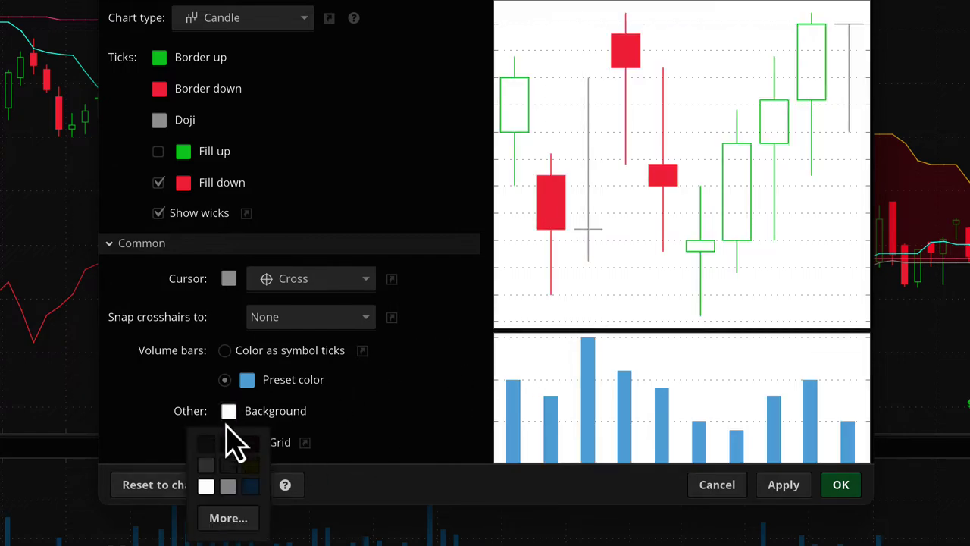
pyautogui.click(251, 485)
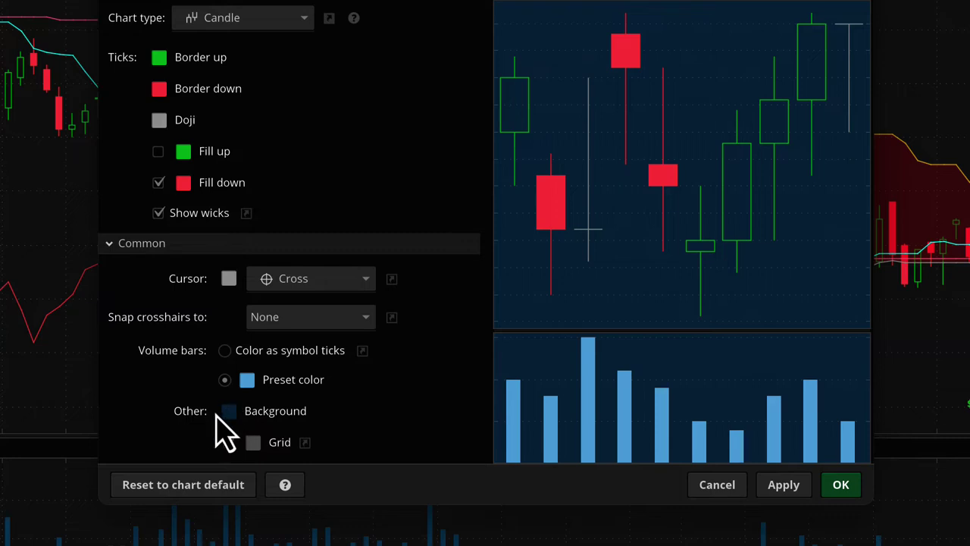
pyautogui.click(228, 410)
pyautogui.click(230, 444)
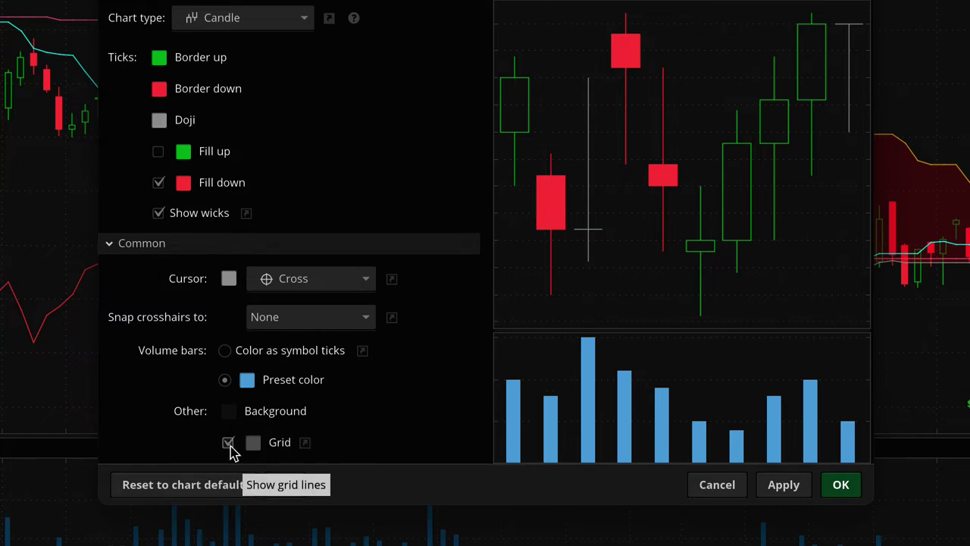
# Step: Apply the chart settings with the grid lines hidden, and reapply them with the grid lines shown
pyautogui.click(229, 443)
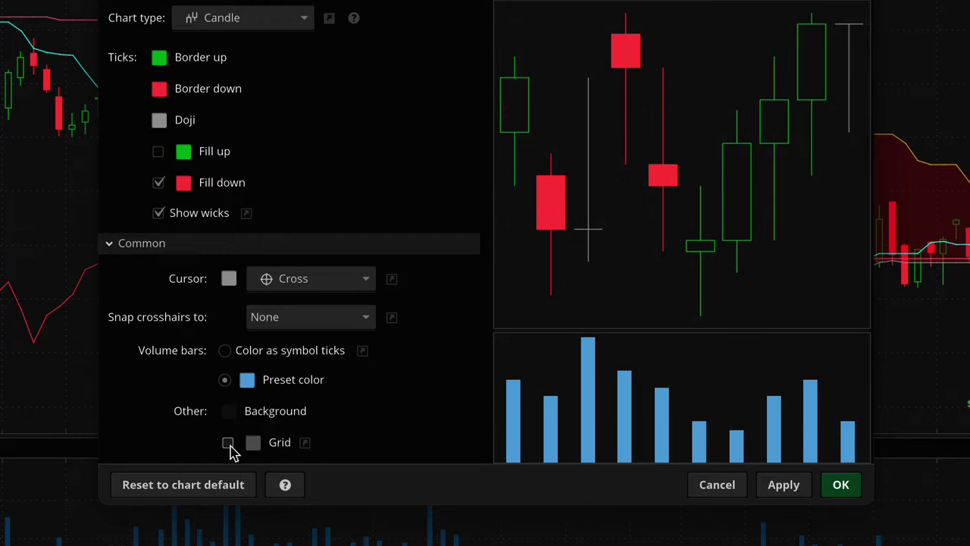
pyautogui.click(229, 446)
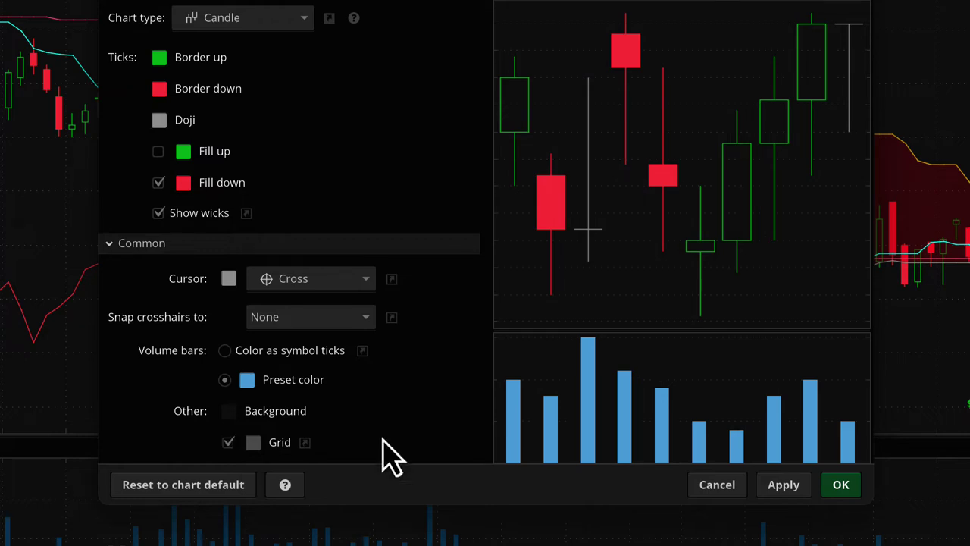
pyautogui.click(228, 447)
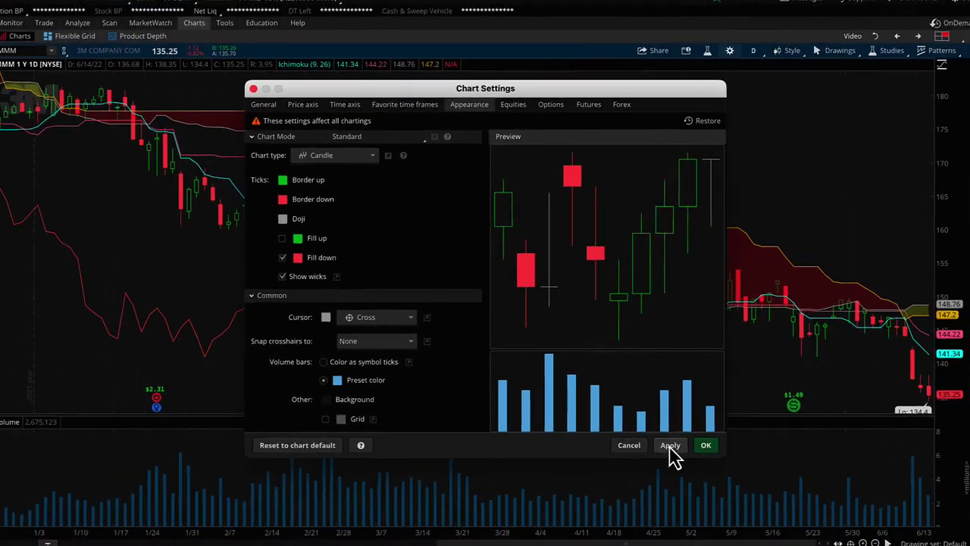
pyautogui.click(784, 485)
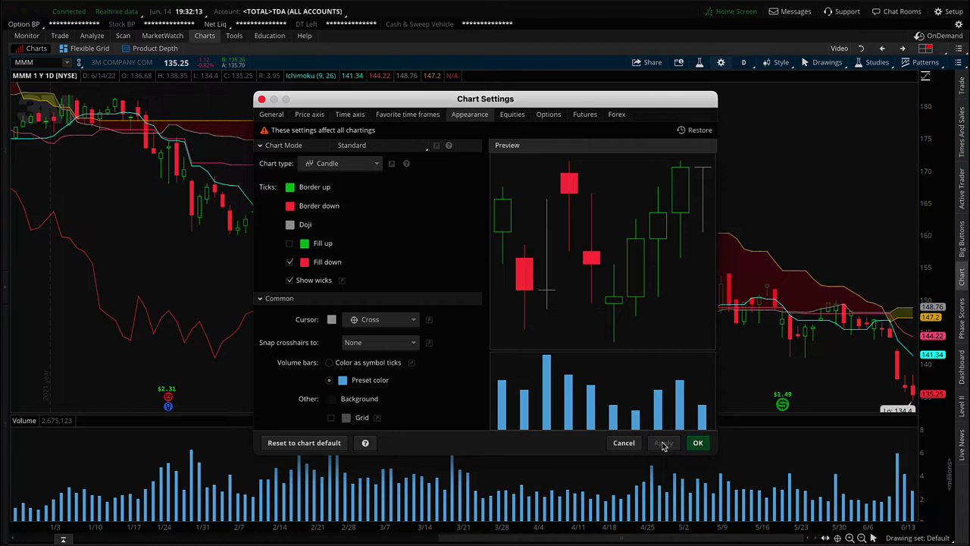
pyautogui.click(332, 416)
pyautogui.click(663, 444)
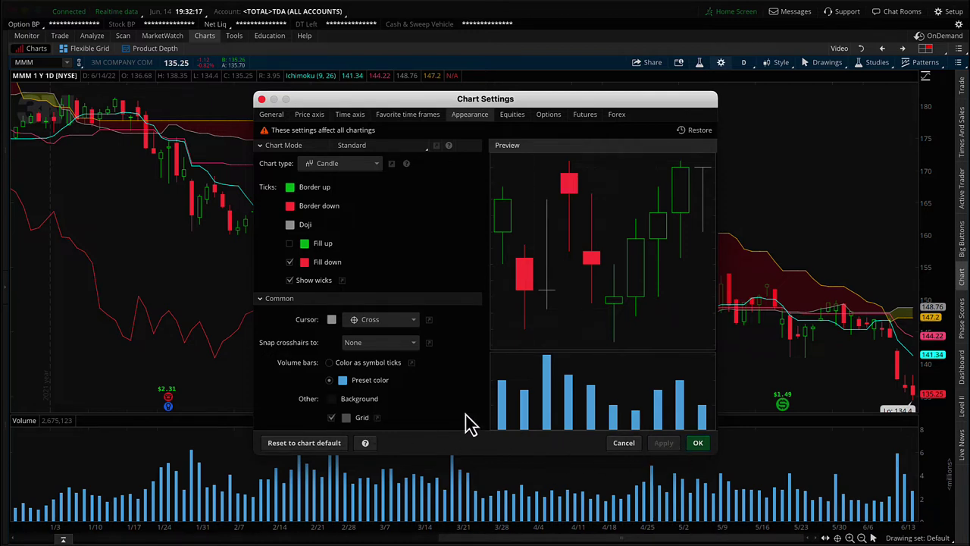
# Step: Apply white grid lines to the chart, and change the grid color back to gray
pyautogui.click(347, 418)
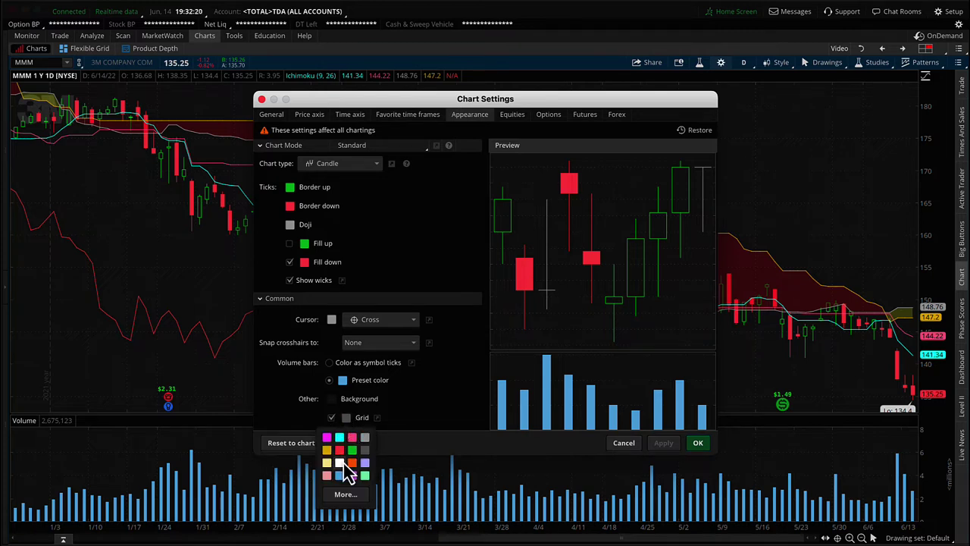
pyautogui.click(345, 462)
pyautogui.click(670, 445)
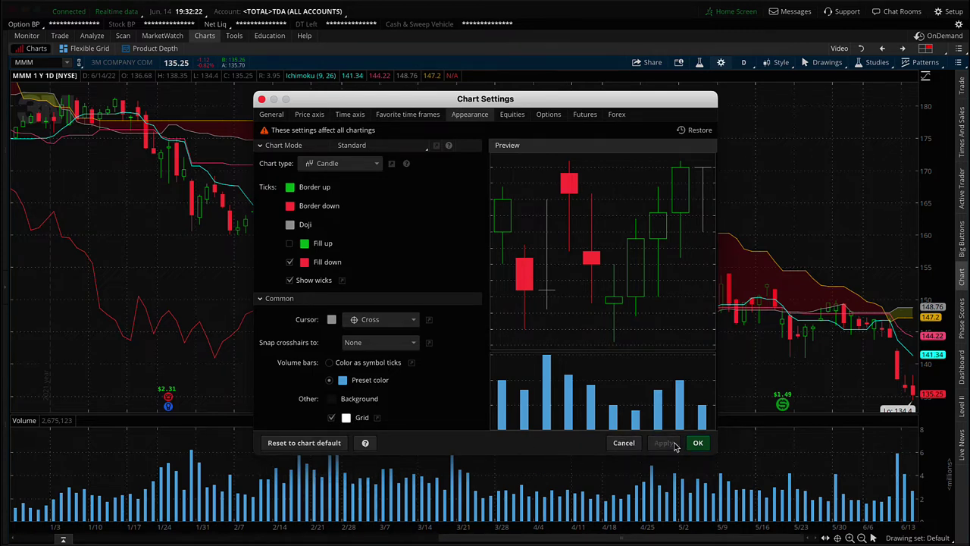
pyautogui.click(346, 418)
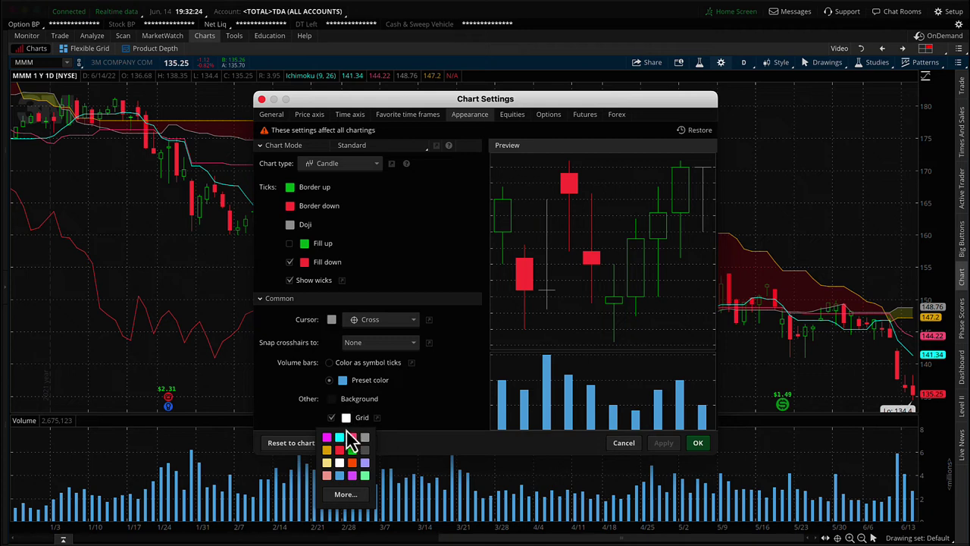
pyautogui.click(364, 451)
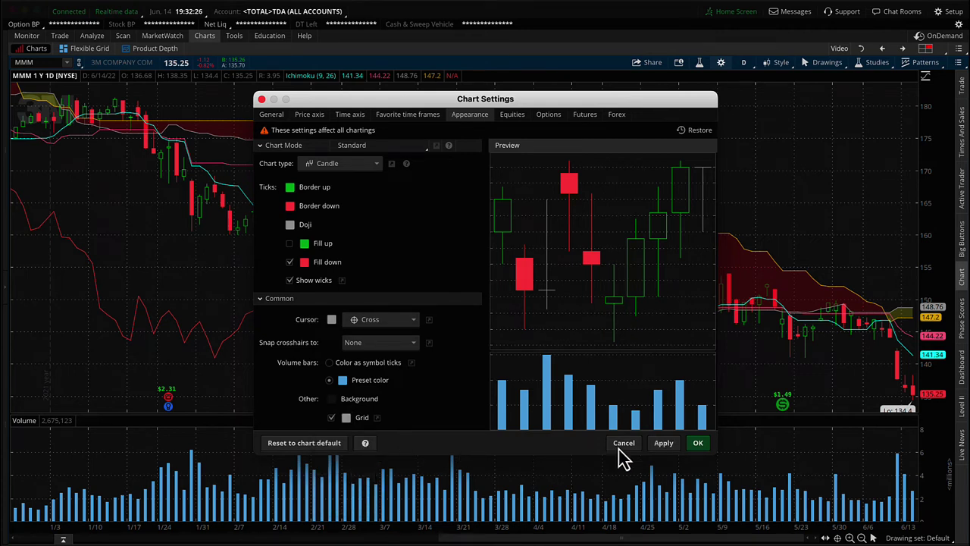
pyautogui.click(663, 447)
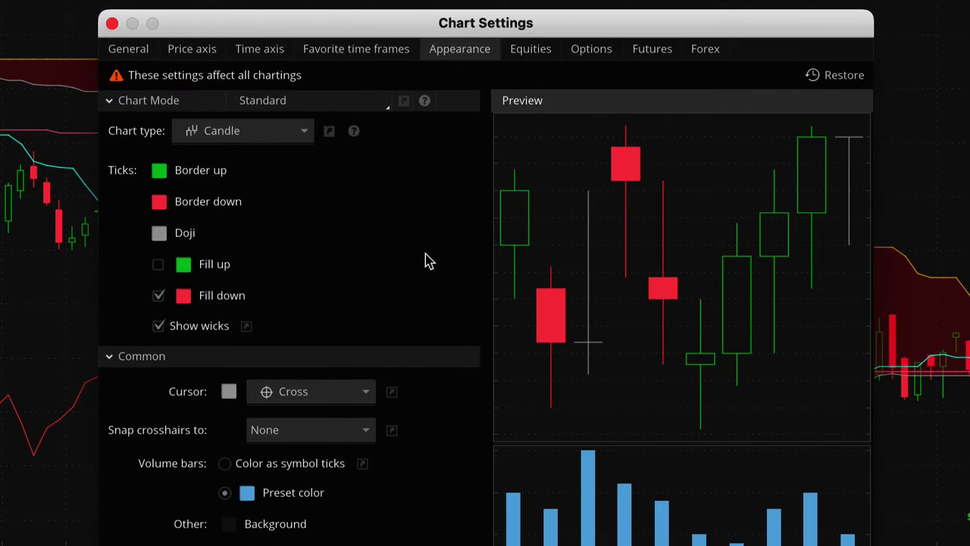
# Step: Review the chart settings for equities, options, futures and forex symbols
pyautogui.click(522, 51)
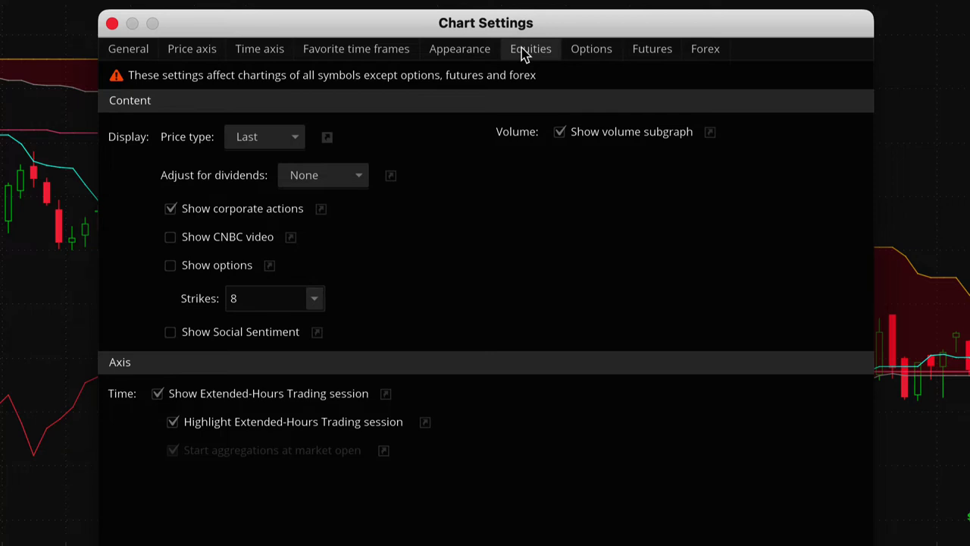
pyautogui.click(597, 57)
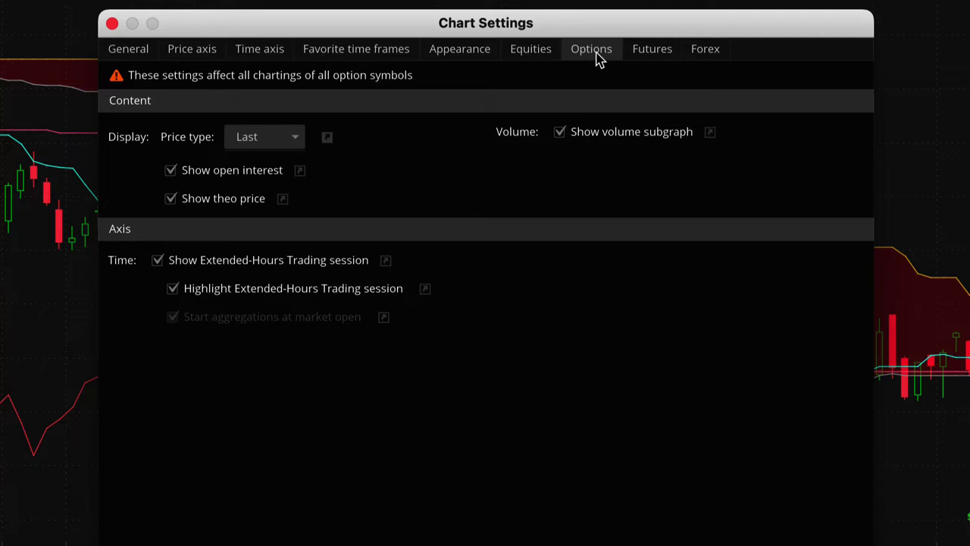
pyautogui.click(643, 57)
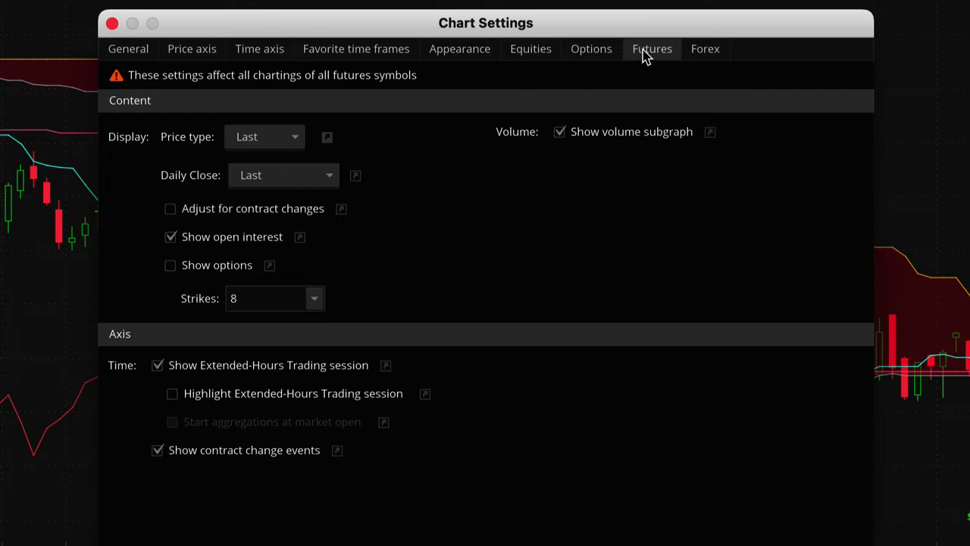
pyautogui.click(702, 51)
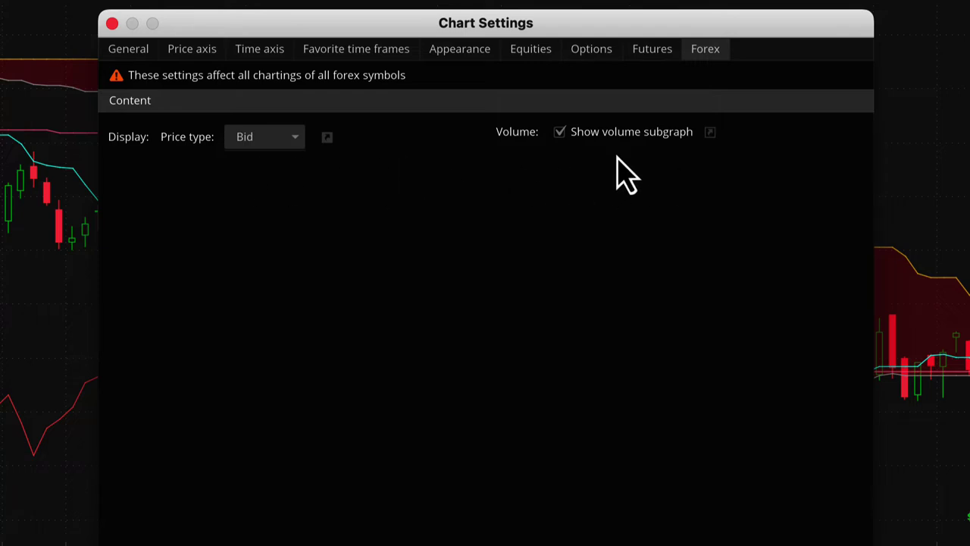
# Step: Examine the price type choices available for equities charts, keeping Last selected
pyautogui.click(533, 59)
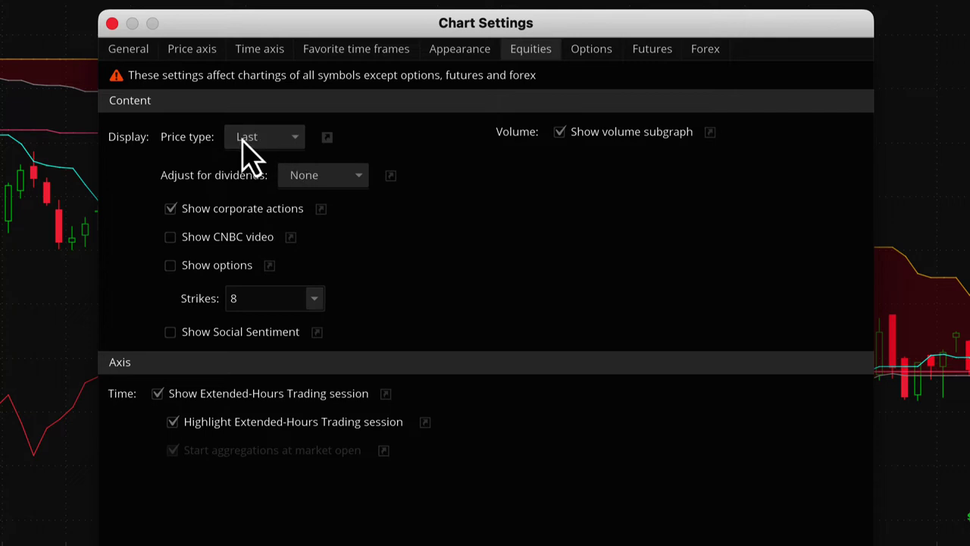
pyautogui.click(293, 144)
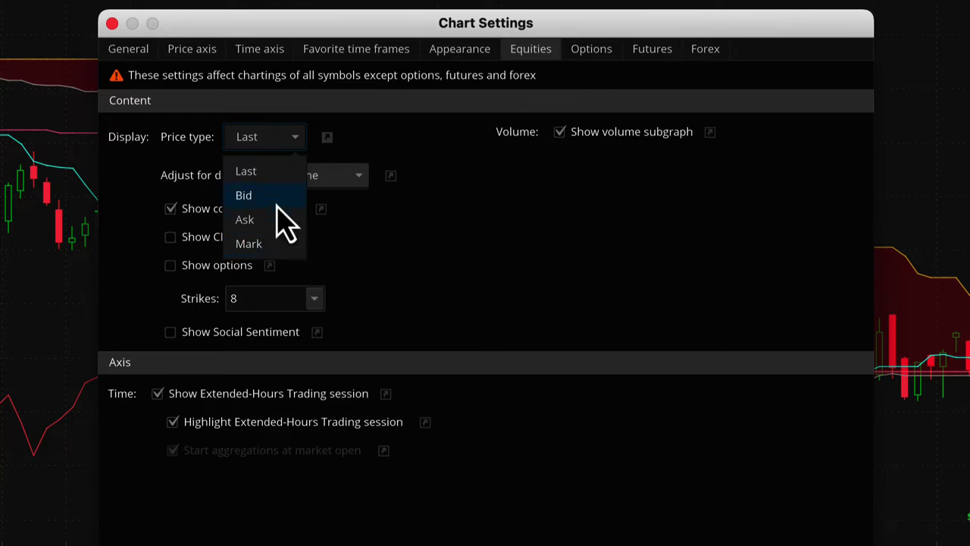
pyautogui.click(428, 242)
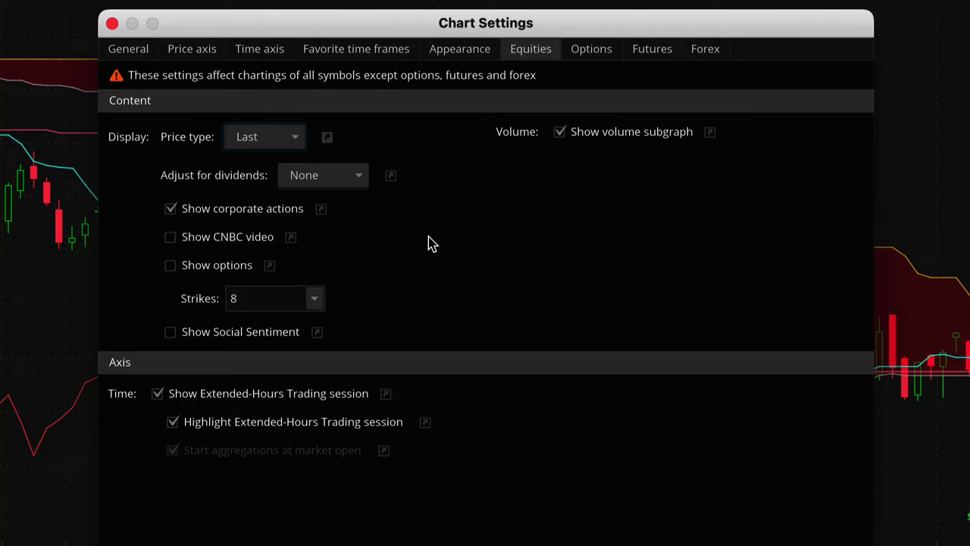
pyautogui.click(292, 141)
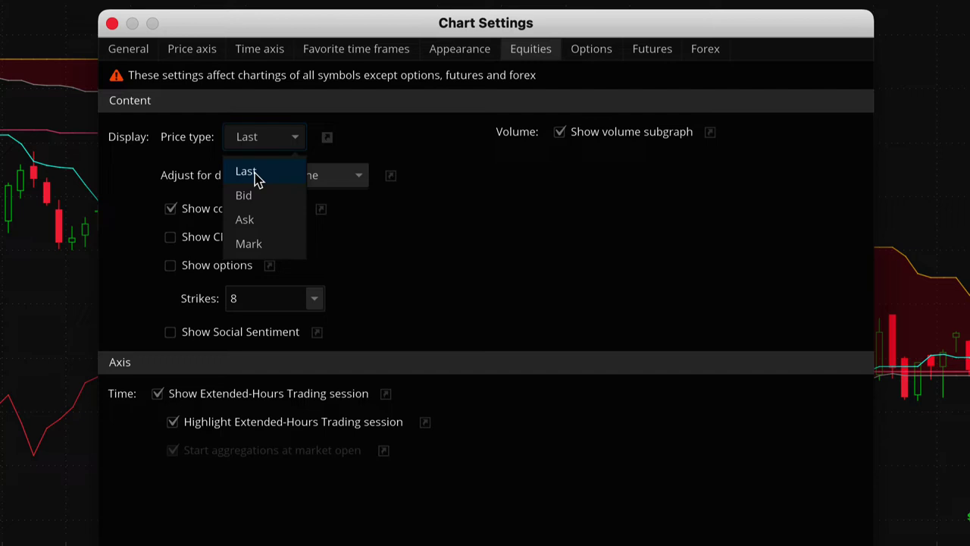
pyautogui.click(415, 229)
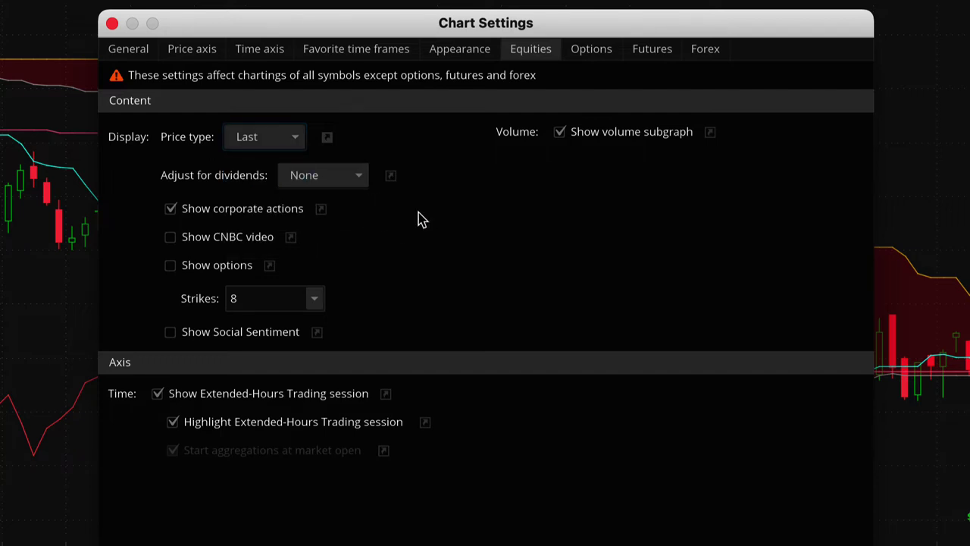
# Step: Examine the dividend adjustment choices for equities charts, keeping None, and close the chart settings without changes
pyautogui.click(357, 179)
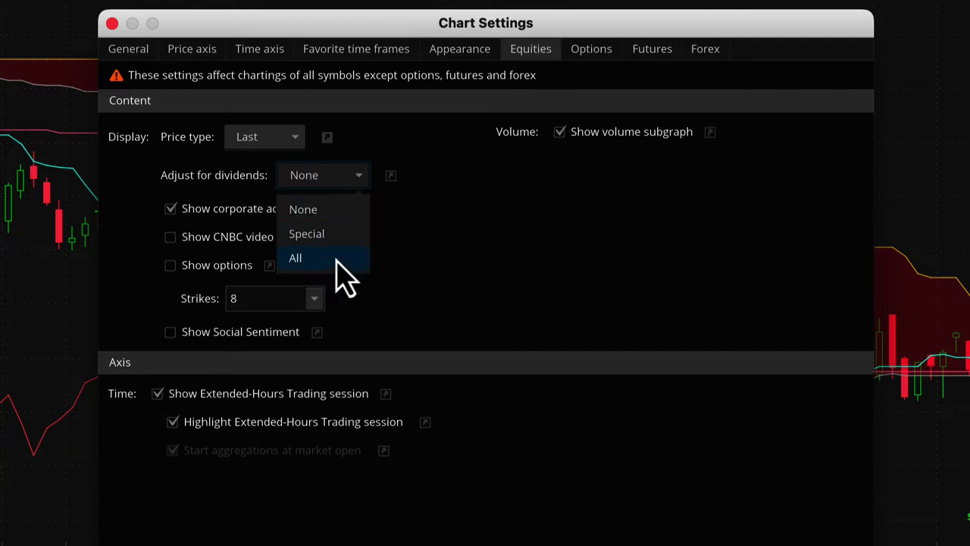
pyautogui.click(400, 241)
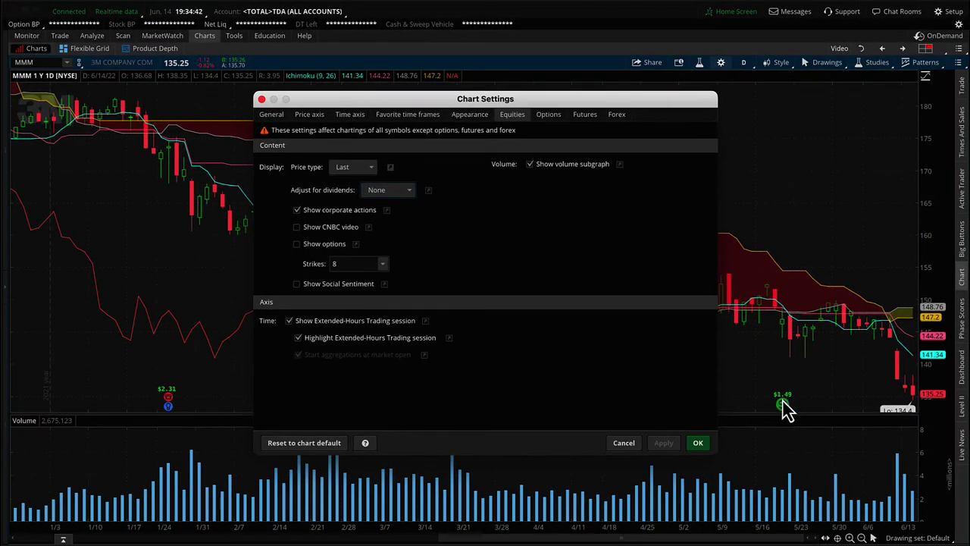
pyautogui.click(635, 439)
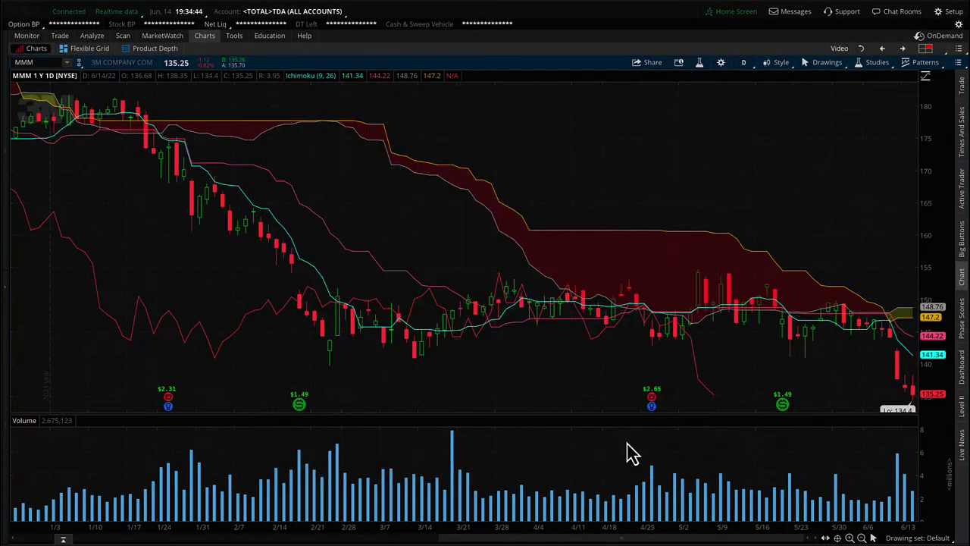
# Step: Remove the Ichimoku study from the MMM chart's price studies and apply the change
pyautogui.click(875, 64)
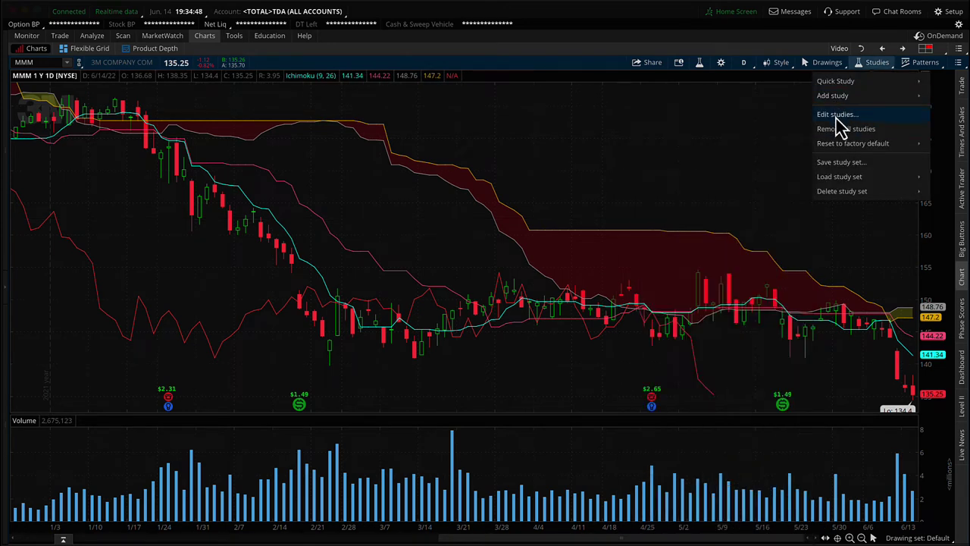
pyautogui.click(839, 115)
pyautogui.click(715, 177)
pyautogui.click(683, 400)
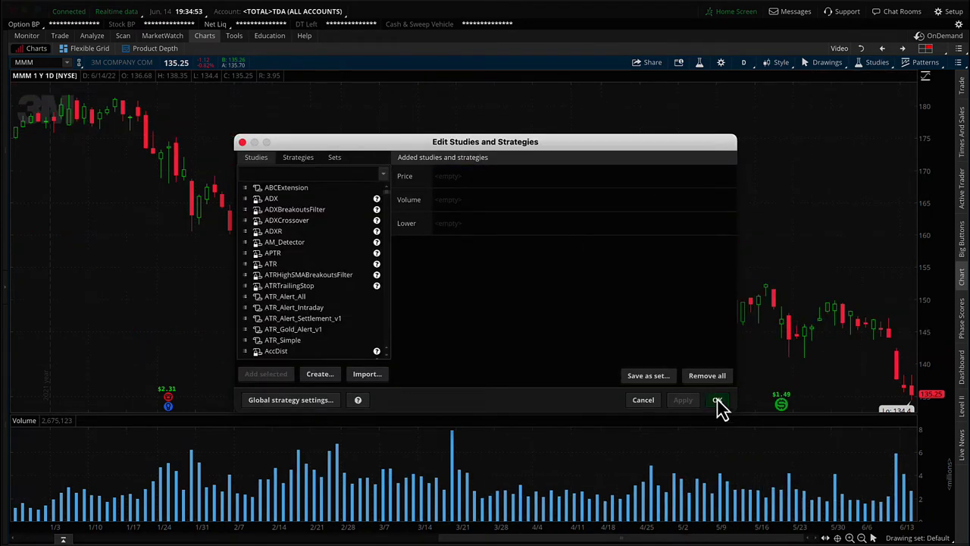
pyautogui.click(717, 402)
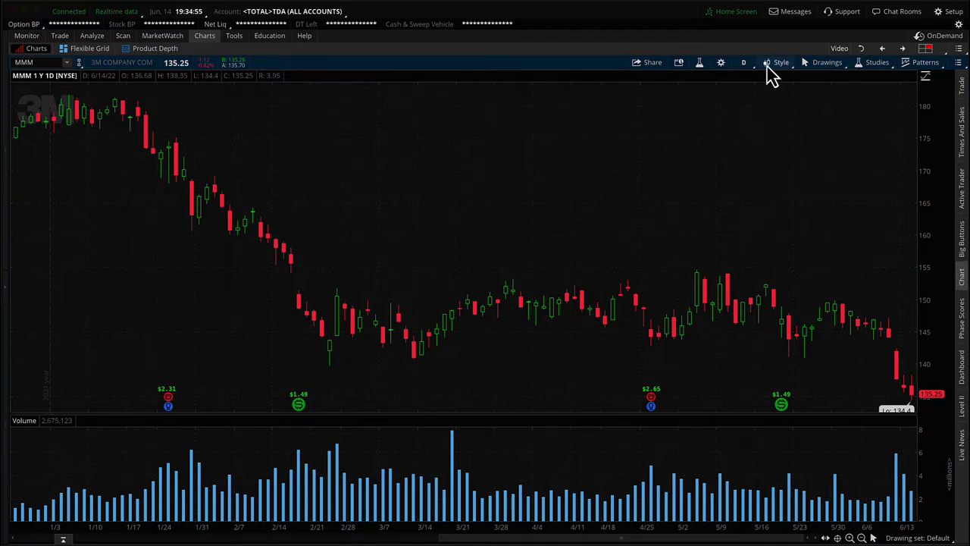
# Step: Change the MMM chart type from candles to Line
pyautogui.click(768, 66)
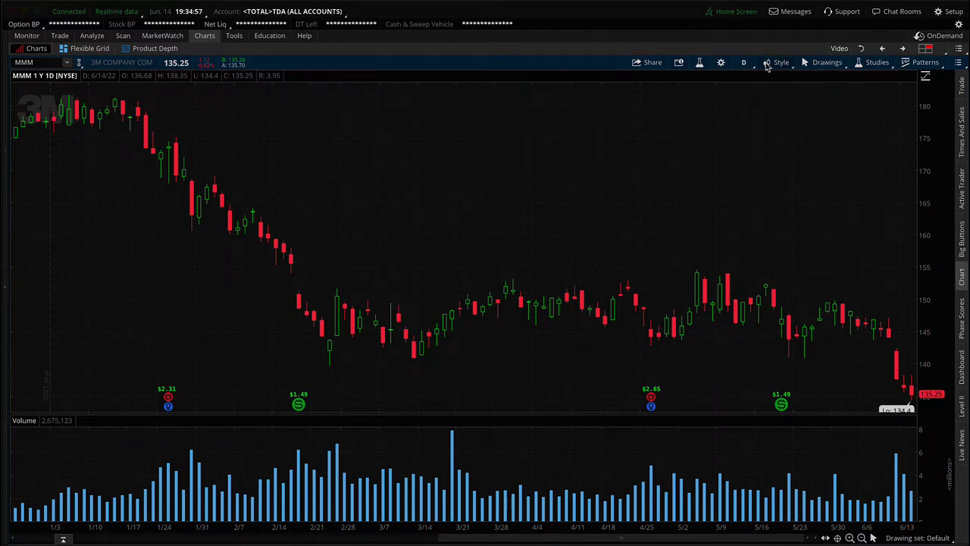
pyautogui.moveTo(812, 126)
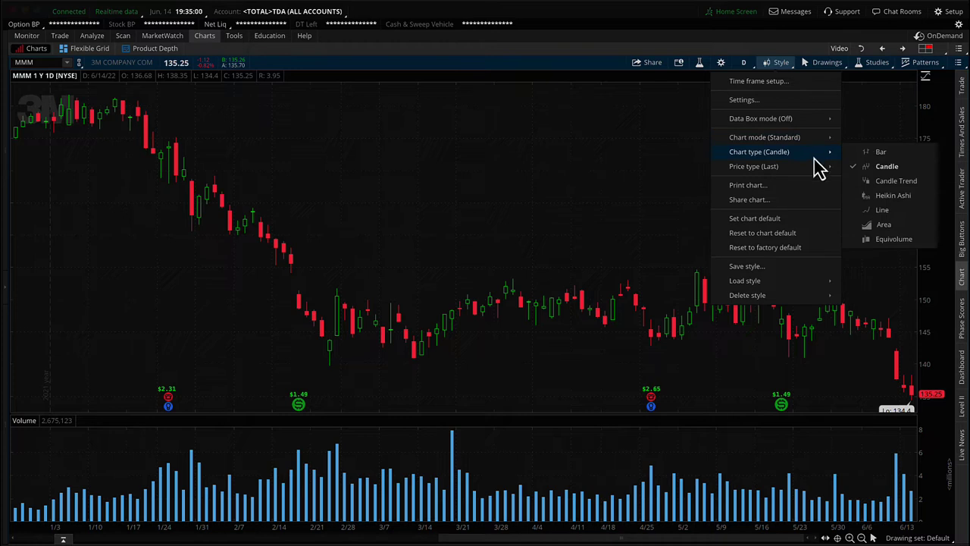
pyautogui.moveTo(824, 155)
pyautogui.click(872, 211)
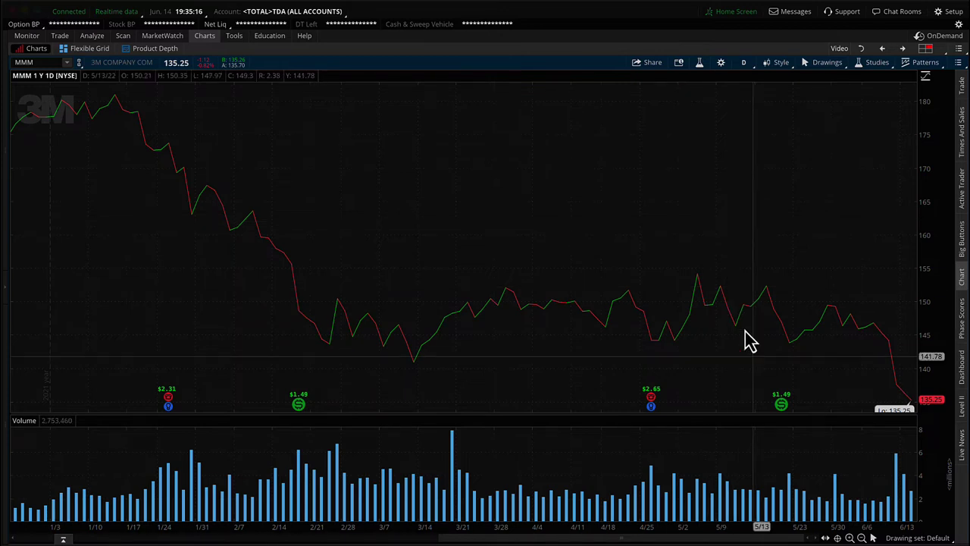
# Step: Bring up the palette of drawing tools for marking up the MMM line chart
pyautogui.moveTo(873, 537)
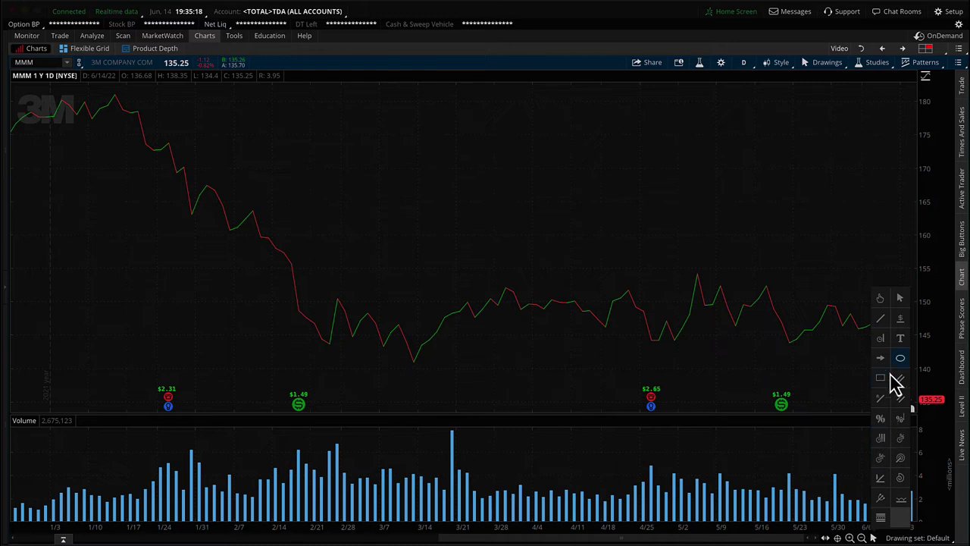
# Step: Draw price level lines at about $154.28 over the early-May peak and about $140.78 under the March low
pyautogui.click(900, 318)
pyautogui.moveTo(656, 280); pyautogui.dragTo(790, 279)
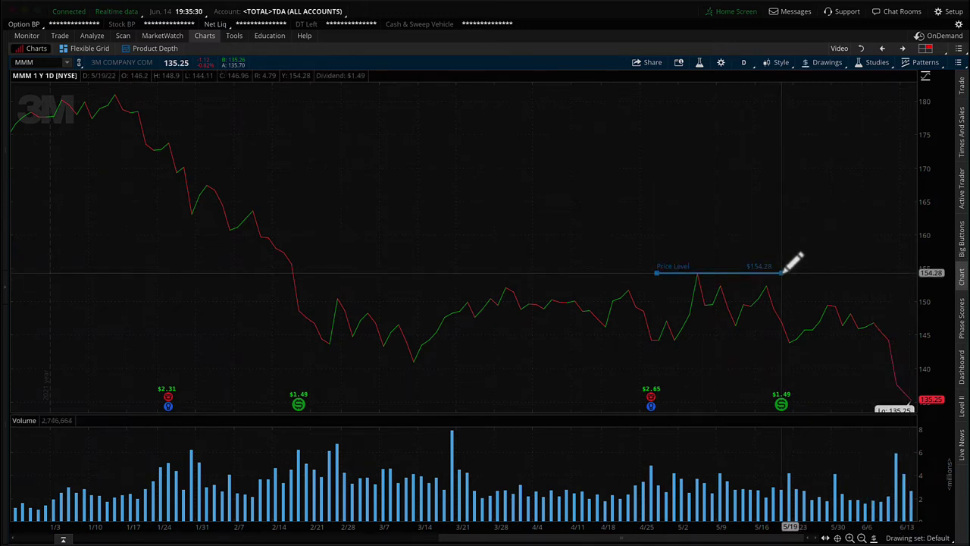
pyautogui.click(780, 271)
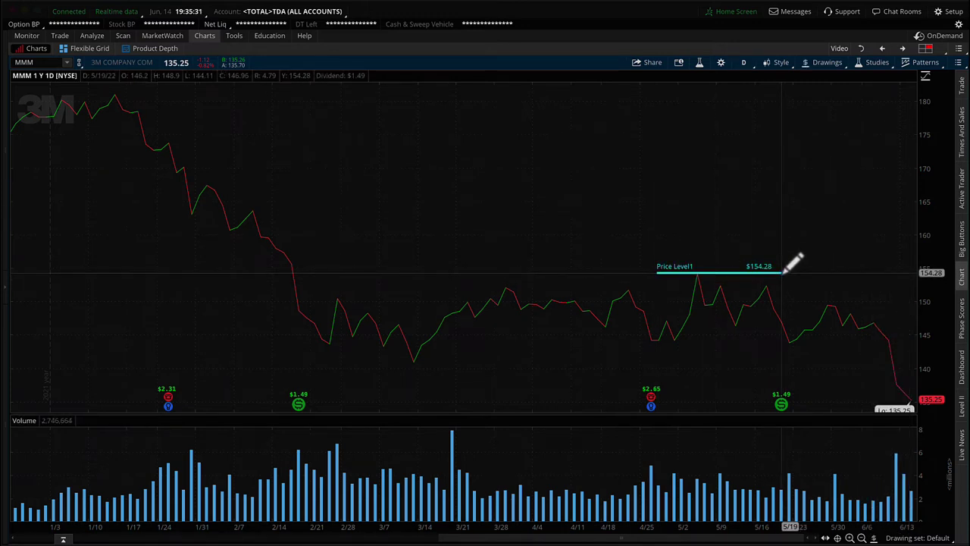
pyautogui.click(402, 365)
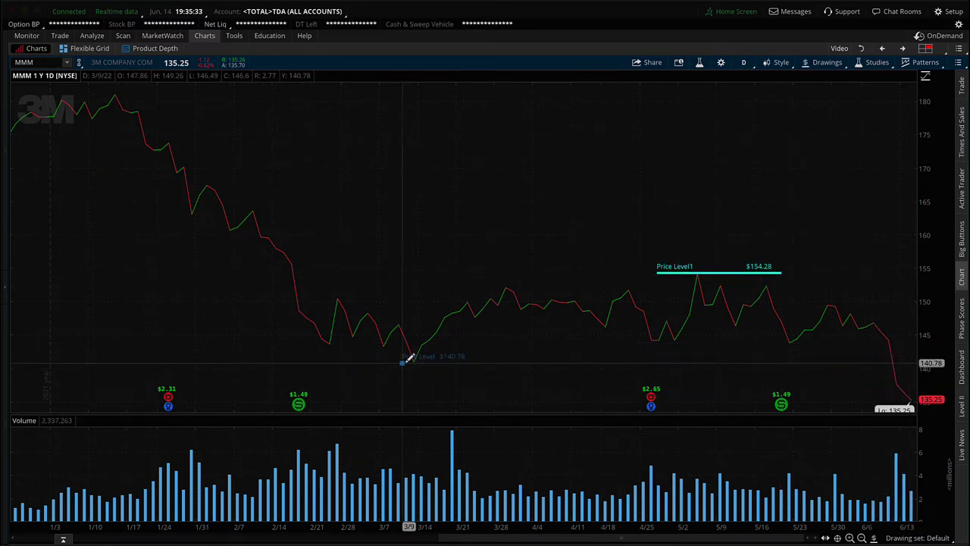
pyautogui.click(474, 364)
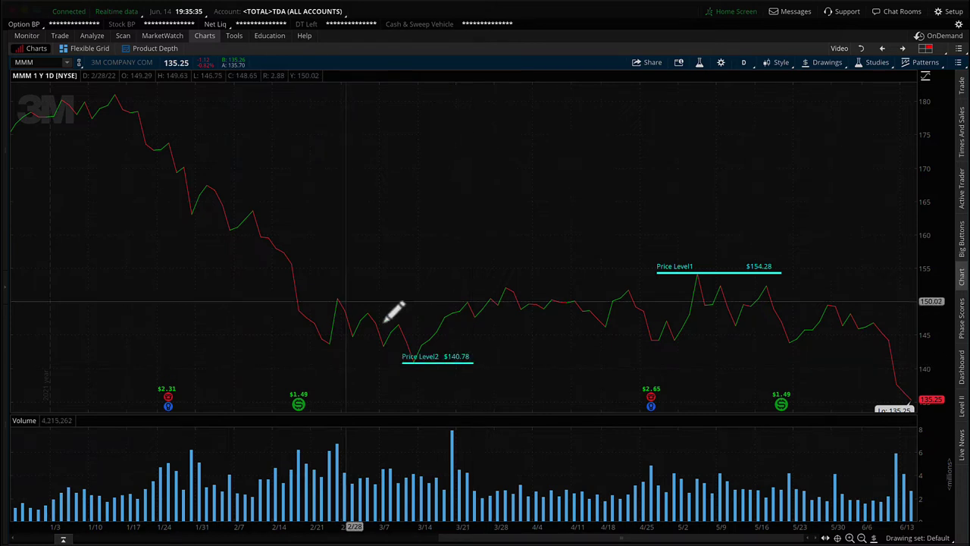
# Step: Draw price level lines at about $150.48 over the late-February peak and about $163.71 over the early-February peak
pyautogui.click(318, 297)
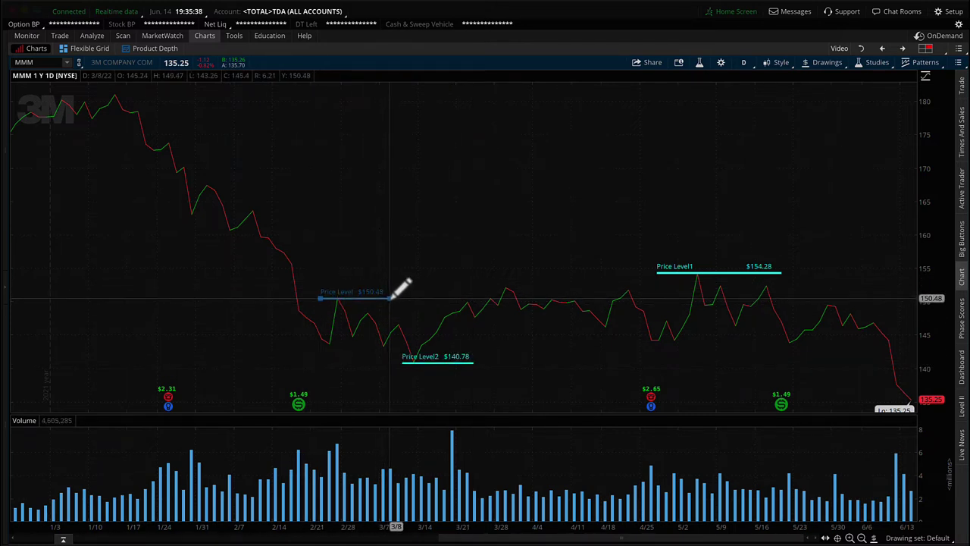
pyautogui.click(391, 297)
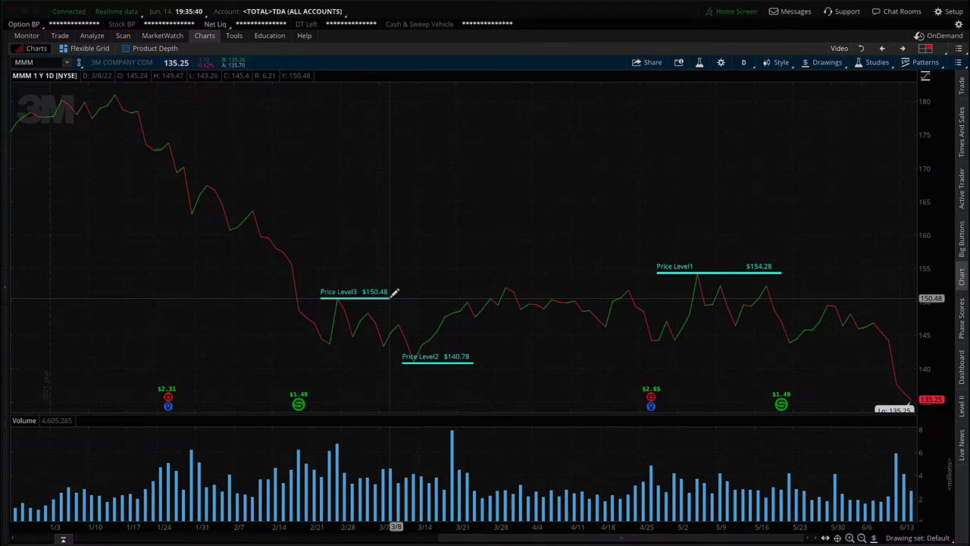
pyautogui.click(233, 209)
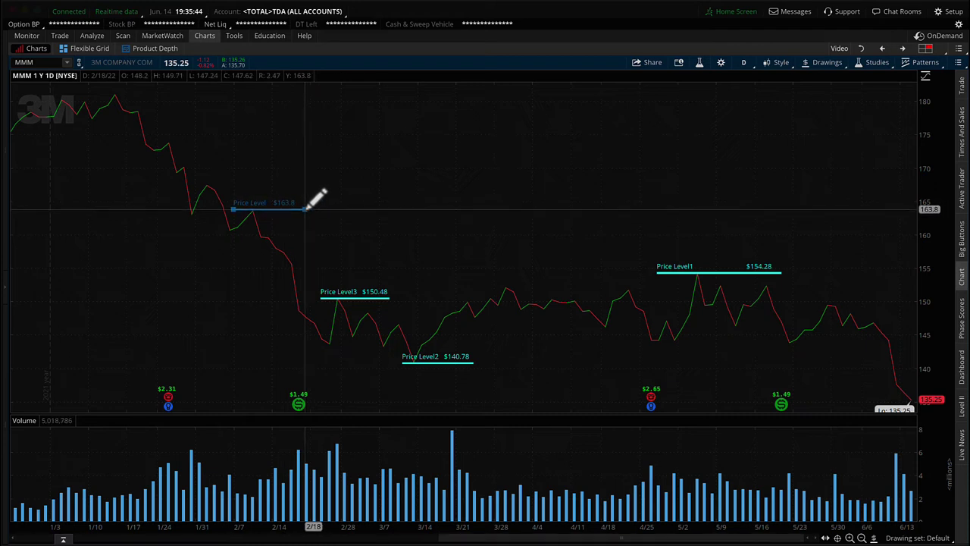
pyautogui.click(305, 208)
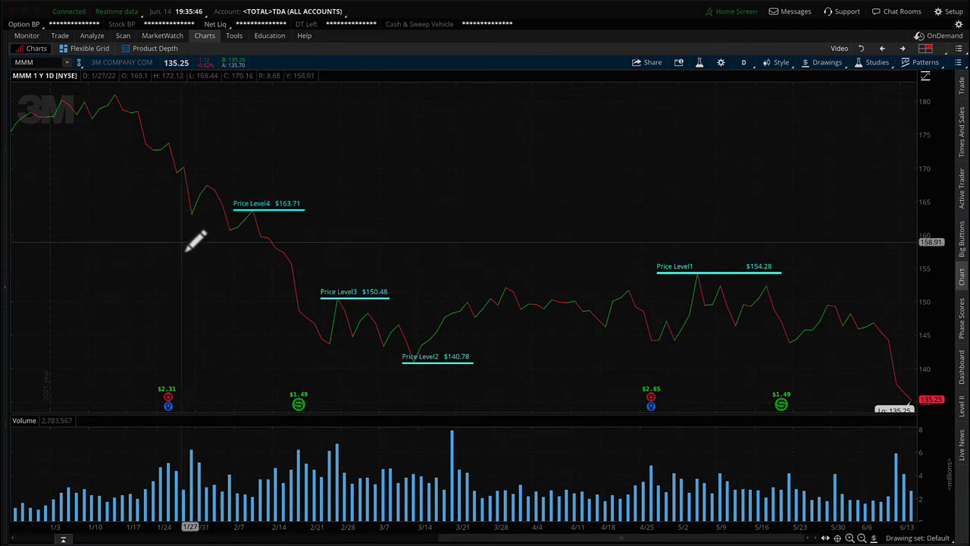
# Step: Draw price level lines at about $162.80 under the late-January low and about $143.59 under the late-May low
pyautogui.click(154, 215)
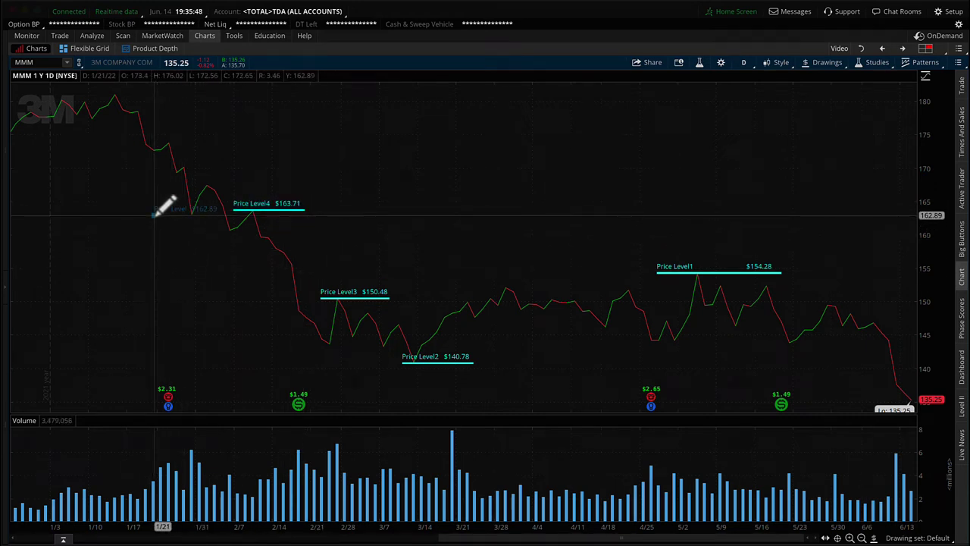
pyautogui.click(218, 215)
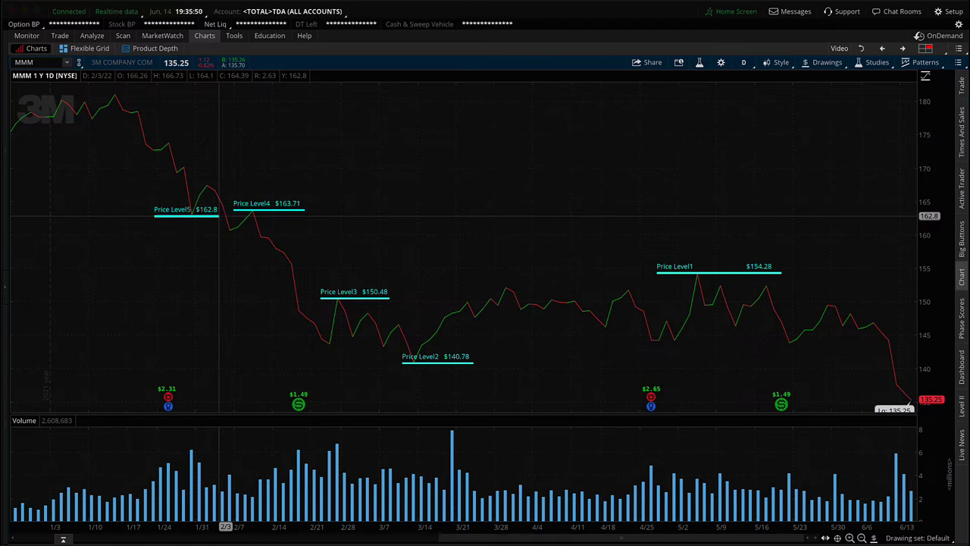
pyautogui.moveTo(300, 404)
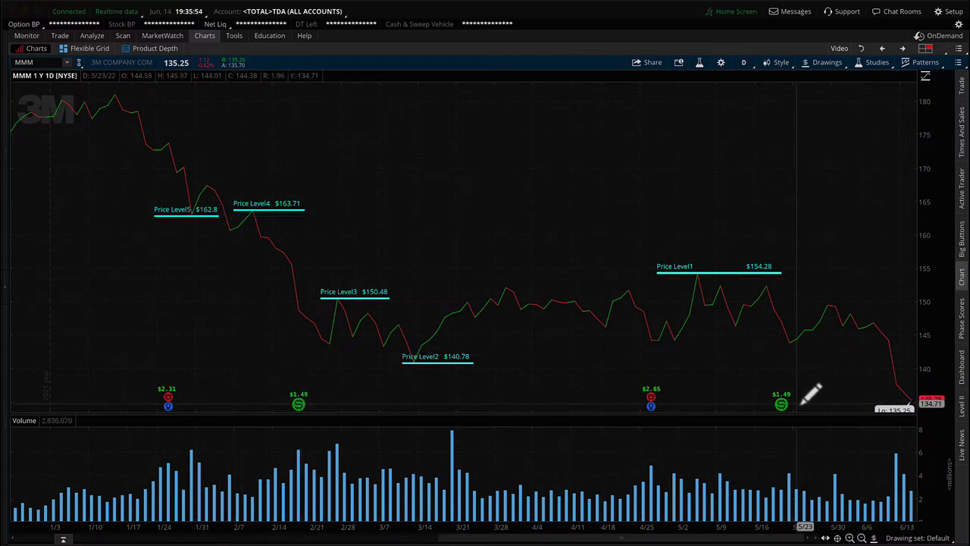
pyautogui.moveTo(784, 401)
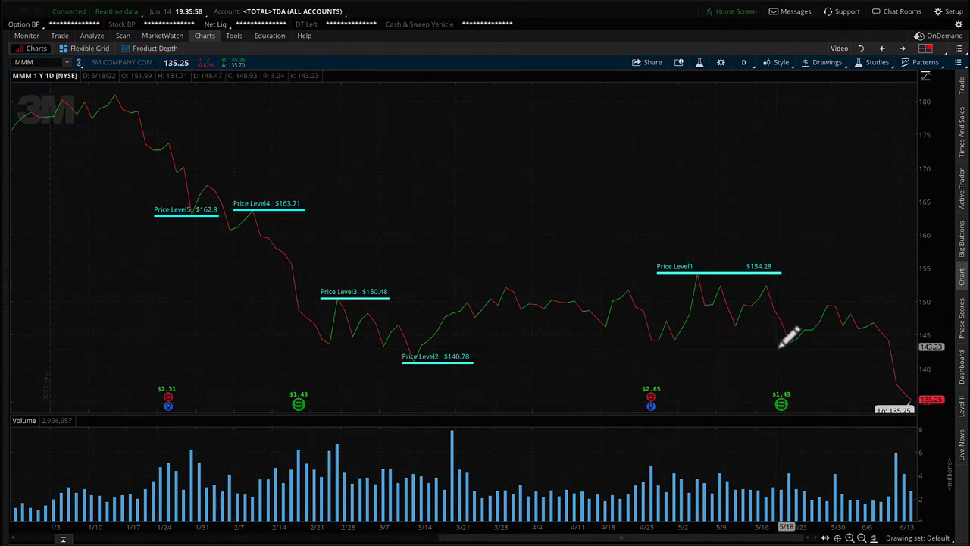
pyautogui.moveTo(771, 345); pyautogui.dragTo(823, 344)
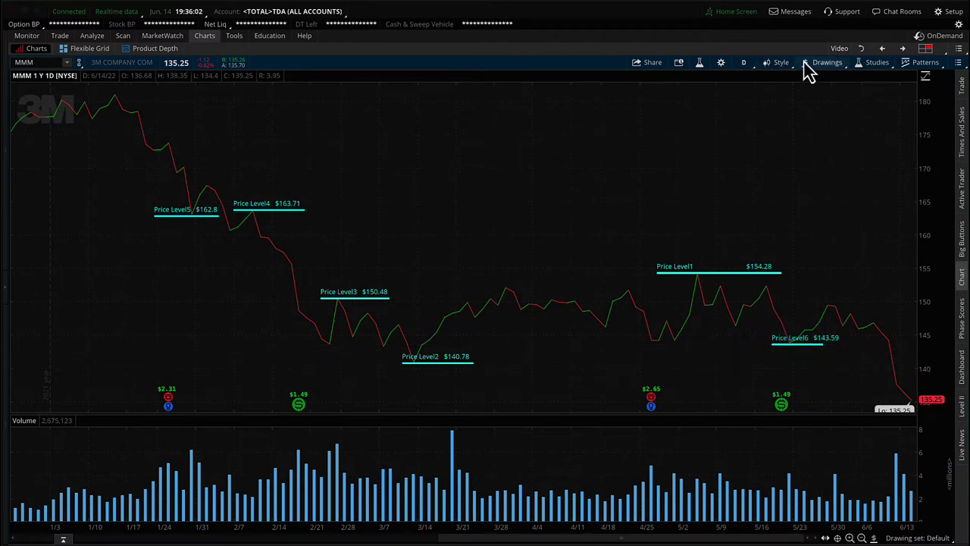
# Step: Set the equities chart settings to adjust prices for all dividends and apply the change to the chart
pyautogui.click(721, 64)
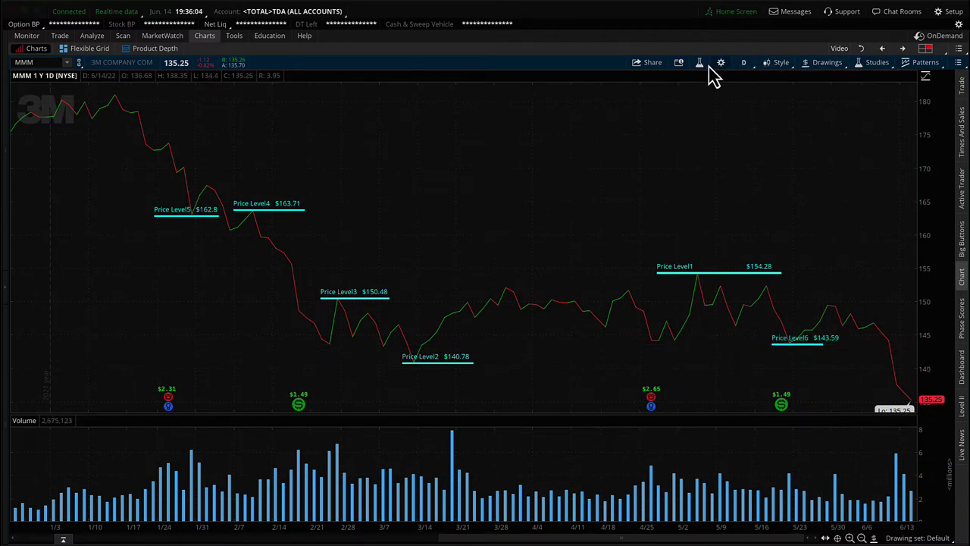
pyautogui.click(510, 133)
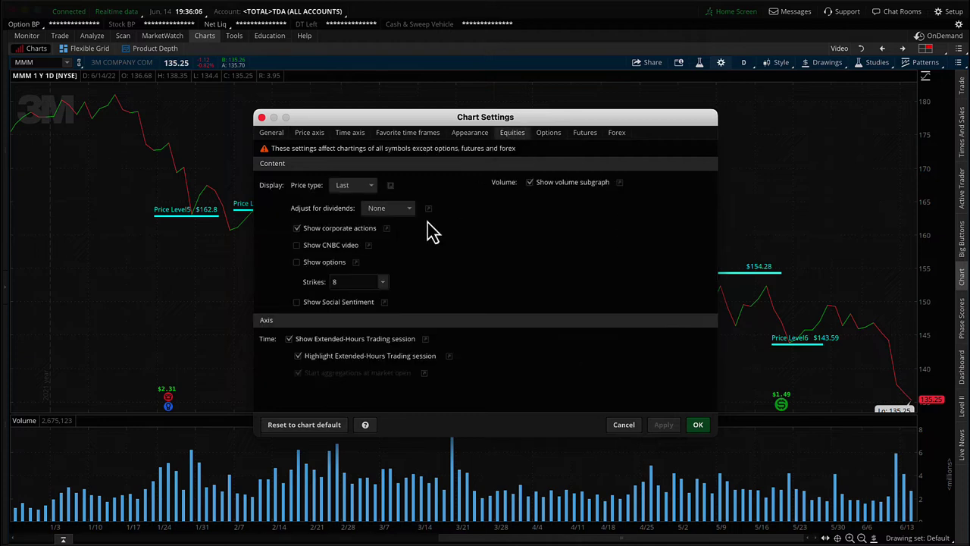
pyautogui.moveTo(288, 75); pyautogui.dragTo(653, 62)
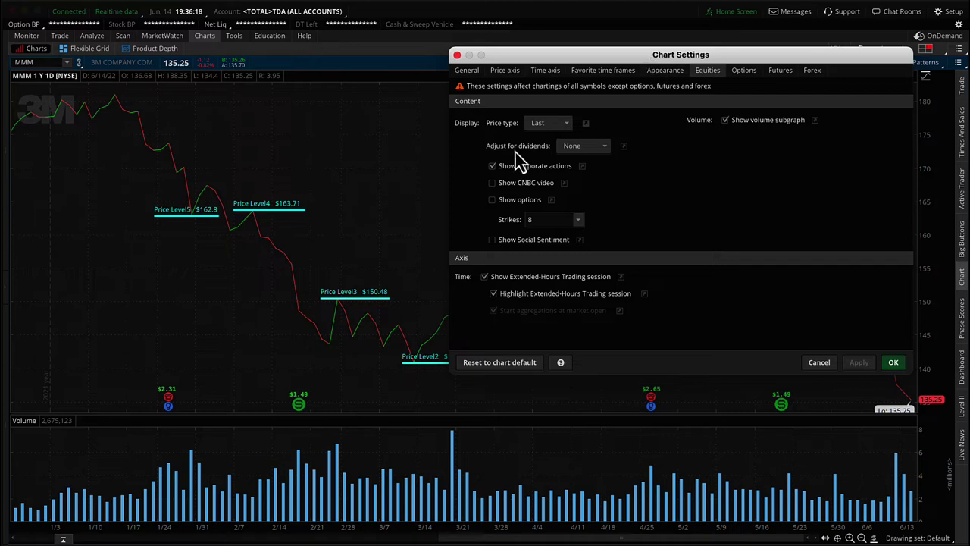
pyautogui.click(595, 148)
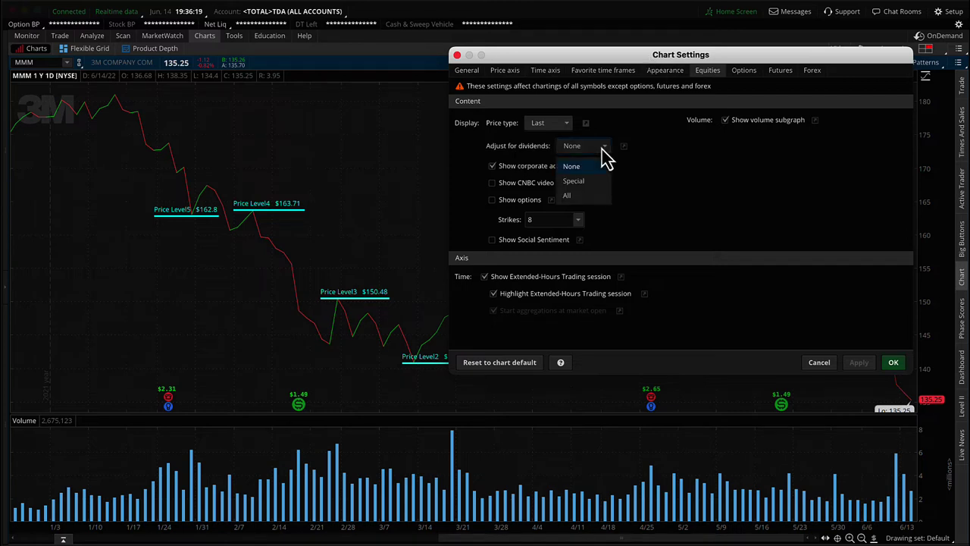
pyautogui.click(582, 198)
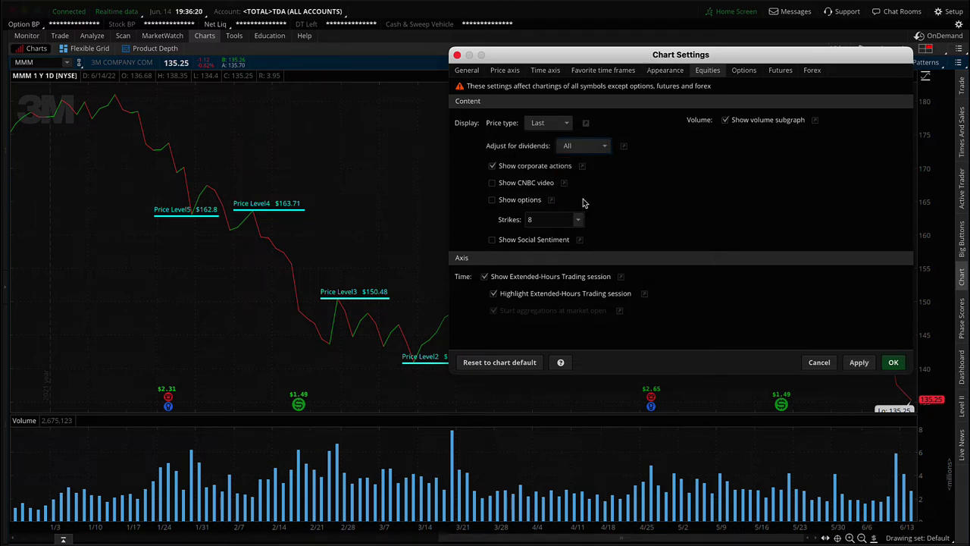
pyautogui.click(860, 362)
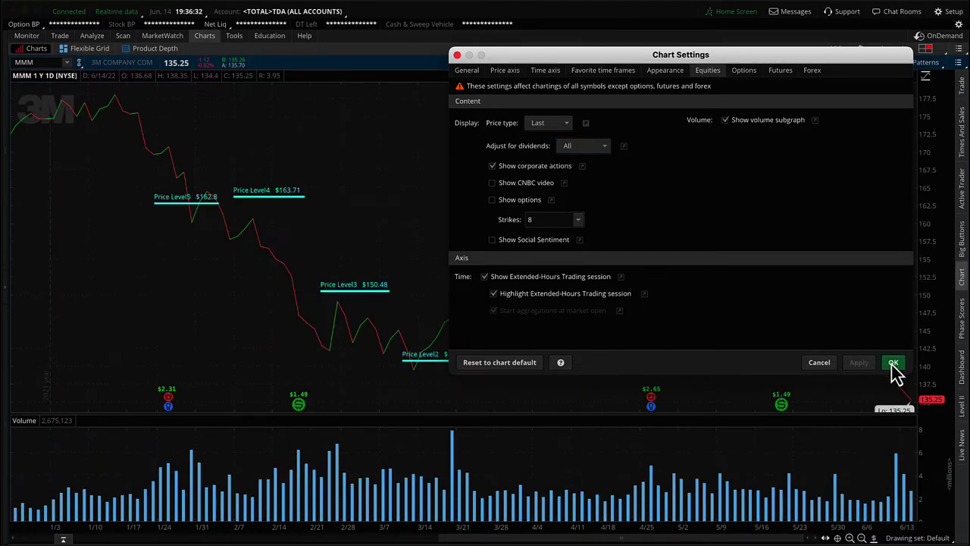
pyautogui.click(893, 363)
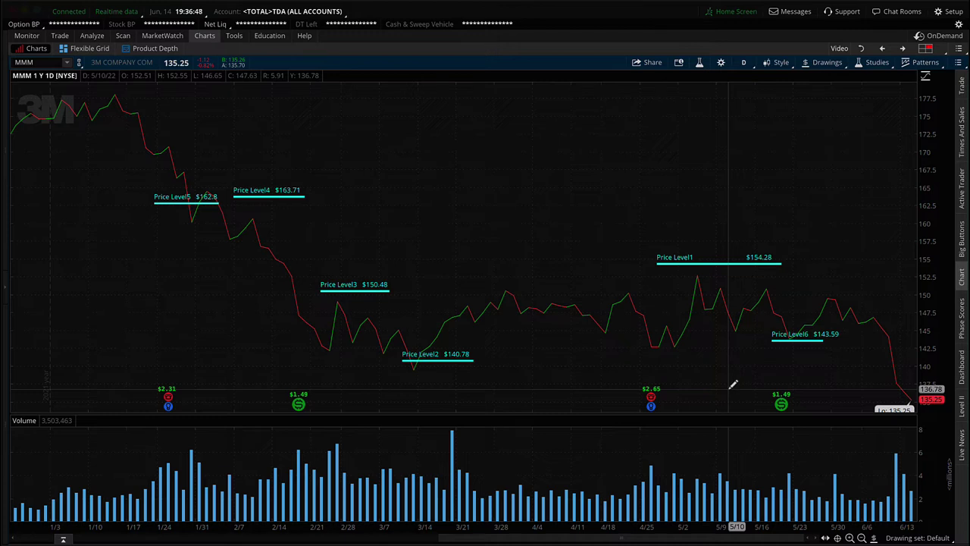
pyautogui.moveTo(782, 399)
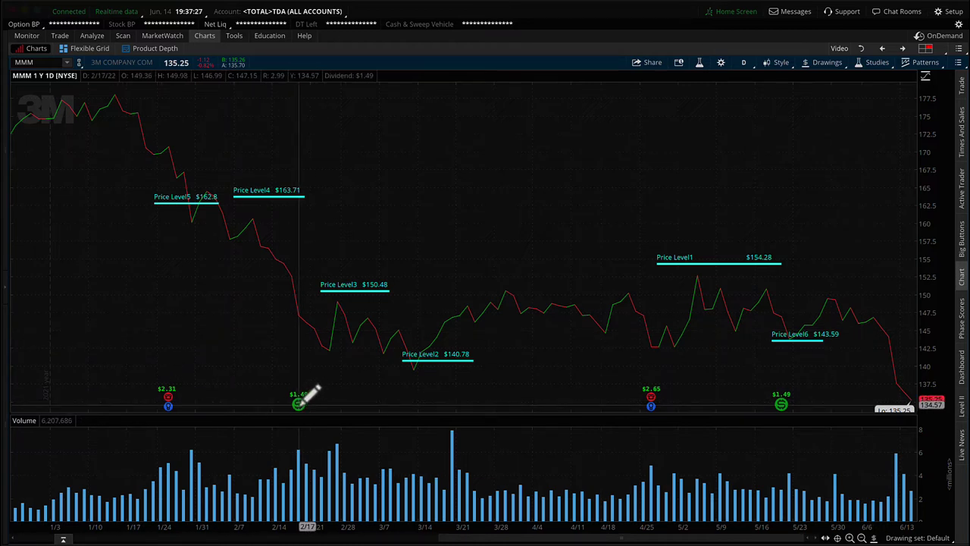
pyautogui.moveTo(300, 402)
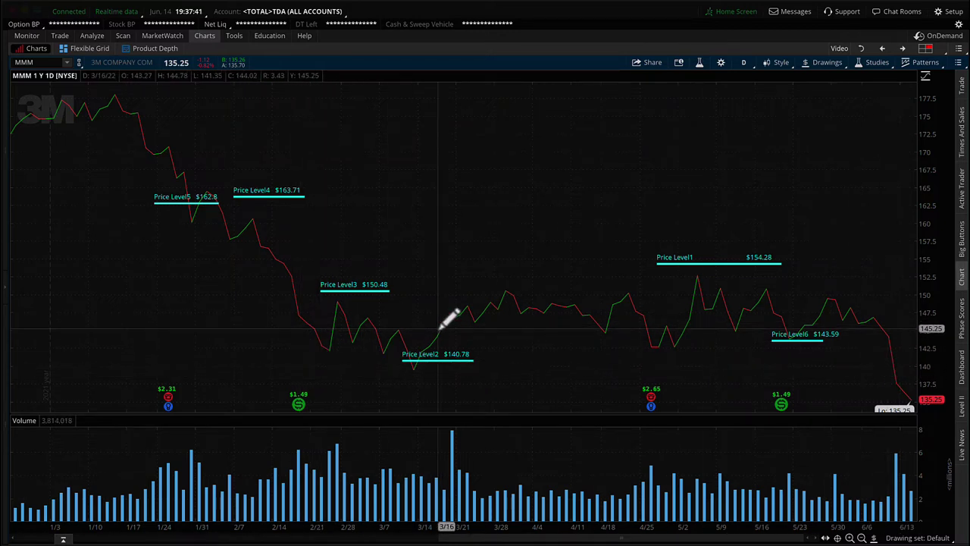
# Step: Set the equities dividend adjustment back to None and apply it to the chart
pyautogui.click(721, 62)
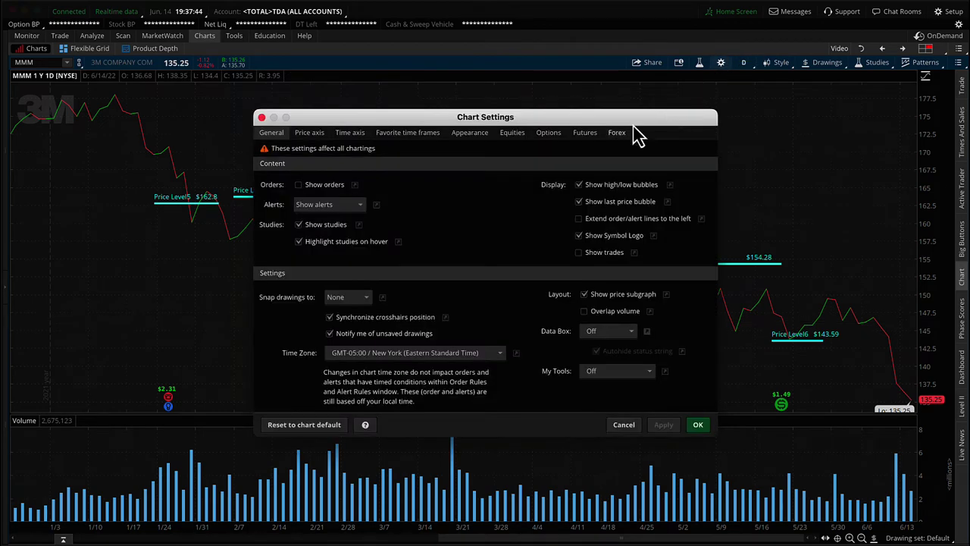
pyautogui.click(512, 133)
pyautogui.click(389, 208)
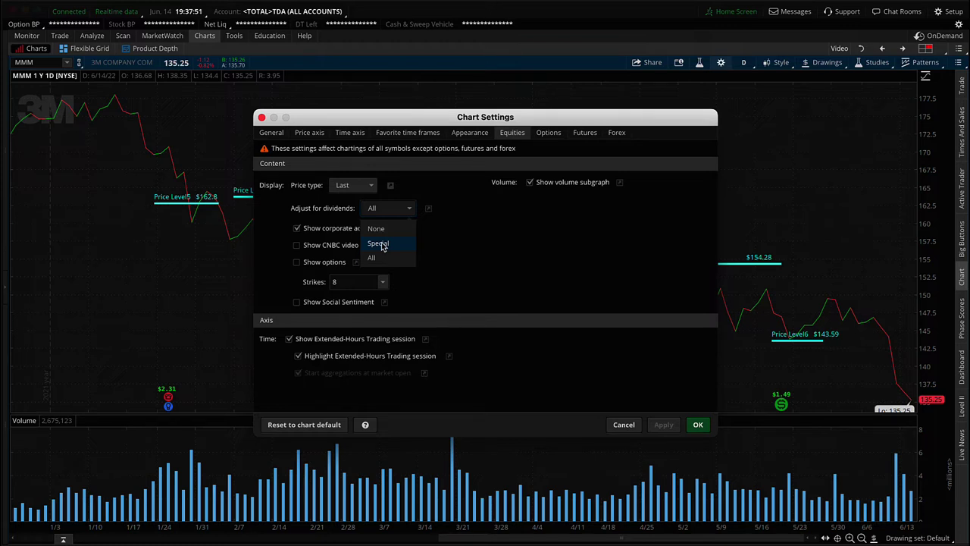
pyautogui.click(379, 229)
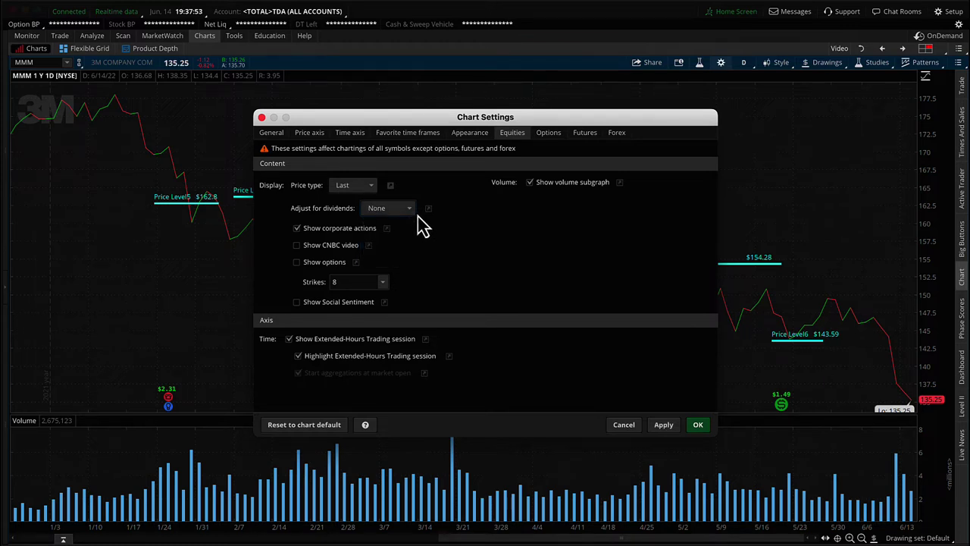
pyautogui.click(665, 426)
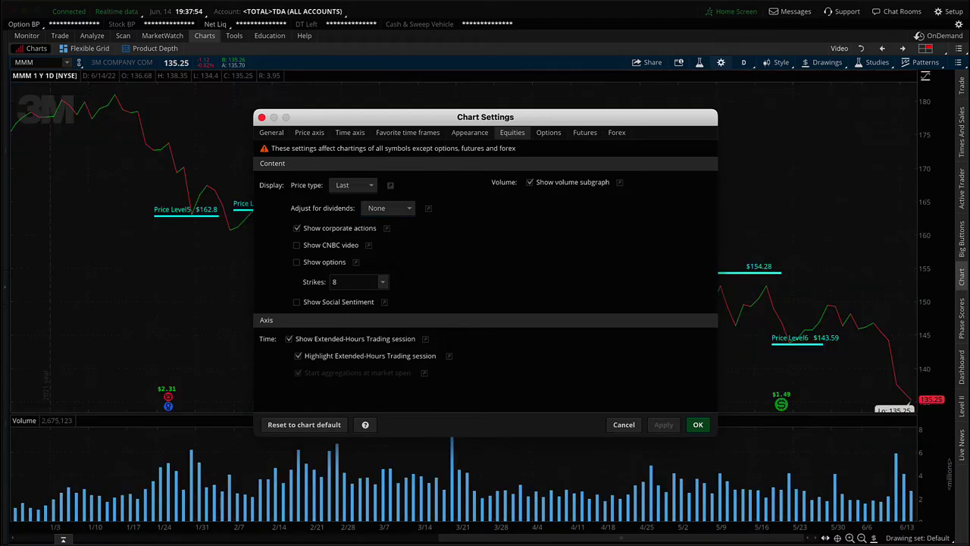
pyautogui.click(698, 425)
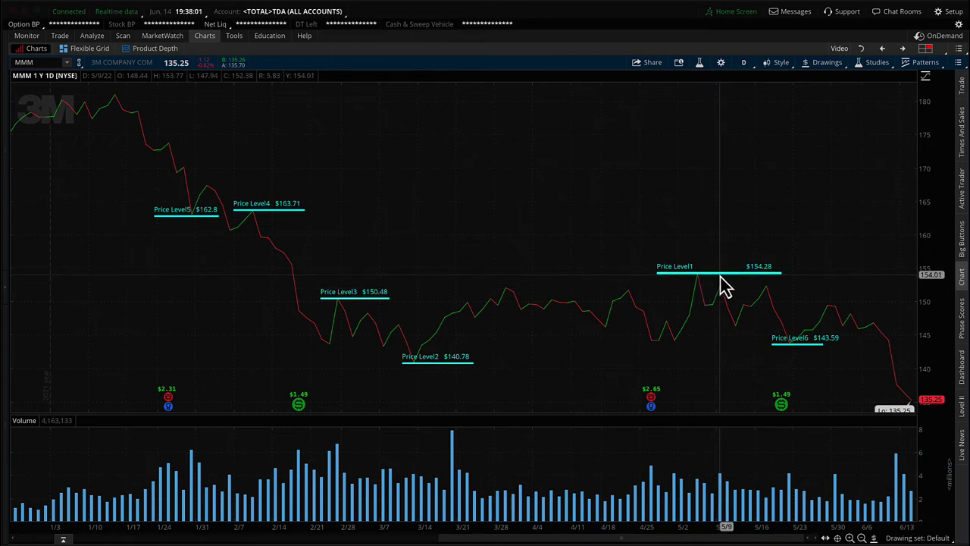
# Step: Hide corporate actions on the chart in the equities settings and apply the change
pyautogui.click(721, 62)
pyautogui.click(513, 132)
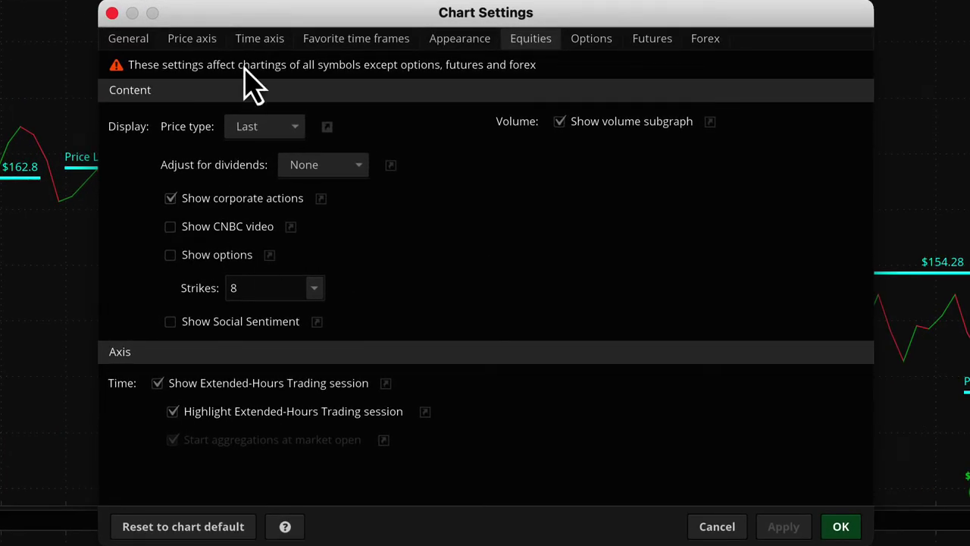
pyautogui.click(169, 199)
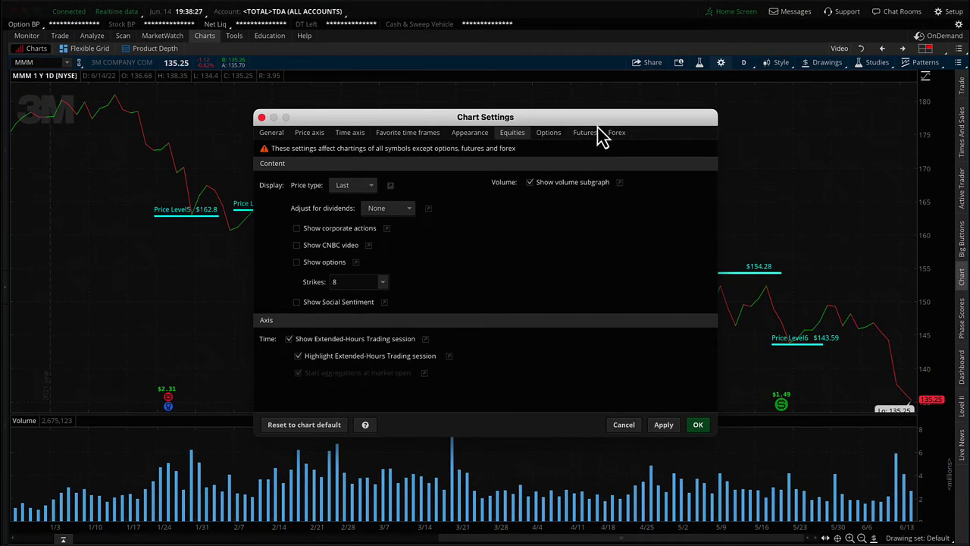
pyautogui.moveTo(601, 136); pyautogui.dragTo(600, 51)
pyautogui.click(666, 345)
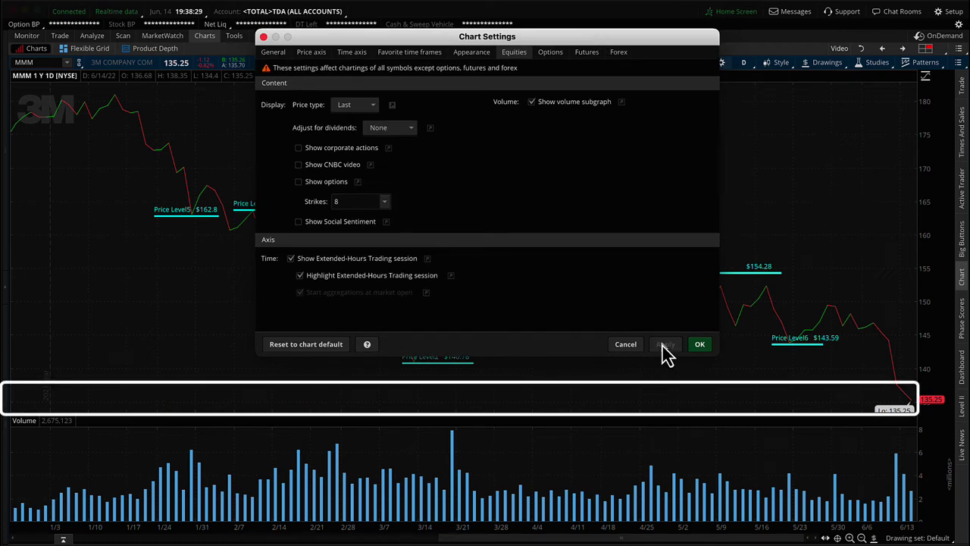
# Step: Show corporate actions again and enable CNBC video markers for equities, applying both settings to the chart
pyautogui.click(298, 148)
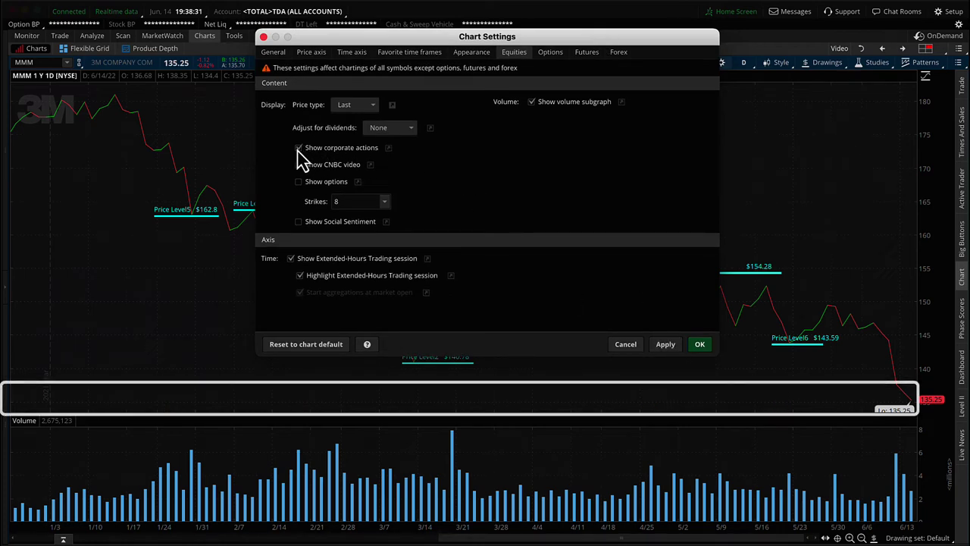
pyautogui.click(663, 345)
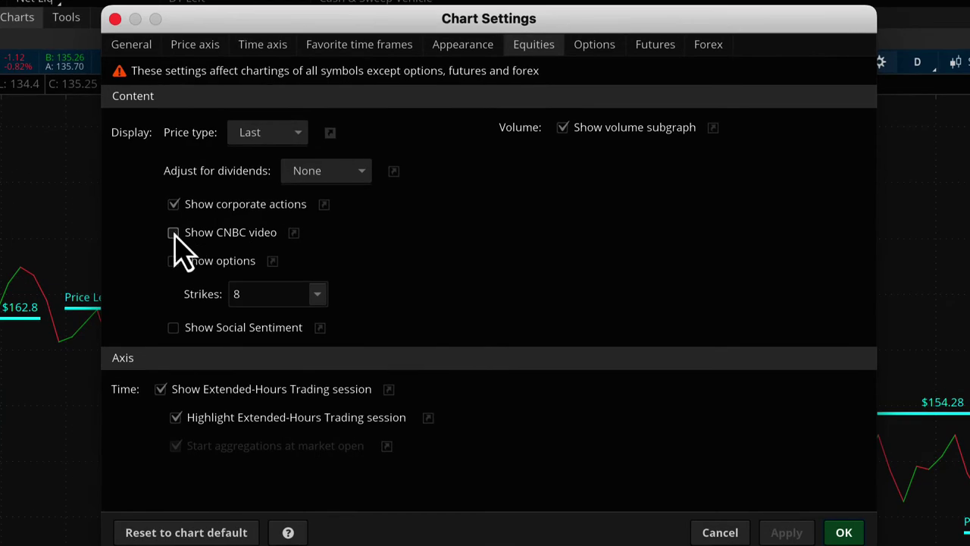
pyautogui.click(292, 169)
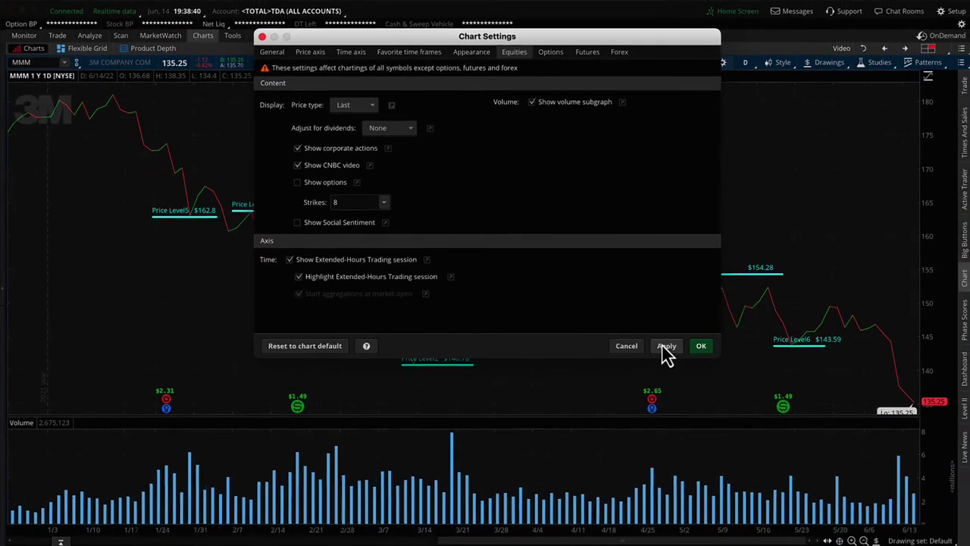
pyautogui.click(741, 462)
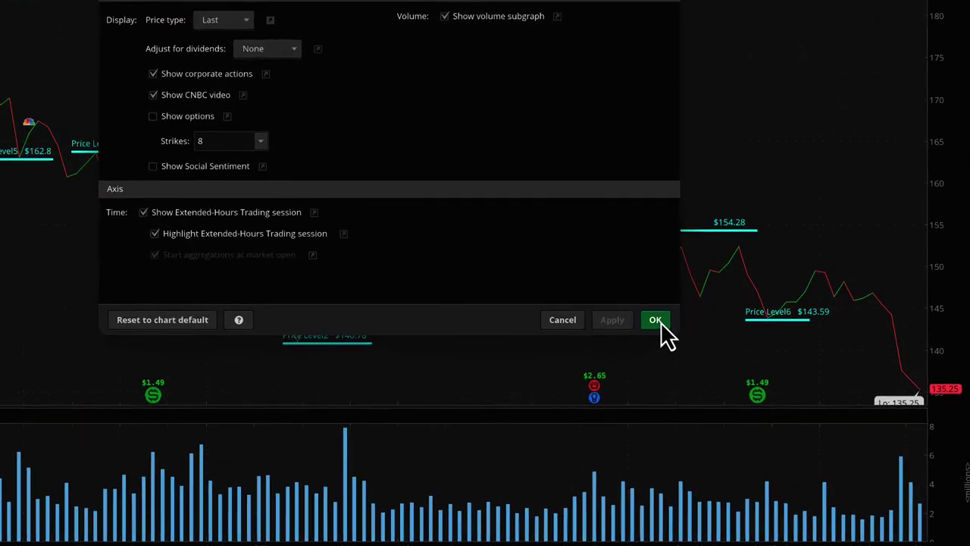
pyautogui.click(790, 462)
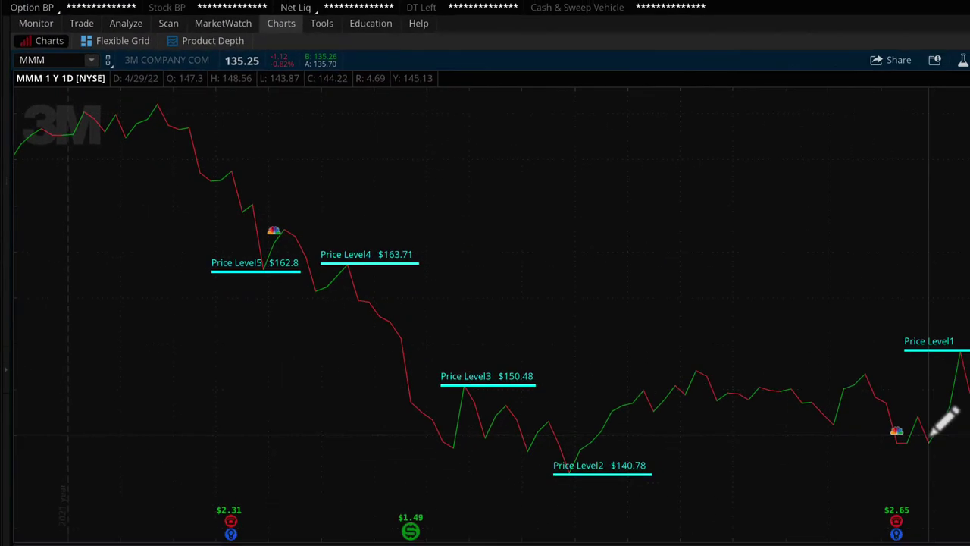
# Step: Open the CNBC video clips from the 4/26/22 video marker on the 3M chart, view the list and close it
pyautogui.moveTo(899, 431)
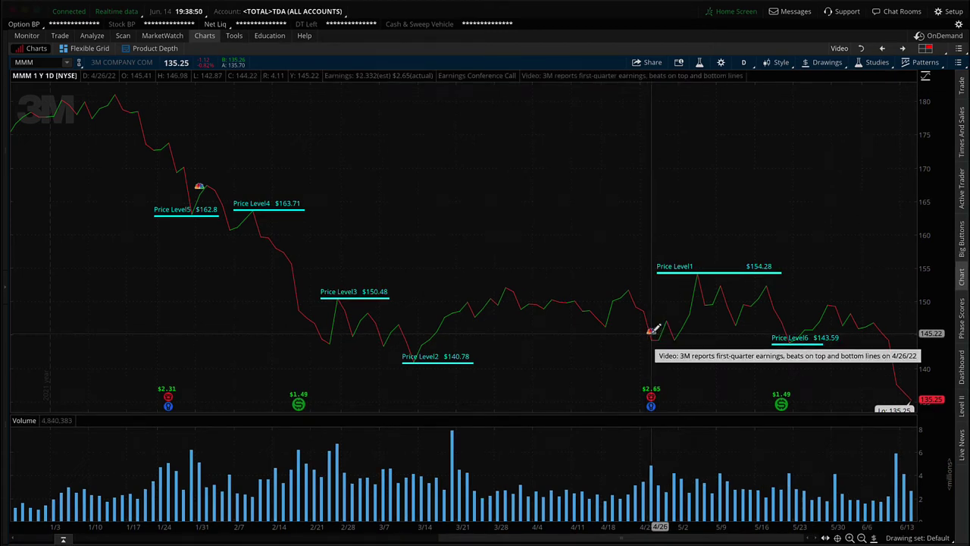
pyautogui.rightClick(655, 329)
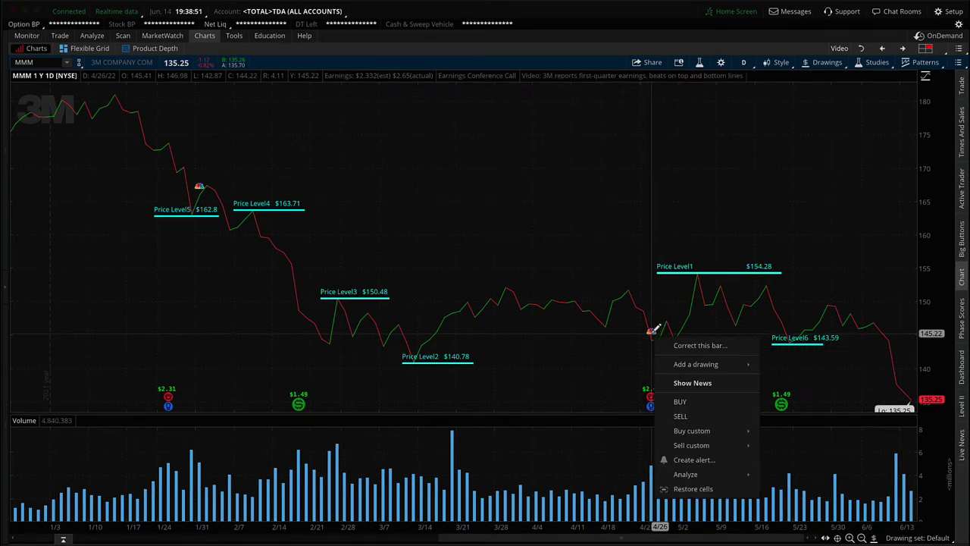
pyautogui.click(690, 380)
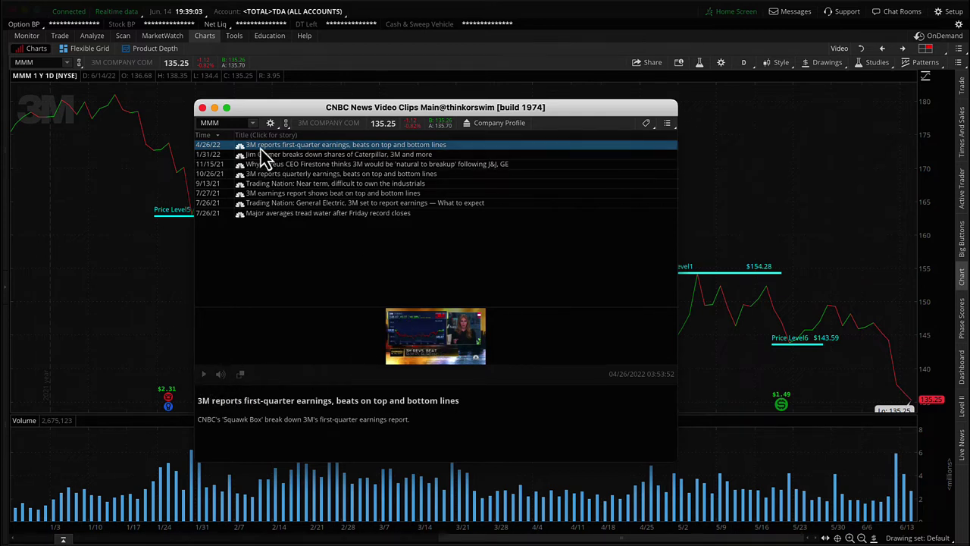
pyautogui.click(202, 108)
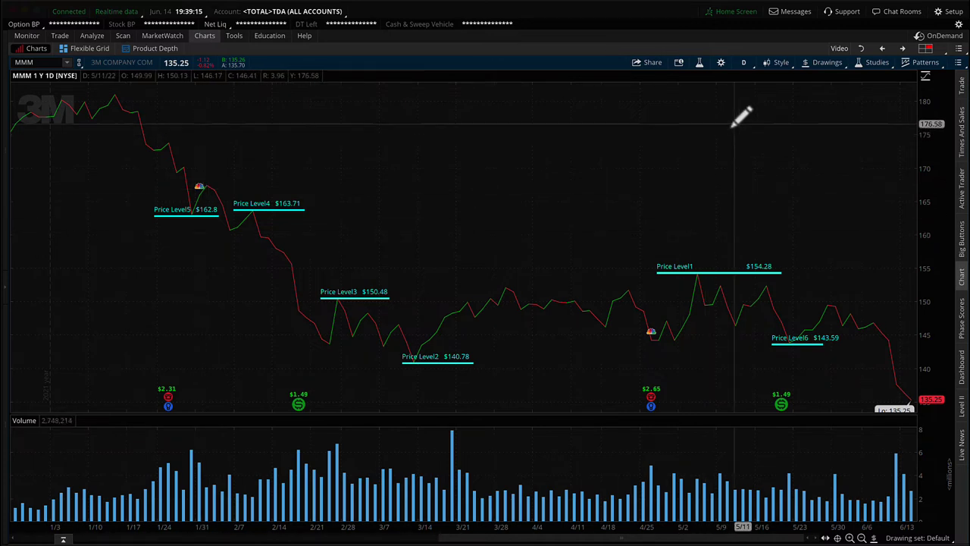
# Step: Turn off CNBC video markers in the equities chart settings and apply the change
pyautogui.click(721, 64)
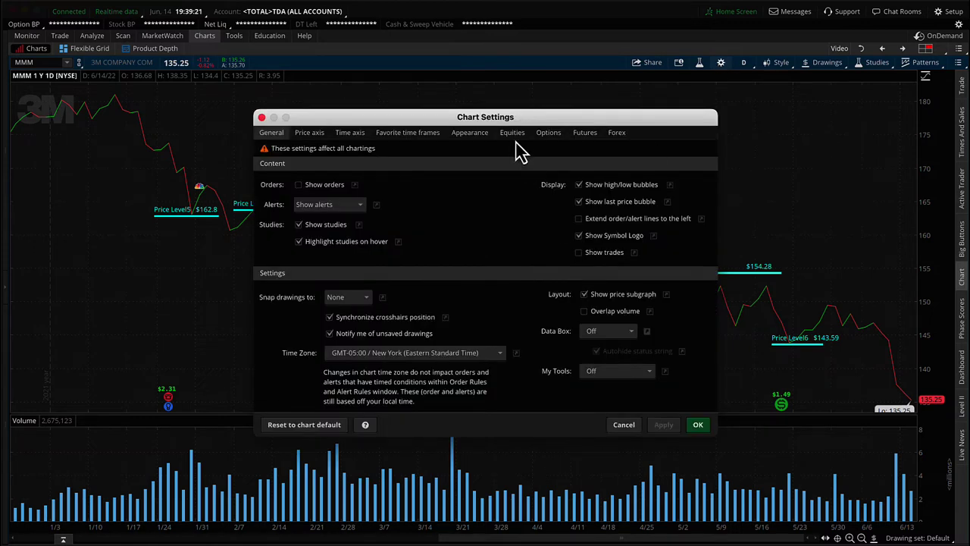
pyautogui.click(512, 135)
pyautogui.click(296, 244)
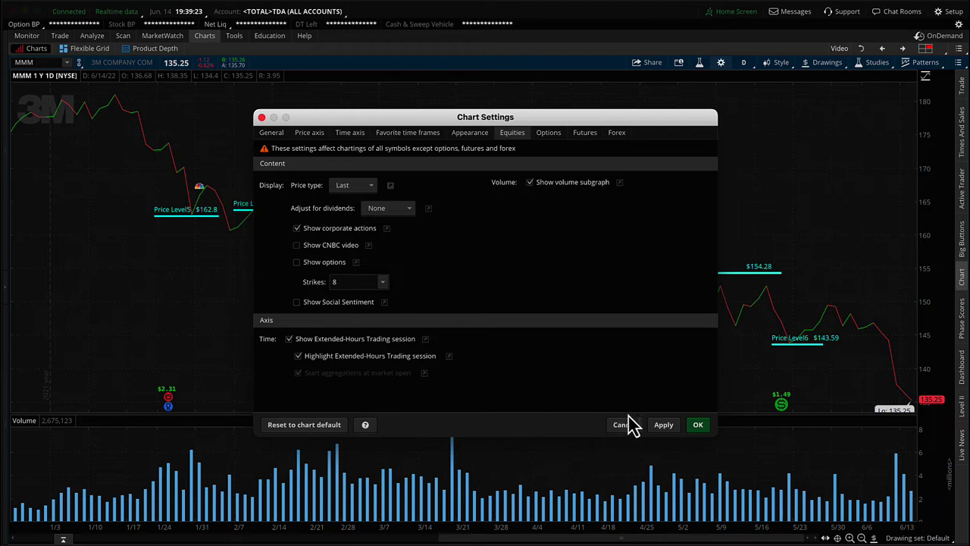
pyautogui.click(662, 426)
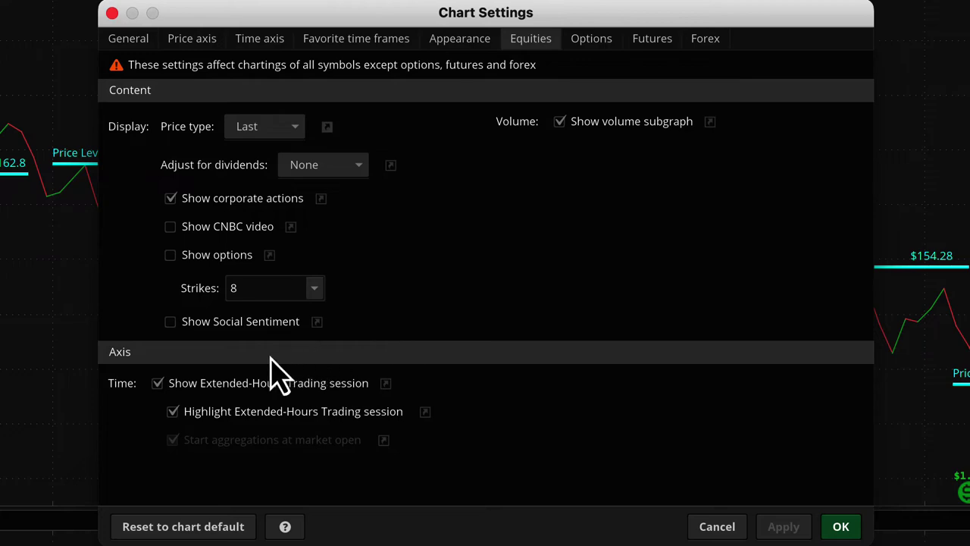
# Step: Turn on Social Sentiment in the equities settings, apply it and close the chart settings
pyautogui.click(170, 322)
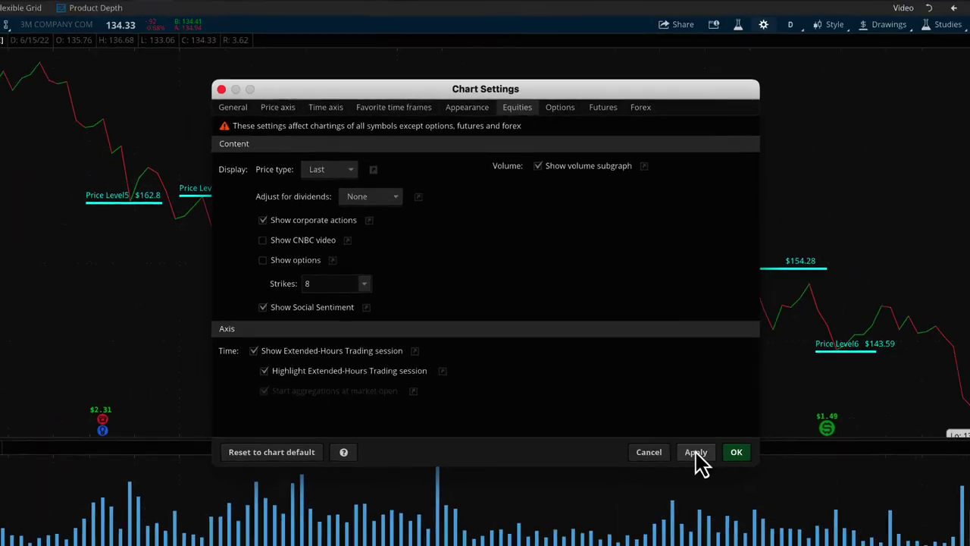
pyautogui.click(779, 523)
pyautogui.click(835, 523)
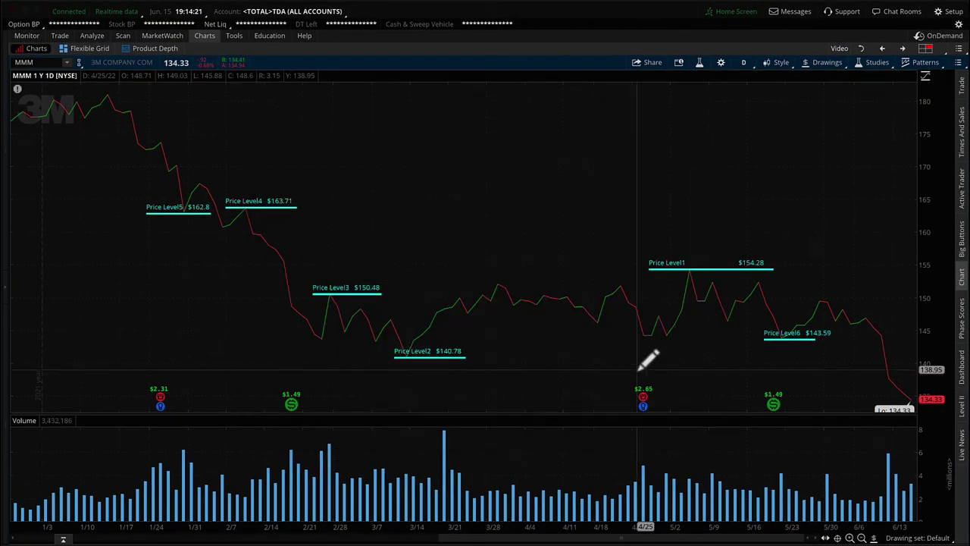
# Step: Load the AAPL symbol in the chart and enlarge its Social Sentiment subgraph to about half the chart height
pyautogui.click(41, 63)
pyautogui.write('AA')
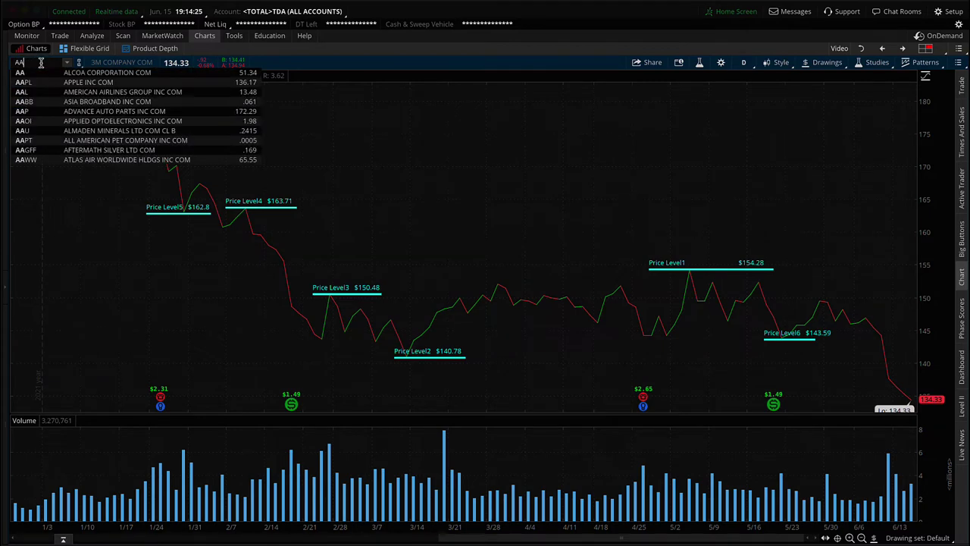
pyautogui.write('PL')
pyautogui.press('Return')
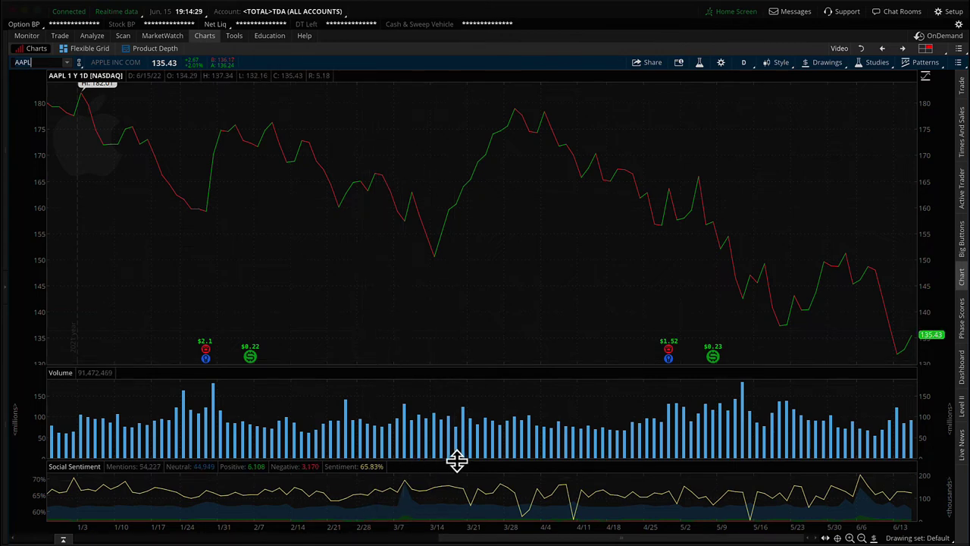
pyautogui.moveTo(456, 459); pyautogui.dragTo(459, 334)
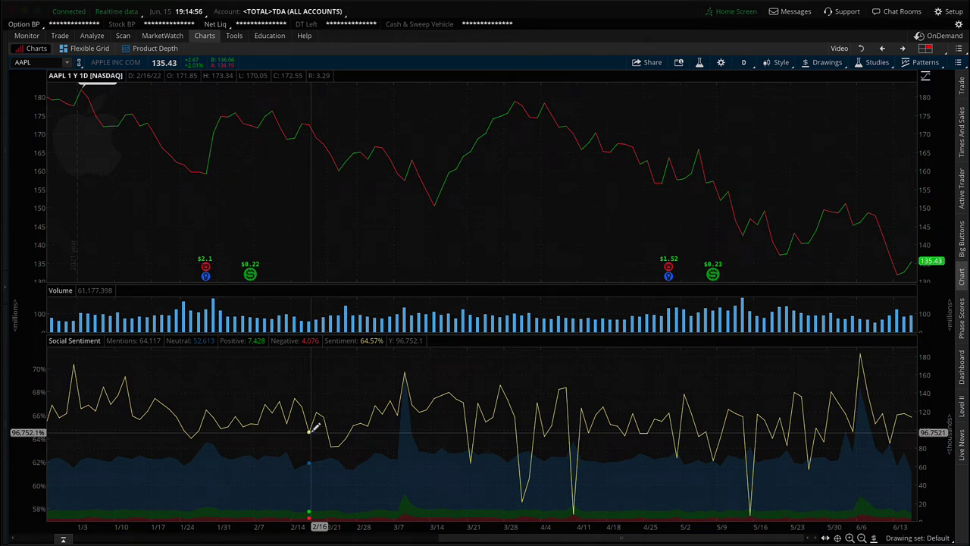
# Step: Switch to the four-chart grid with AAPL, MMM, IBM and WMT, and maximize the MMM chart cell
pyautogui.click(928, 49)
pyautogui.click(905, 220)
pyautogui.click(958, 62)
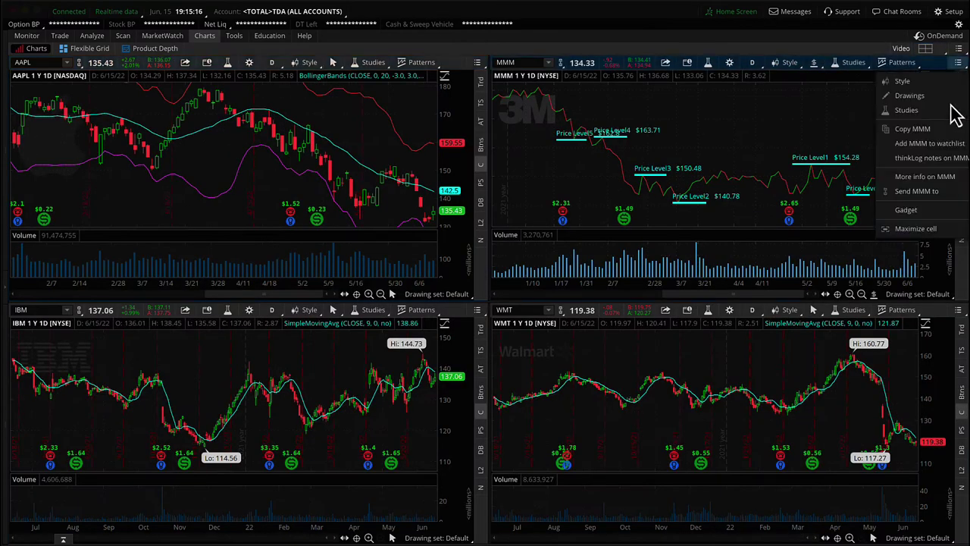
pyautogui.click(916, 228)
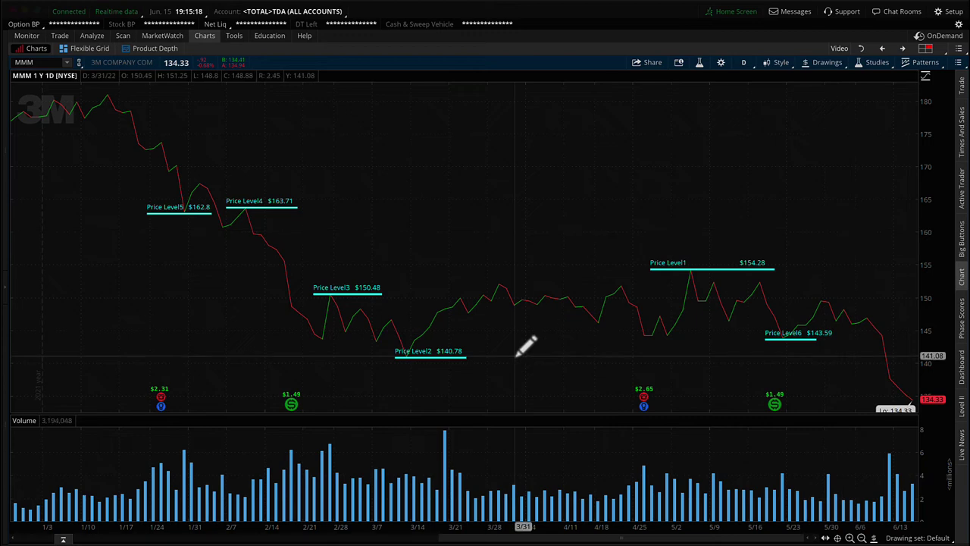
# Step: Hide the volume subgraph in the equities chart settings and apply the change
pyautogui.click(721, 64)
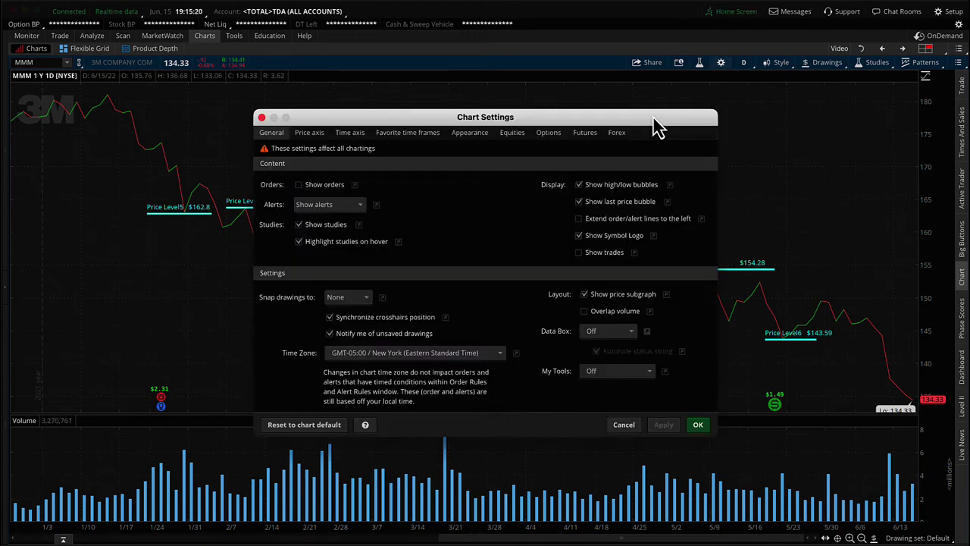
pyautogui.click(511, 135)
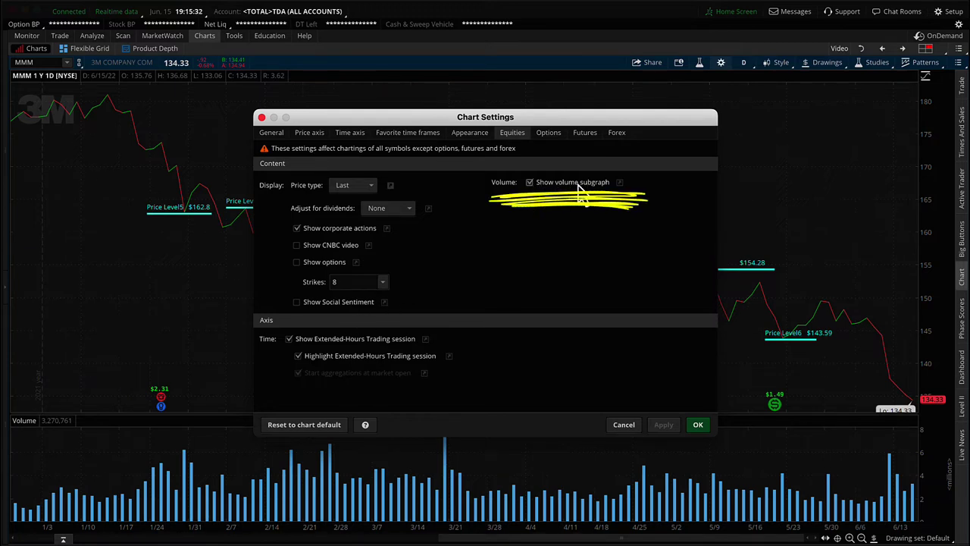
pyautogui.click(529, 182)
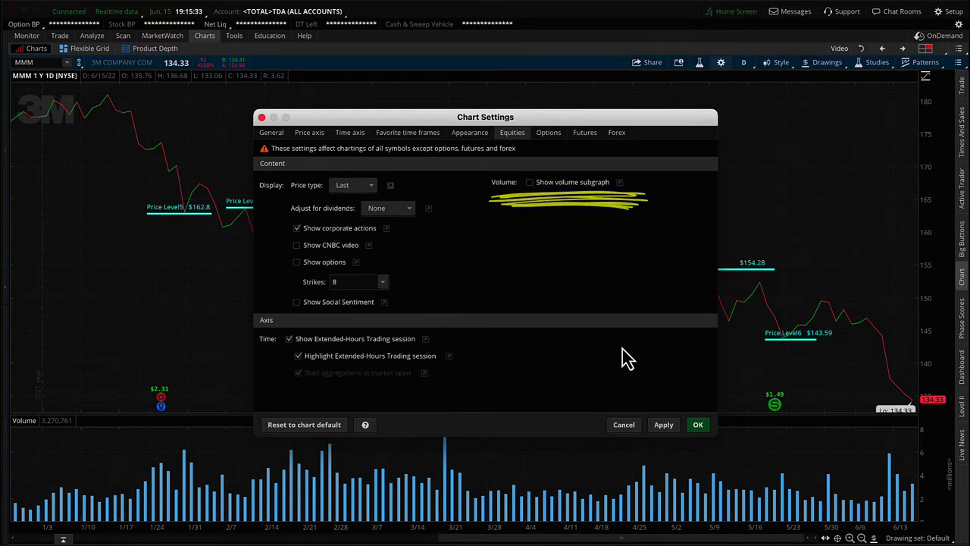
pyautogui.click(660, 425)
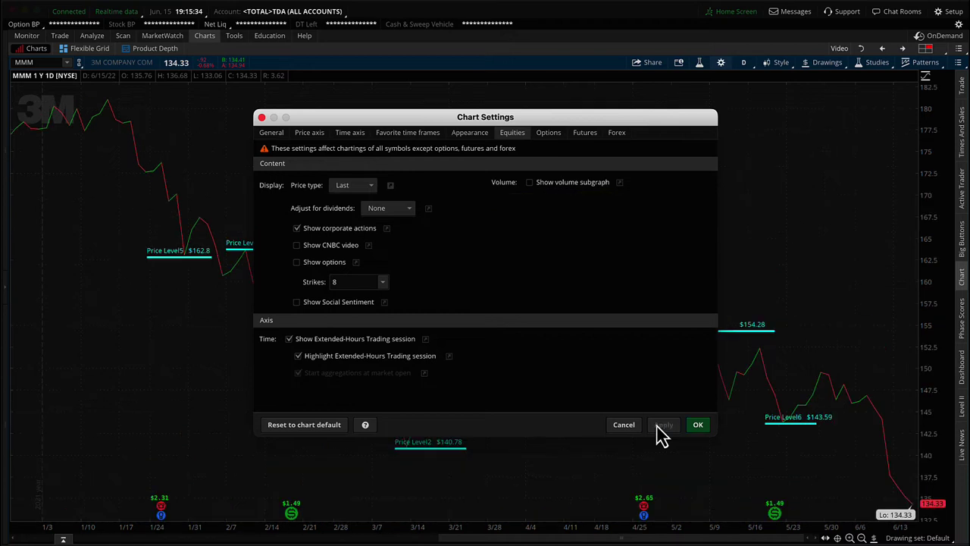
# Step: Show the equities volume subgraph again and enable Overlap volume in the general chart settings, applying both changes
pyautogui.click(530, 183)
pyautogui.click(664, 427)
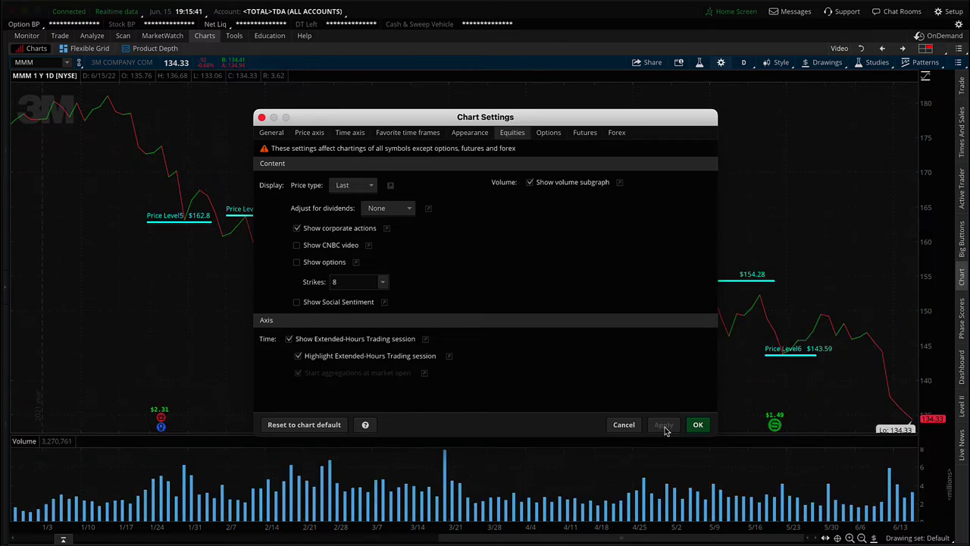
pyautogui.click(270, 134)
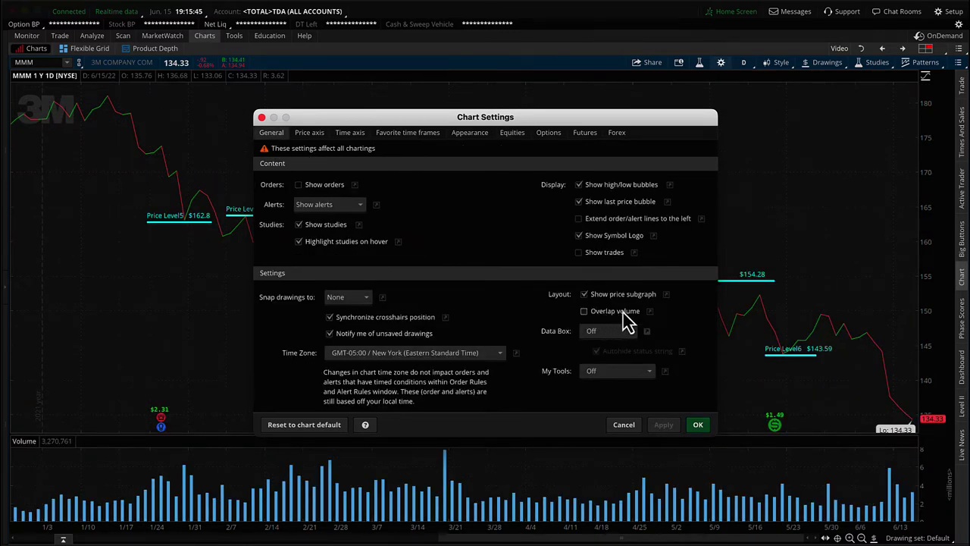
pyautogui.click(584, 311)
pyautogui.click(663, 425)
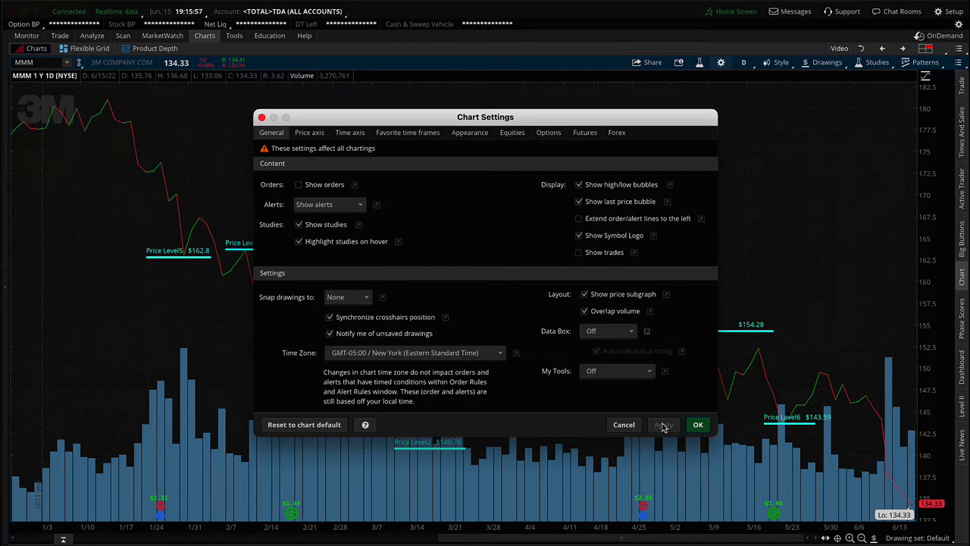
# Step: Set the volume bars to Color as symbol ticks in the chart appearance settings and apply the change
pyautogui.click(469, 134)
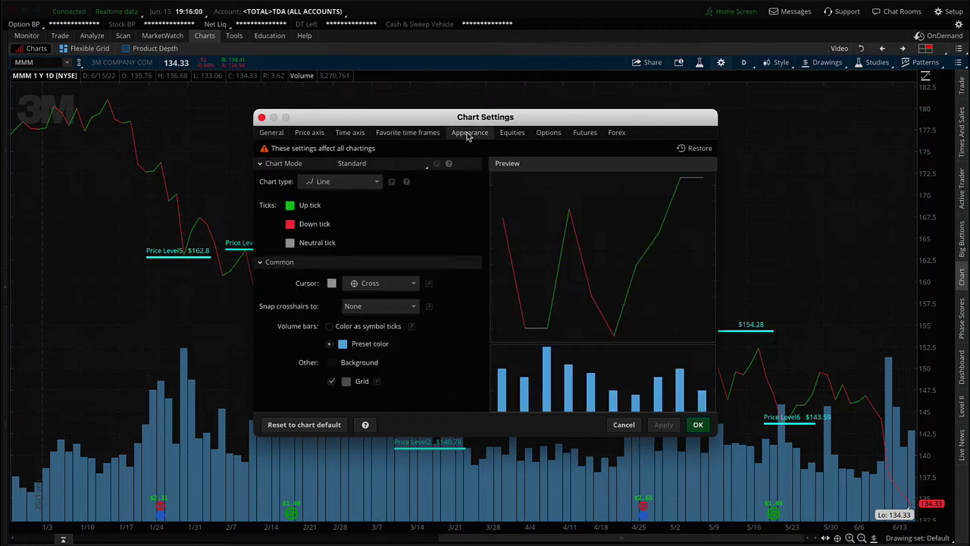
pyautogui.click(328, 326)
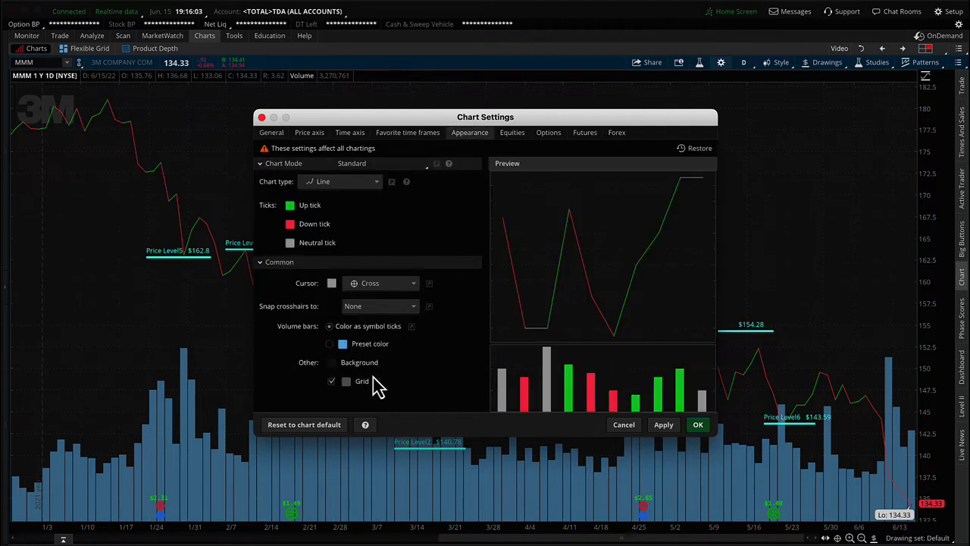
pyautogui.click(663, 426)
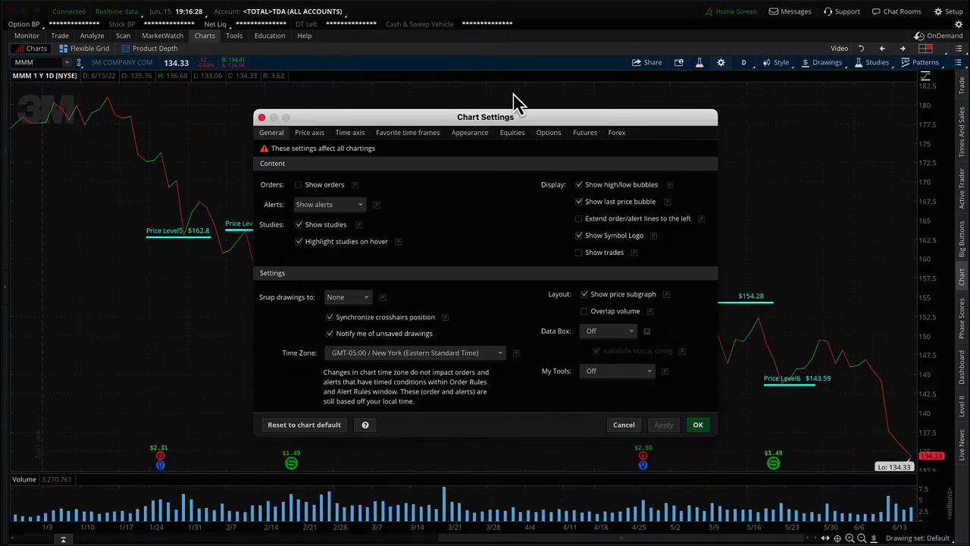
# Step: In the equities settings, turn off the Extended-Hours Trading session and Start aggregations at market open
pyautogui.click(515, 134)
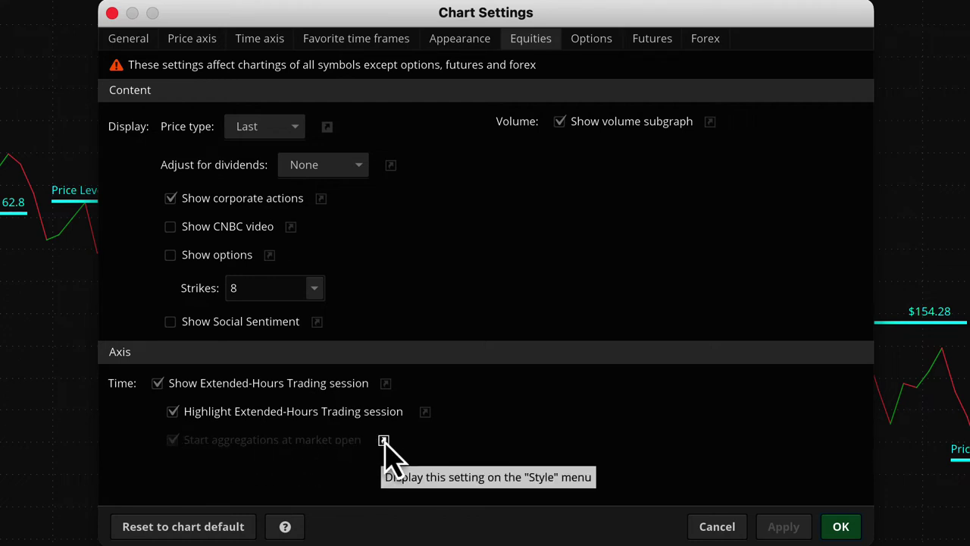
pyautogui.click(157, 384)
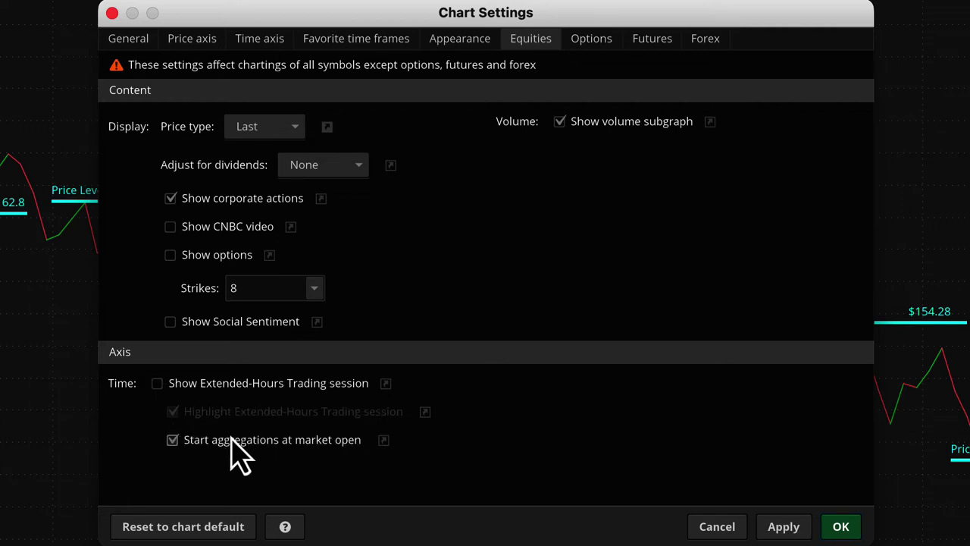
pyautogui.moveTo(259, 453)
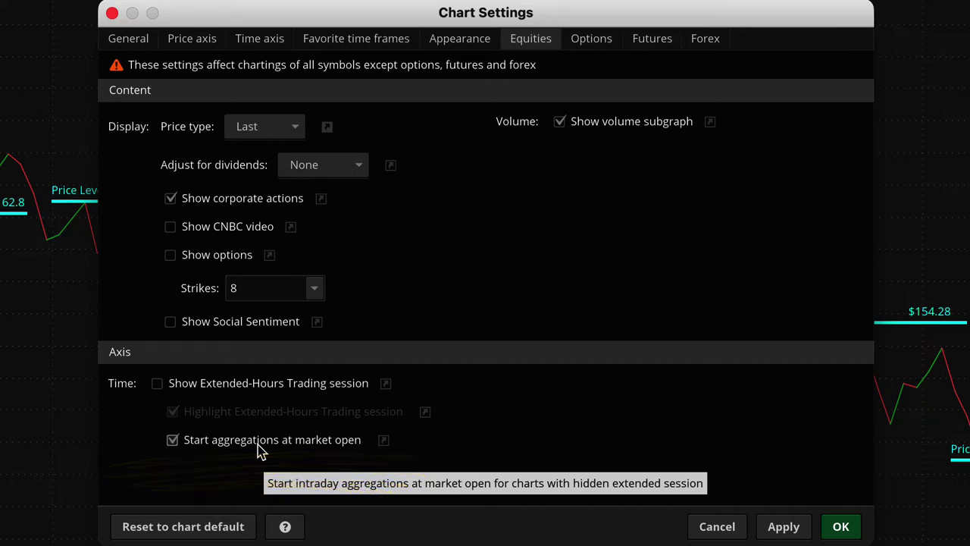
pyautogui.click(172, 441)
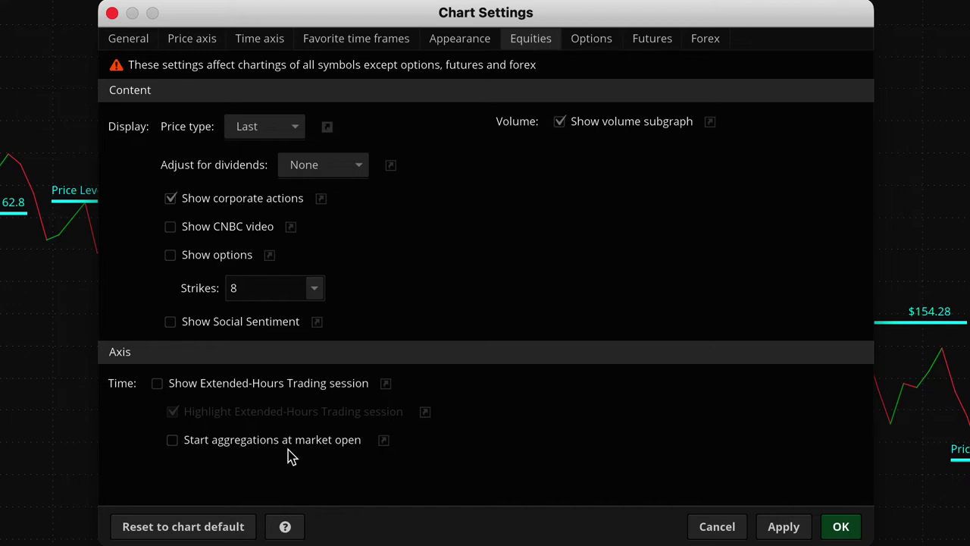
# Step: Toggle the equities Extended-Hours Trading session on and off, and try Start aggregations at market open on and off
pyautogui.click(157, 383)
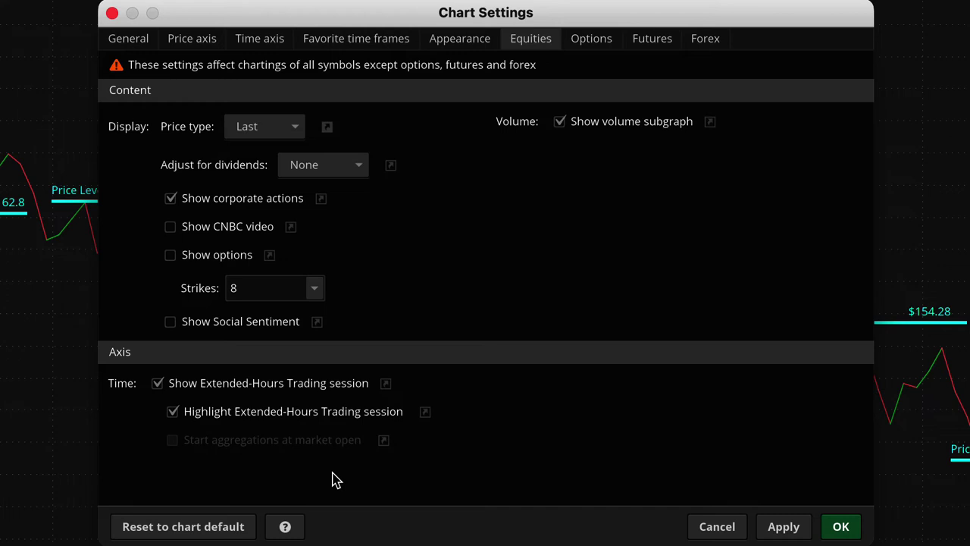
pyautogui.click(157, 383)
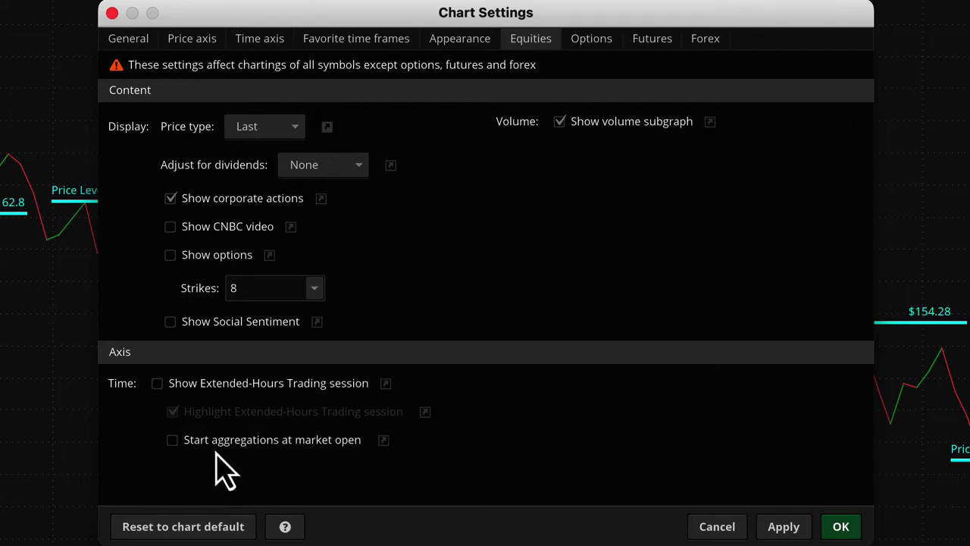
pyautogui.click(172, 441)
pyautogui.click(172, 440)
pyautogui.click(172, 441)
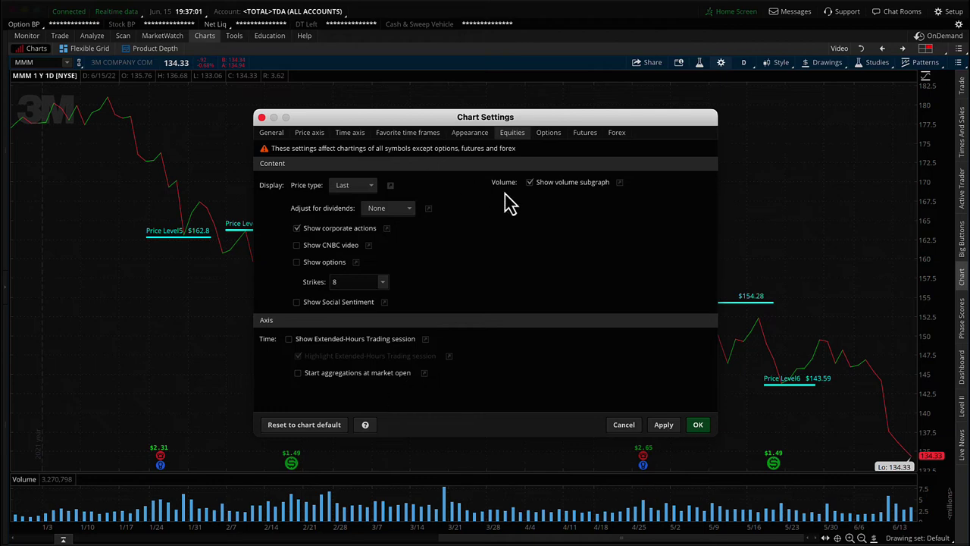
# Step: Examine the price type choices in the chart settings for option symbols, and cancel the settings without saving
pyautogui.click(548, 135)
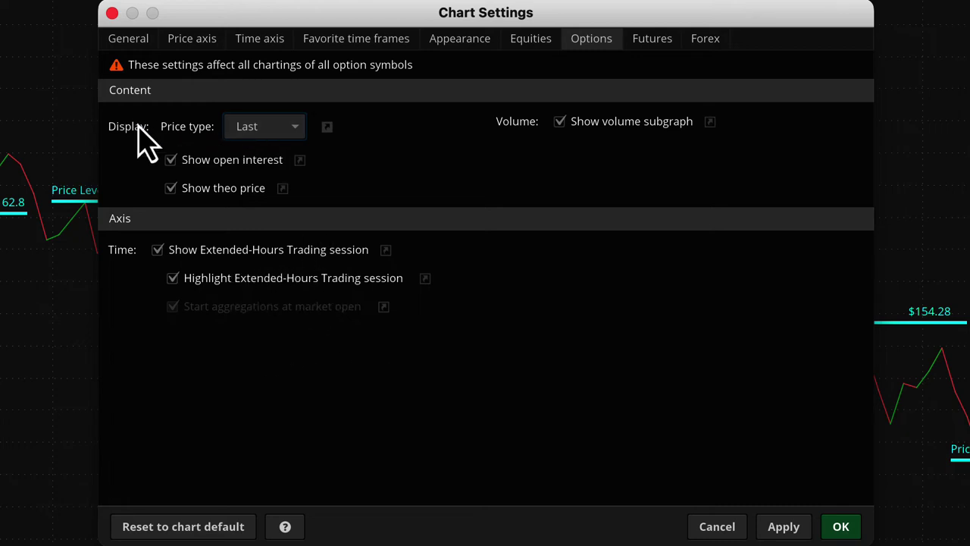
pyautogui.click(291, 129)
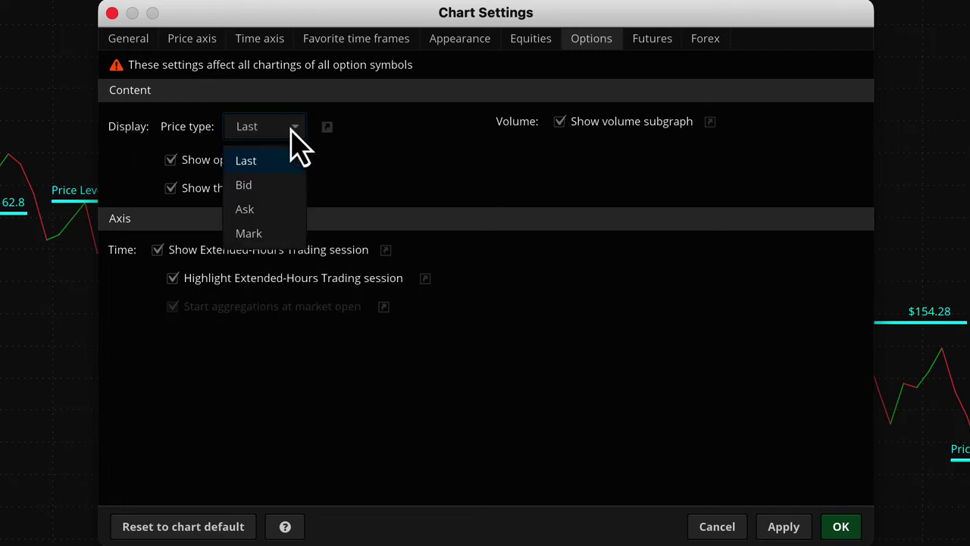
pyautogui.click(320, 221)
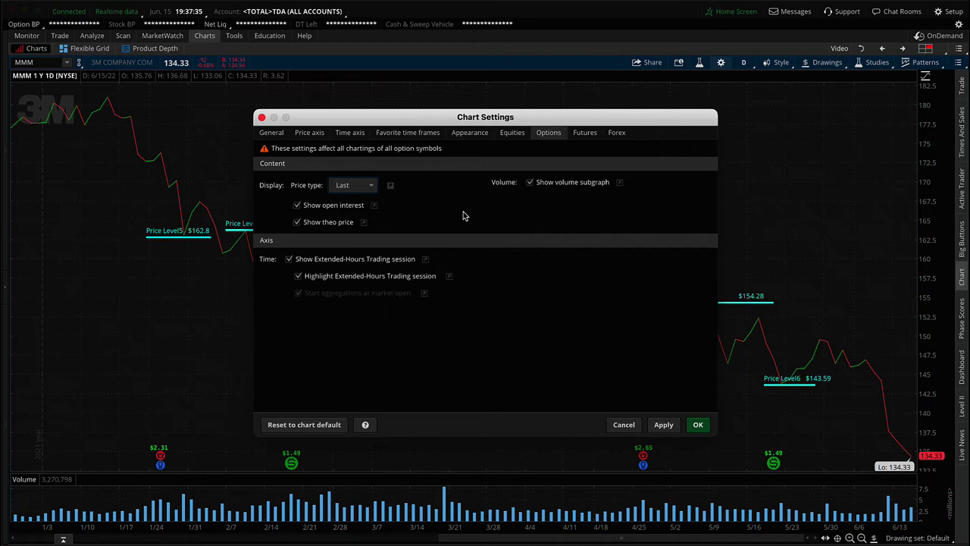
pyautogui.click(631, 426)
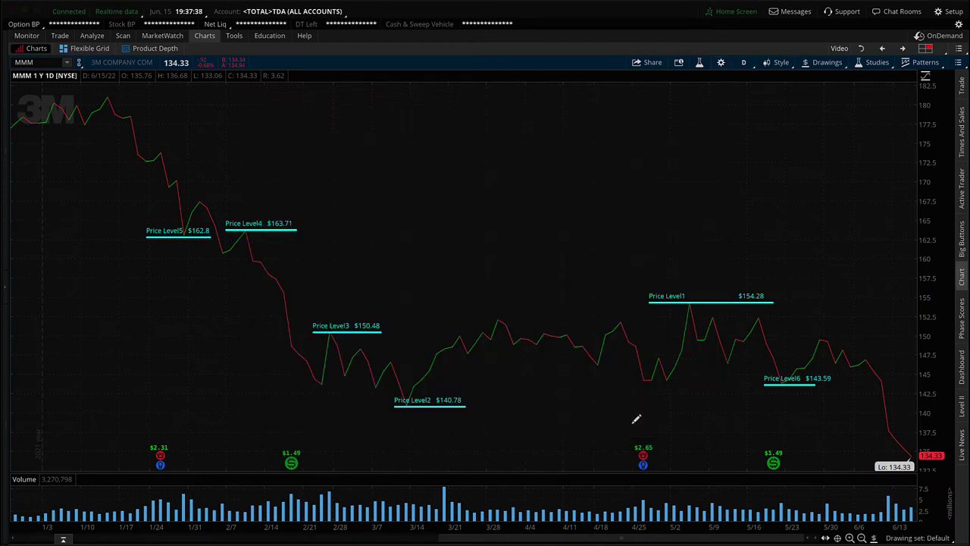
# Step: Expand the 15 JUL 22 expiration in the AAPL option chain and copy the 135-strike call symbol .AAPL220715C135
pyautogui.click(61, 38)
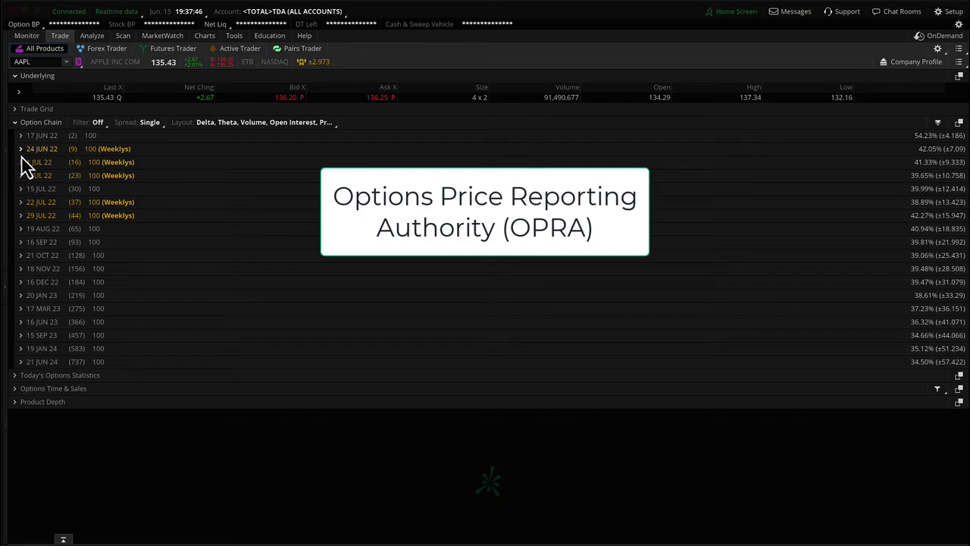
pyautogui.click(20, 188)
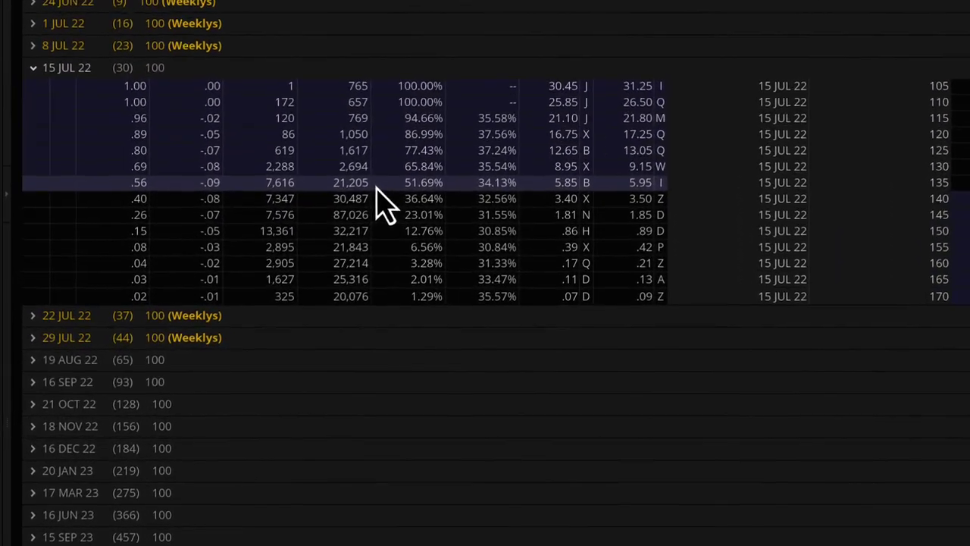
pyautogui.click(227, 282)
pyautogui.rightClick(379, 189)
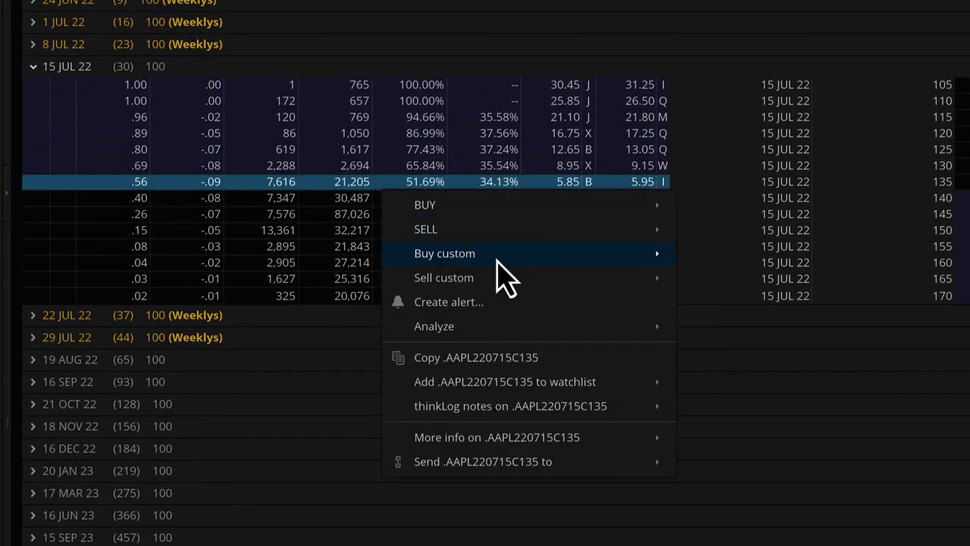
pyautogui.moveTo(497, 261)
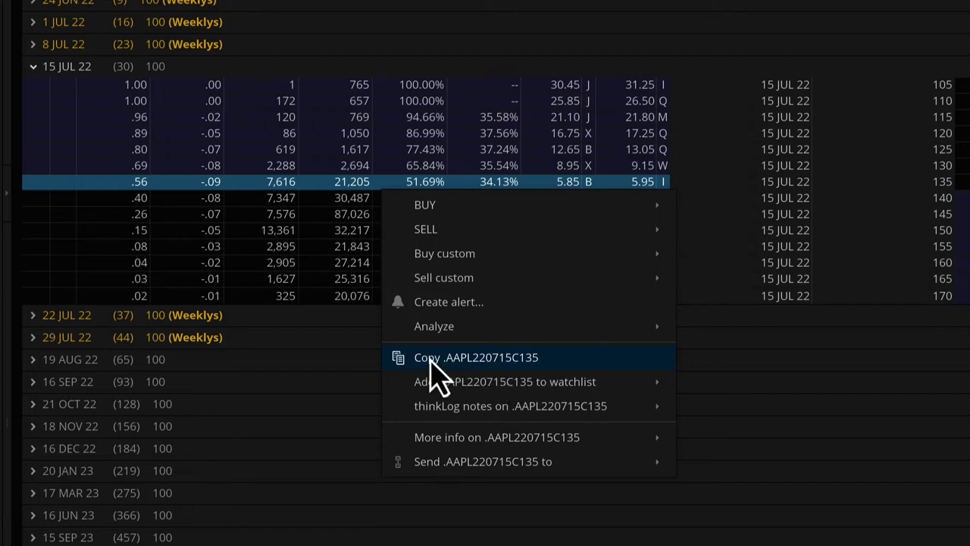
pyautogui.click(490, 365)
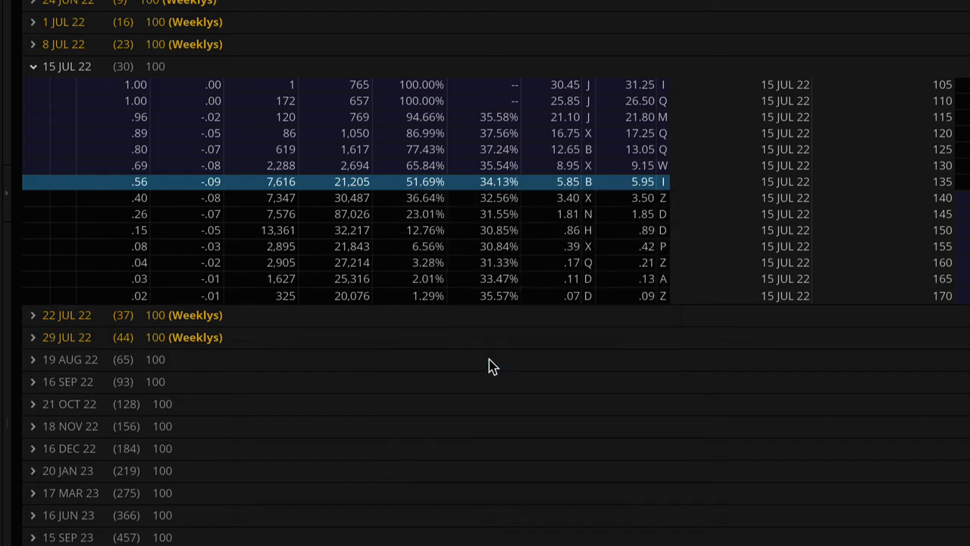
# Step: Chart the copied option symbol .AAPL220715C135 and enlarge the volume subgraph below the price graph
pyautogui.click(205, 35)
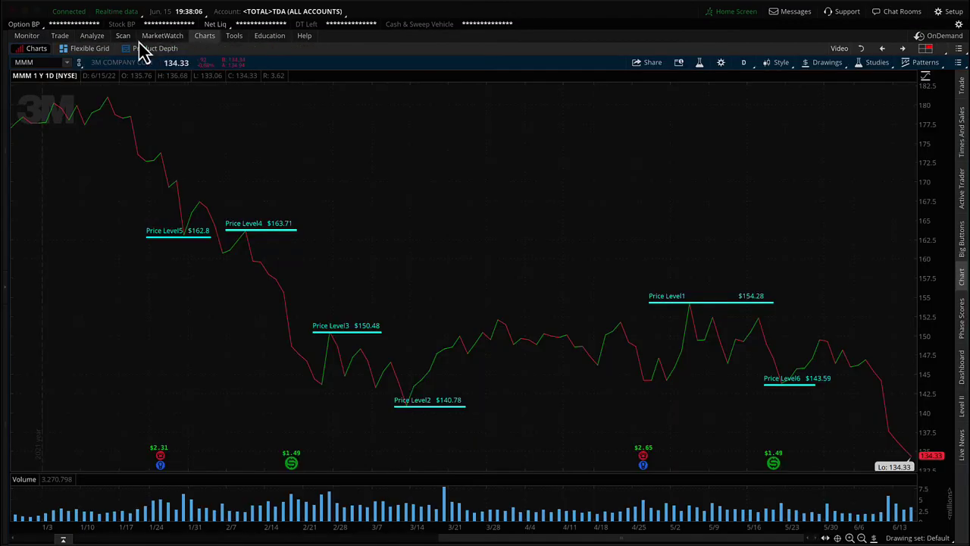
pyautogui.click(48, 62)
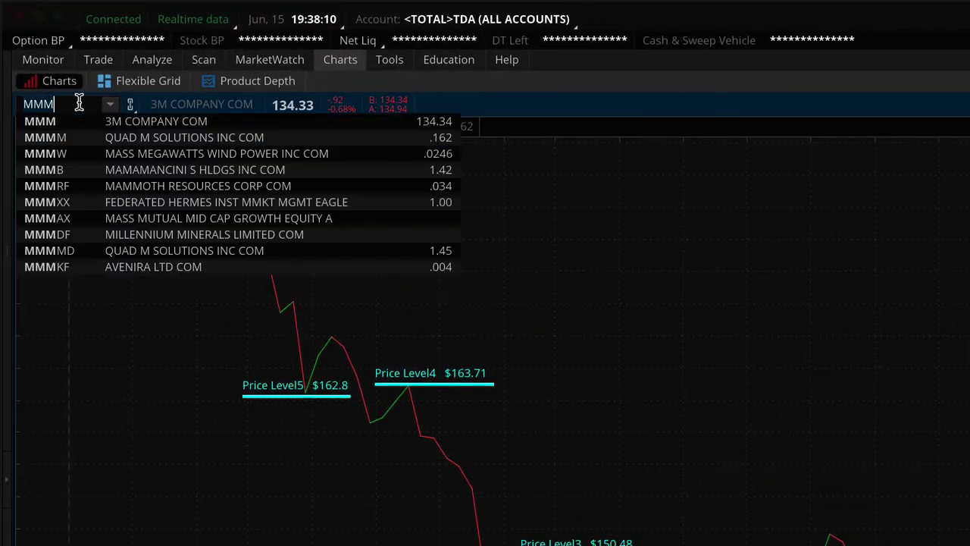
pyautogui.hotkey('ctrl', 'v')
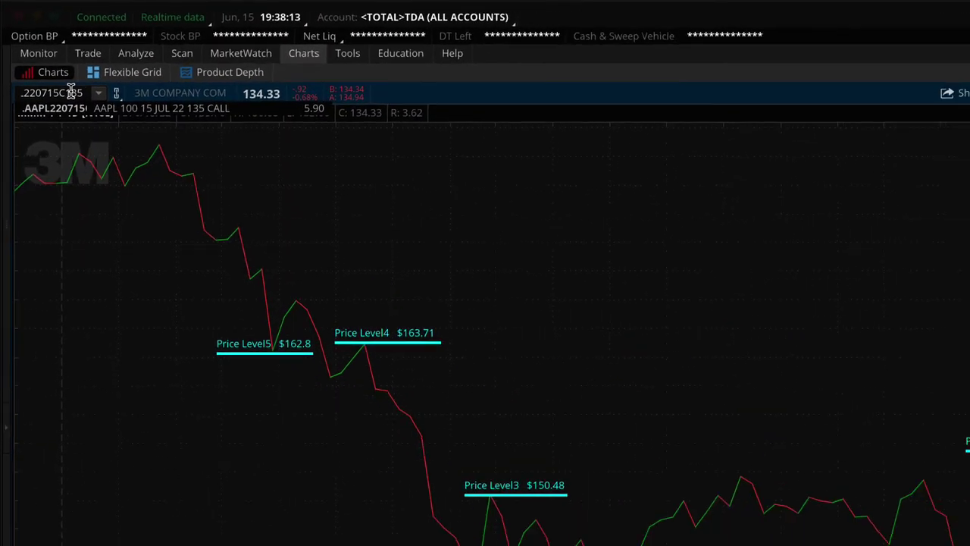
pyautogui.press('Return')
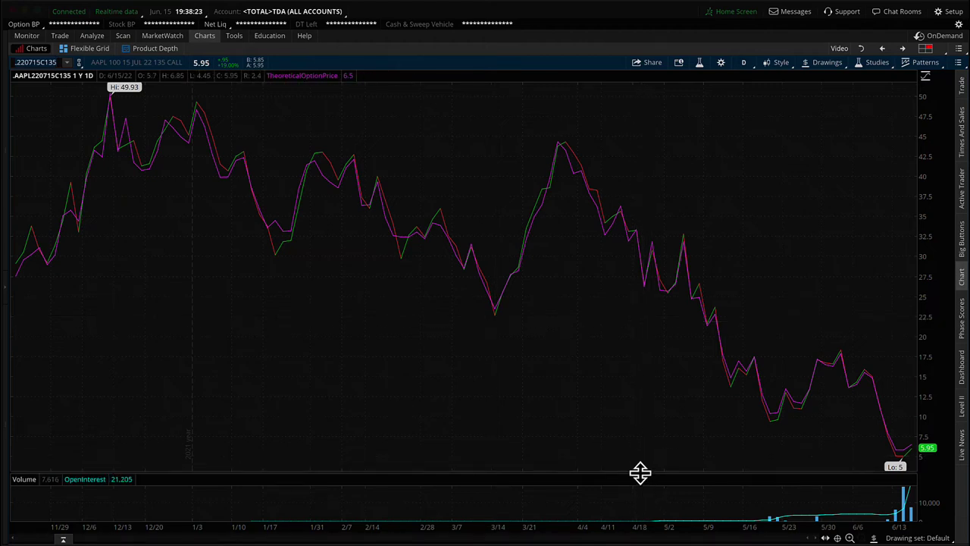
pyautogui.moveTo(640, 464); pyautogui.dragTo(637, 412)
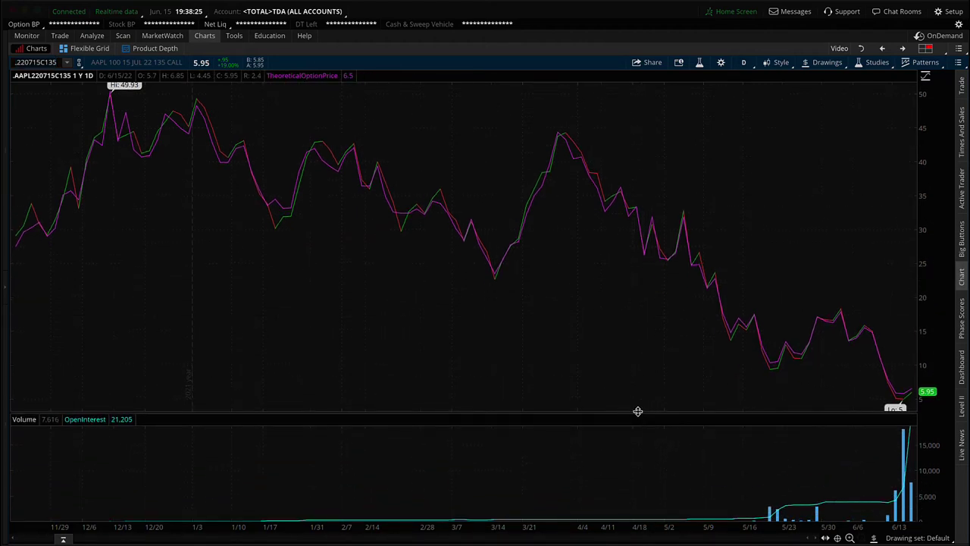
# Step: In the chart settings for options, turn off Show open interest, apply it, and turn it back on
pyautogui.click(720, 62)
pyautogui.click(544, 135)
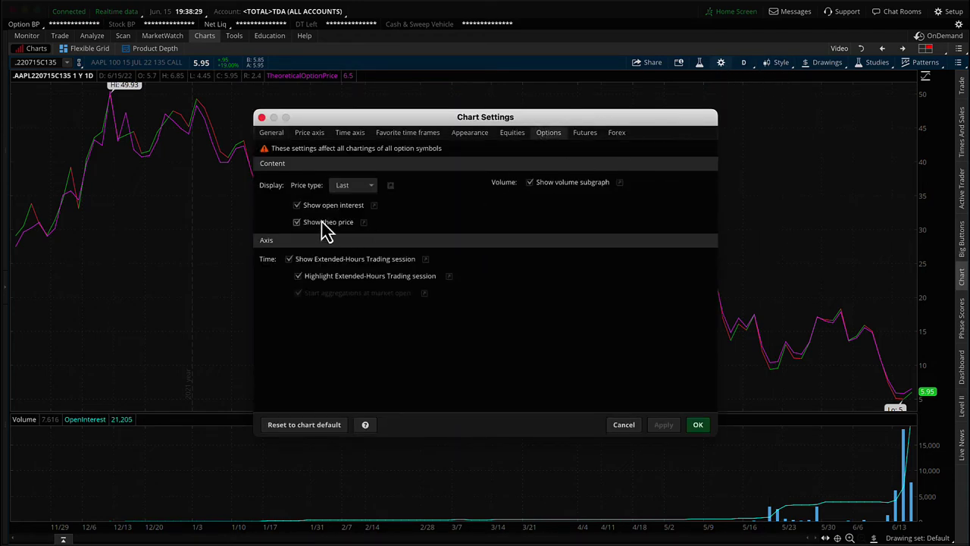
pyautogui.click(297, 206)
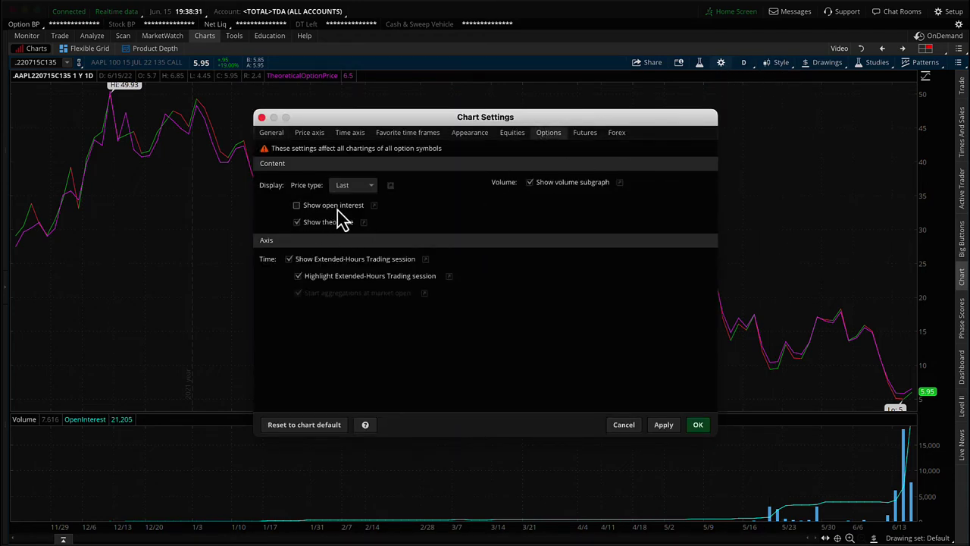
pyautogui.click(664, 427)
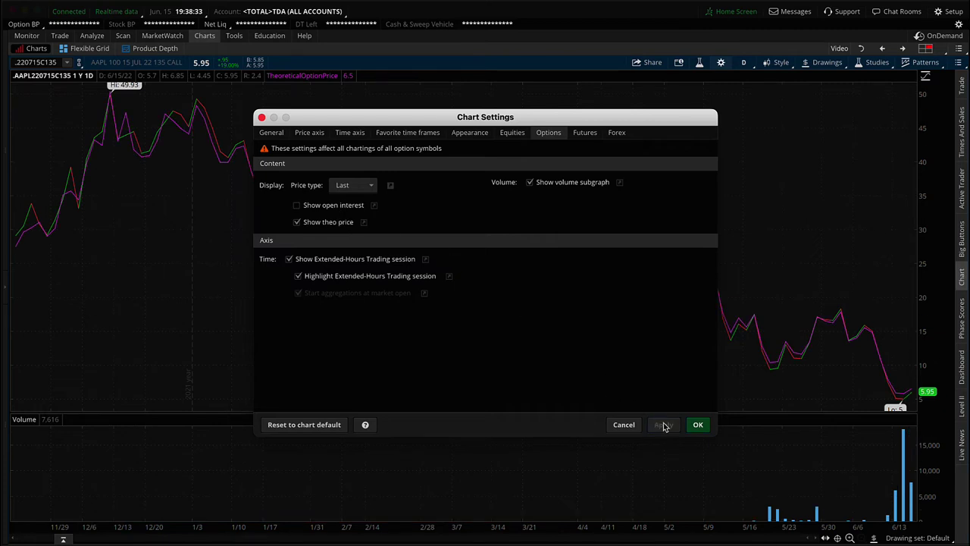
pyautogui.click(296, 206)
# Step: Turn off Show theo price, apply the change, turn the option back on, and save the settings
pyautogui.click(297, 223)
pyautogui.click(663, 426)
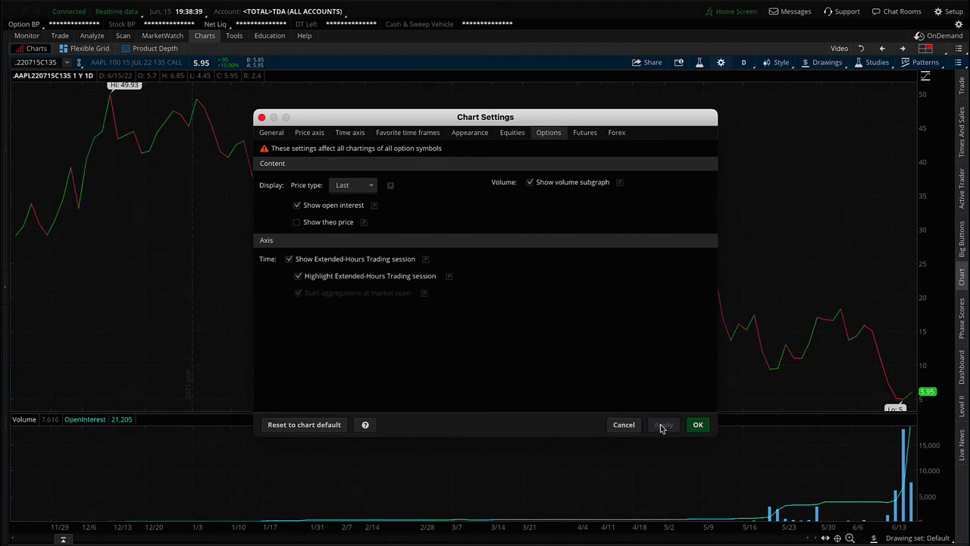
pyautogui.click(296, 222)
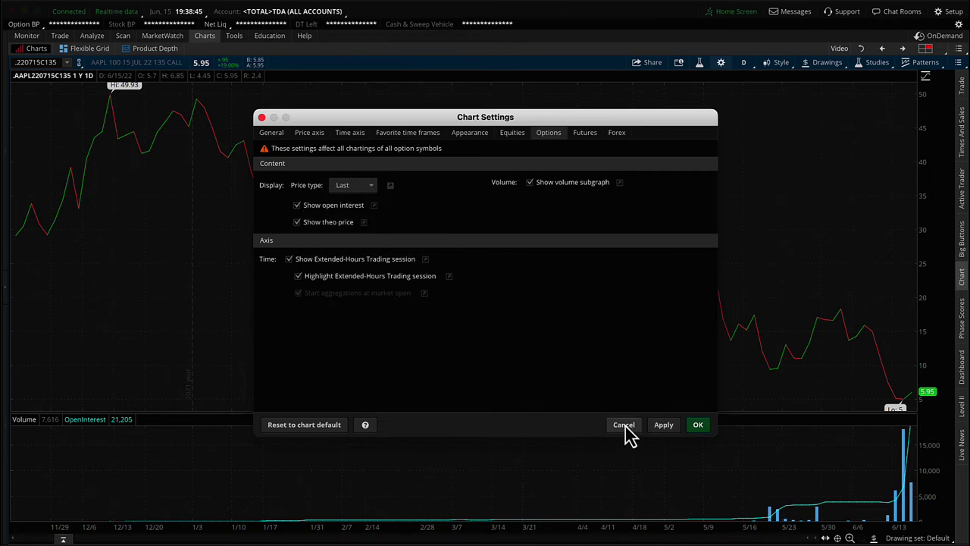
pyautogui.click(654, 426)
pyautogui.click(698, 426)
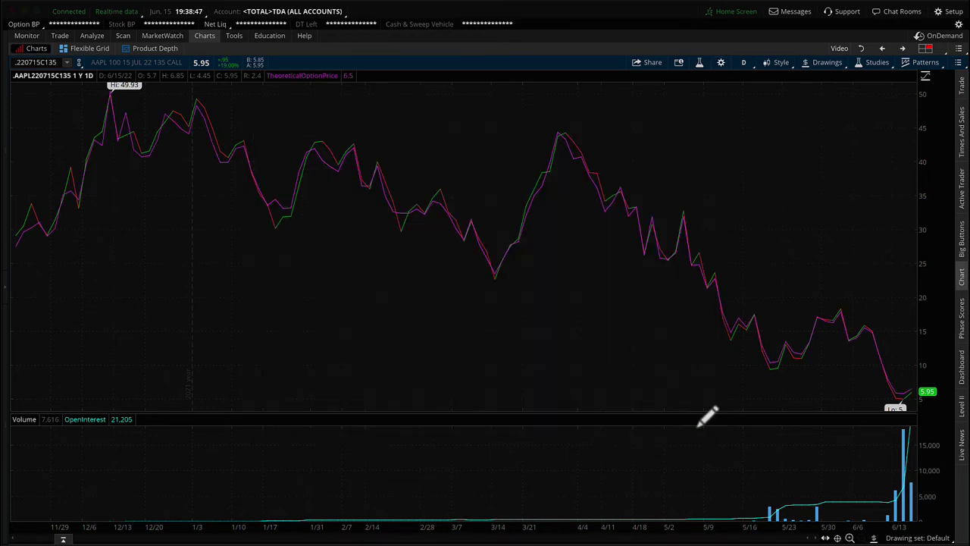
# Step: Change the option chart's type from line to candlesticks
pyautogui.click(777, 62)
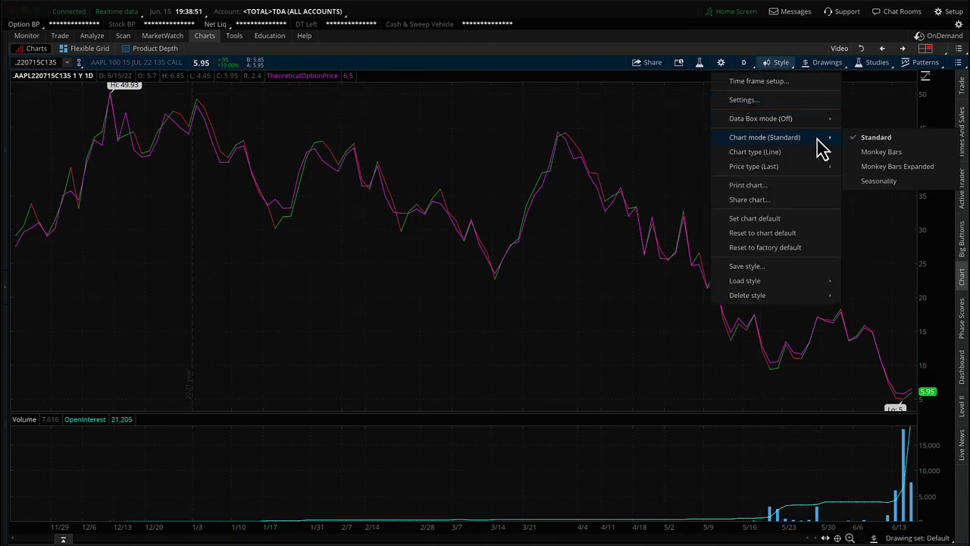
pyautogui.moveTo(822, 153)
pyautogui.click(863, 167)
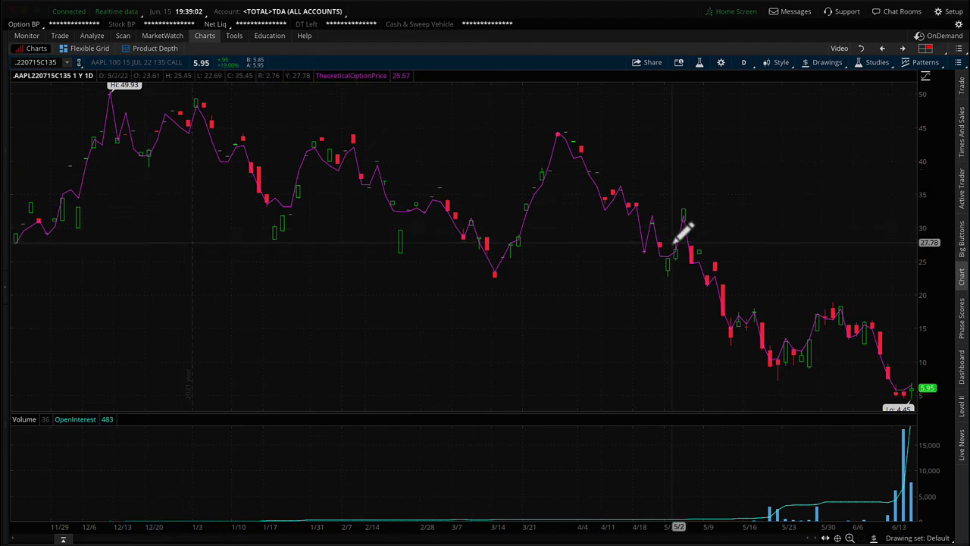
# Step: Turn Show volume subgraph off and on again for option symbols, applying each change, and close the chart settings
pyautogui.click(721, 62)
pyautogui.click(530, 164)
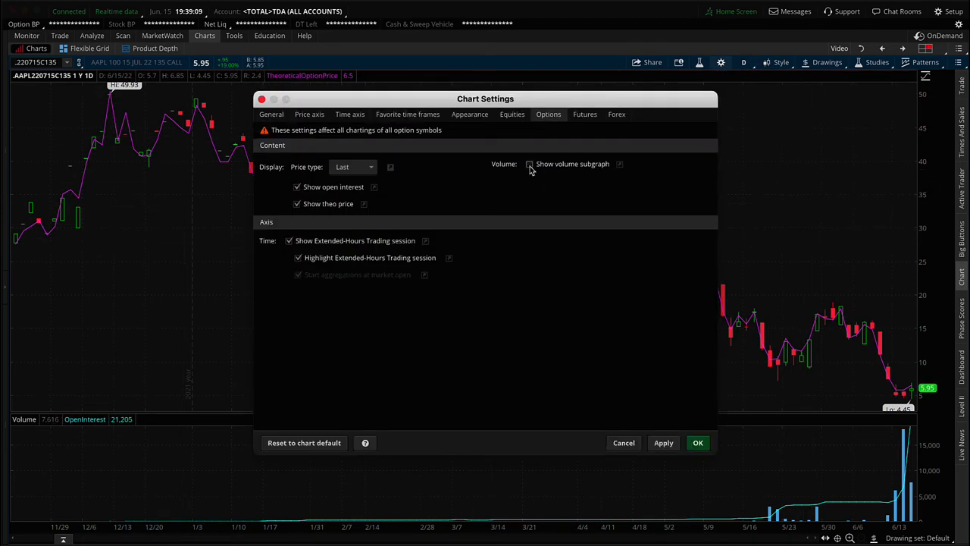
pyautogui.click(658, 444)
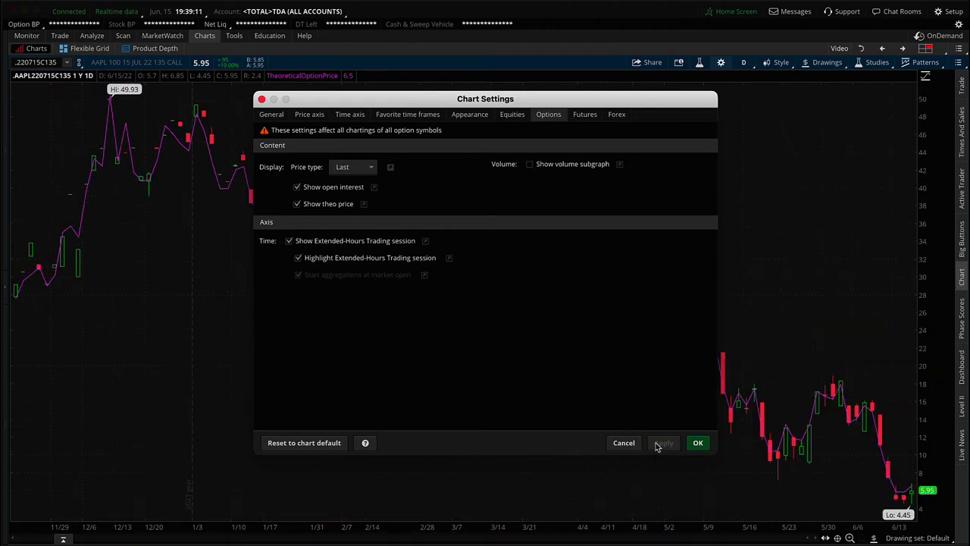
pyautogui.click(530, 165)
pyautogui.click(656, 445)
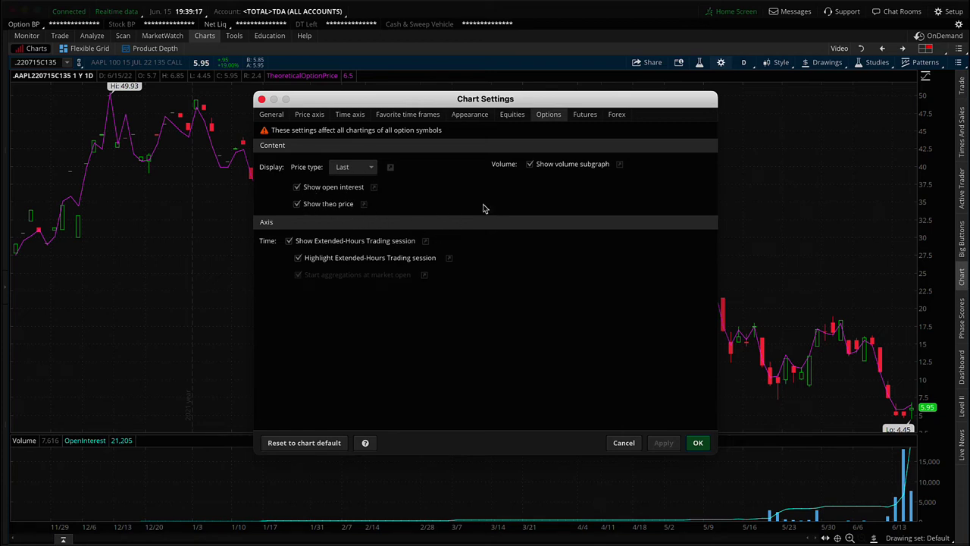
pyautogui.click(624, 444)
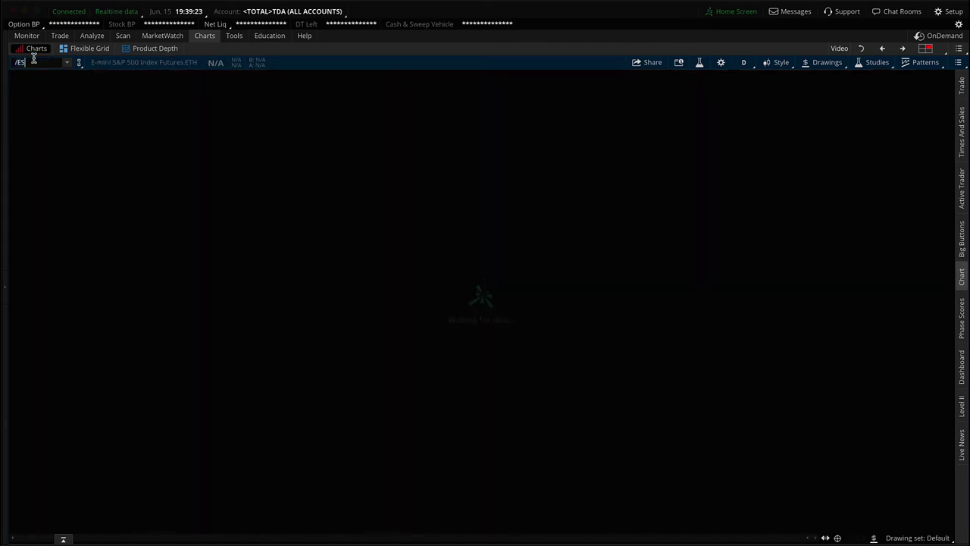
# Step: Open the futures chart settings for the /ES chart and examine the Price type choices, keeping Last
pyautogui.click(721, 62)
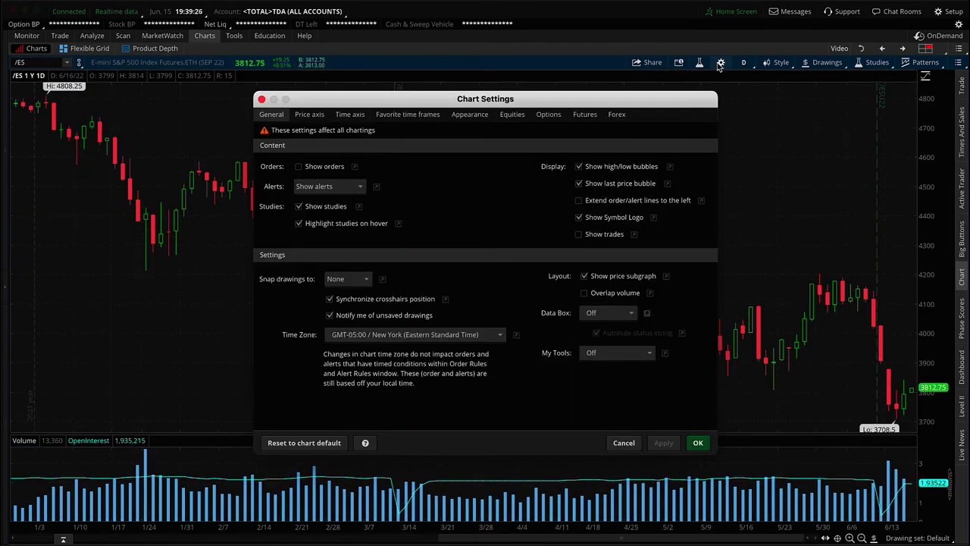
pyautogui.click(584, 117)
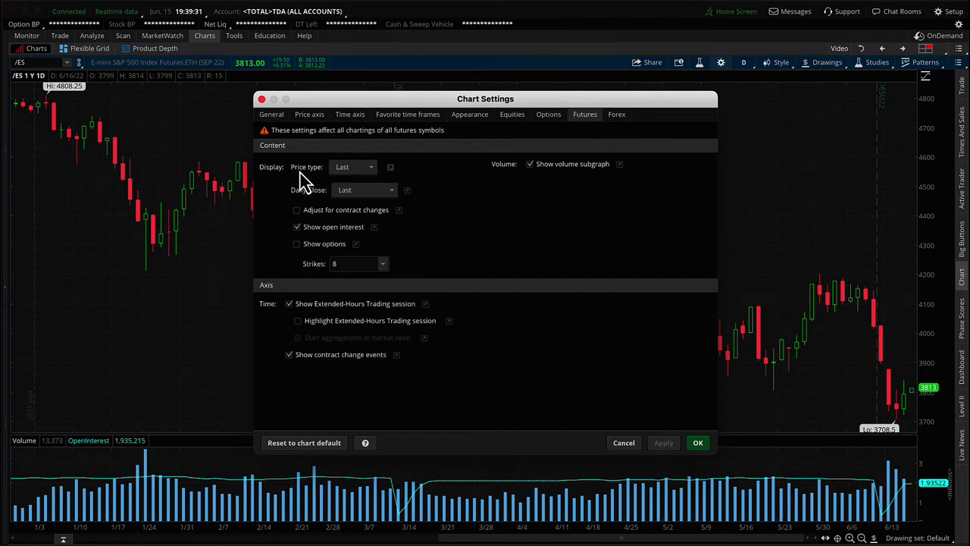
pyautogui.click(370, 168)
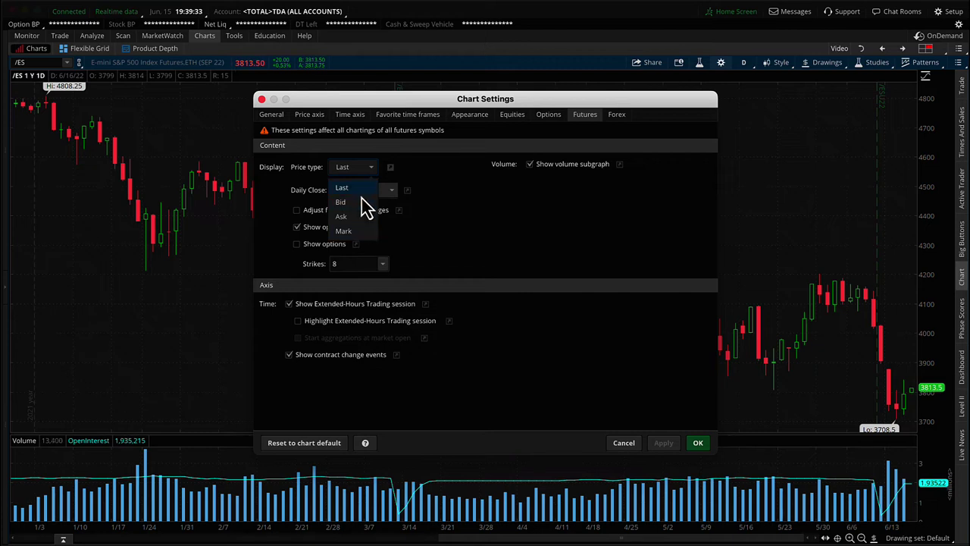
pyautogui.click(459, 236)
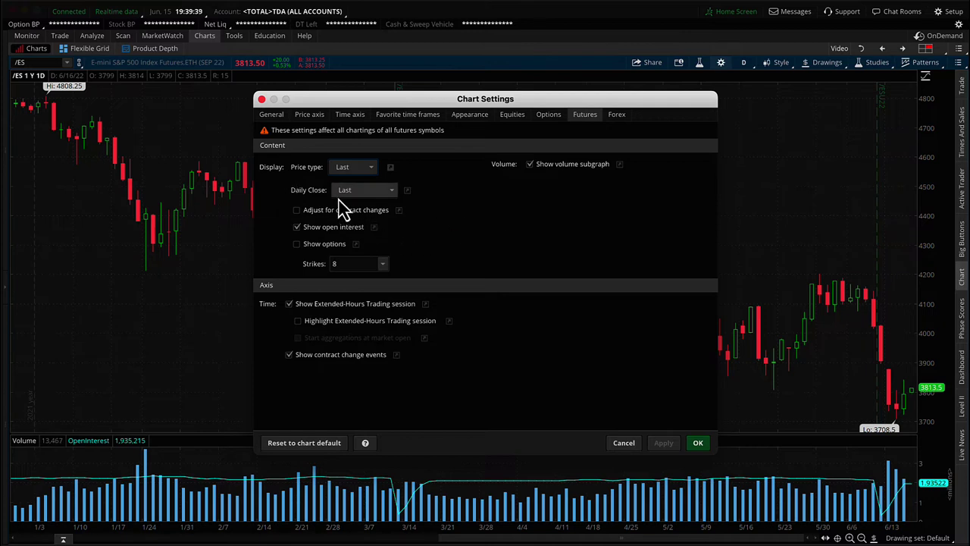
# Step: Try Settlement as the futures Daily Close and apply it, and restore and apply Last
pyautogui.click(393, 194)
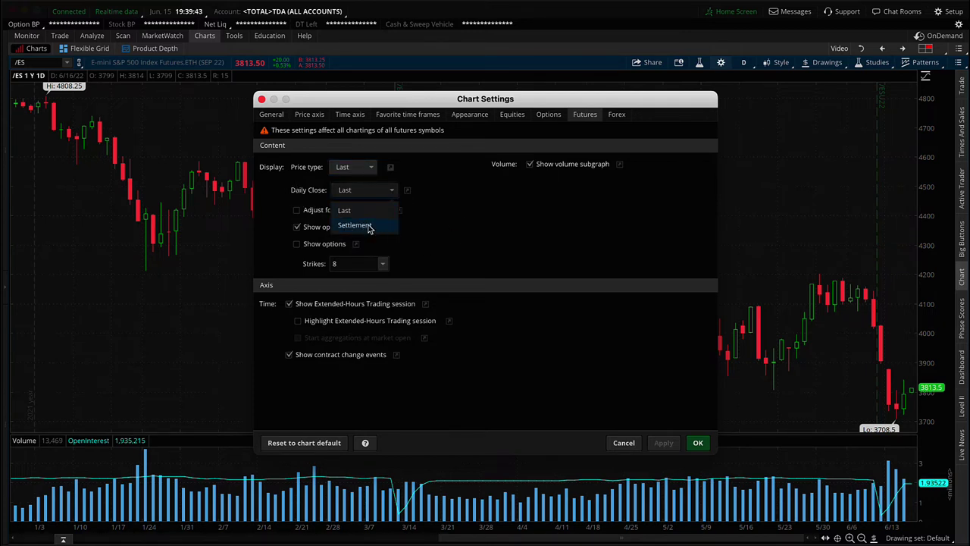
pyautogui.click(367, 226)
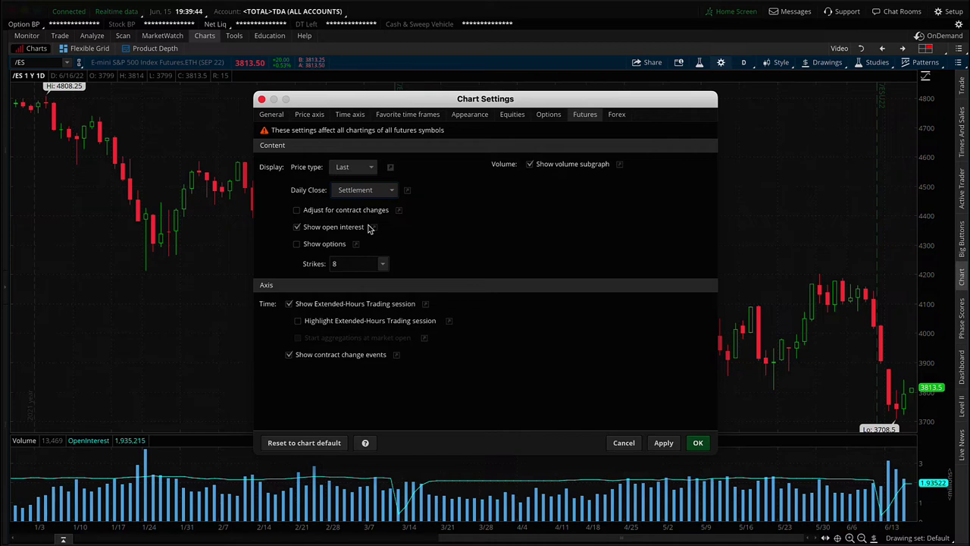
pyautogui.click(665, 444)
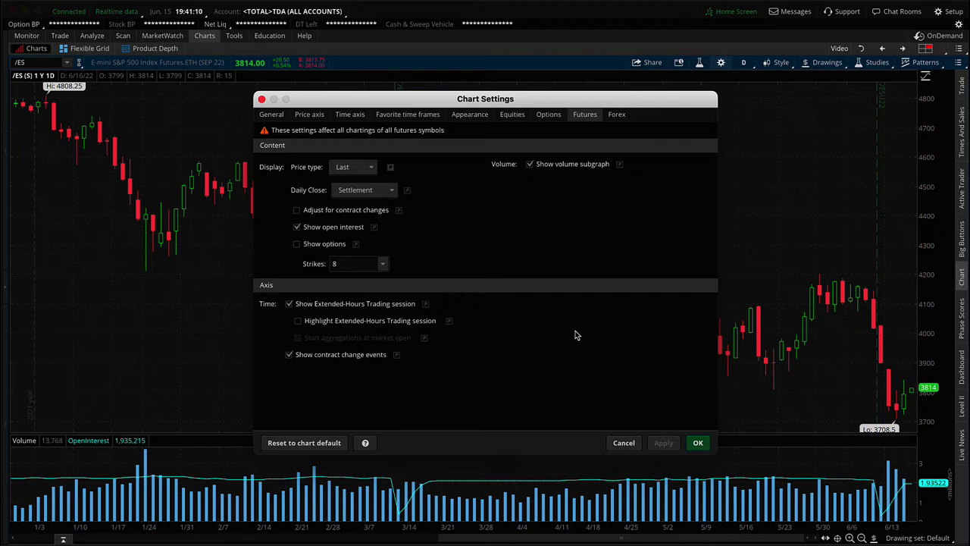
pyautogui.click(369, 194)
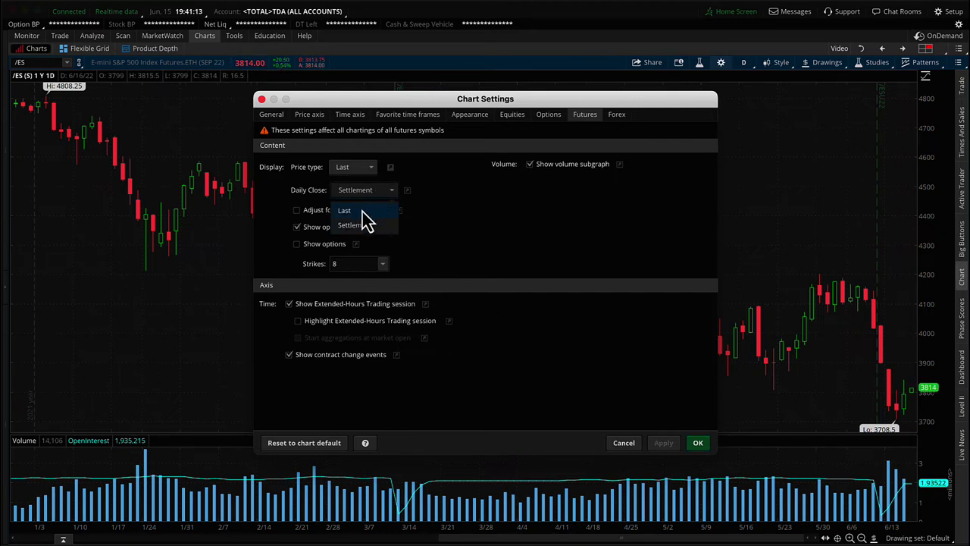
pyautogui.click(362, 213)
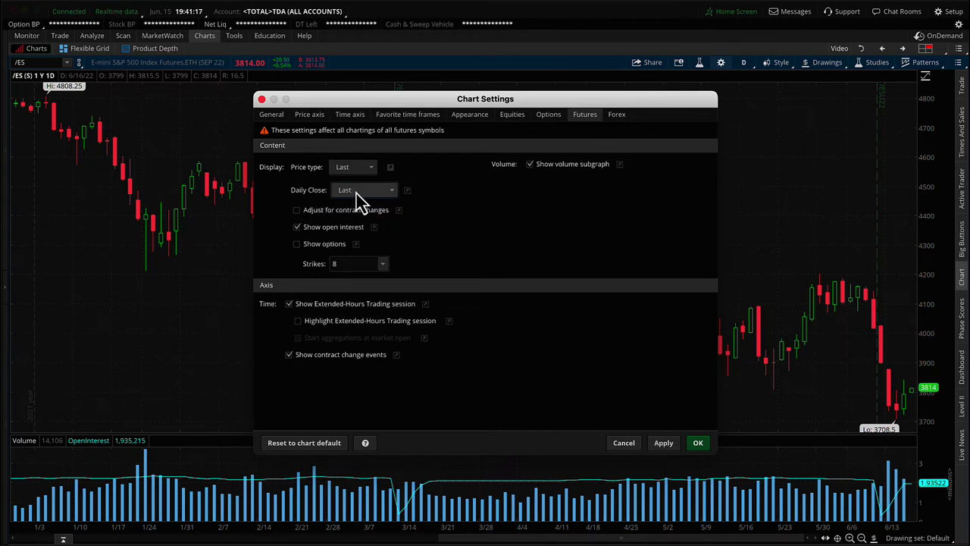
pyautogui.click(666, 445)
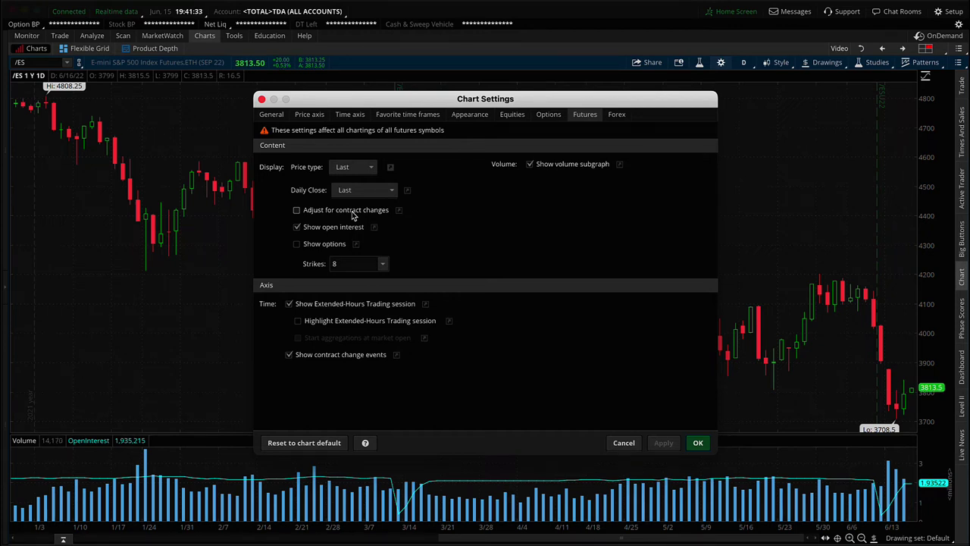
# Step: Move the settings dialog off the contract change line, turn on Adjust for contract changes, and apply it
pyautogui.moveTo(442, 109); pyautogui.dragTo(635, 72)
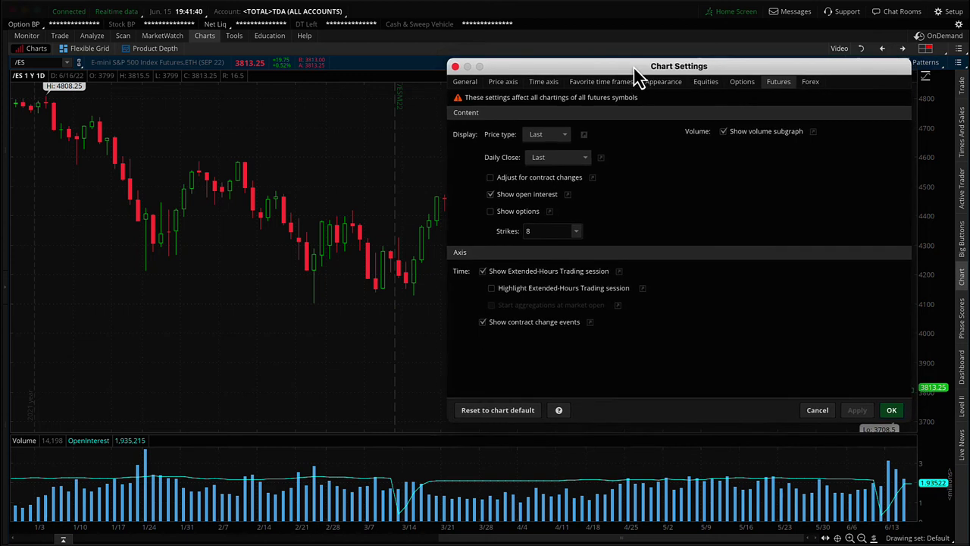
pyautogui.click(490, 178)
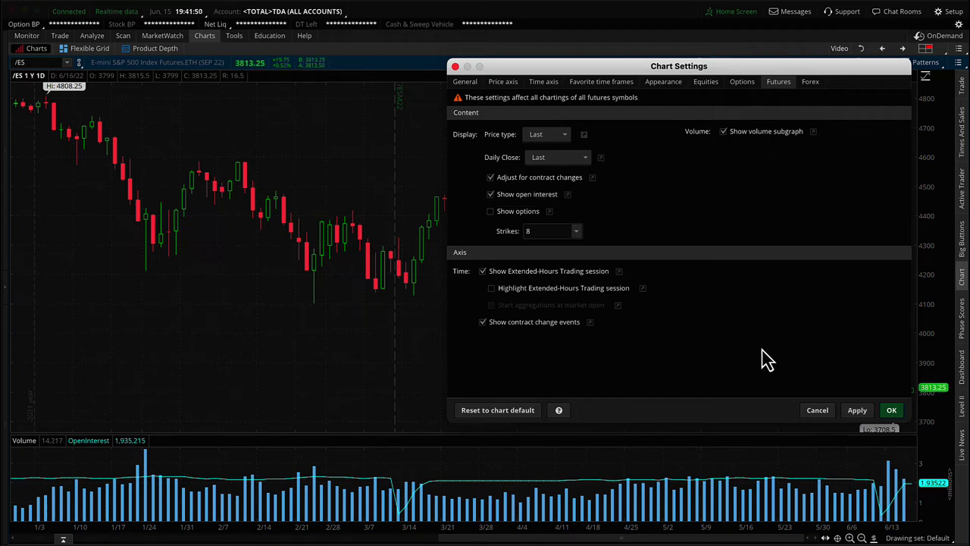
pyautogui.click(854, 413)
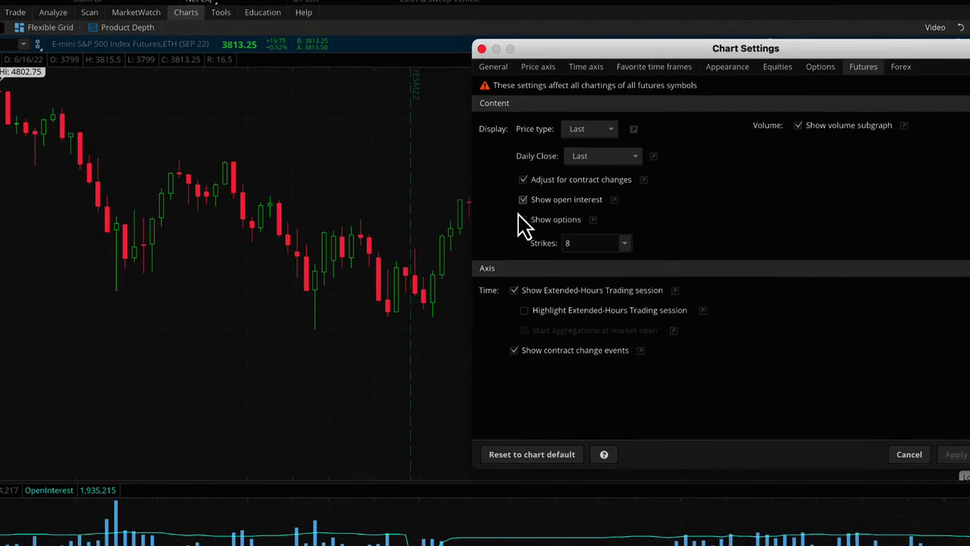
# Step: Turn off Adjust for contract changes for the /ES chart, apply it, and close the chart settings
pyautogui.click(523, 181)
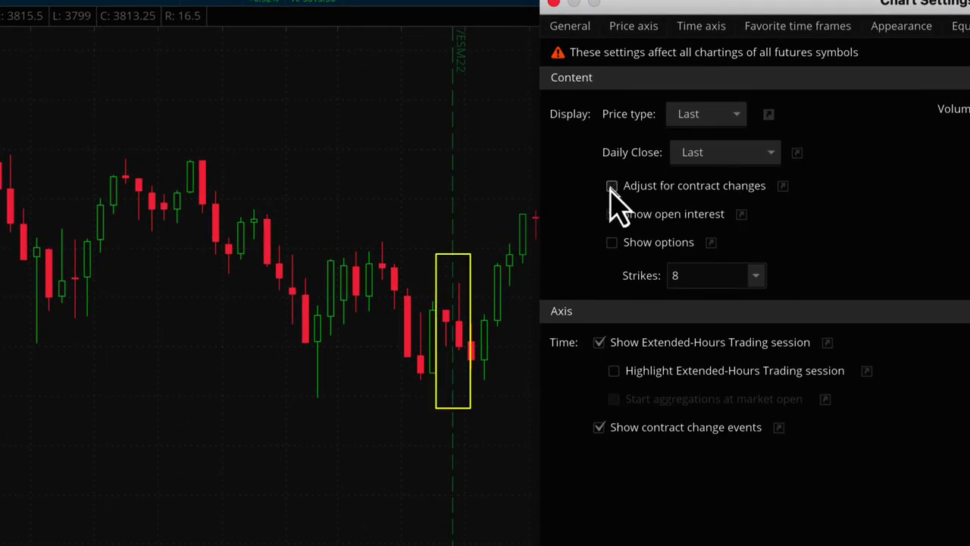
pyautogui.click(611, 214)
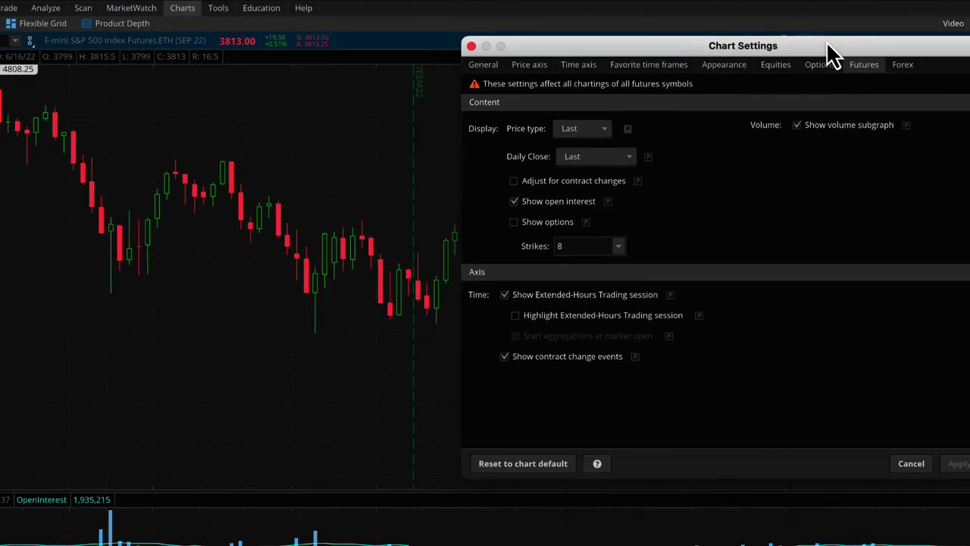
pyautogui.moveTo(834, 52); pyautogui.dragTo(599, 76)
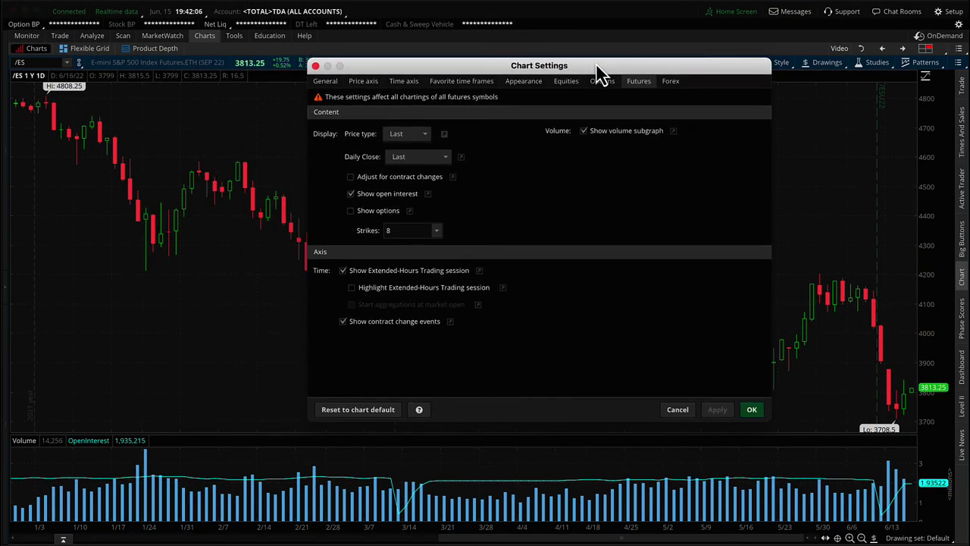
pyautogui.click(685, 408)
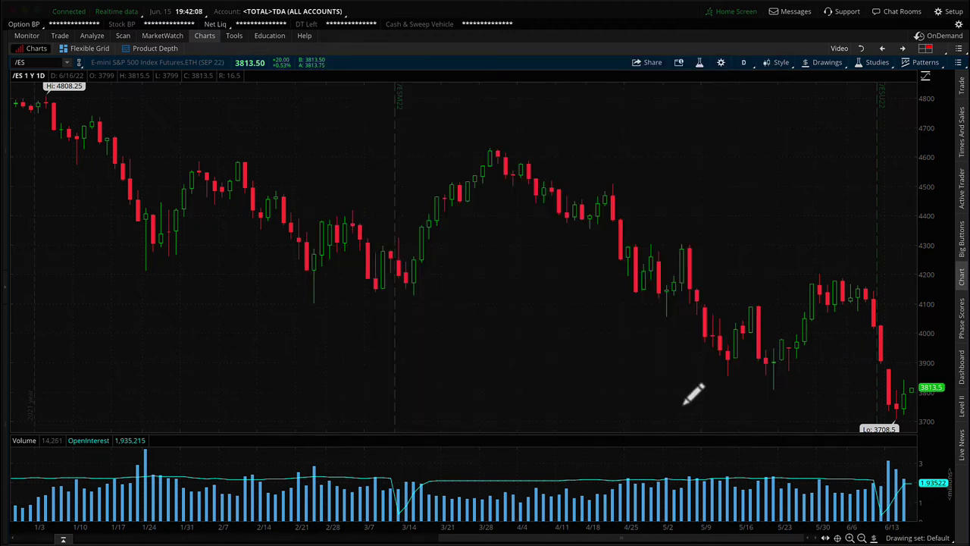
# Step: Load /CL in the chart, open its futures chart settings, and move the dialog clear of the early-year price bars
pyautogui.click(35, 64)
pyautogui.write('/CL')
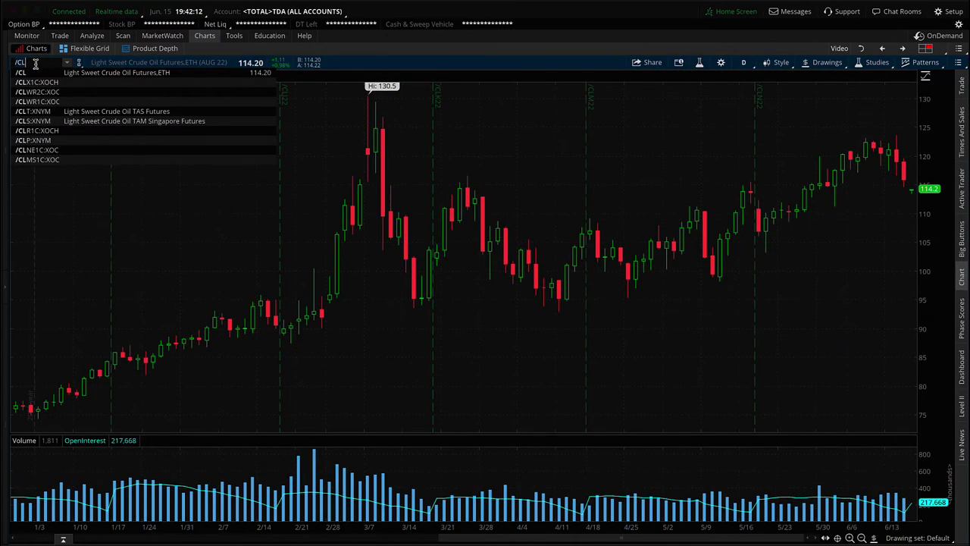
pyautogui.press('Return')
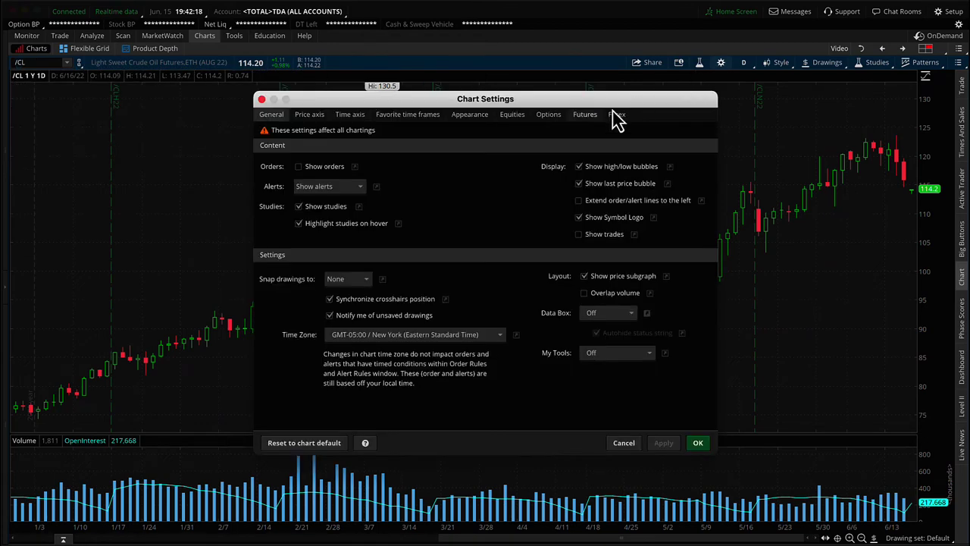
pyautogui.click(586, 116)
pyautogui.moveTo(585, 112); pyautogui.dragTo(772, 106)
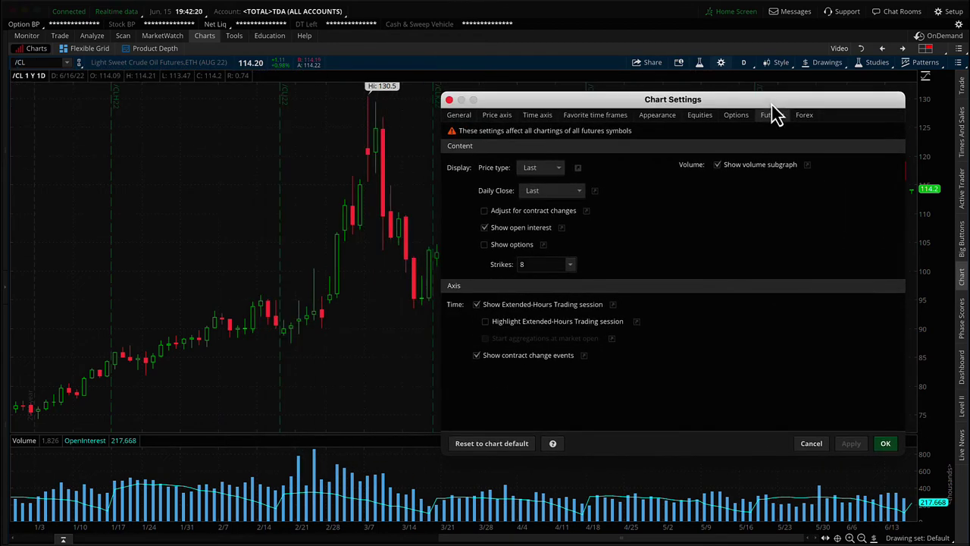
# Step: Toggle Adjust for contract changes on and off on the /CL chart, applying each change and leaving it off
pyautogui.click(484, 212)
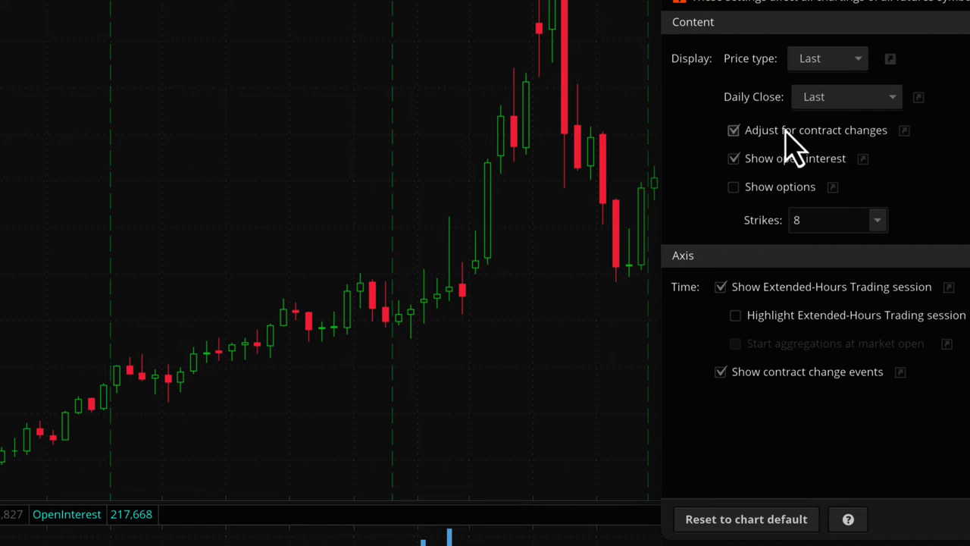
pyautogui.click(734, 130)
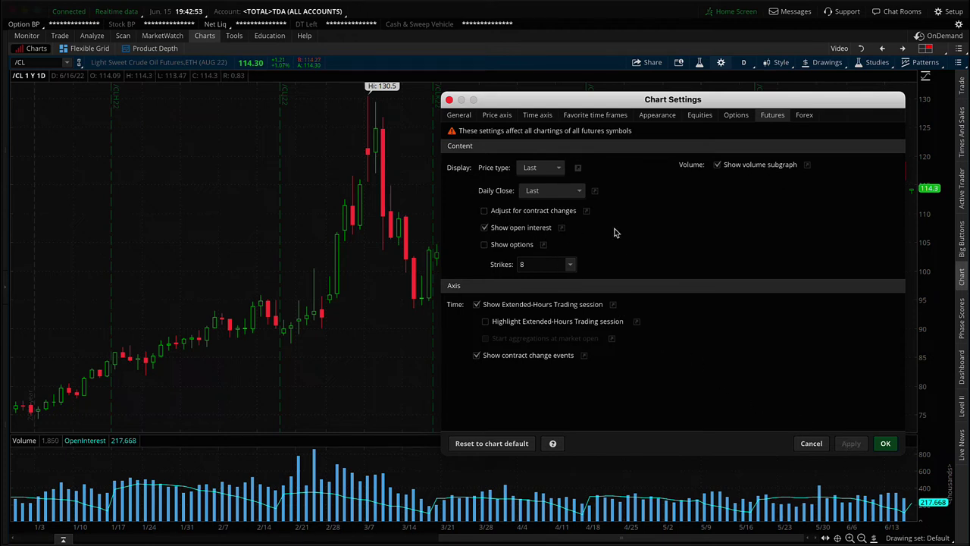
pyautogui.click(485, 211)
pyautogui.click(852, 445)
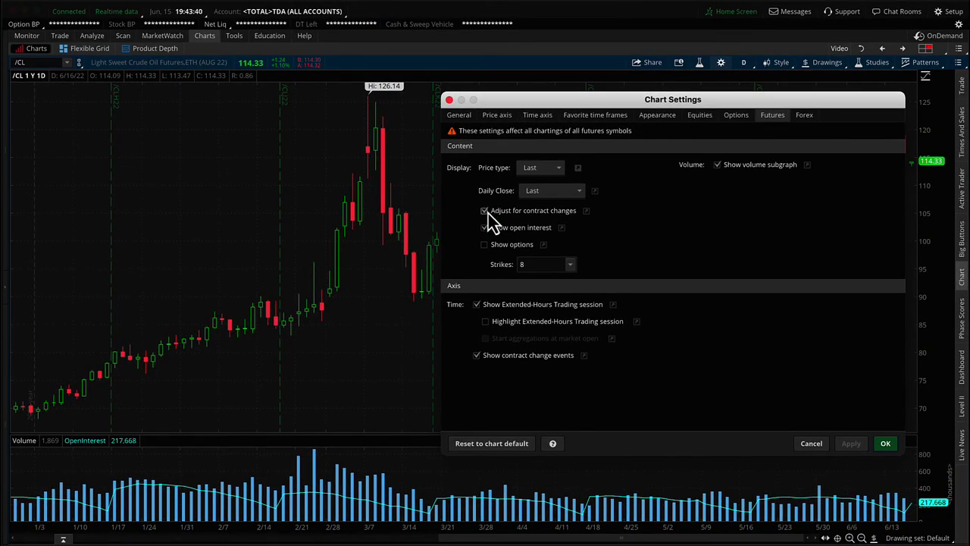
pyautogui.click(485, 212)
pyautogui.click(851, 446)
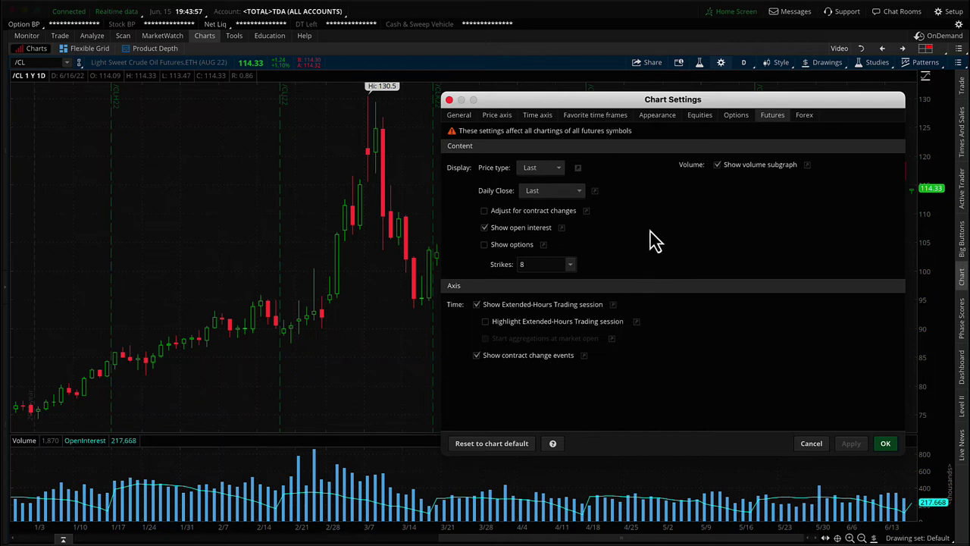
# Step: Turn Show open interest off and on again for futures symbols, applying each change
pyautogui.click(485, 229)
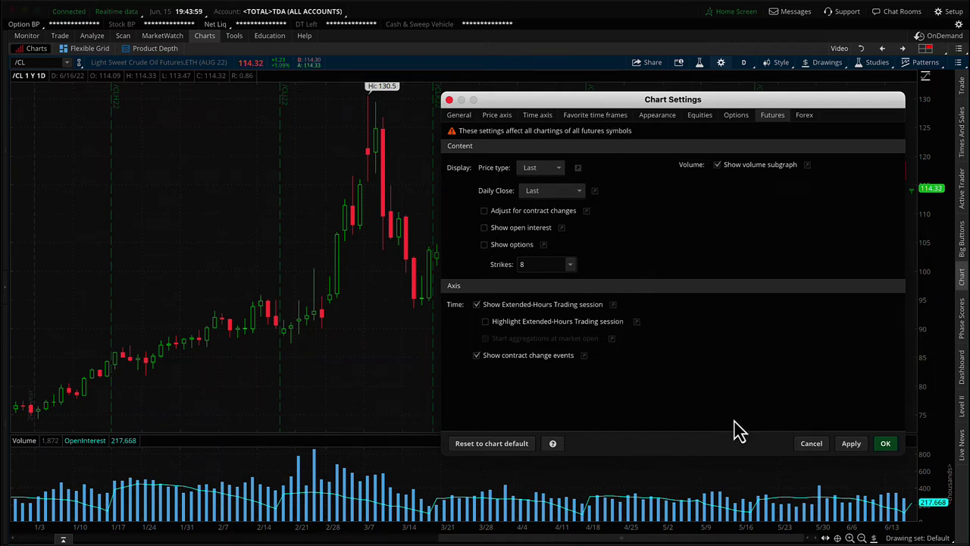
pyautogui.click(851, 446)
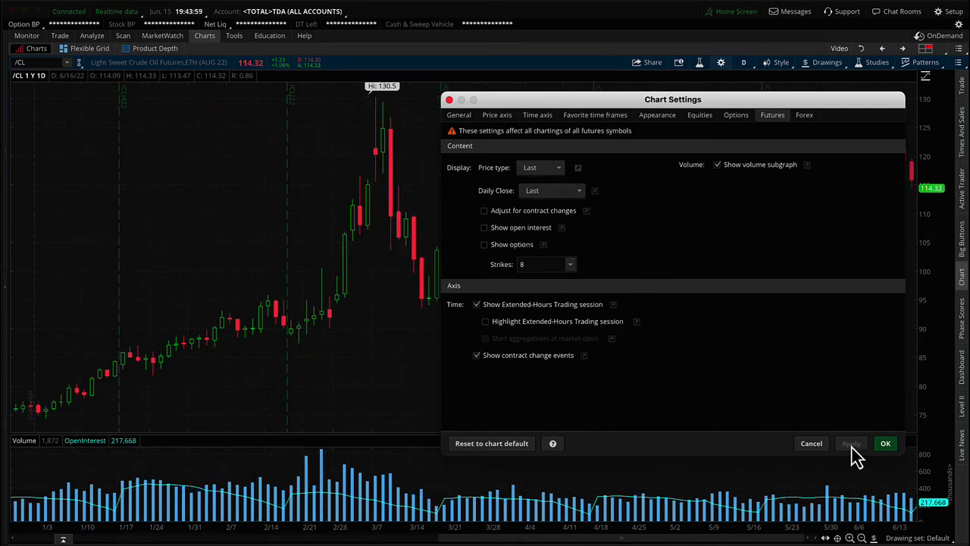
pyautogui.click(484, 227)
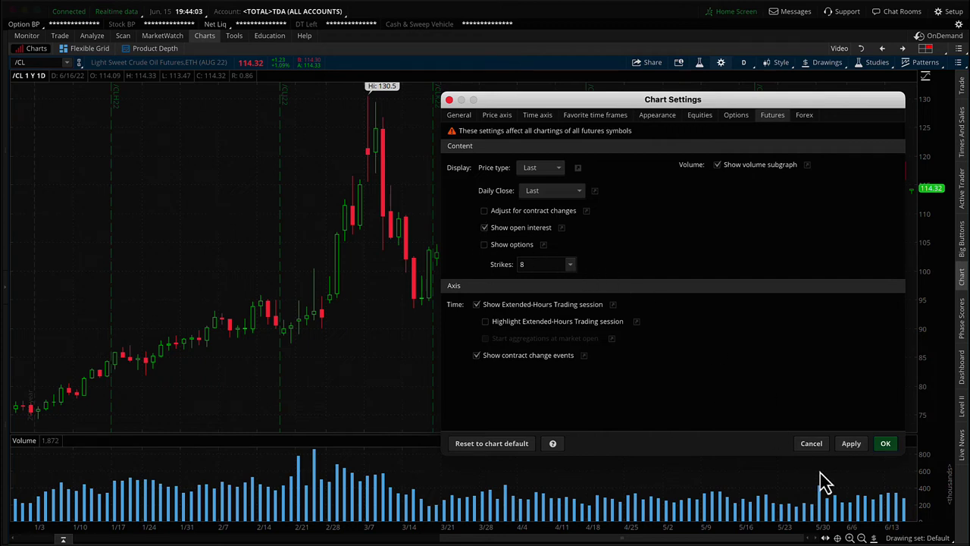
pyautogui.click(851, 444)
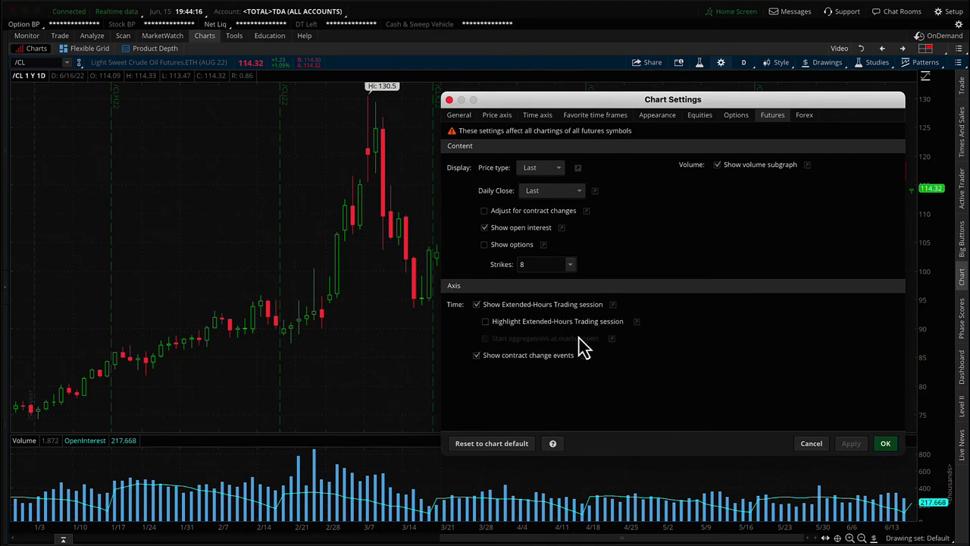
# Step: Turn Show contract change events off and on again for futures symbols, applying each change
pyautogui.click(476, 357)
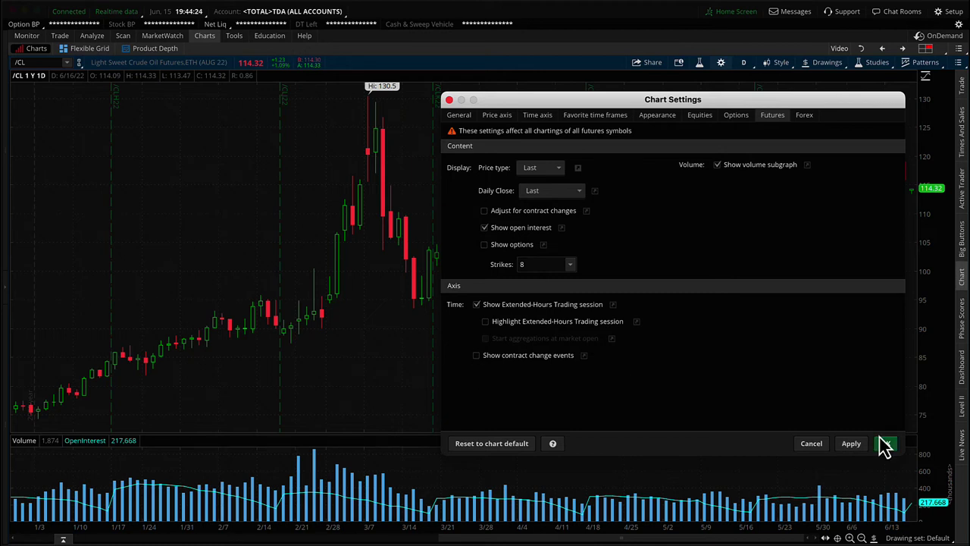
pyautogui.click(855, 446)
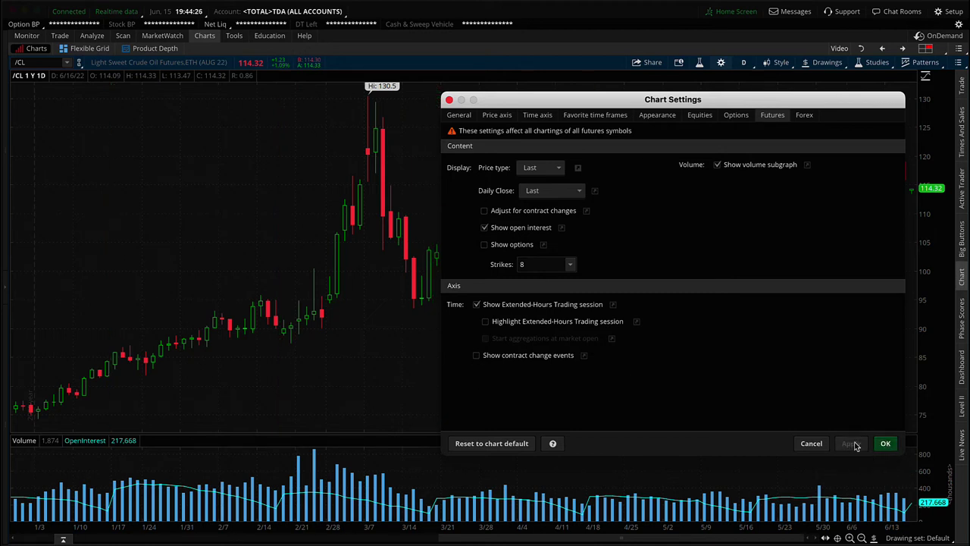
pyautogui.click(476, 354)
pyautogui.click(853, 444)
# Step: Move the settings dialog to uncover the latest price bars, and turn Show volume subgraph off and on for futures, applying each change
pyautogui.moveTo(708, 101); pyautogui.dragTo(522, 90)
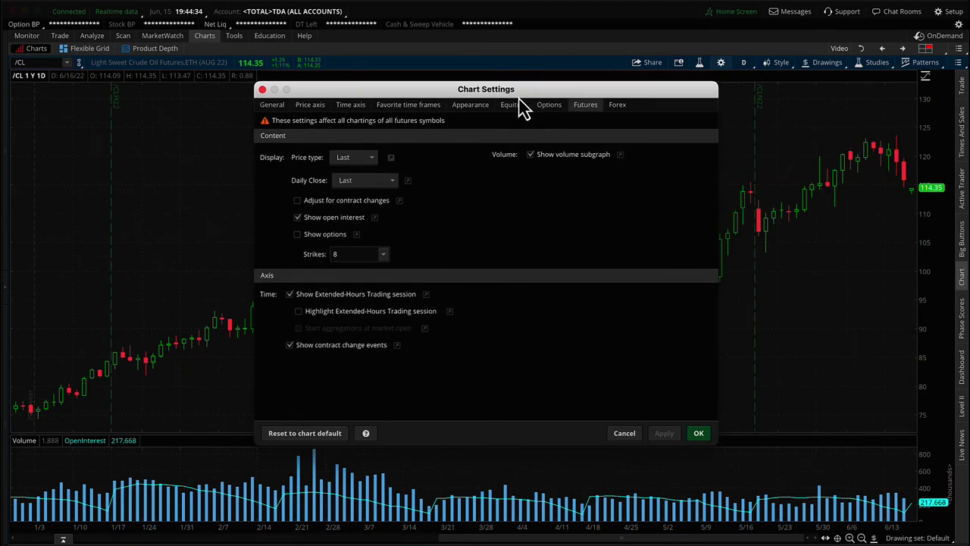
pyautogui.click(529, 154)
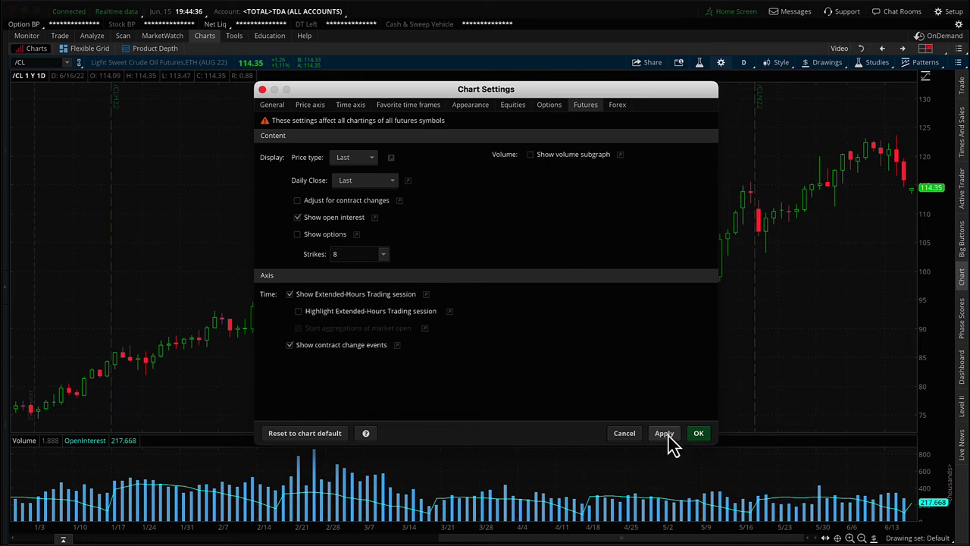
pyautogui.click(665, 433)
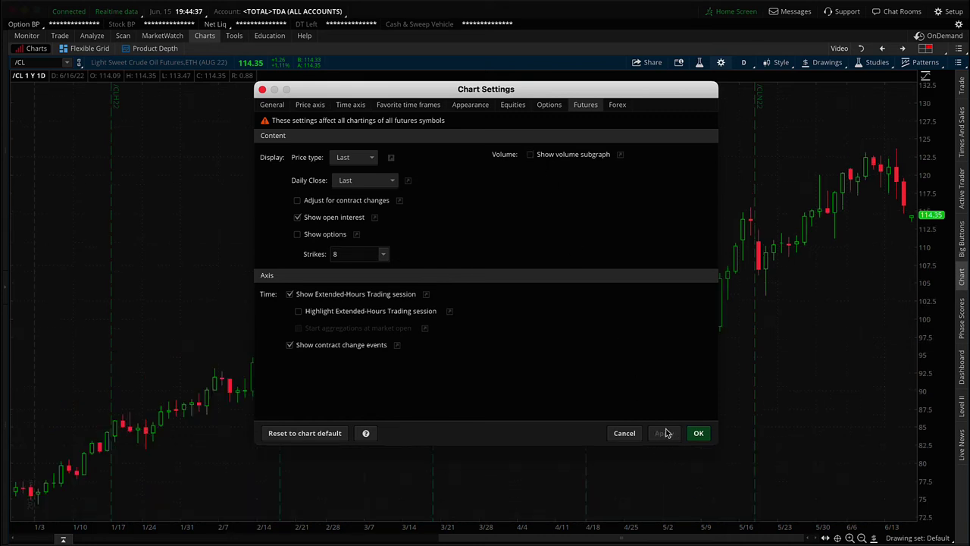
pyautogui.click(530, 153)
pyautogui.click(663, 432)
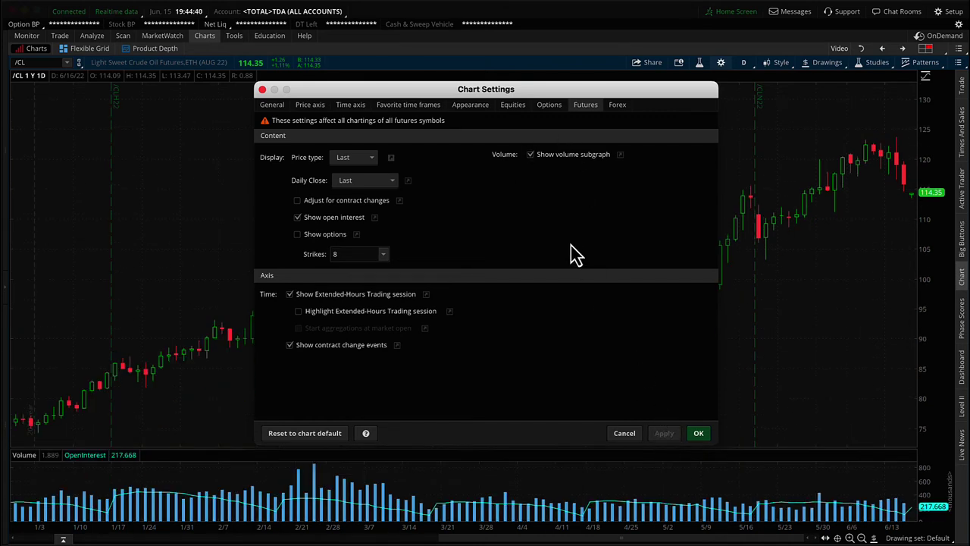
# Step: Open the forex chart settings and examine the Price type choices, keeping Bid
pyautogui.click(618, 106)
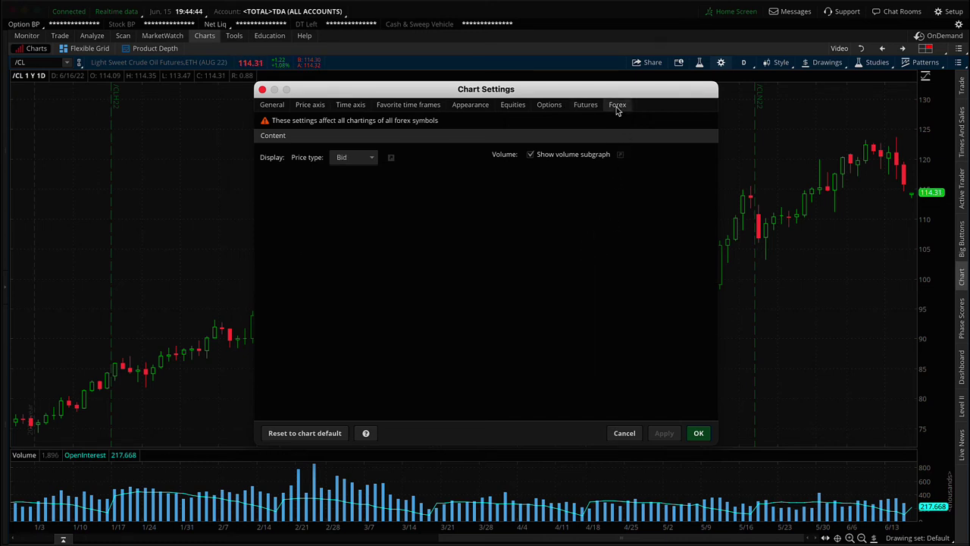
pyautogui.click(373, 158)
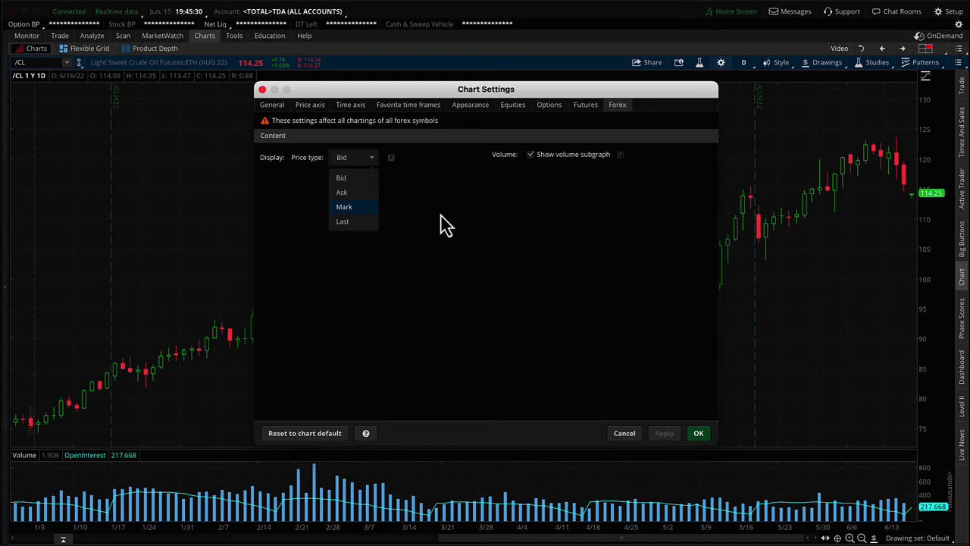
pyautogui.click(514, 221)
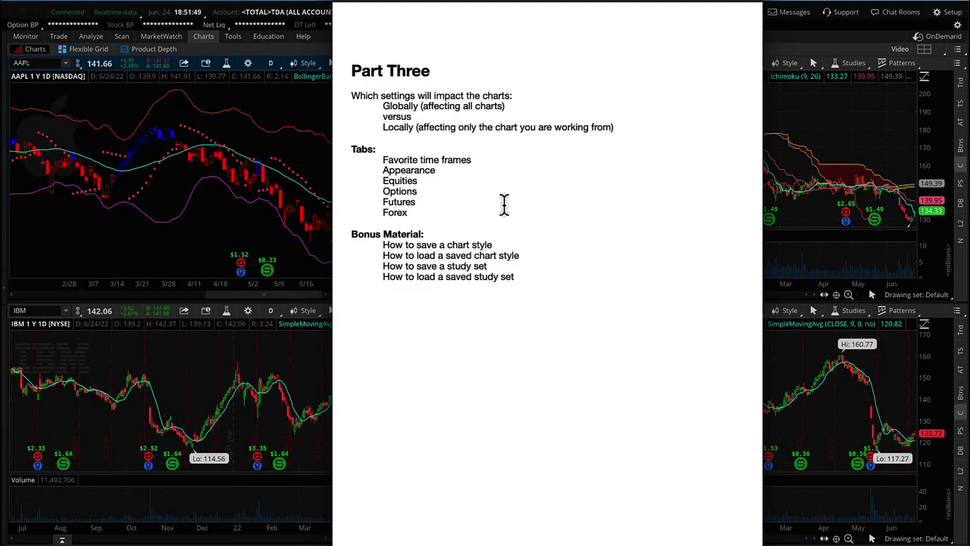
# Step: Highlight the Bonus Material heading and its chart style and study set topics in the Part Three outline
pyautogui.moveTo(424, 235); pyautogui.dragTo(342, 235)
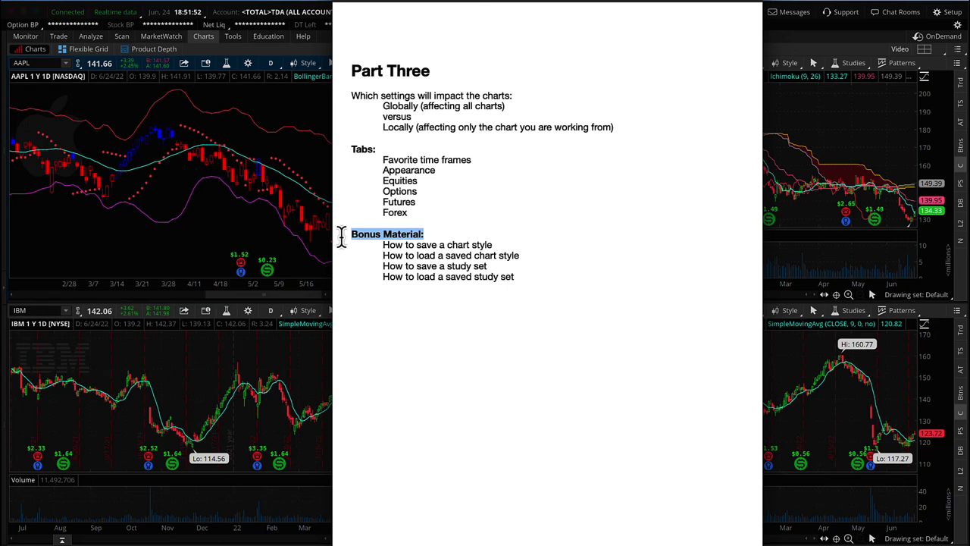
pyautogui.moveTo(499, 244); pyautogui.dragTo(381, 250)
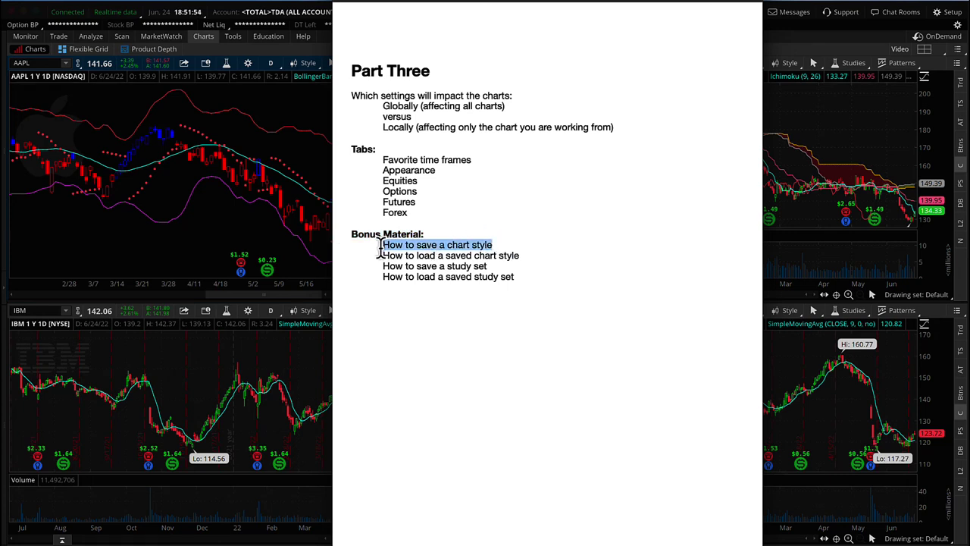
pyautogui.moveTo(523, 257); pyautogui.dragTo(383, 256)
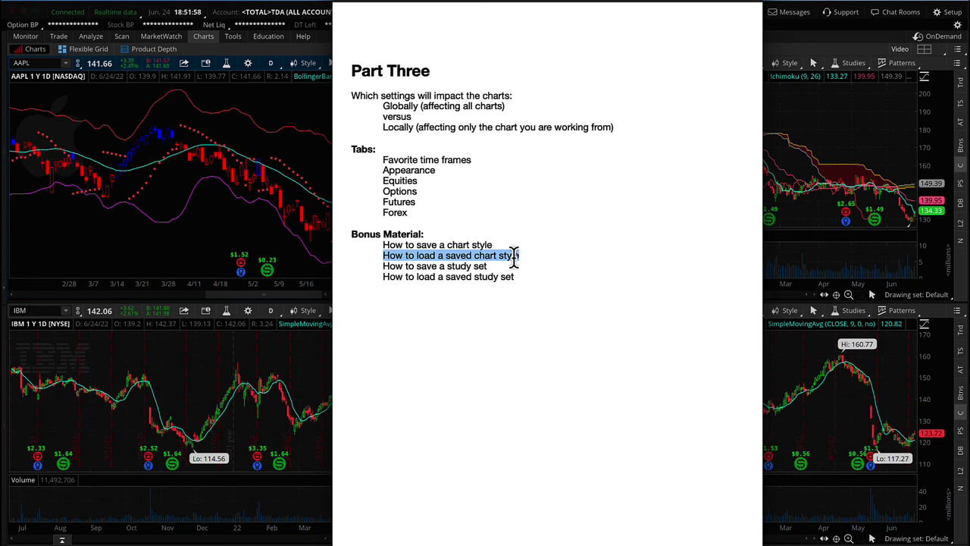
pyautogui.moveTo(525, 254); pyautogui.dragTo(380, 242)
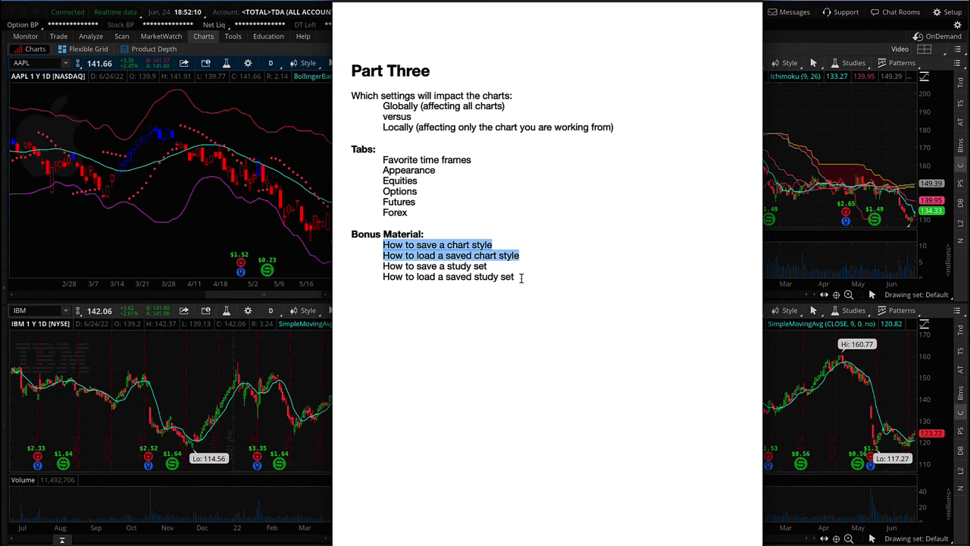
pyautogui.moveTo(521, 278); pyautogui.dragTo(380, 271)
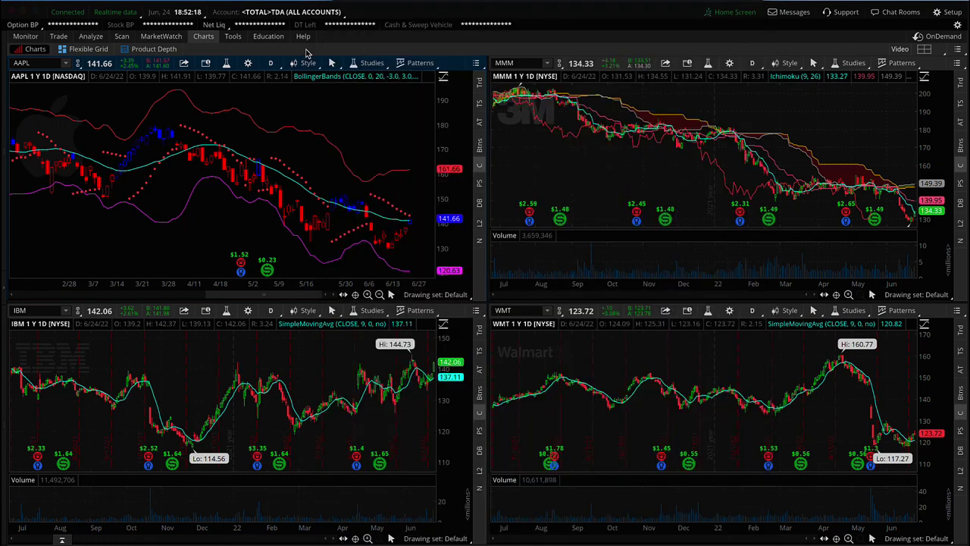
# Step: Open the study editor for the AAPL chart, review its added studies, and close it without changes
pyautogui.click(371, 65)
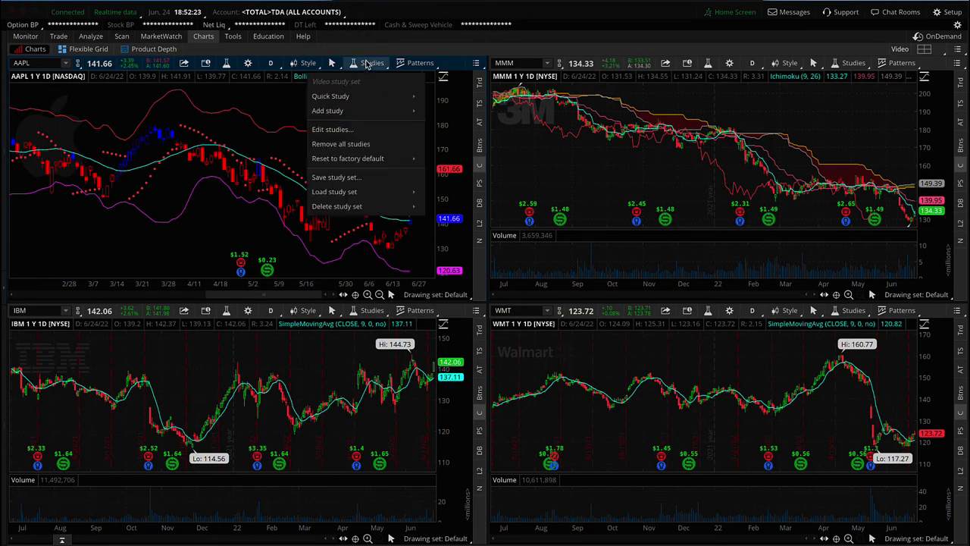
pyautogui.click(372, 131)
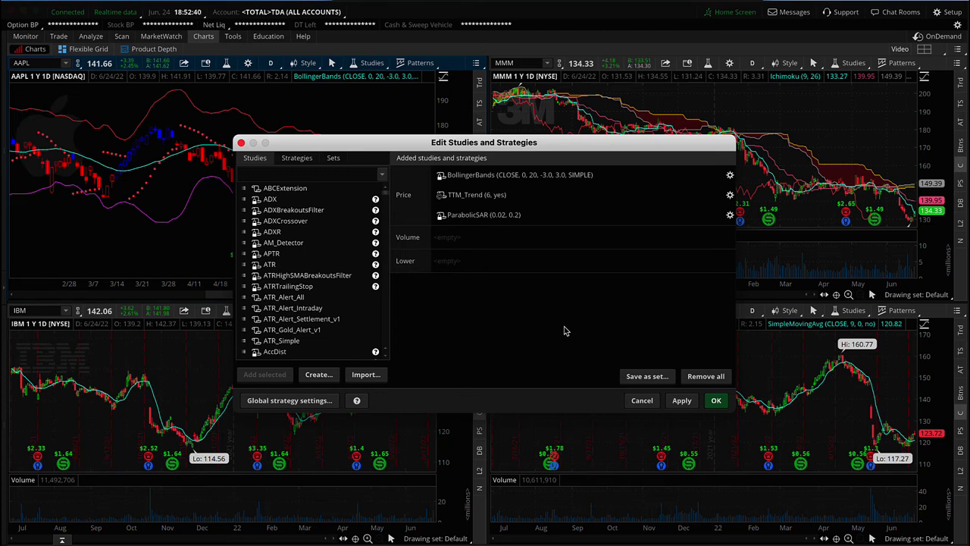
pyautogui.click(641, 401)
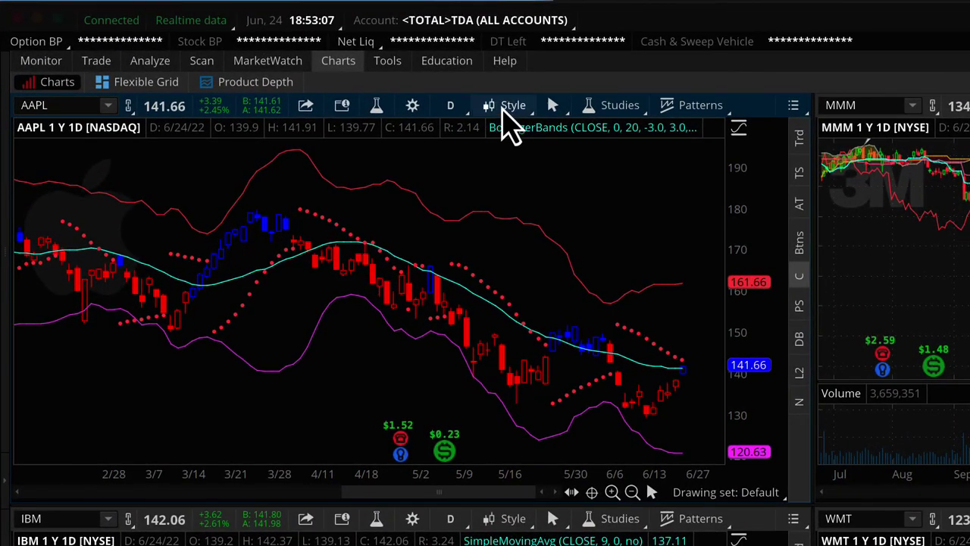
# Step: Save the AAPL chart's style as Video Style, including its patterns and study set
pyautogui.click(503, 107)
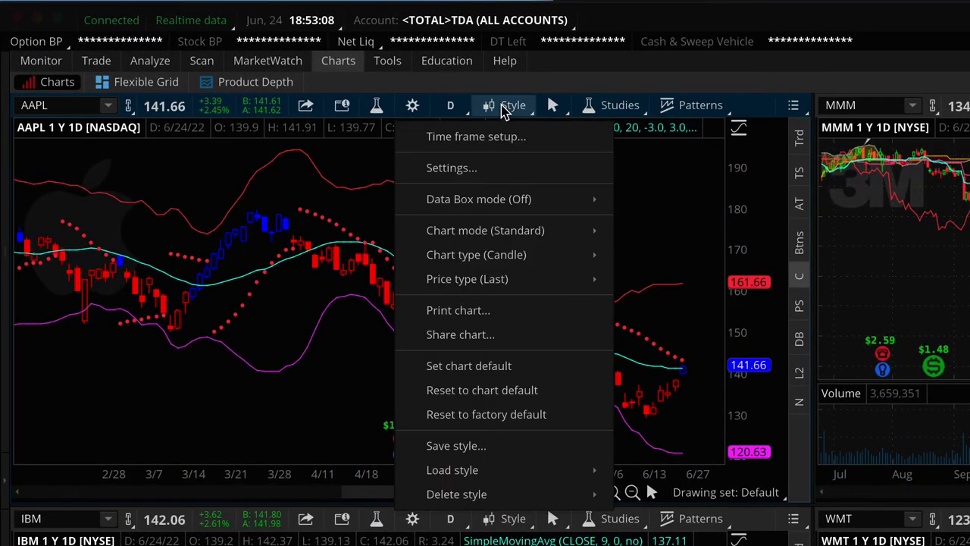
pyautogui.click(522, 439)
pyautogui.write('Vid')
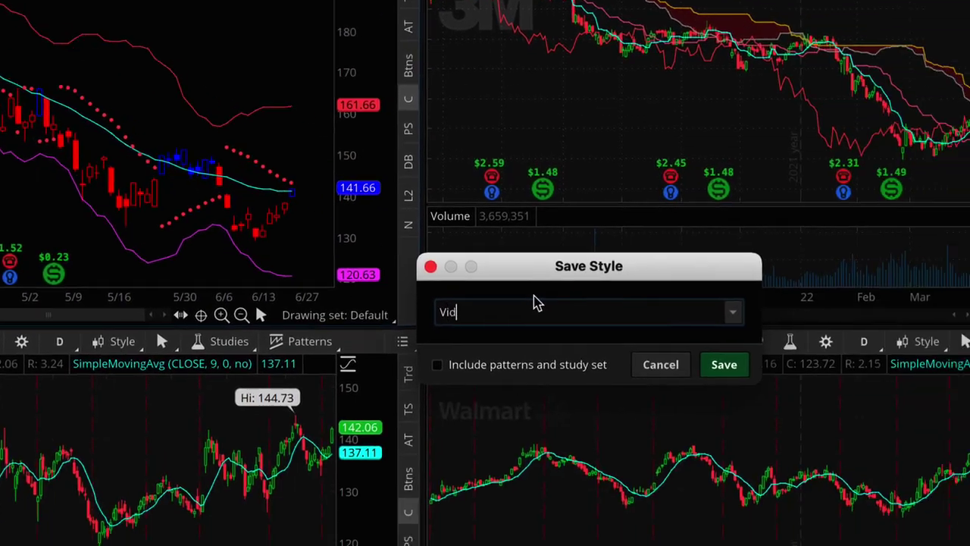
pyautogui.write('eo Style')
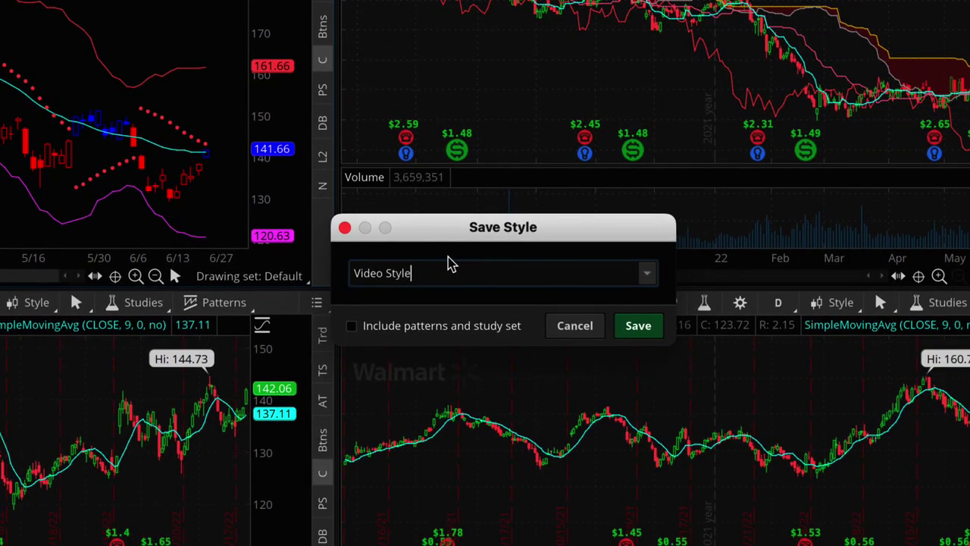
pyautogui.click(352, 331)
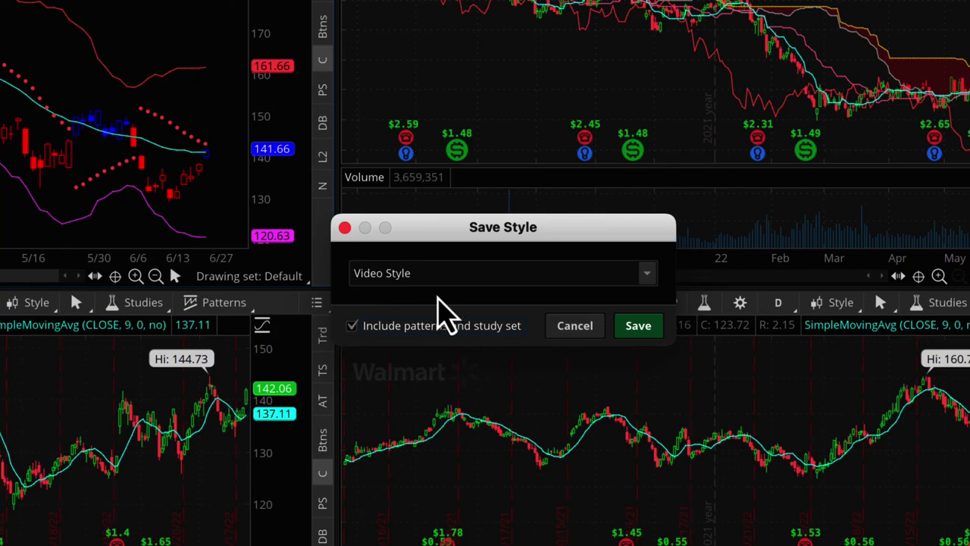
pyautogui.click(636, 328)
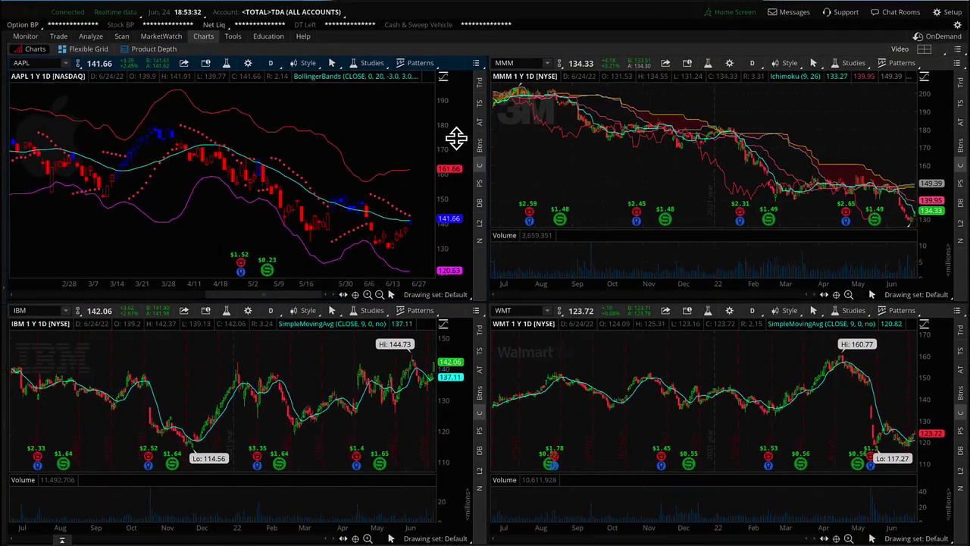
# Step: Check the list of loadable styles on the AAPL chart for Video Style without loading any
pyautogui.click(306, 64)
pyautogui.moveTo(275, 296)
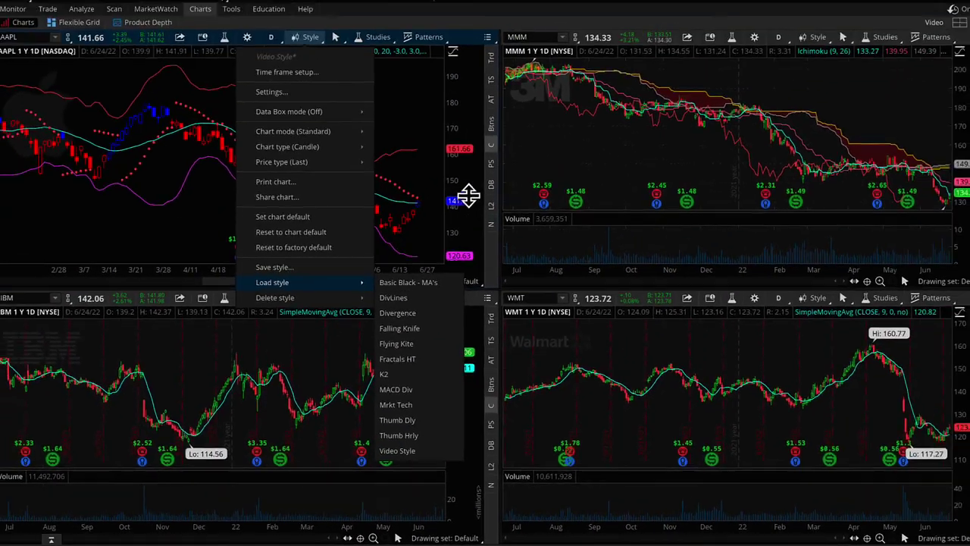
pyautogui.click(588, 0)
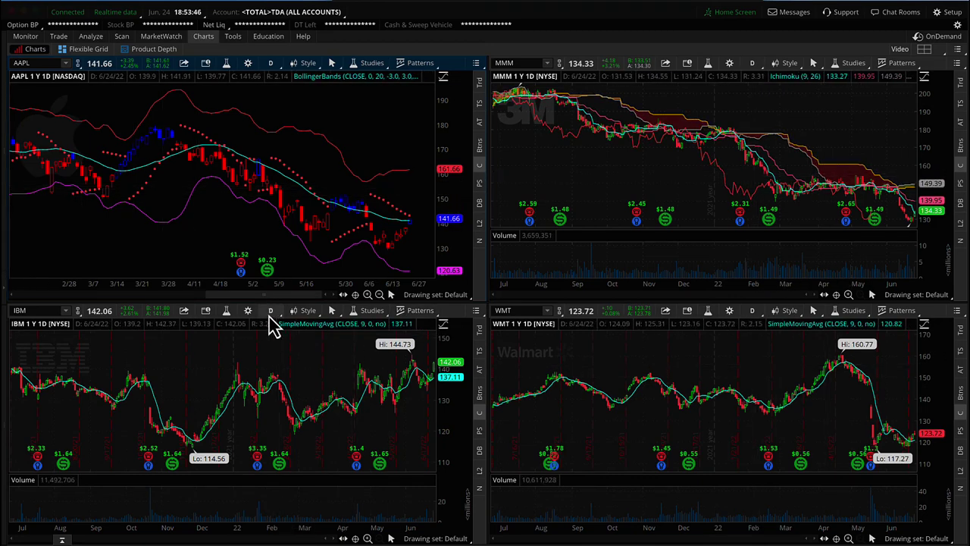
# Step: Load Video Style onto the maximized IBM chart and return to the four-chart grid
pyautogui.click(477, 311)
pyautogui.click(468, 477)
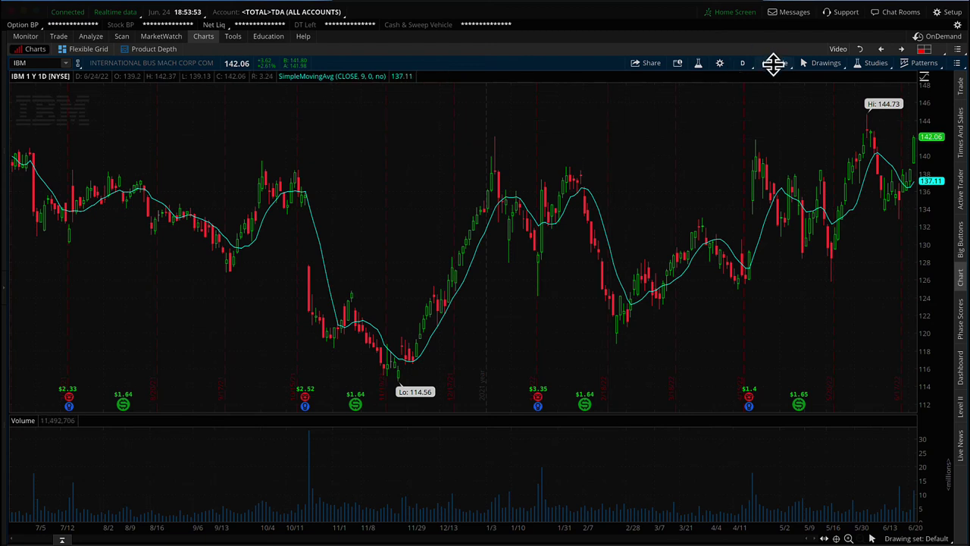
pyautogui.click(773, 62)
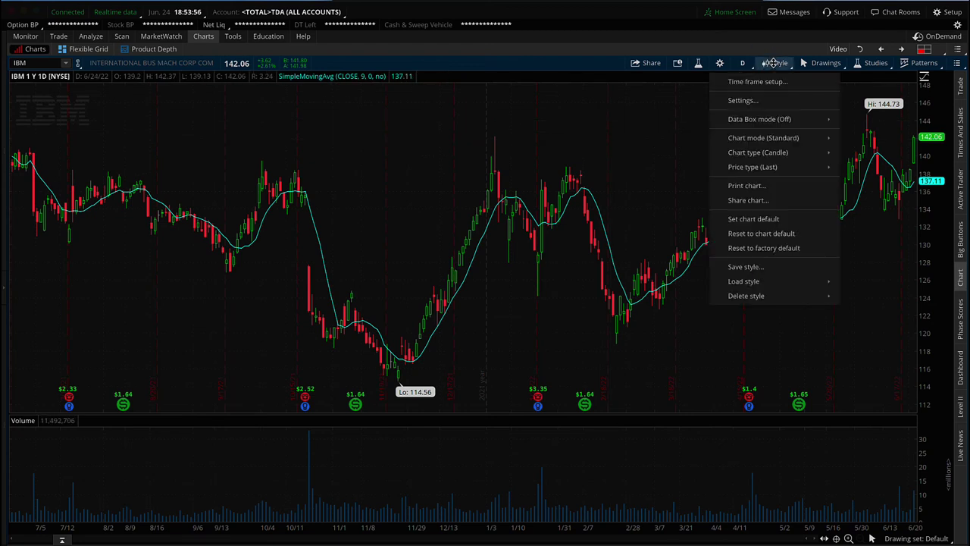
pyautogui.moveTo(769, 281)
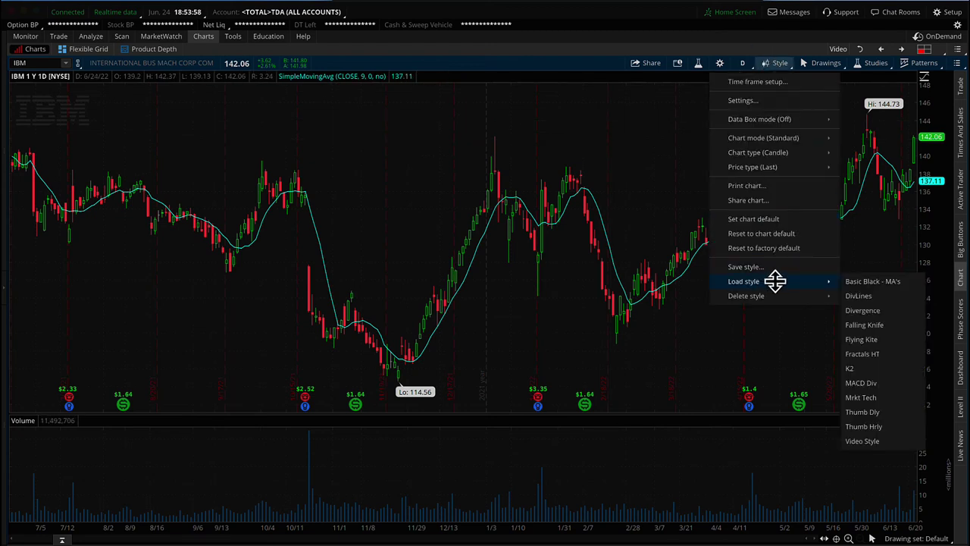
pyautogui.click(861, 441)
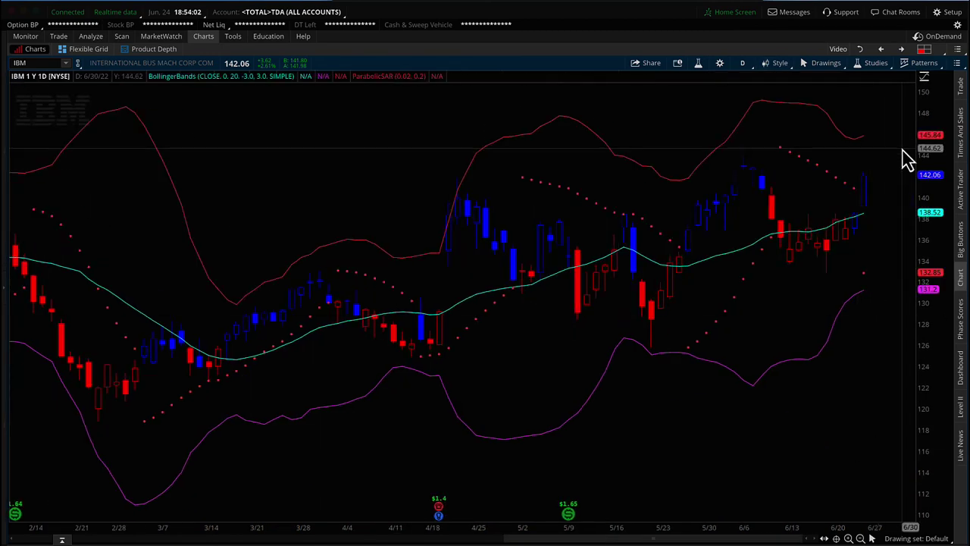
pyautogui.click(860, 50)
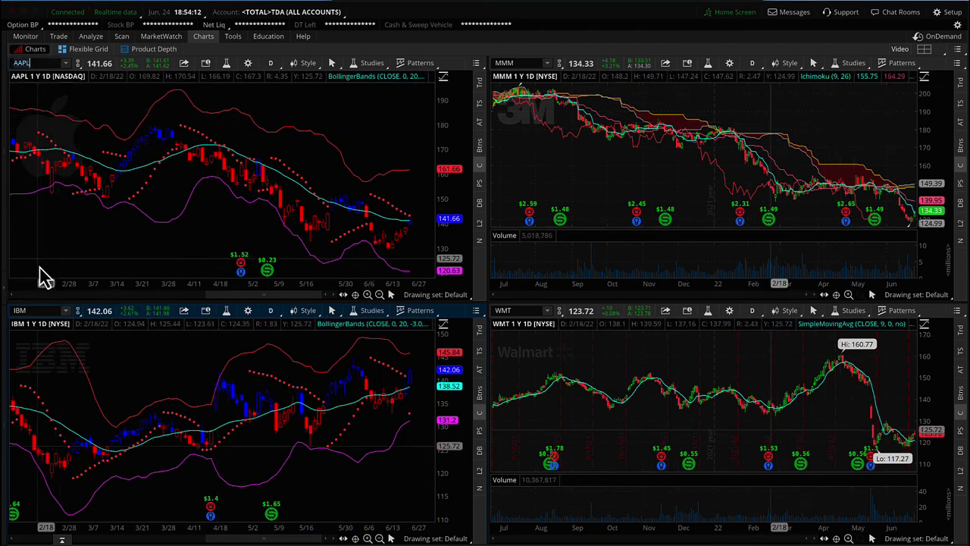
# Step: Open the study editor for the IBM chart, review its added studies, and close it without changes
pyautogui.click(42, 310)
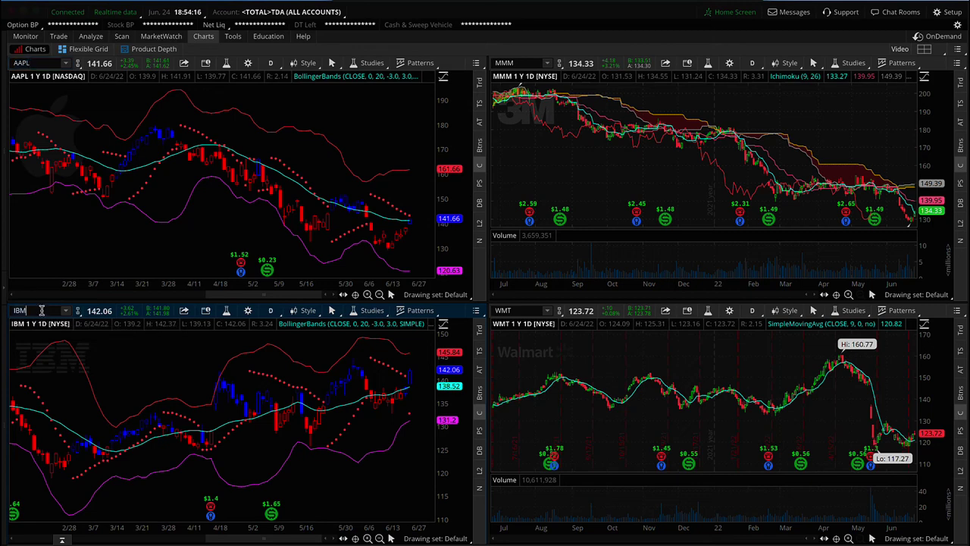
pyautogui.click(369, 311)
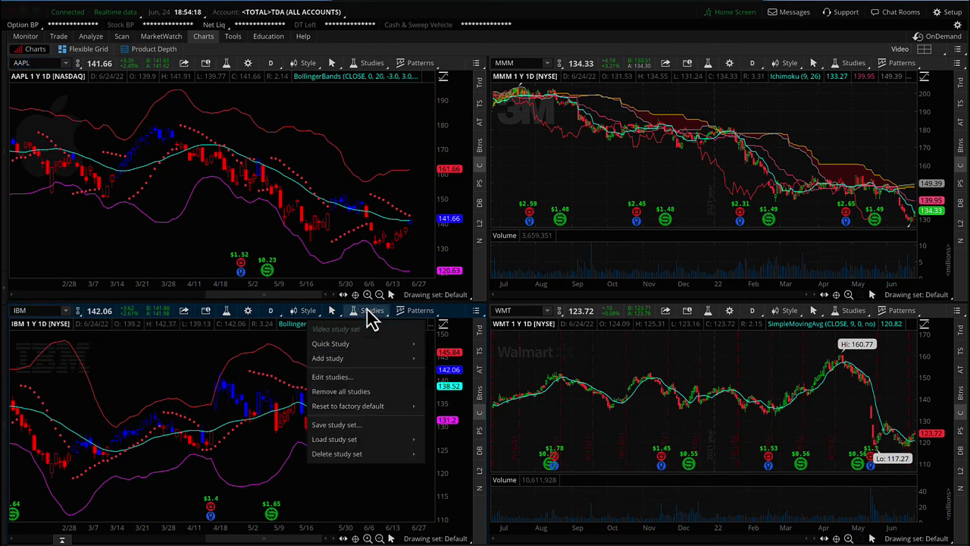
pyautogui.click(347, 377)
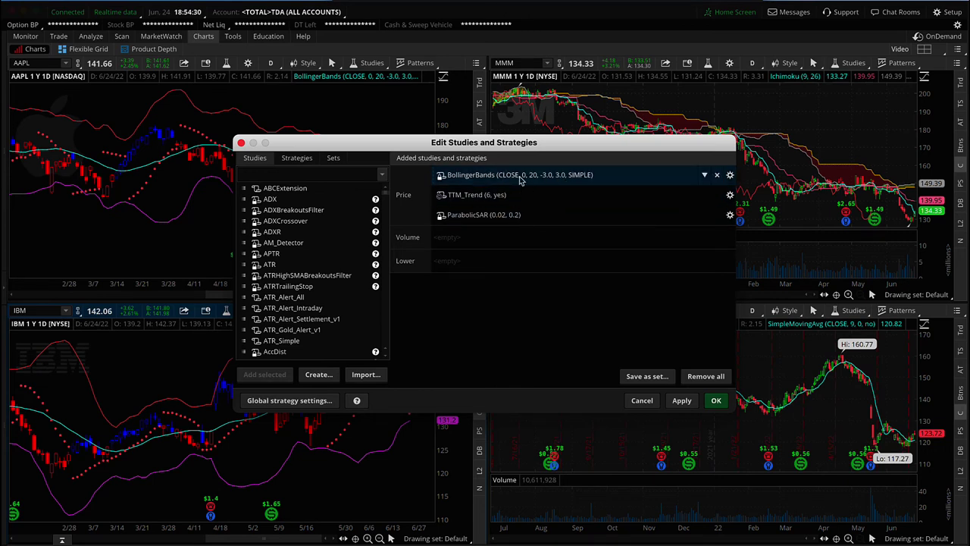
pyautogui.click(642, 401)
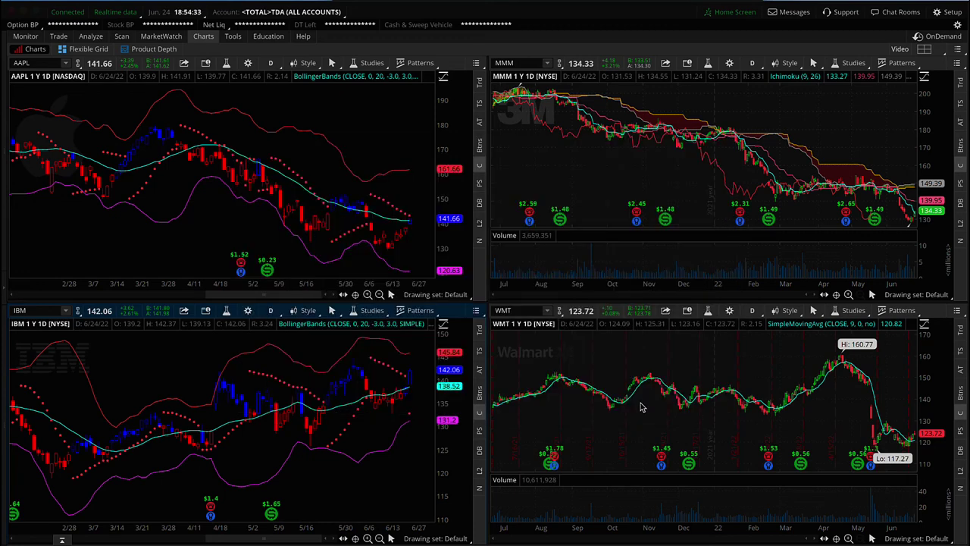
# Step: Open the AAPL chart settings and review the General, Price axis, Time axis and Appearance options, including the background colour choices
pyautogui.click(307, 64)
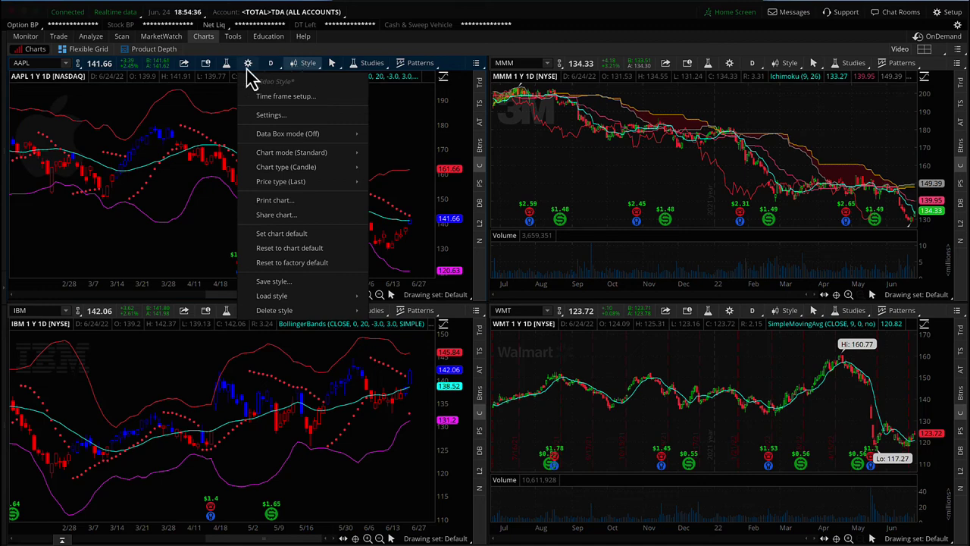
pyautogui.click(271, 115)
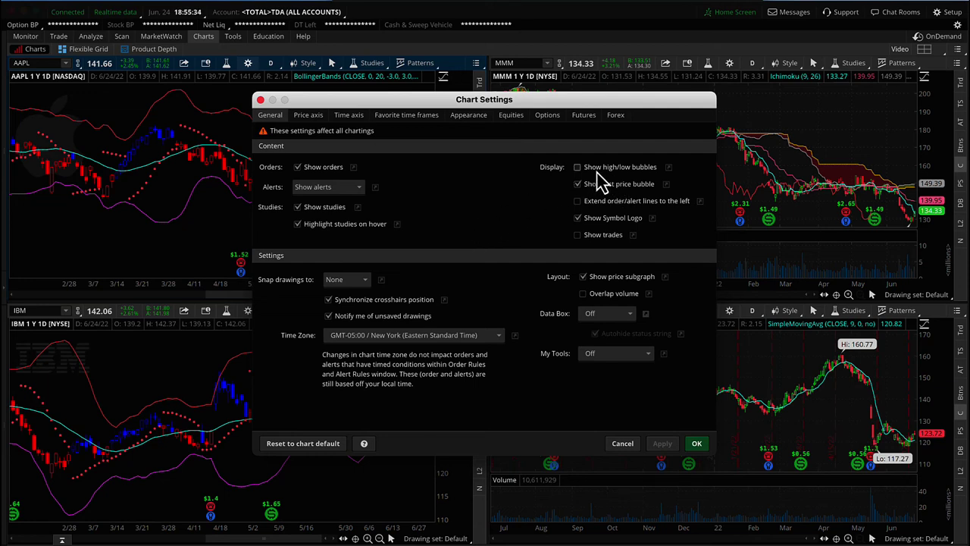
pyautogui.click(309, 115)
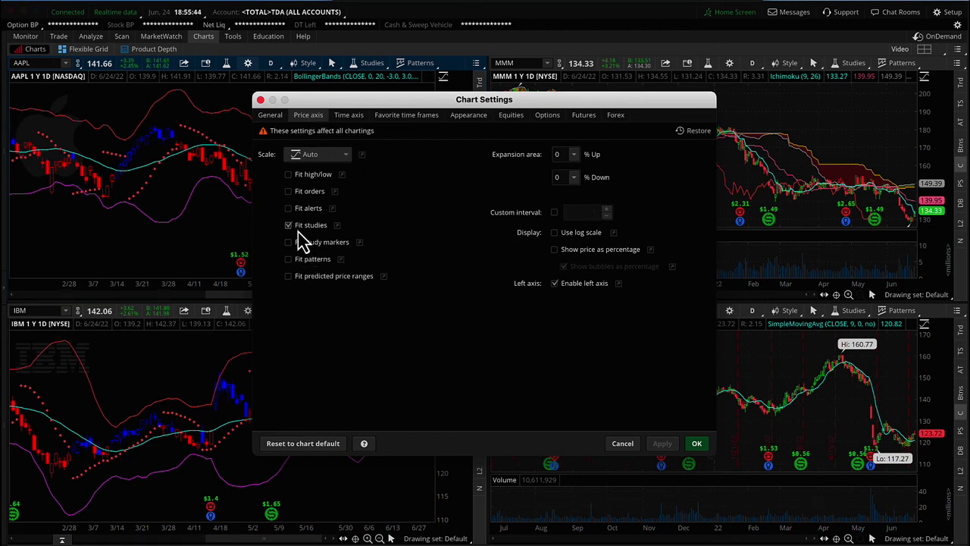
pyautogui.click(348, 116)
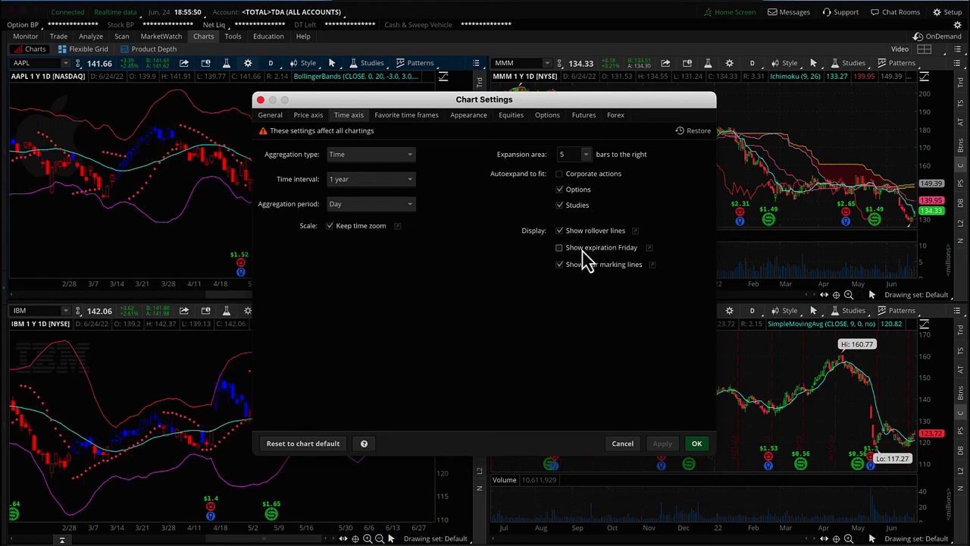
pyautogui.click(468, 119)
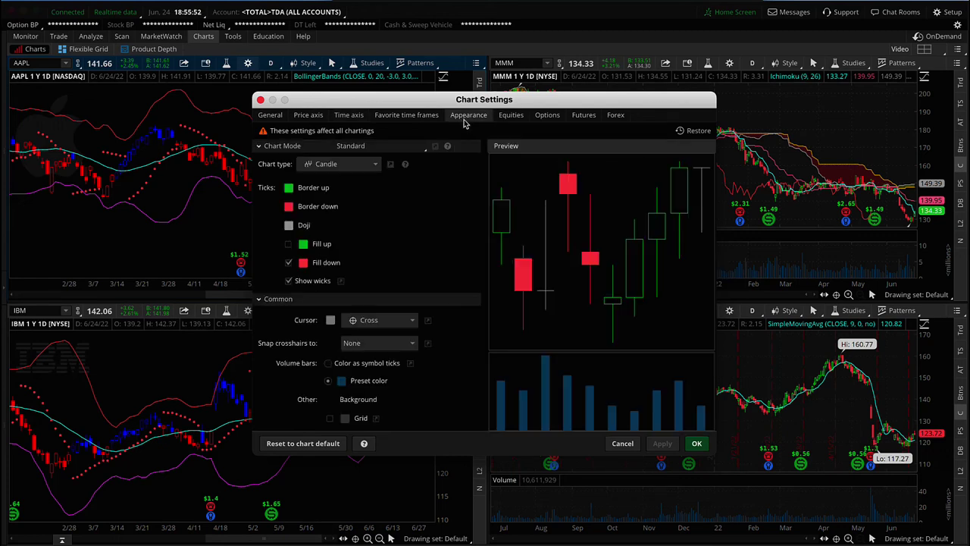
pyautogui.click(332, 400)
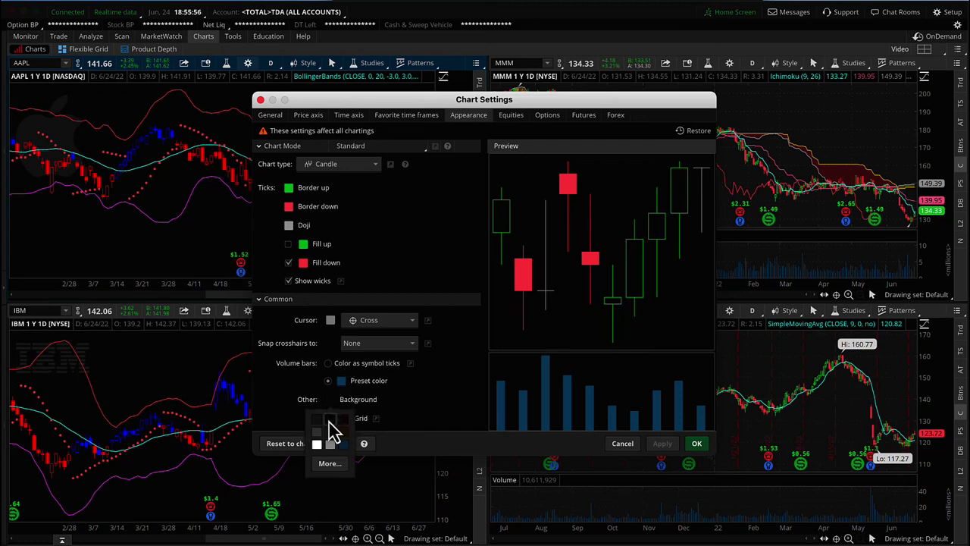
pyautogui.click(431, 412)
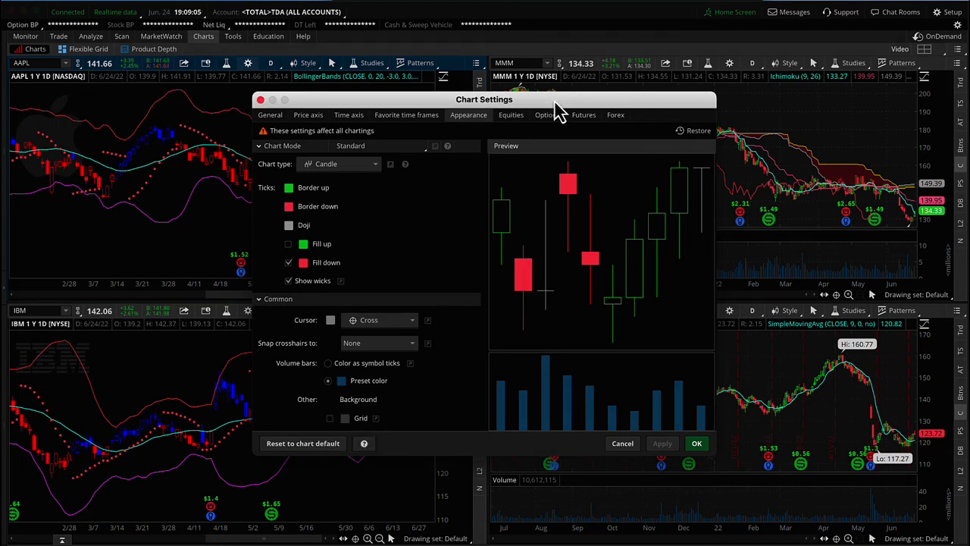
# Step: Review the Equities, Options, Futures and Forex chart settings and close the dialog without changes
pyautogui.click(512, 117)
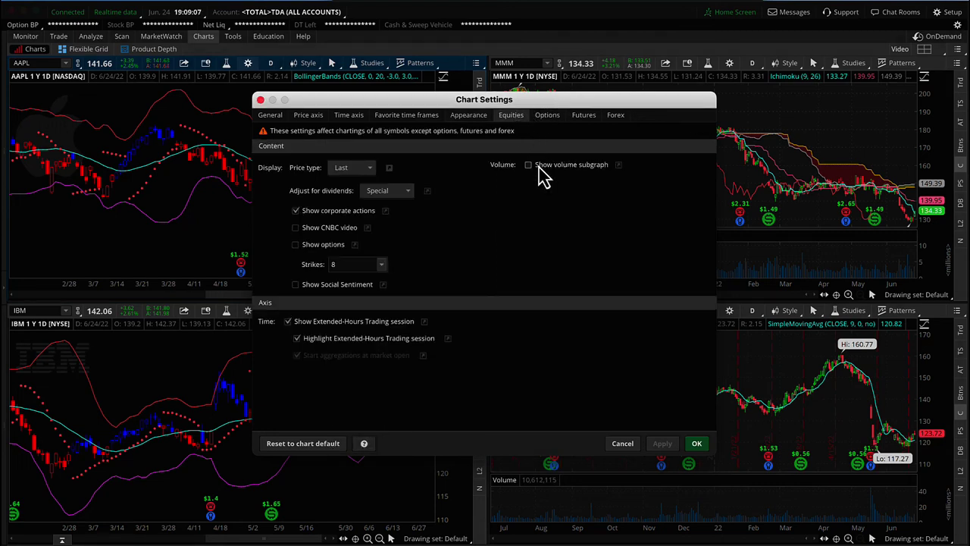
pyautogui.click(547, 117)
pyautogui.click(583, 118)
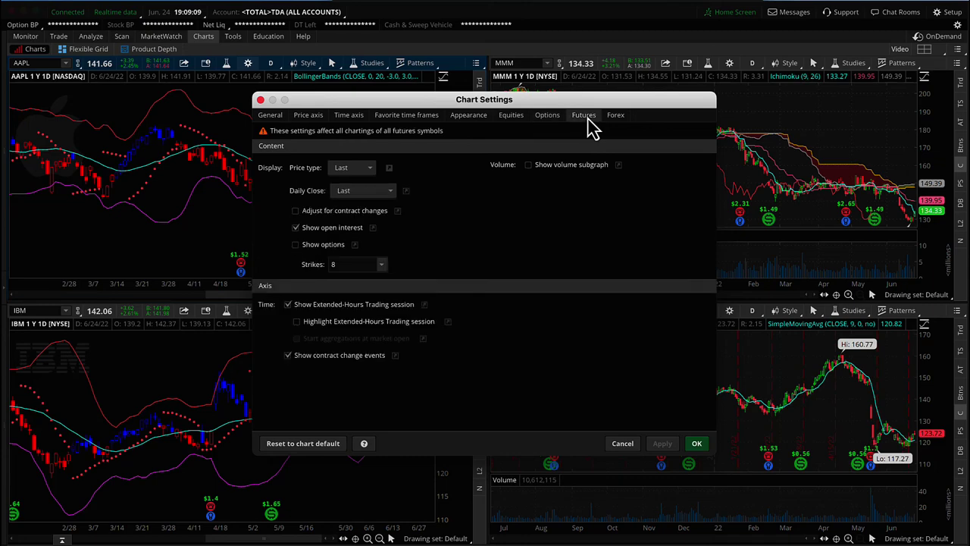
pyautogui.click(614, 119)
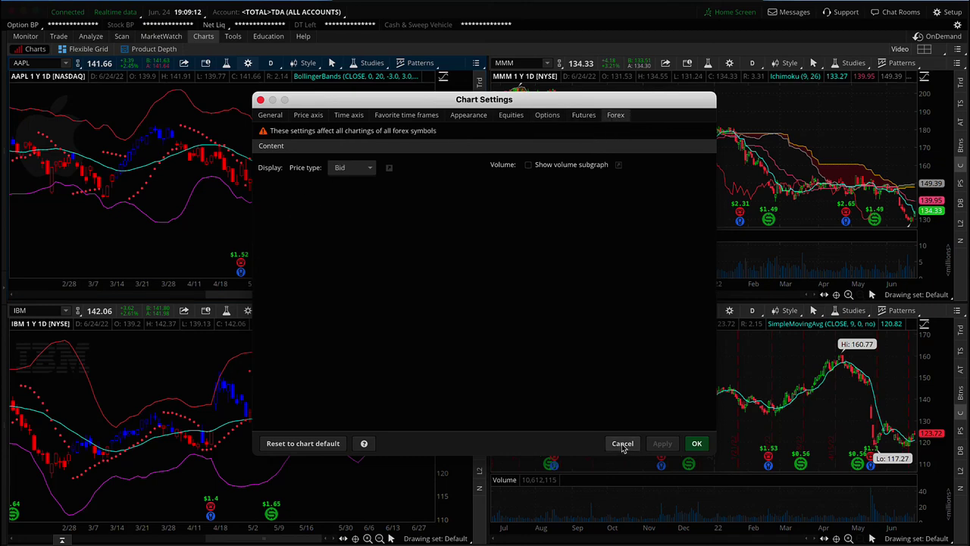
pyautogui.click(622, 444)
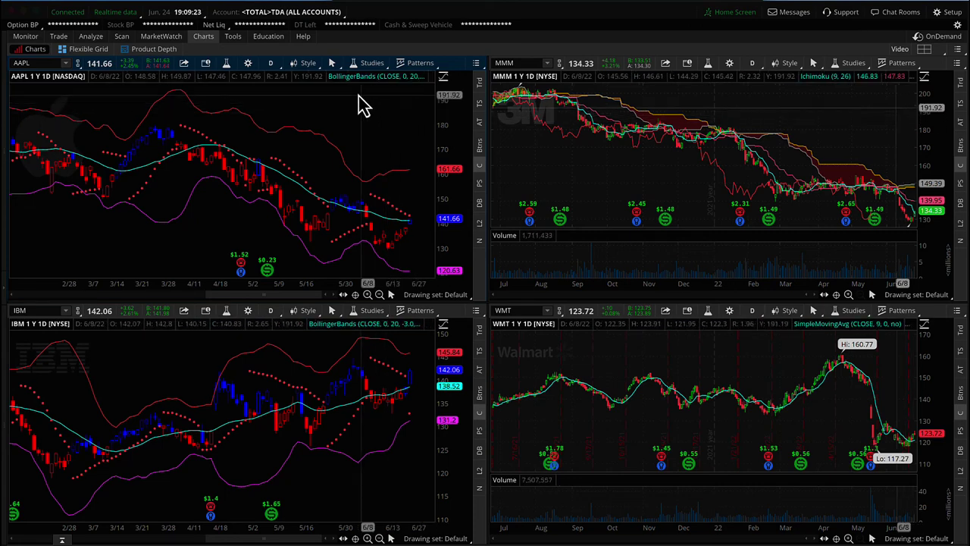
# Step: Save the AAPL chart's style as Video Style NS, leaving out patterns and study set
pyautogui.click(309, 64)
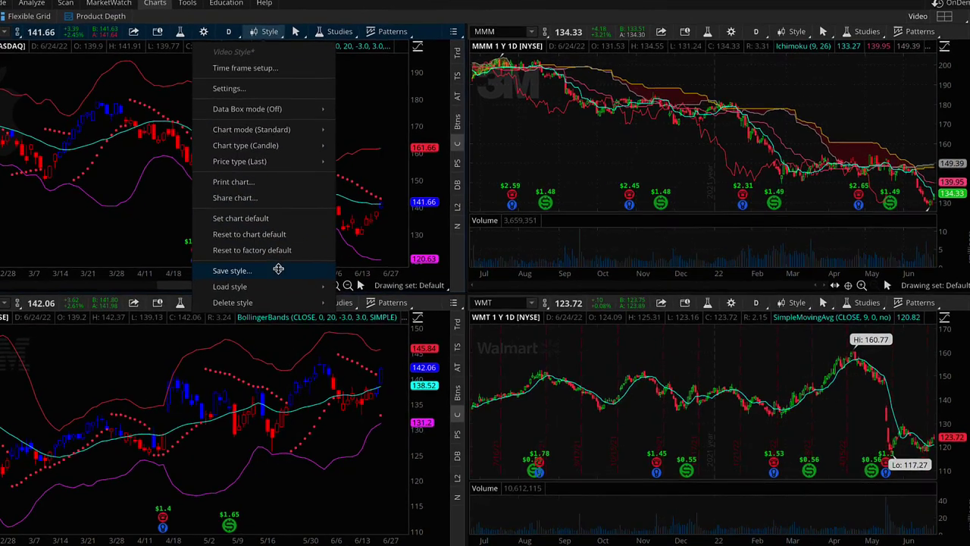
pyautogui.click(316, 281)
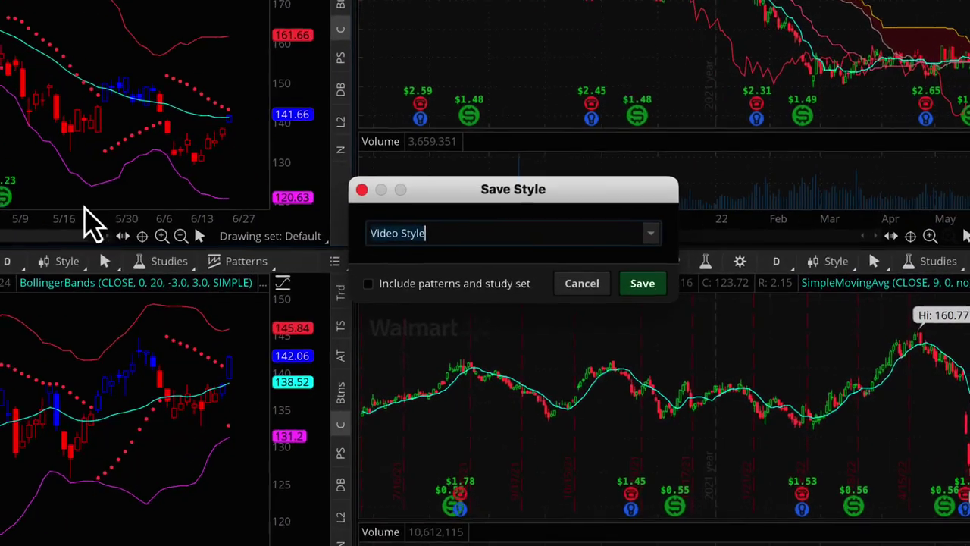
pyautogui.click(430, 227)
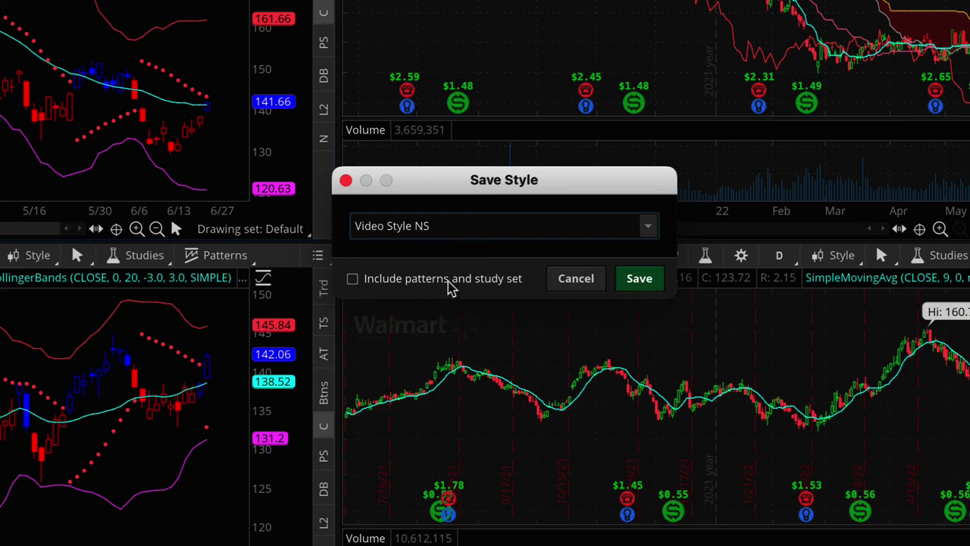
pyautogui.click(638, 279)
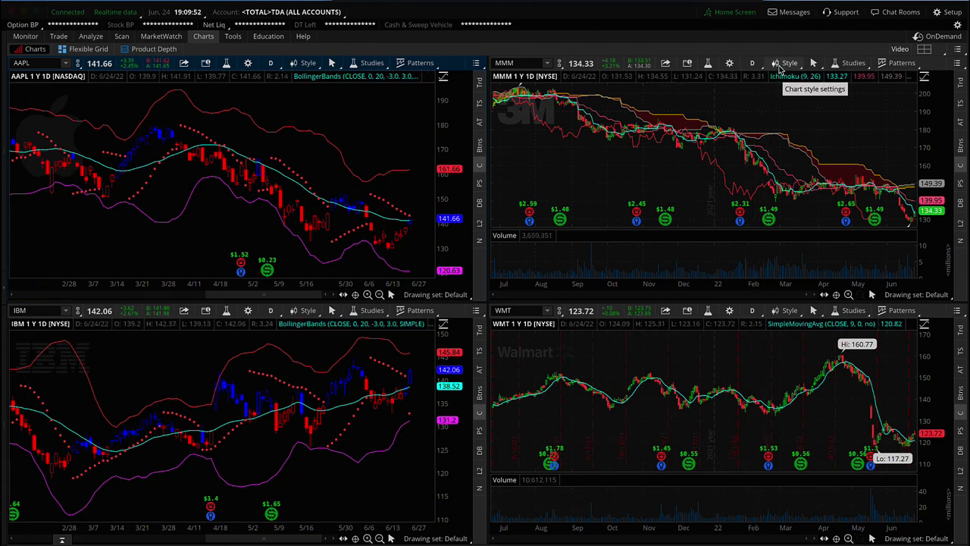
# Step: Load Video Style NS onto the MMM chart
pyautogui.click(781, 66)
pyautogui.moveTo(801, 279)
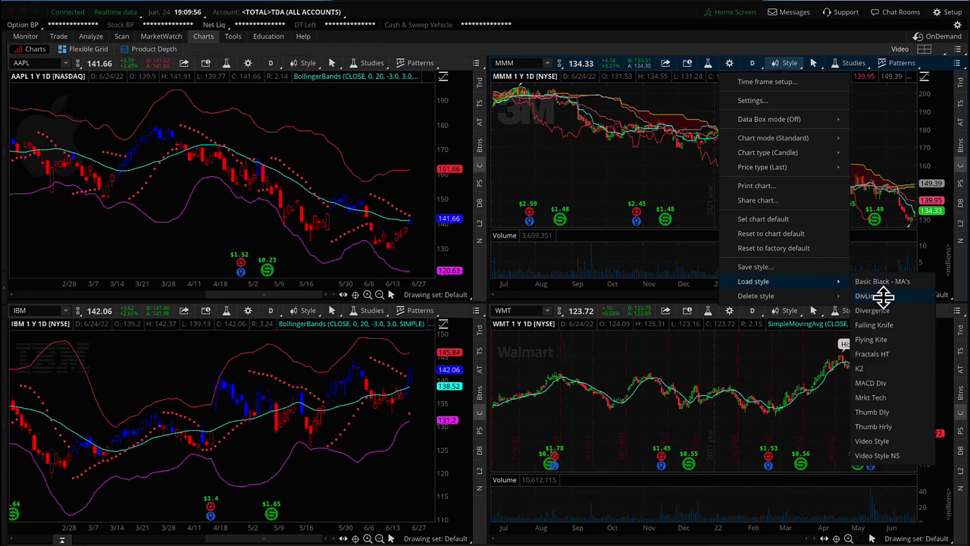
pyautogui.click(864, 457)
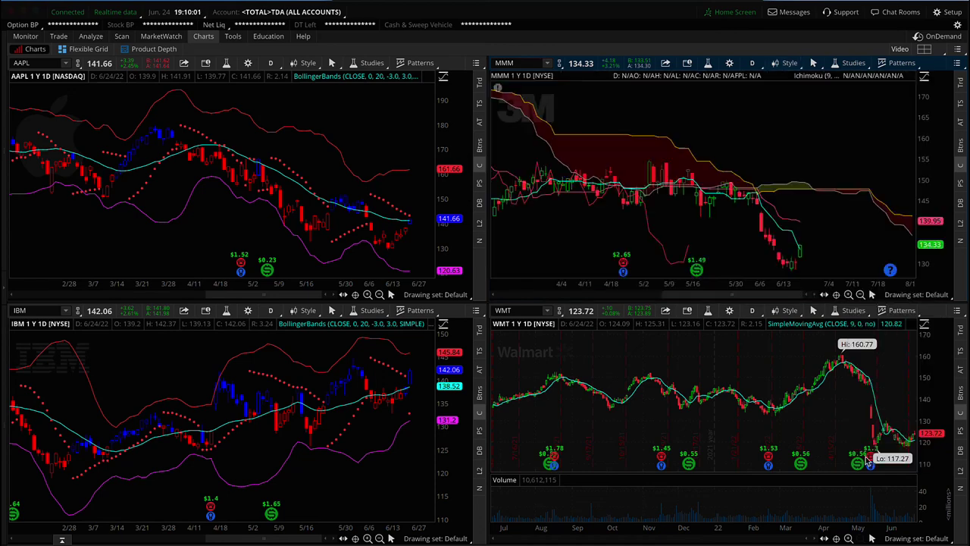
# Step: Open the study editor for the MMM chart, review its added studies, and close it without changes
pyautogui.click(850, 63)
pyautogui.click(832, 118)
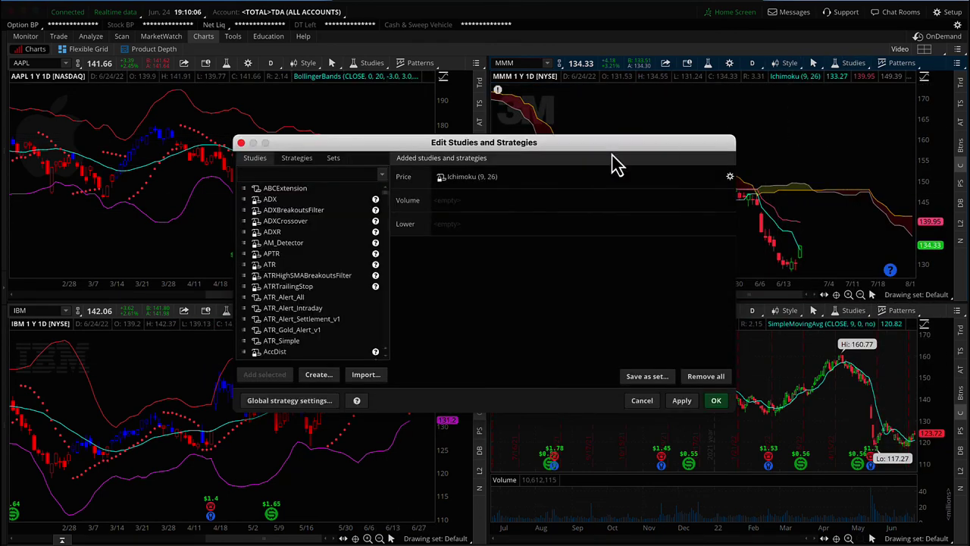
pyautogui.click(640, 403)
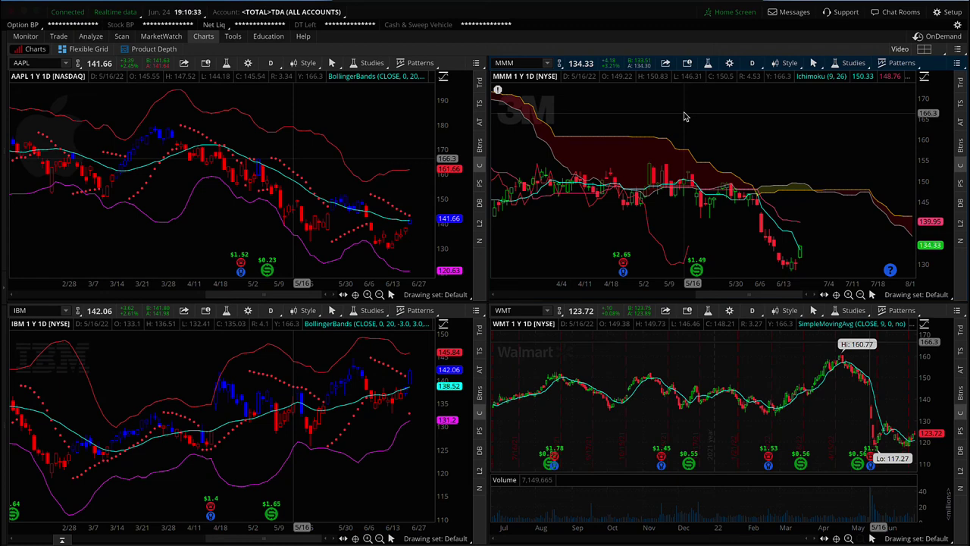
# Step: Save the MMM chart's studies as a study set named Video
pyautogui.click(850, 63)
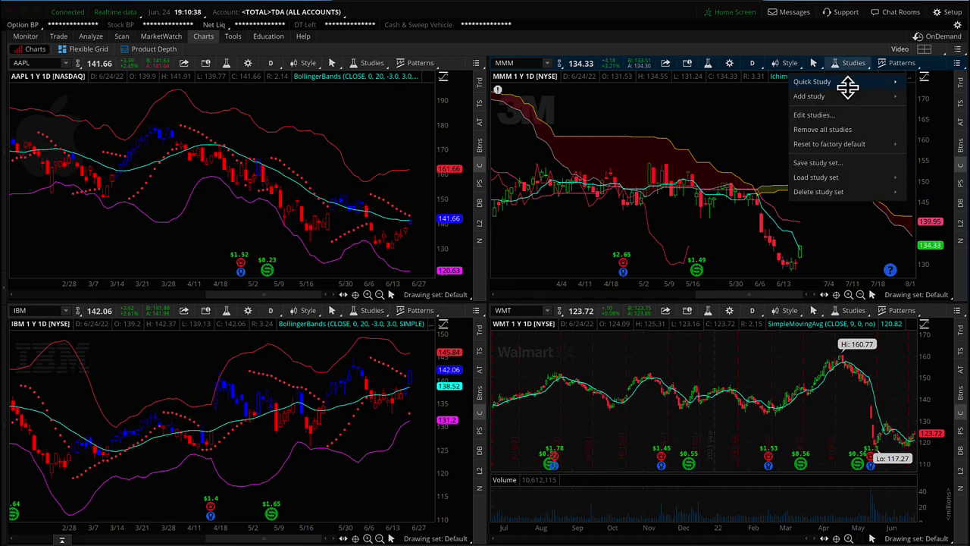
pyautogui.click(826, 163)
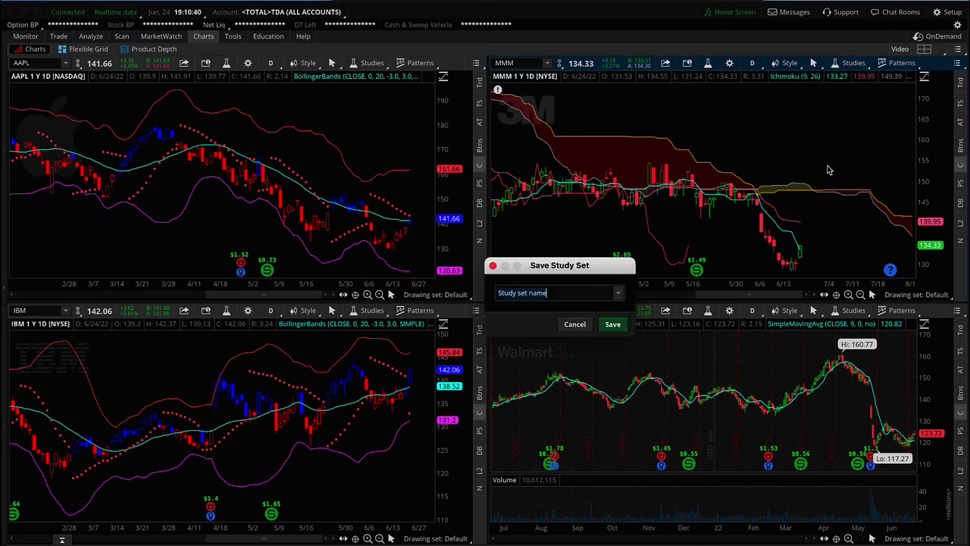
pyautogui.write('Video')
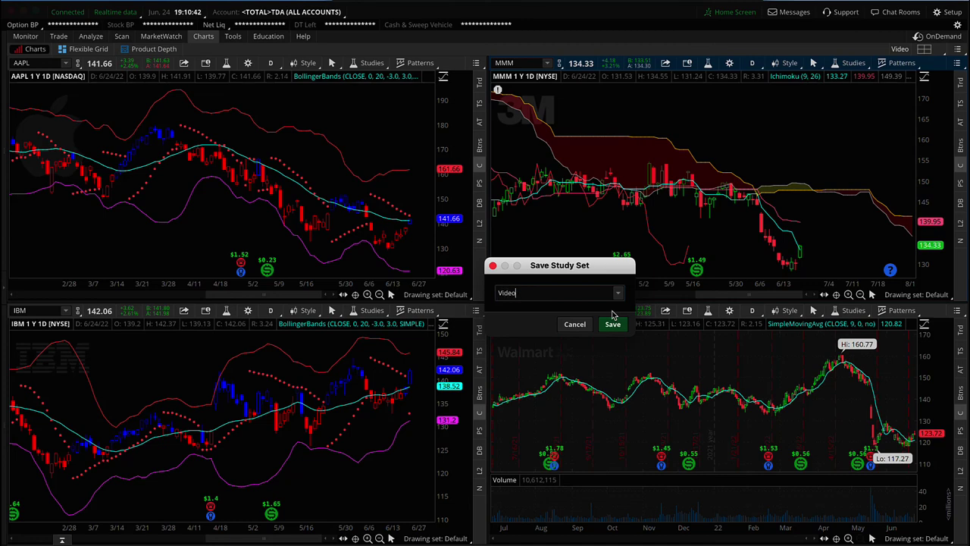
pyautogui.click(612, 324)
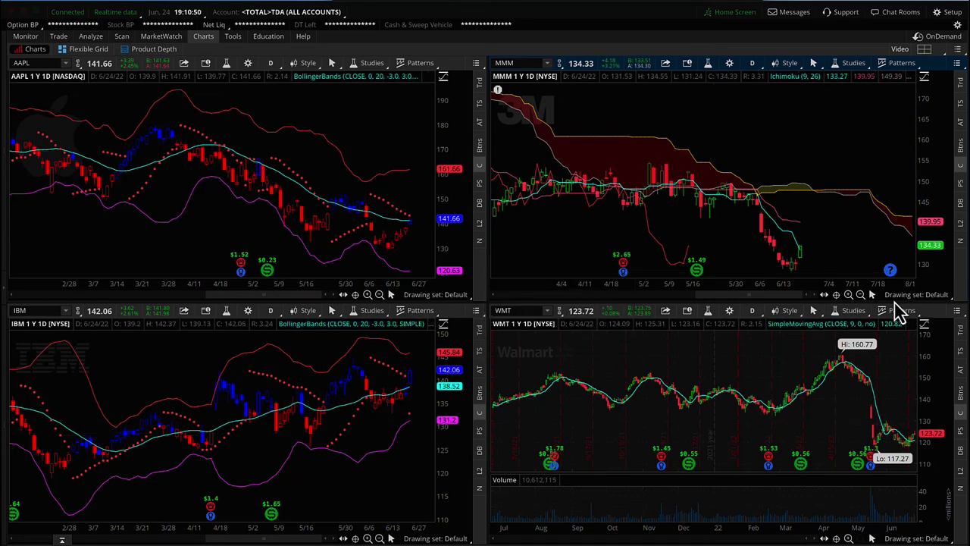
# Step: Maximize the WMT chart cell and load the Video study set onto it
pyautogui.click(956, 314)
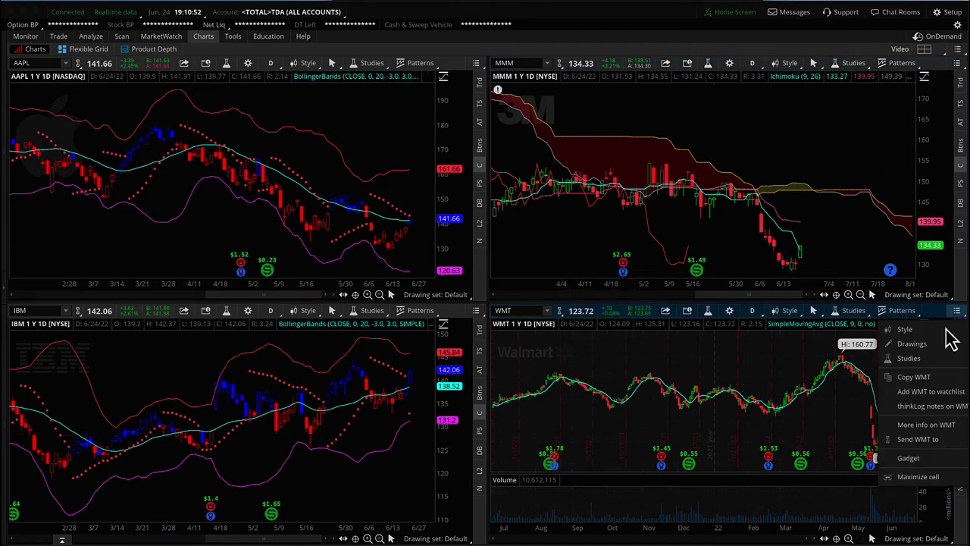
pyautogui.click(914, 487)
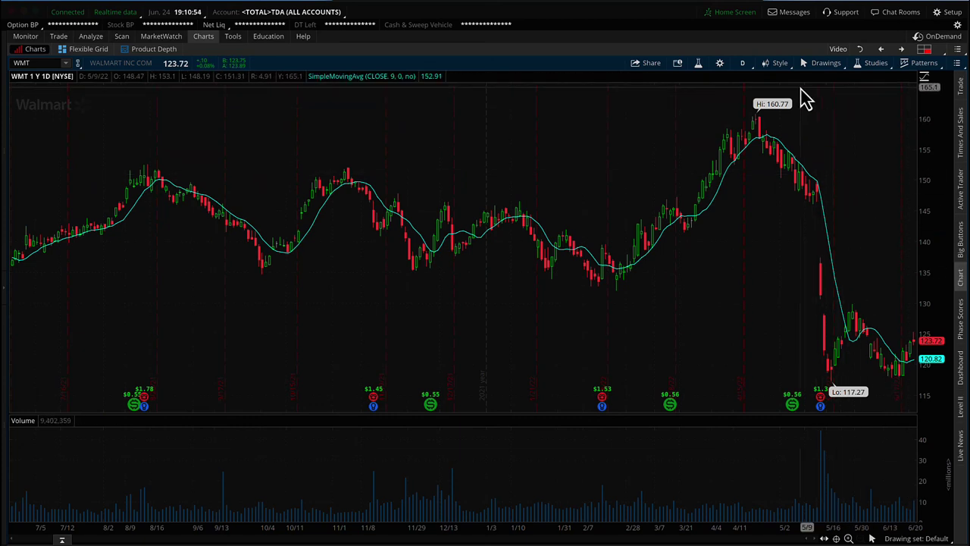
pyautogui.click(864, 66)
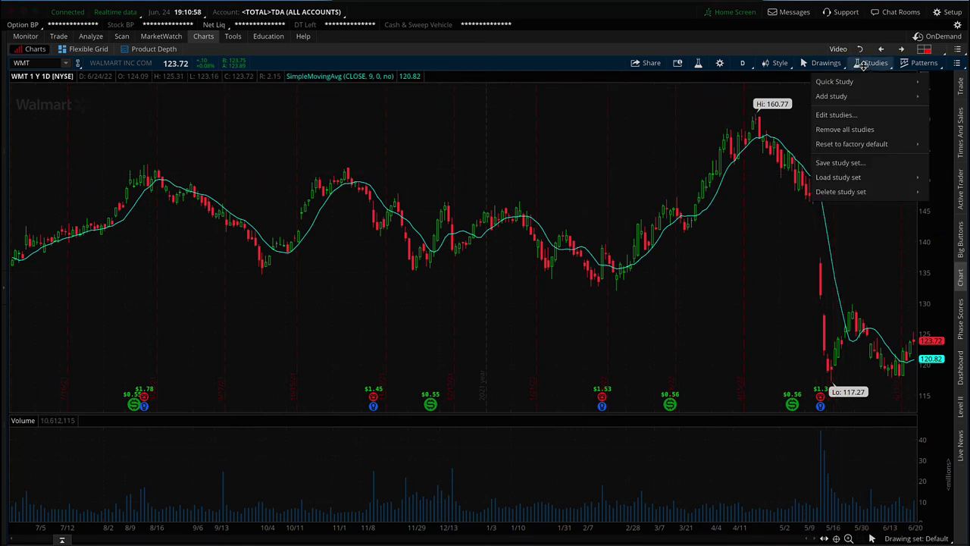
pyautogui.moveTo(837, 179)
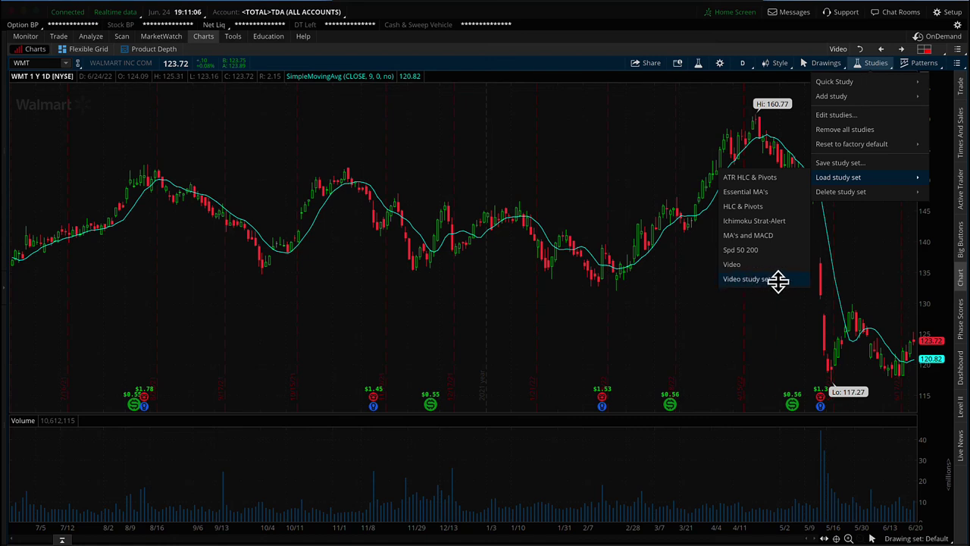
pyautogui.click(740, 265)
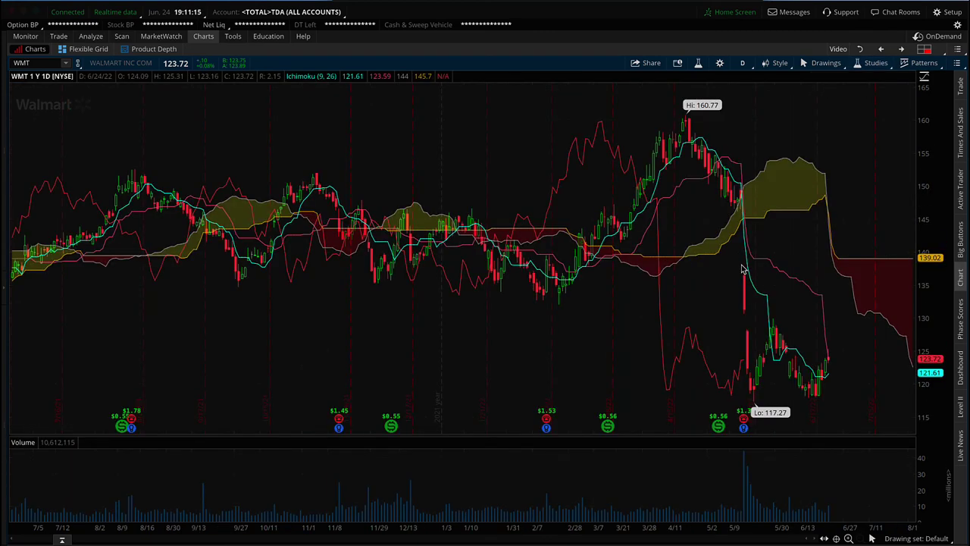
# Step: Review the WMT chart's added studies in the study editor without changing them and restore the four-chart grid
pyautogui.click(872, 63)
pyautogui.click(832, 130)
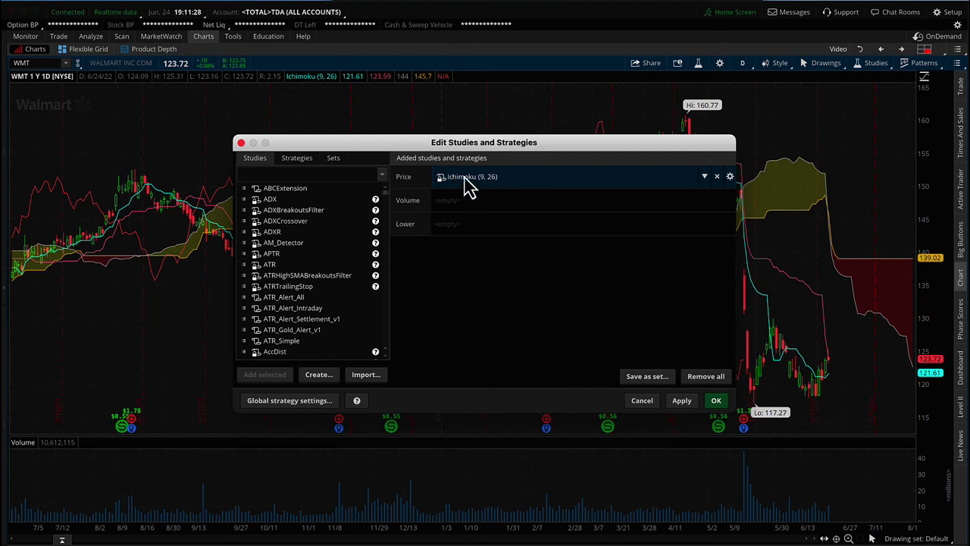
pyautogui.click(642, 401)
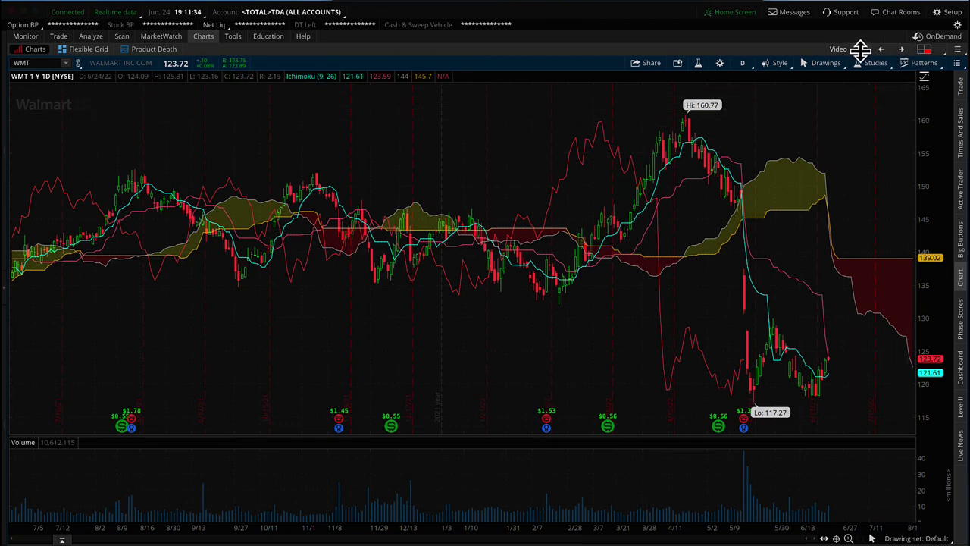
pyautogui.click(923, 49)
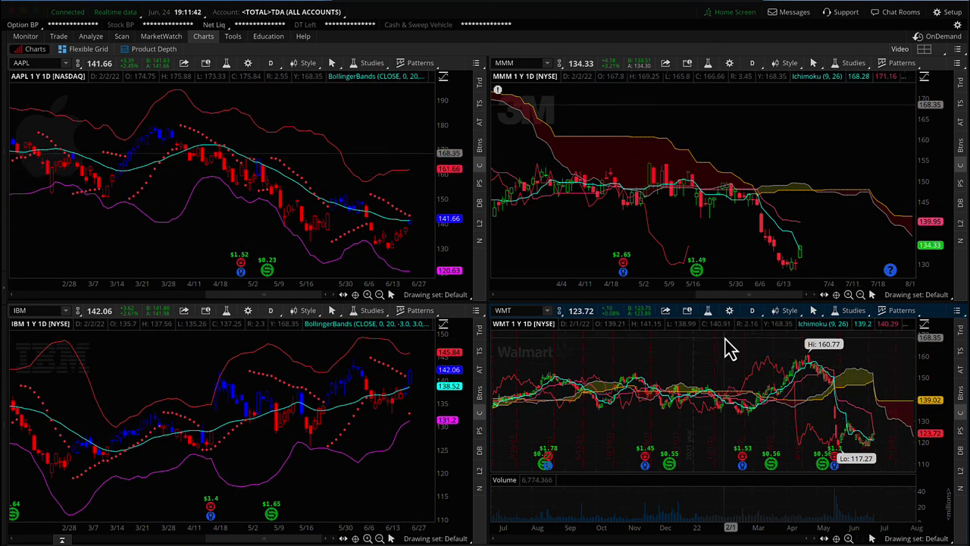
# Step: Open the WMT chart's settings, look over the General options, and close the dialog without changes
pyautogui.click(729, 312)
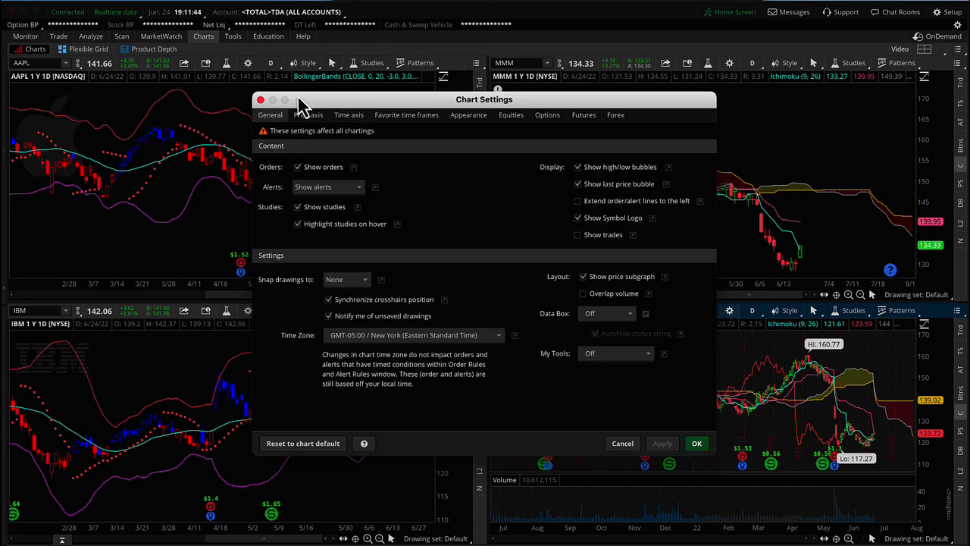
pyautogui.moveTo(389, 113)
pyautogui.mouseDown()
pyautogui.moveTo(342, 121)
pyautogui.moveTo(383, 110)
pyautogui.moveTo(395, 120)
pyautogui.mouseUp()
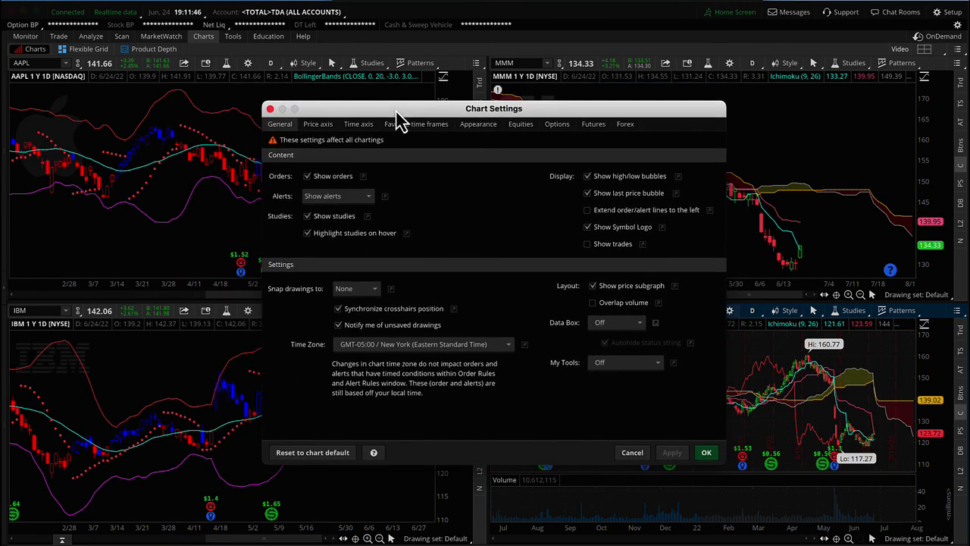
pyautogui.click(270, 109)
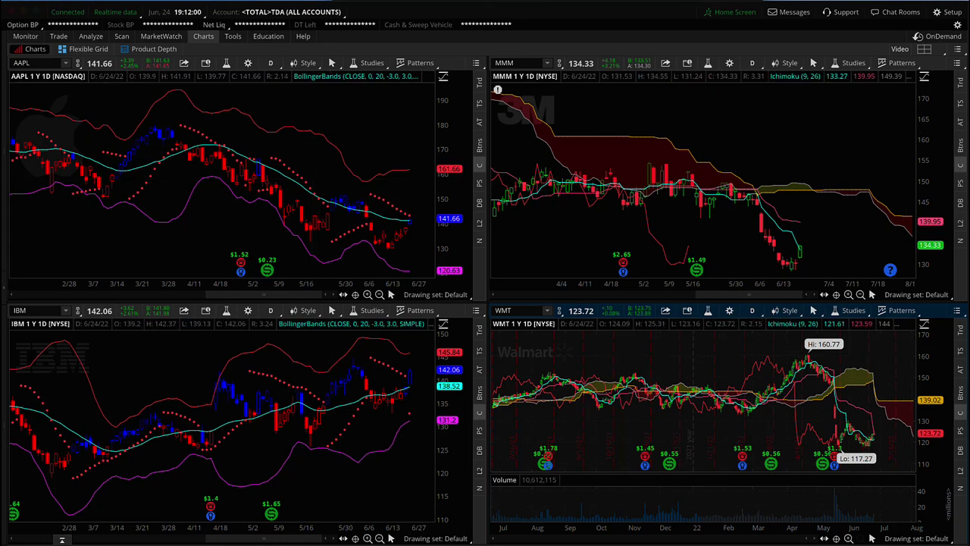
# Step: Load the Video NEW 2 grid and apply Video Style to its AAPL chart
pyautogui.click(924, 49)
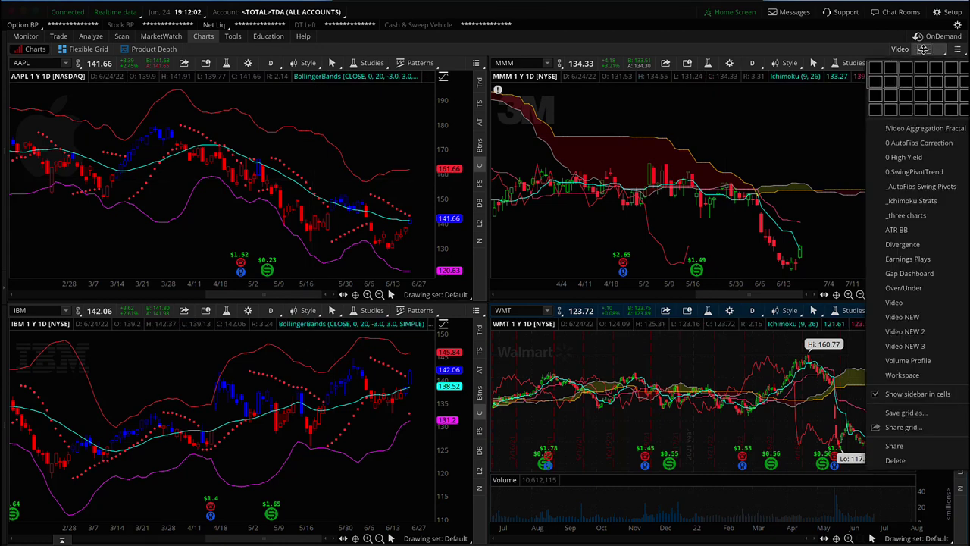
pyautogui.click(904, 332)
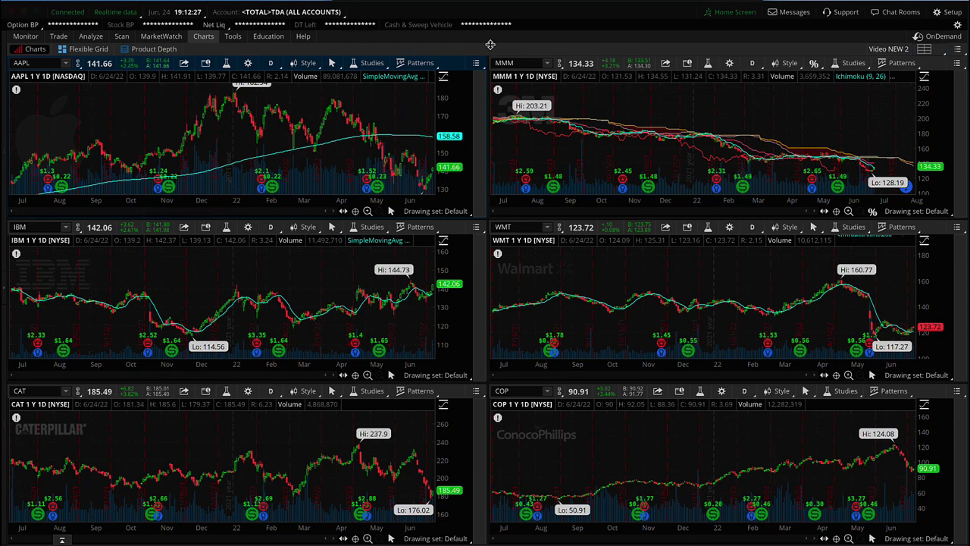
pyautogui.click(310, 64)
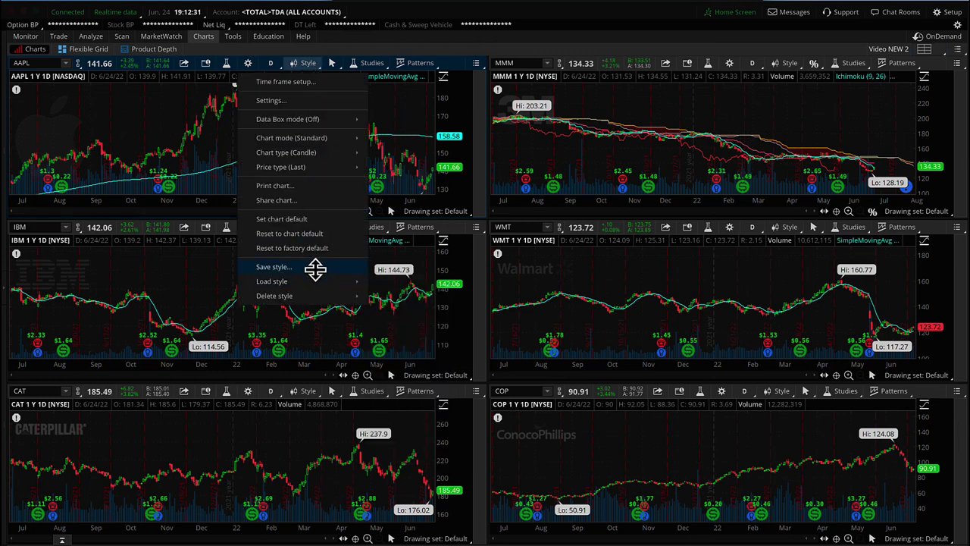
pyautogui.moveTo(316, 279)
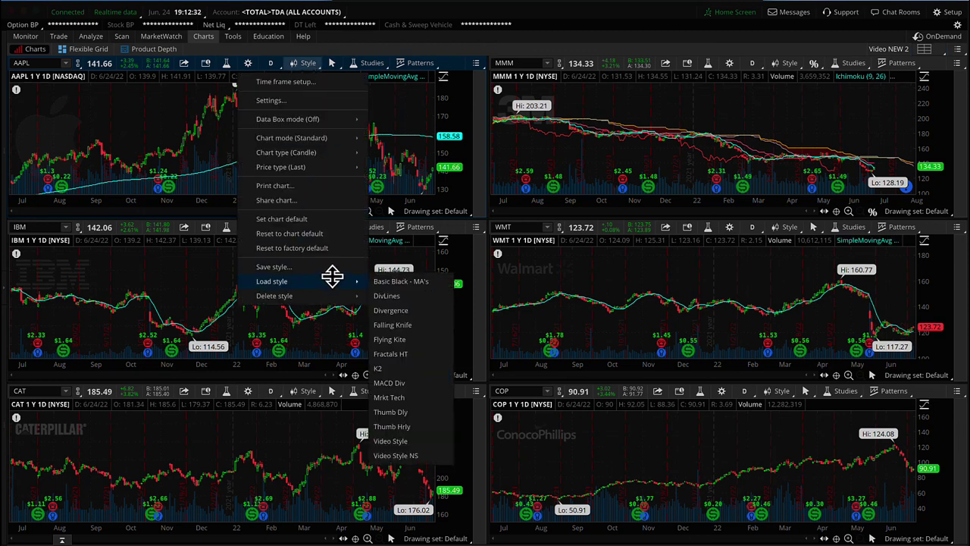
pyautogui.click(388, 441)
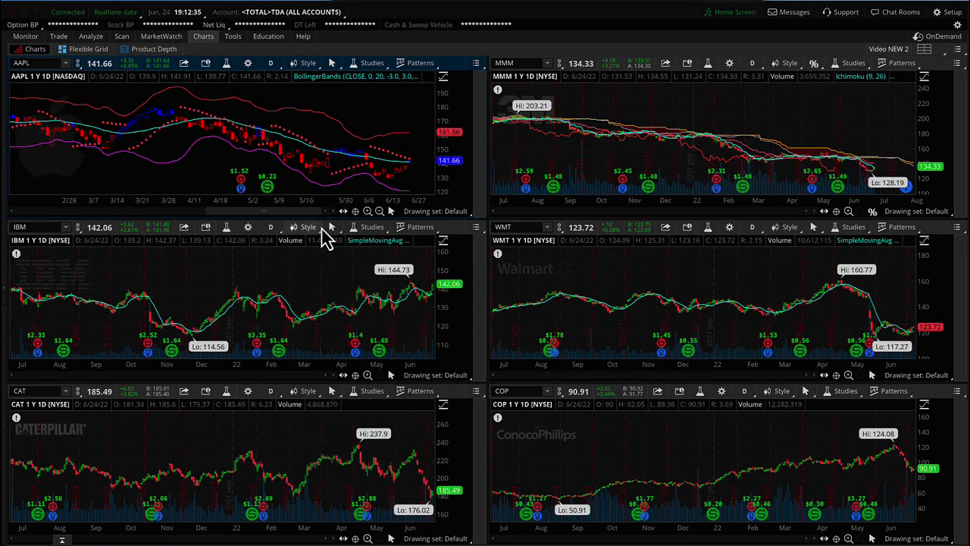
# Step: Load Video Style onto the IBM and CAT charts
pyautogui.click(322, 228)
pyautogui.moveTo(330, 446)
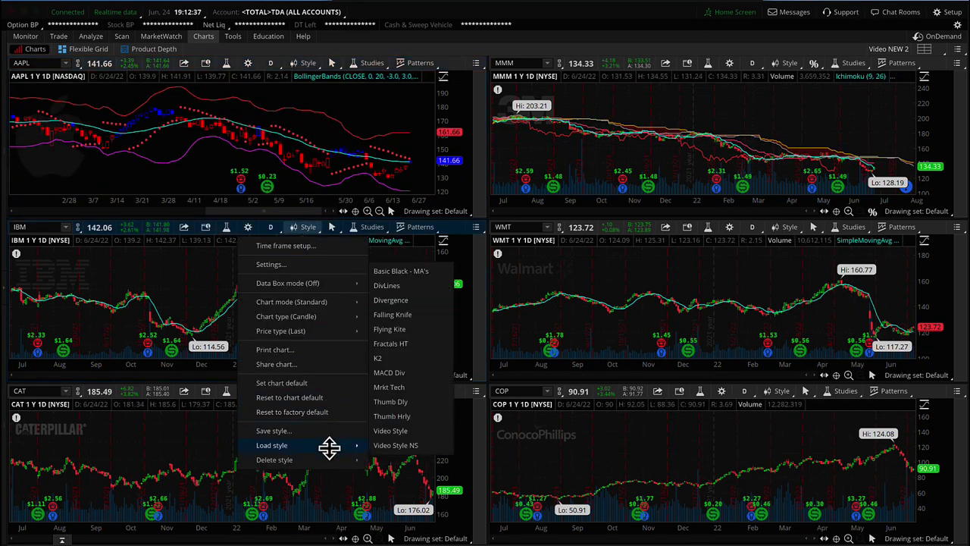
pyautogui.click(391, 431)
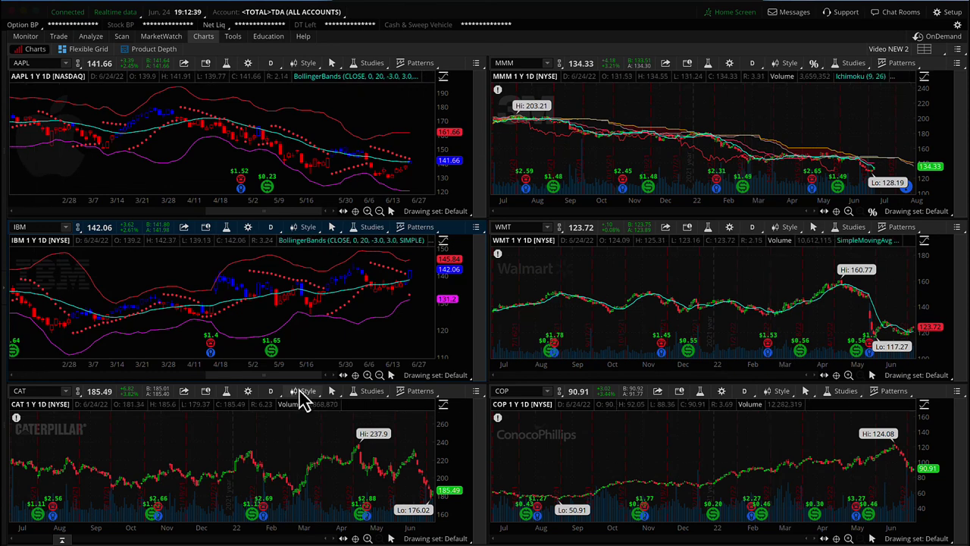
pyautogui.click(303, 391)
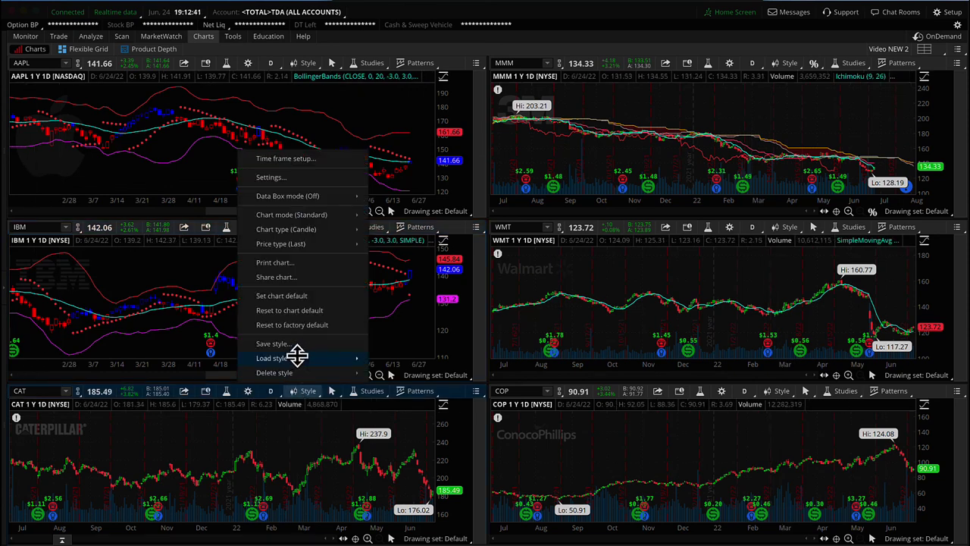
pyautogui.moveTo(303, 358)
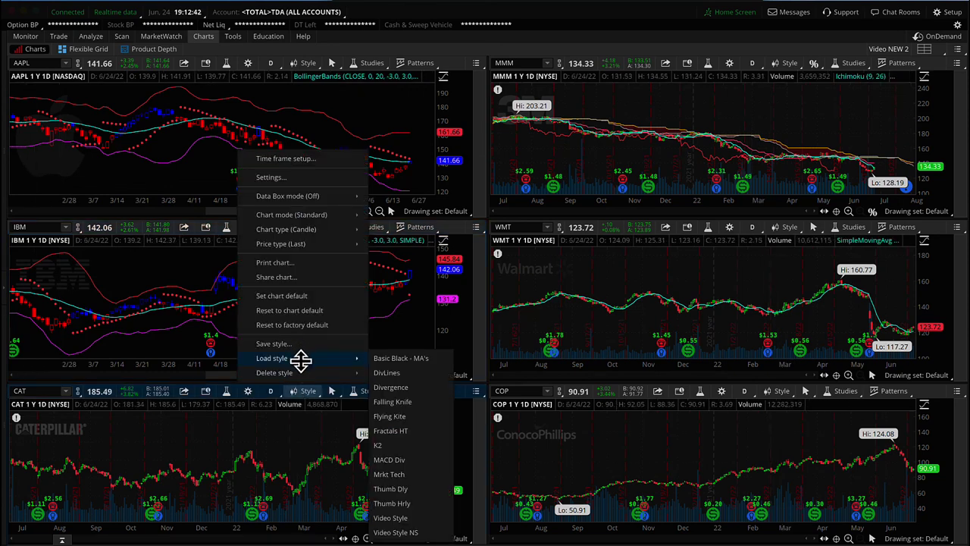
pyautogui.click(400, 519)
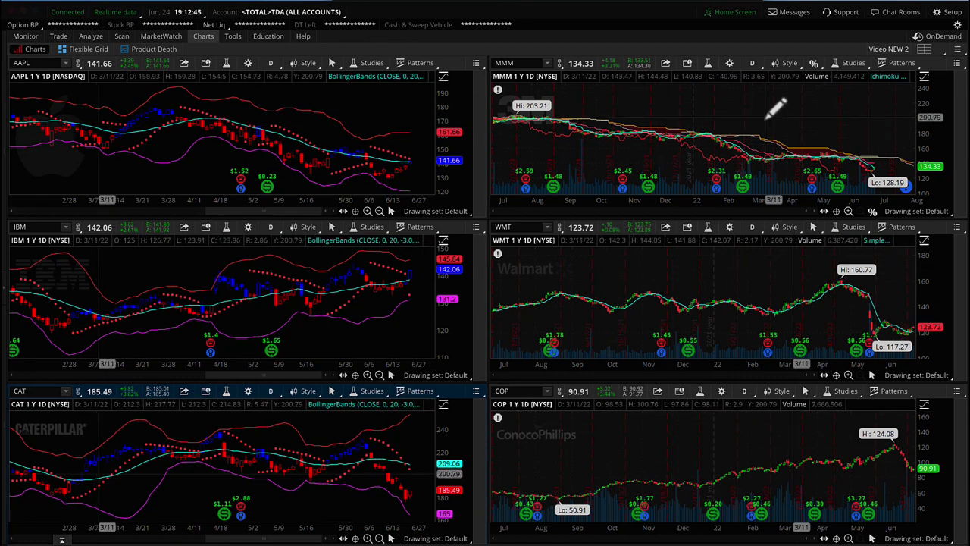
# Step: Load the Video study set onto the MMM and WMT charts
pyautogui.click(844, 65)
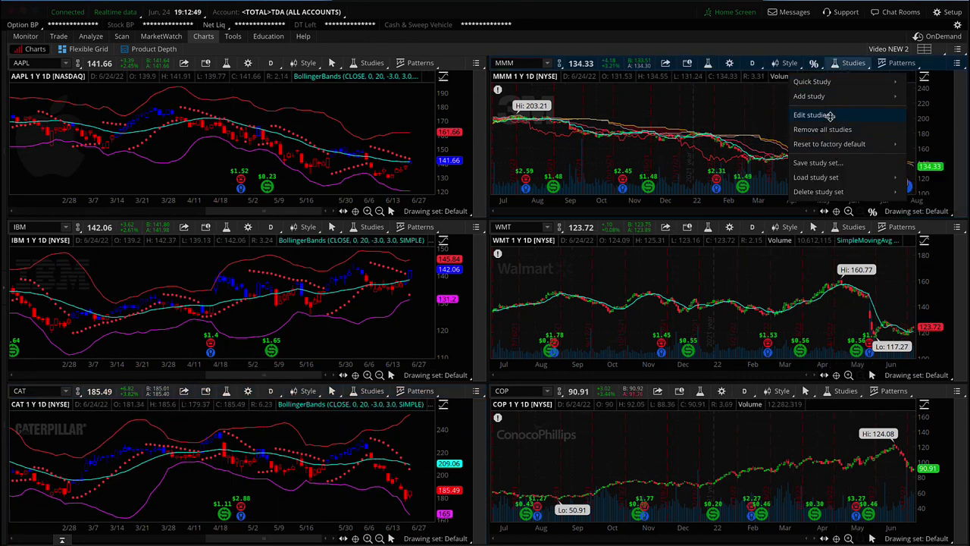
pyautogui.moveTo(834, 177)
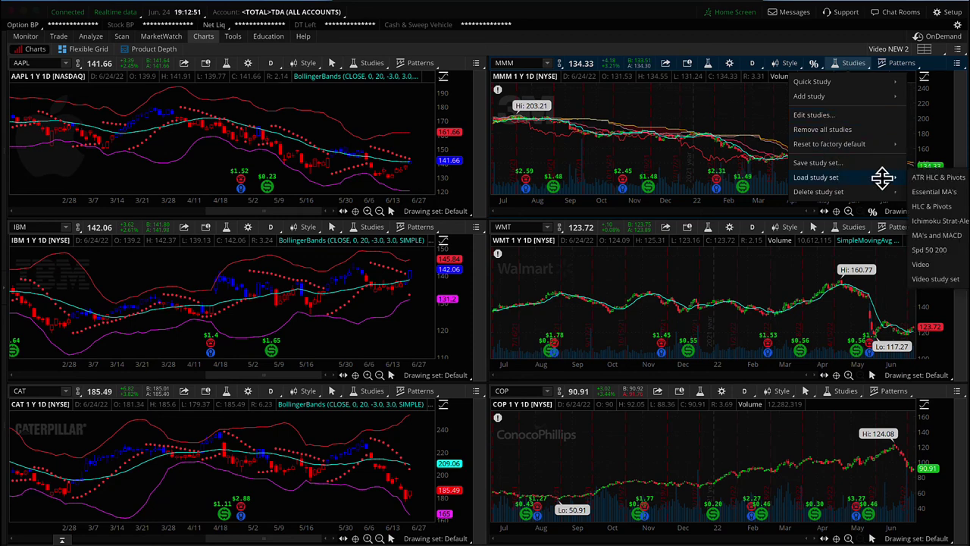
pyautogui.click(928, 278)
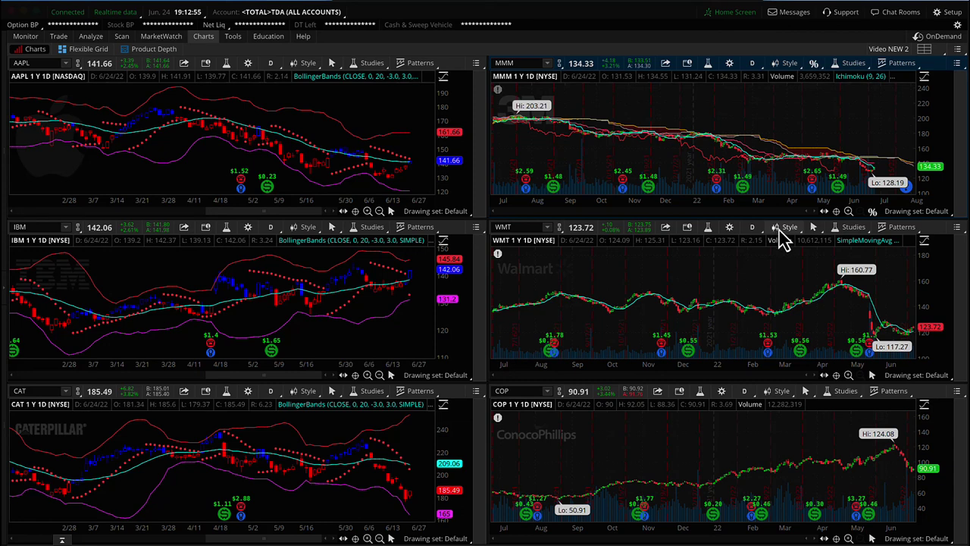
pyautogui.click(841, 229)
pyautogui.moveTo(829, 341)
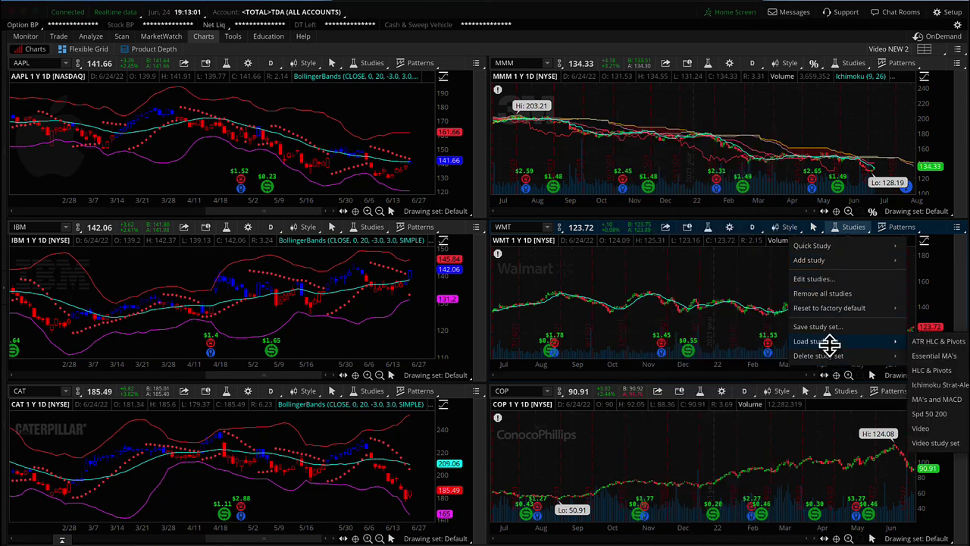
pyautogui.click(920, 429)
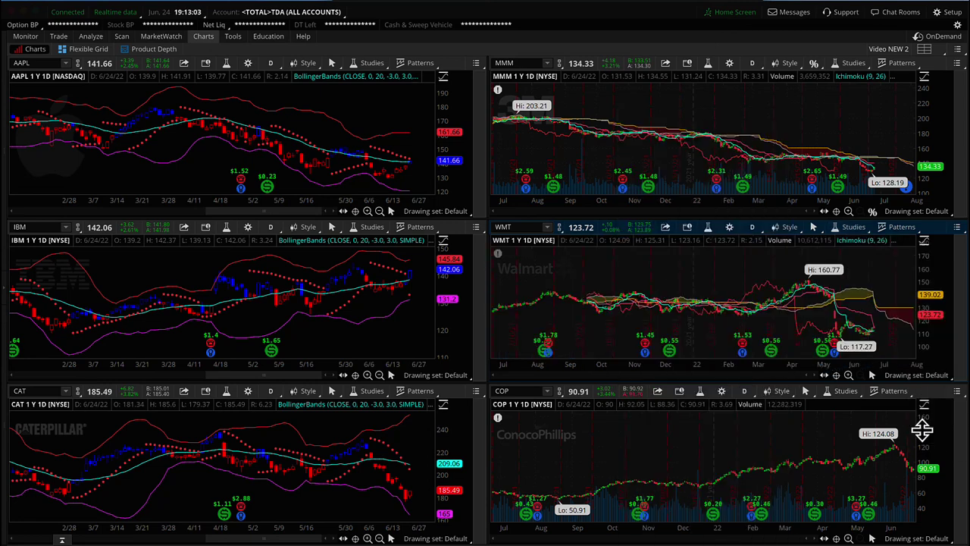
# Step: Load the Video study set onto the COP chart
pyautogui.click(846, 390)
pyautogui.moveTo(842, 505)
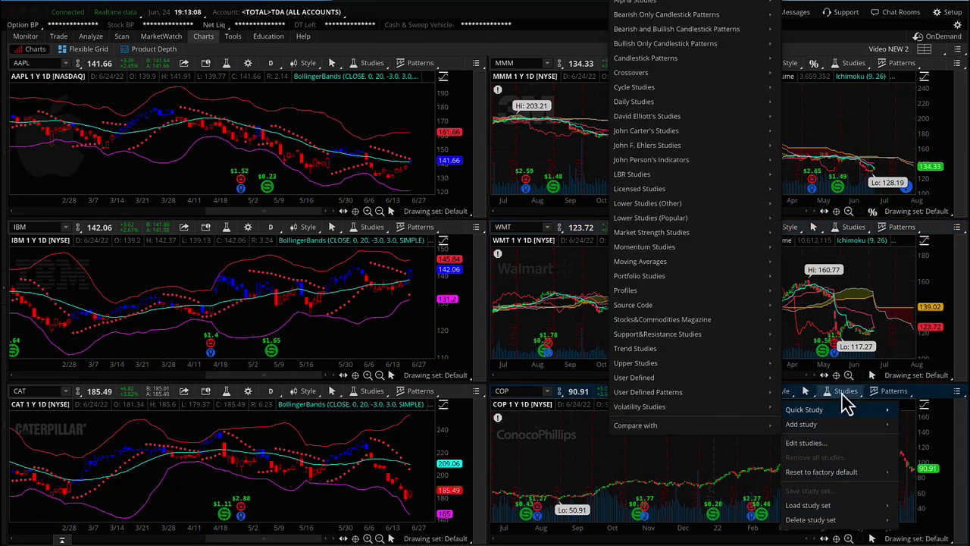
pyautogui.click(842, 394)
pyautogui.click(841, 392)
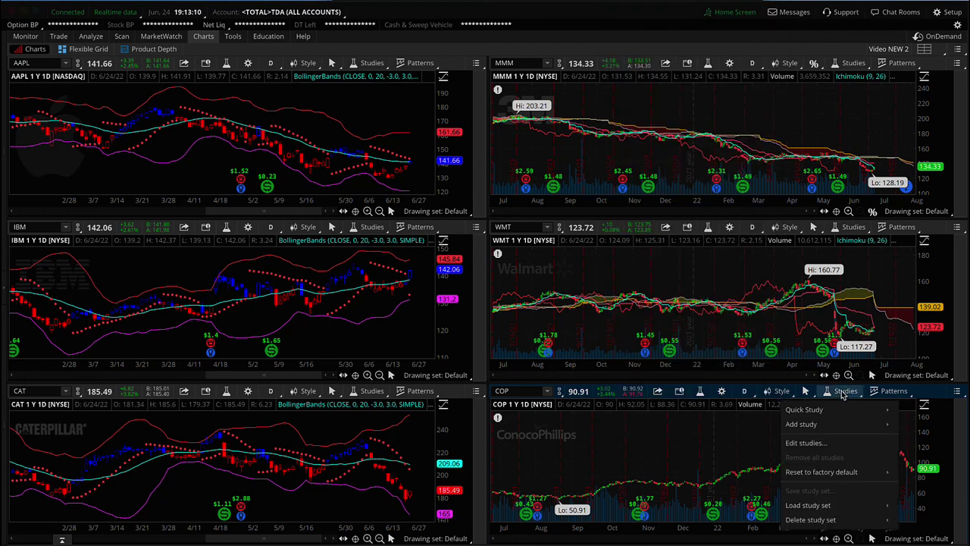
pyautogui.moveTo(834, 505)
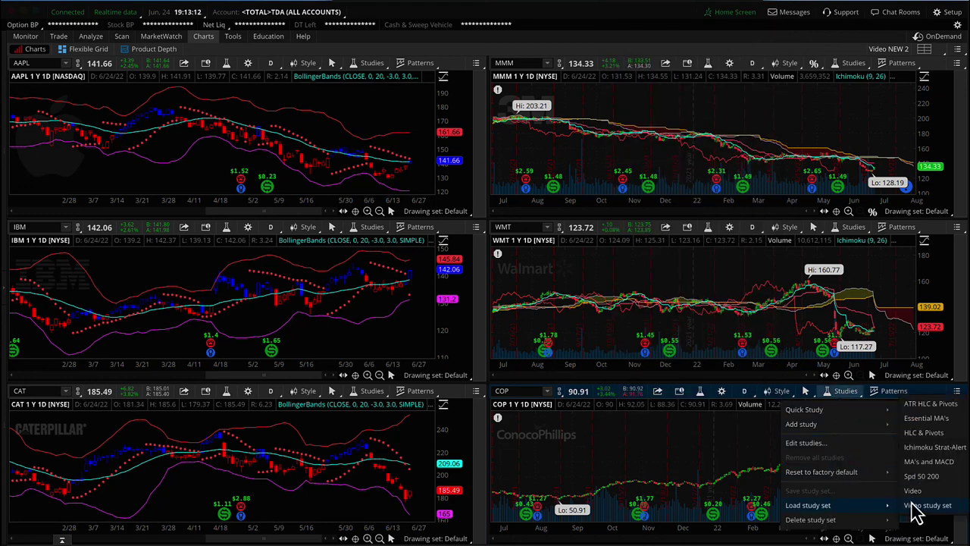
pyautogui.click(913, 491)
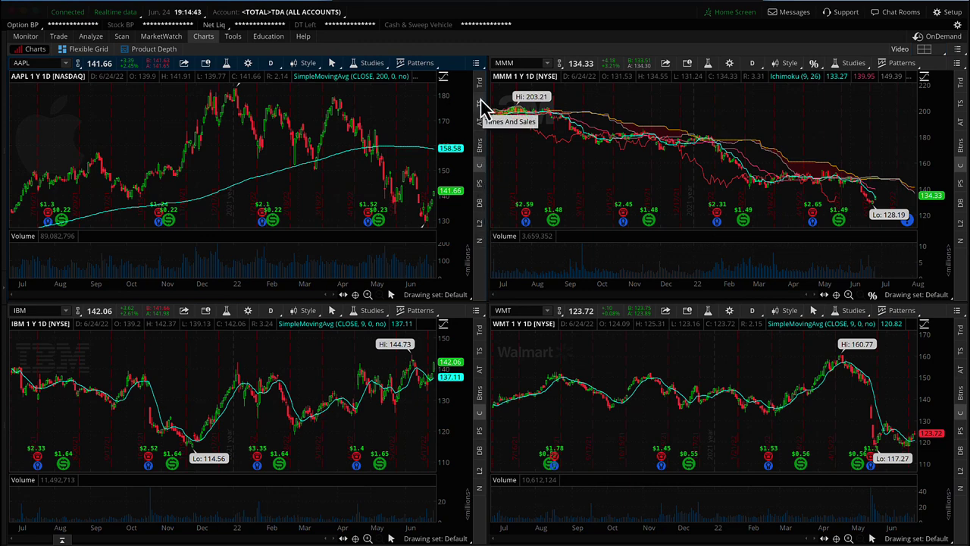
# Step: Hide the sidebar in the chart grid's cells and show it again
pyautogui.click(924, 48)
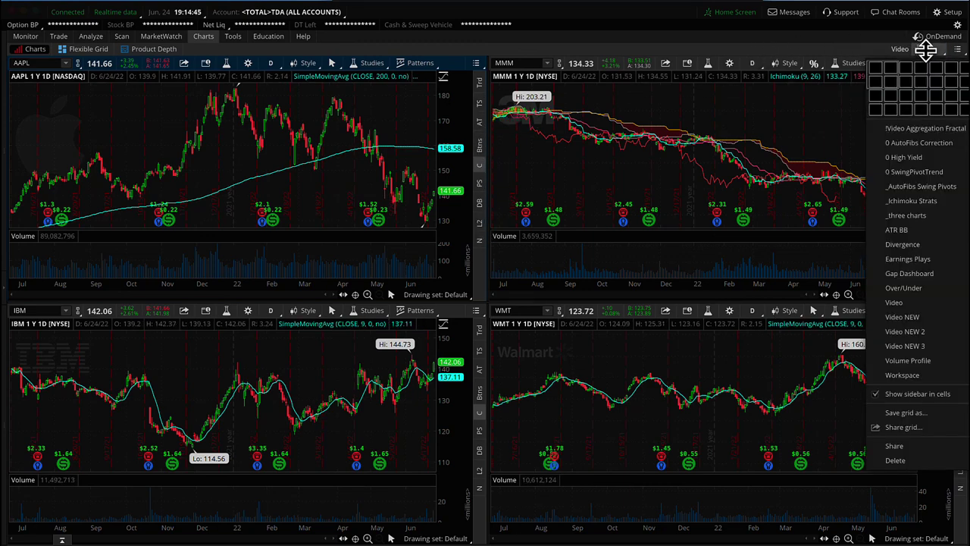
pyautogui.click(884, 396)
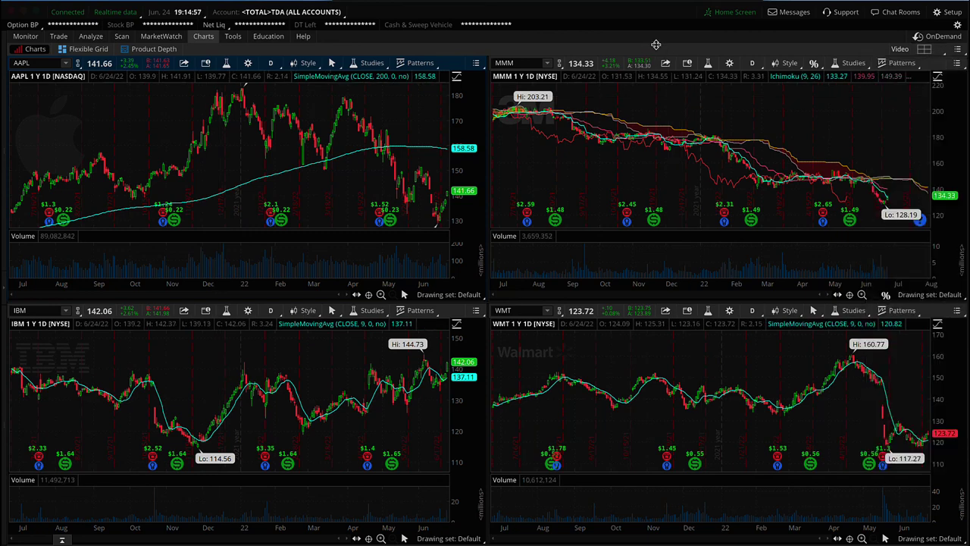
pyautogui.click(924, 48)
pyautogui.click(878, 395)
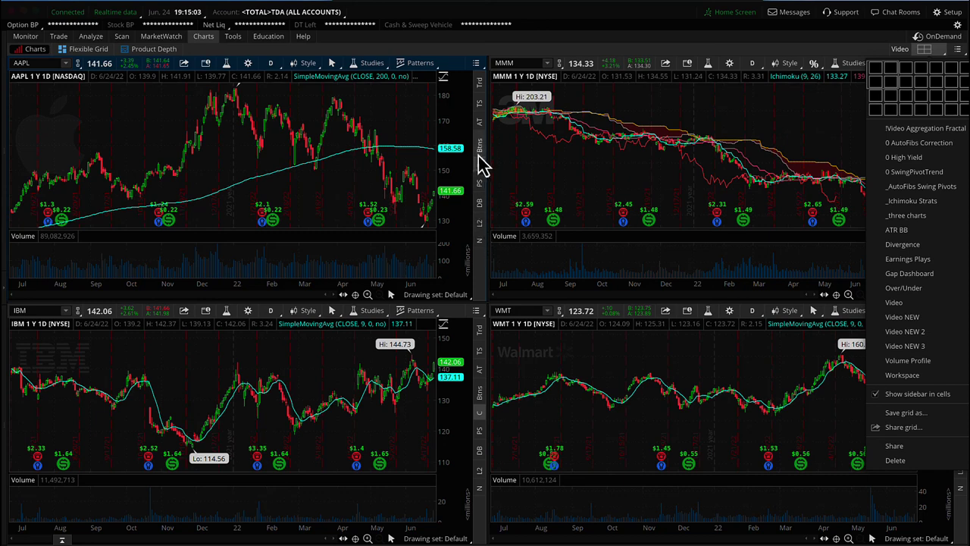
# Step: Display Active Trader beside the AAPL chart and hide the sidebar in the grid's cells
pyautogui.click(479, 121)
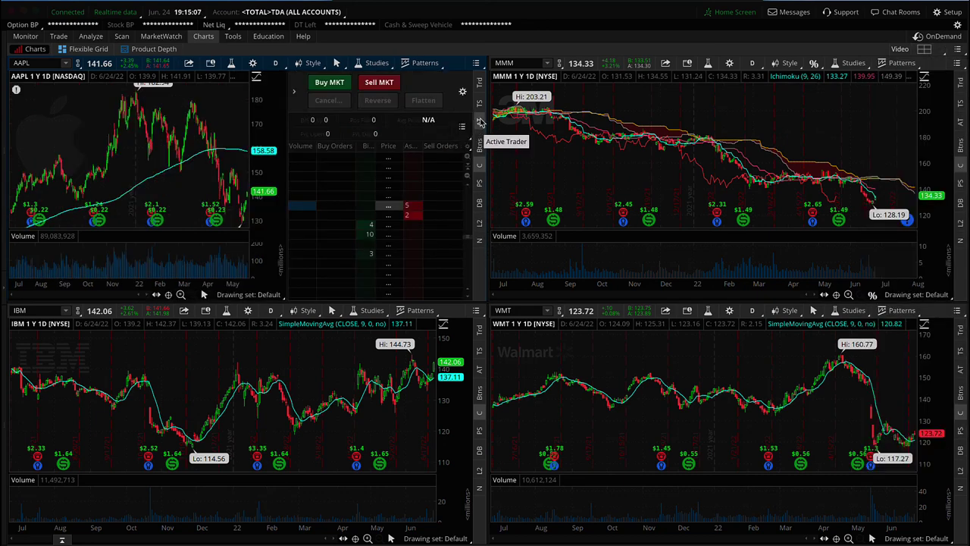
pyautogui.click(924, 49)
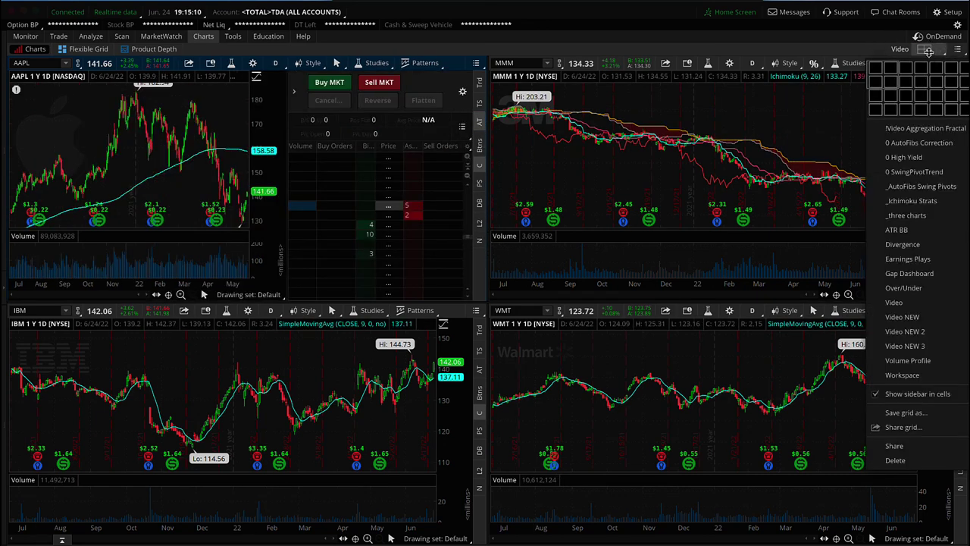
pyautogui.click(885, 397)
pyautogui.click(602, 37)
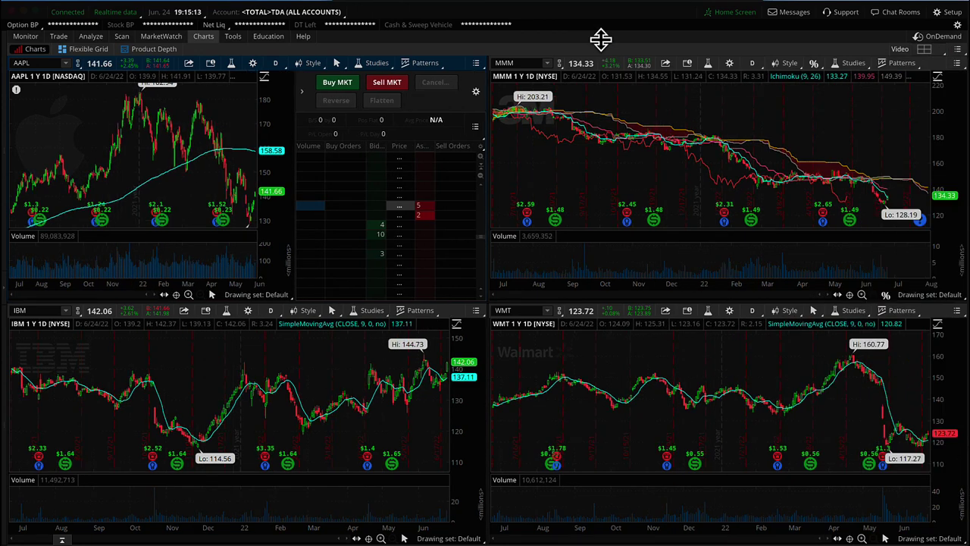